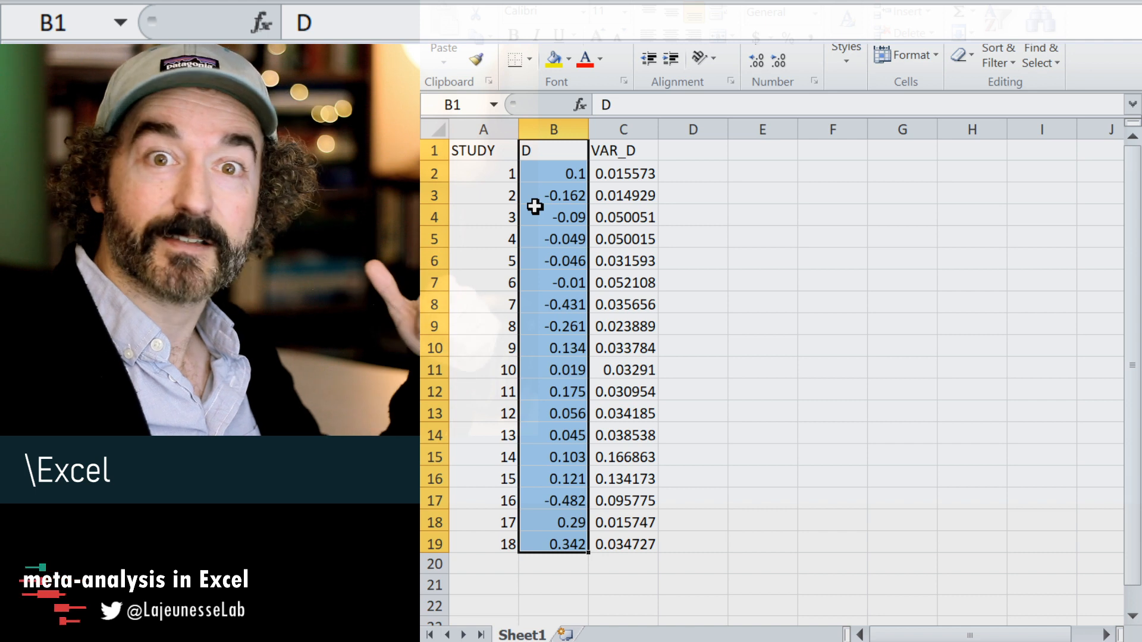
# Examine the study numbers, effect sizes (D) and variances (VAR_D) in columns A to C.
pyautogui.moveTo(512, 173); pyautogui.dragTo(605, 172)
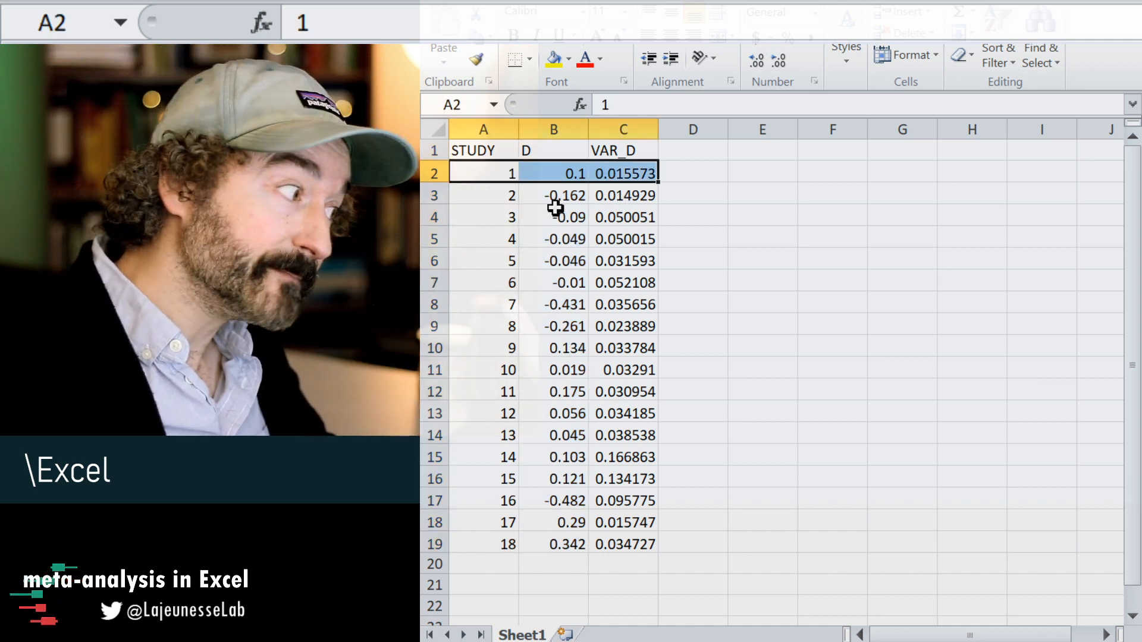
pyautogui.click(507, 196)
pyautogui.click(494, 169)
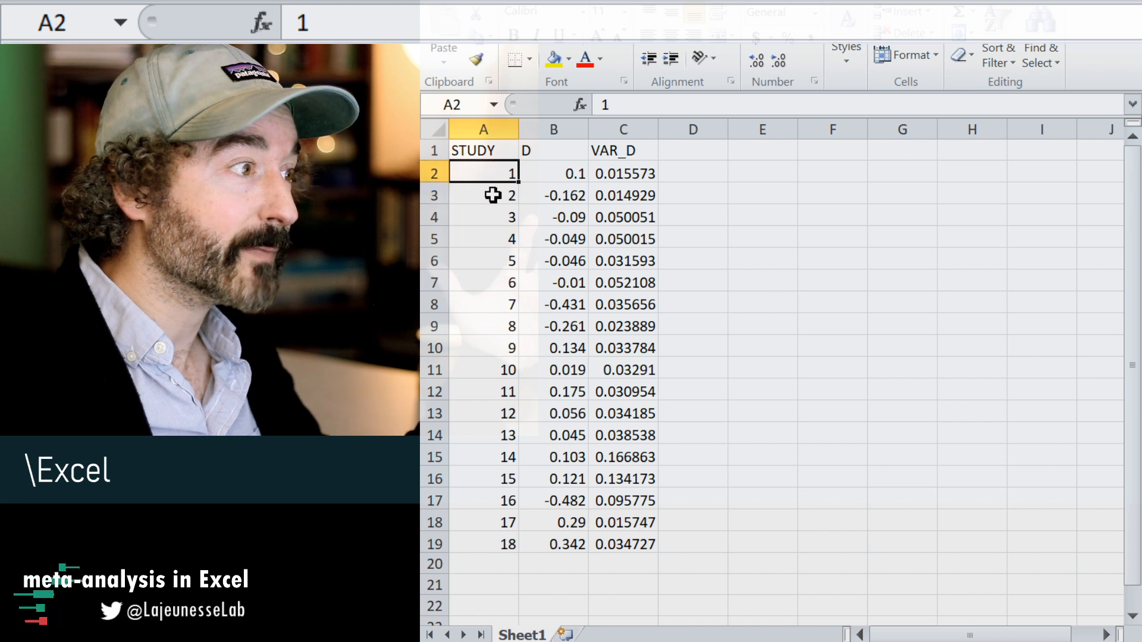
pyautogui.click(491, 196)
pyautogui.click(485, 216)
pyautogui.click(541, 174)
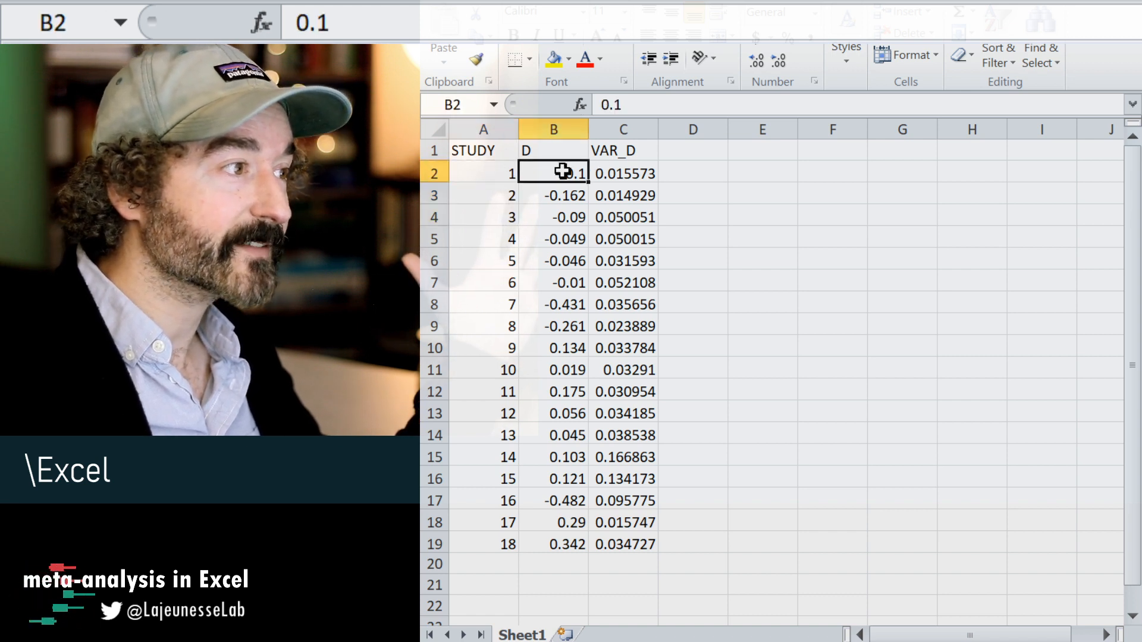
pyautogui.click(616, 173)
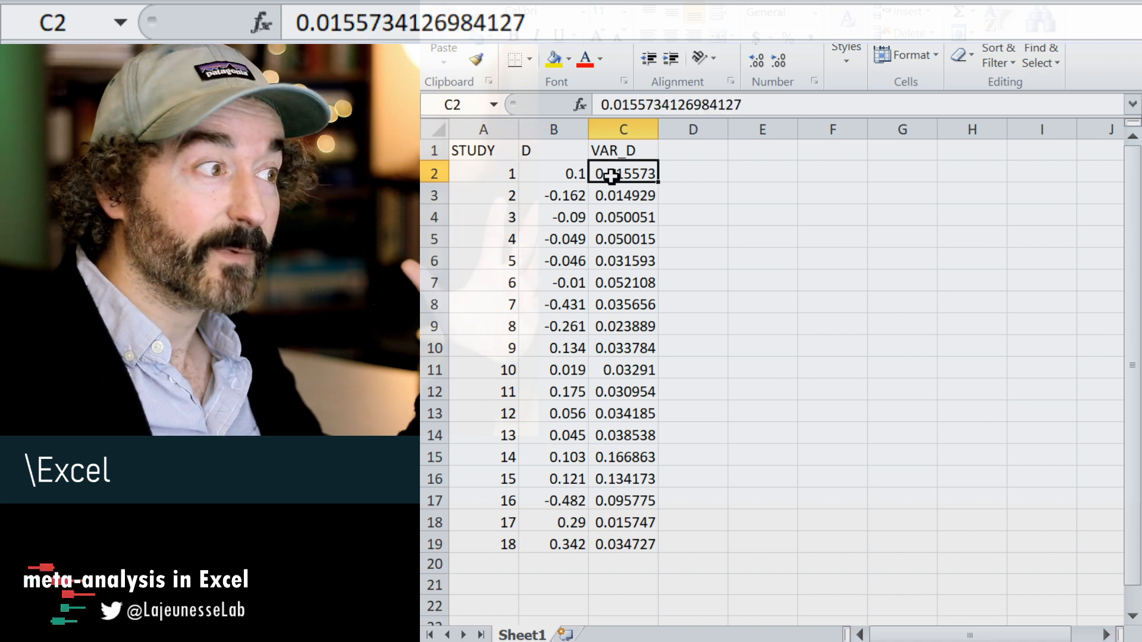
pyautogui.moveTo(630, 543); pyautogui.dragTo(645, 169)
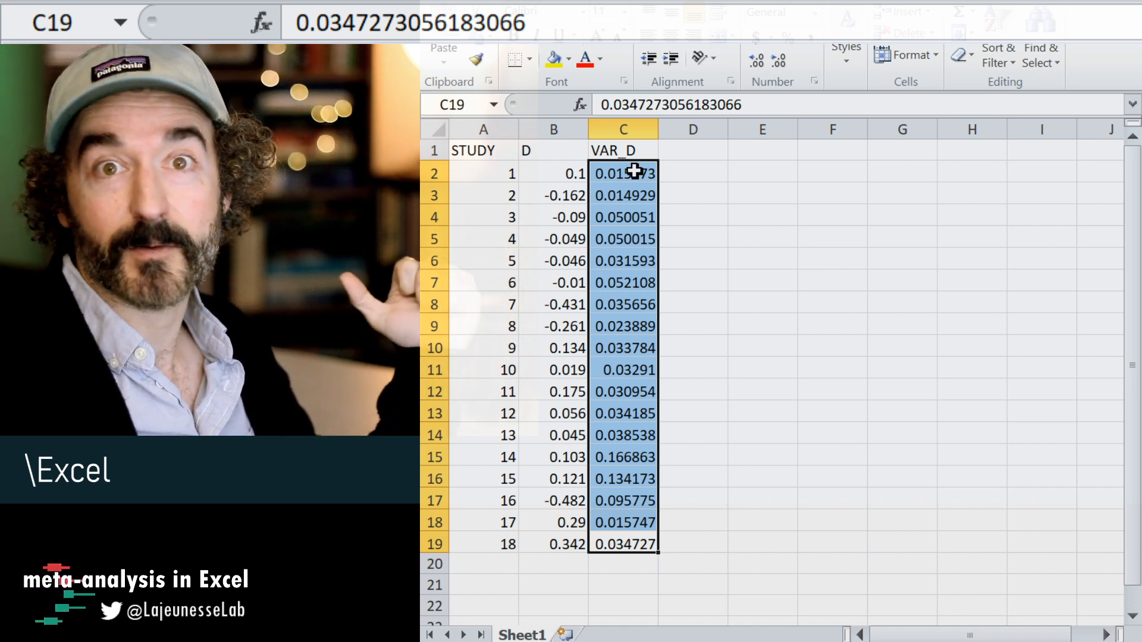
pyautogui.click(679, 178)
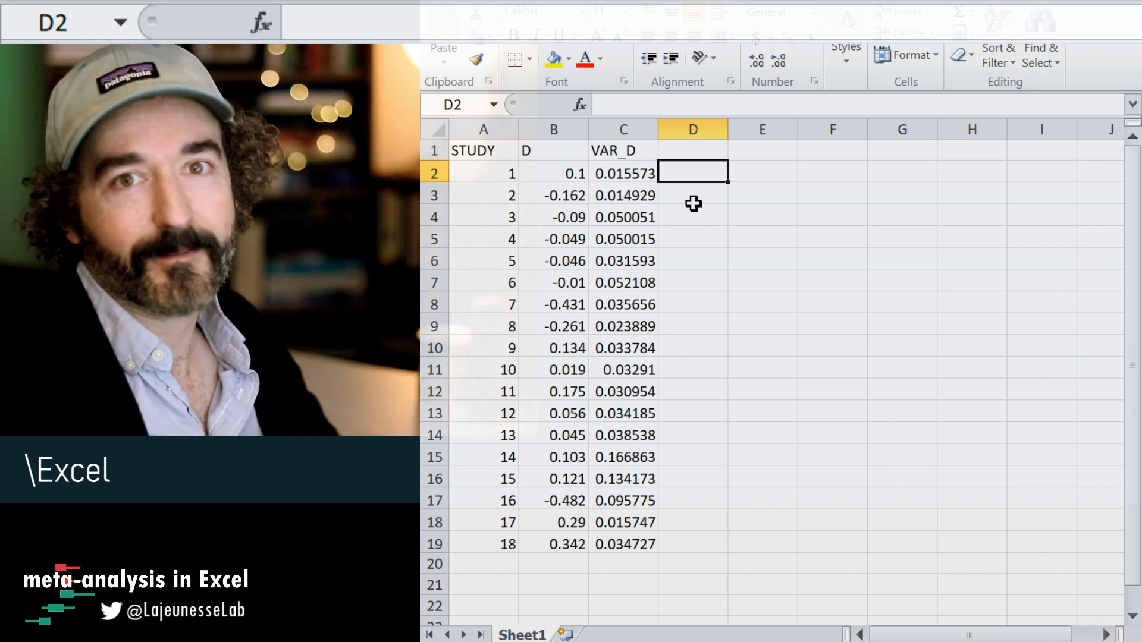
pyautogui.click(704, 156)
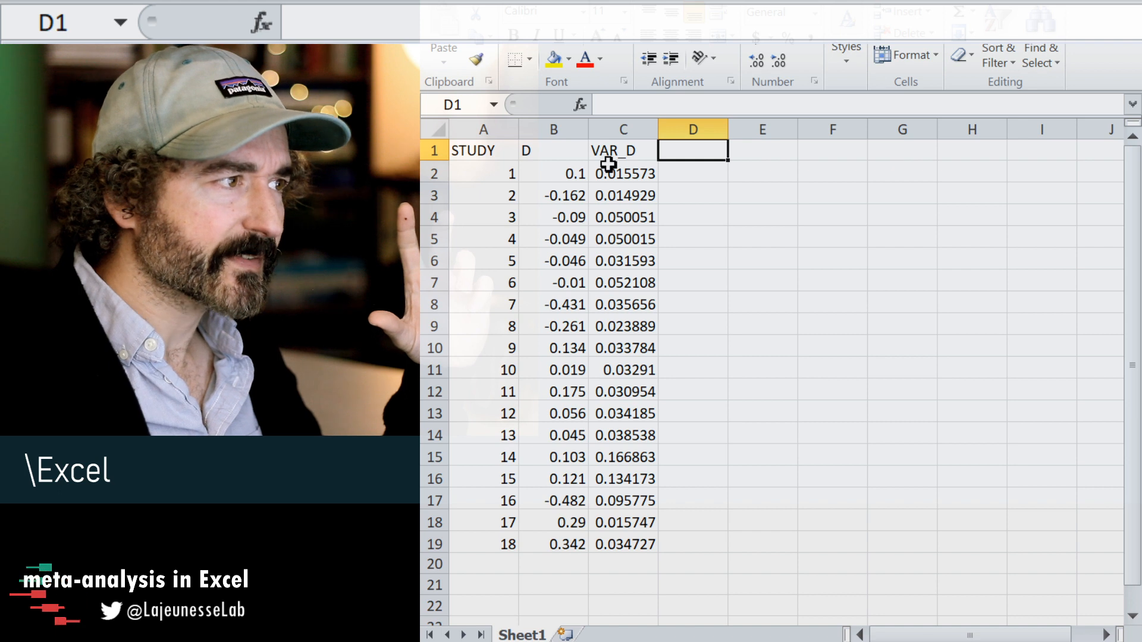
# Make the headers STUDY, D and VAR_D bold and right-align all of row 1.
pyautogui.moveTo(622, 152); pyautogui.dragTo(474, 154)
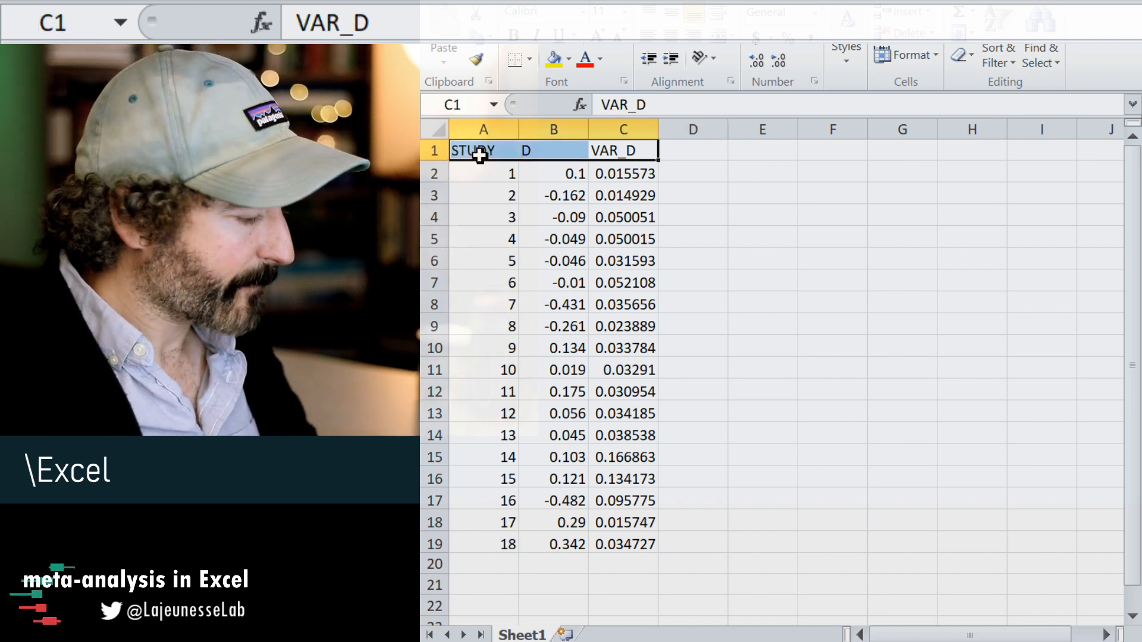
pyautogui.hotkey('ctrl', 'b')
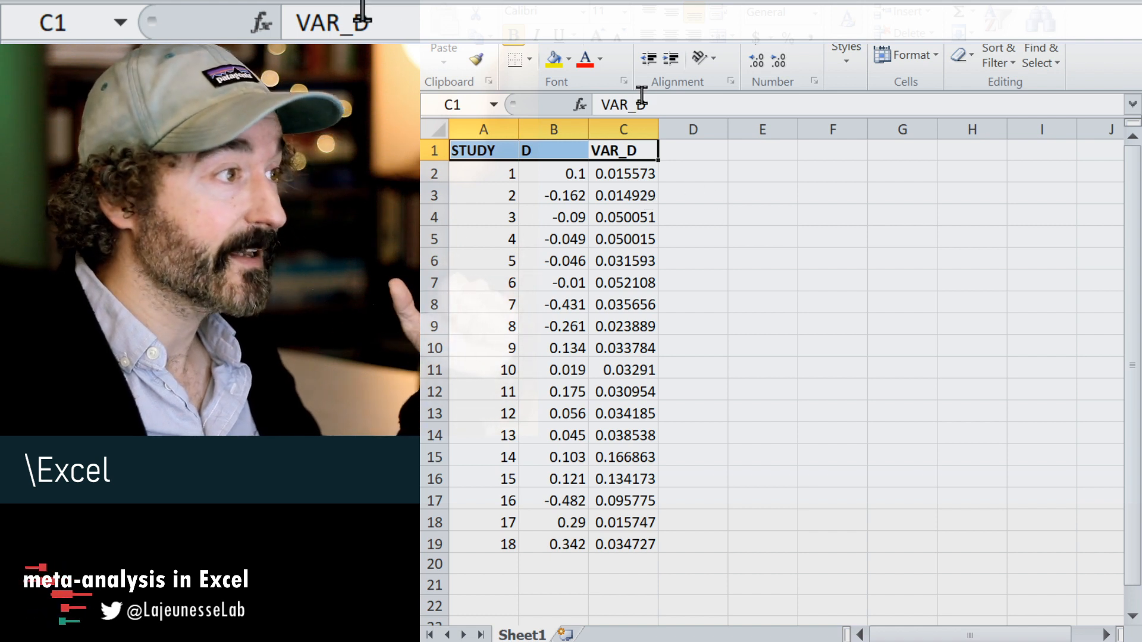
pyautogui.click(434, 151)
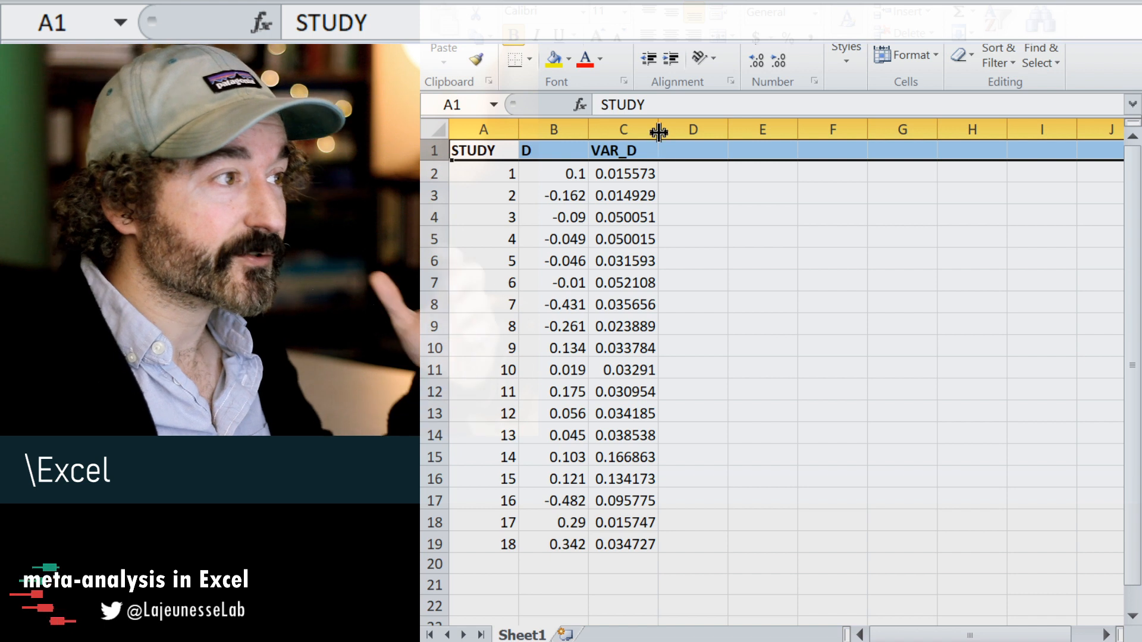
pyautogui.click(694, 34)
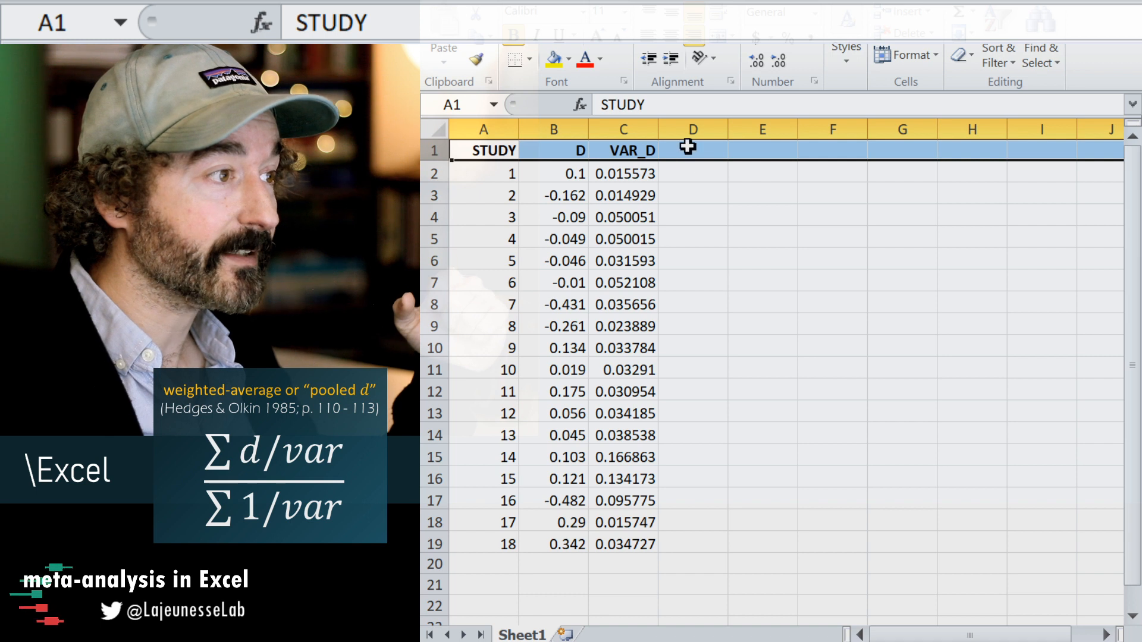
# Enter the header 1/VAR_D in cell D1.
pyautogui.click(684, 149)
pyautogui.write('1')
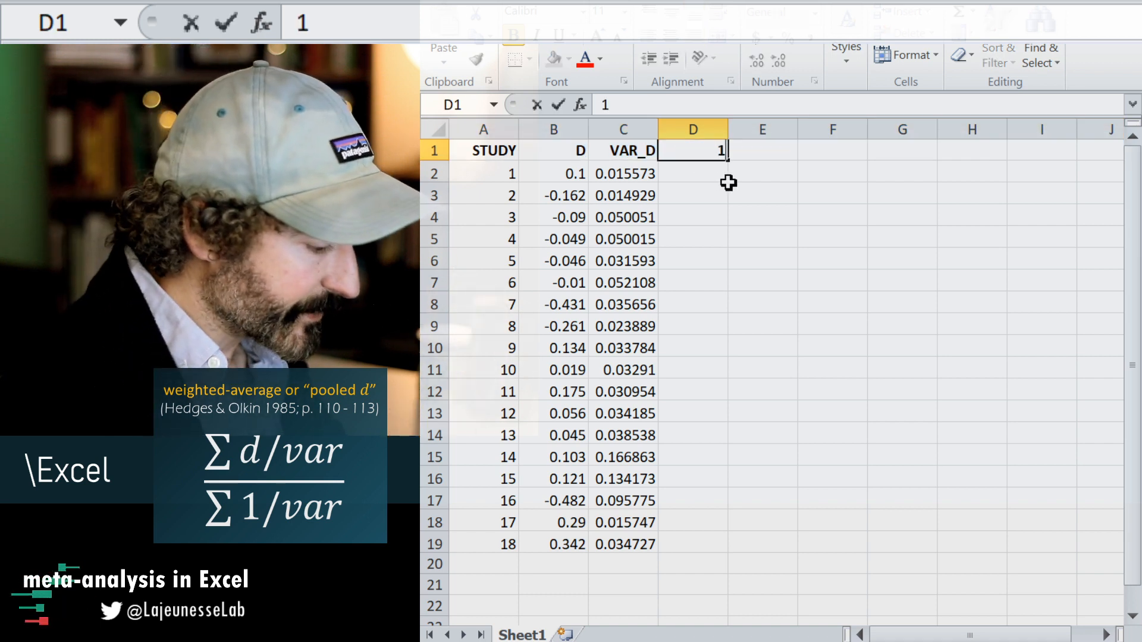
pyautogui.write('/VAR')
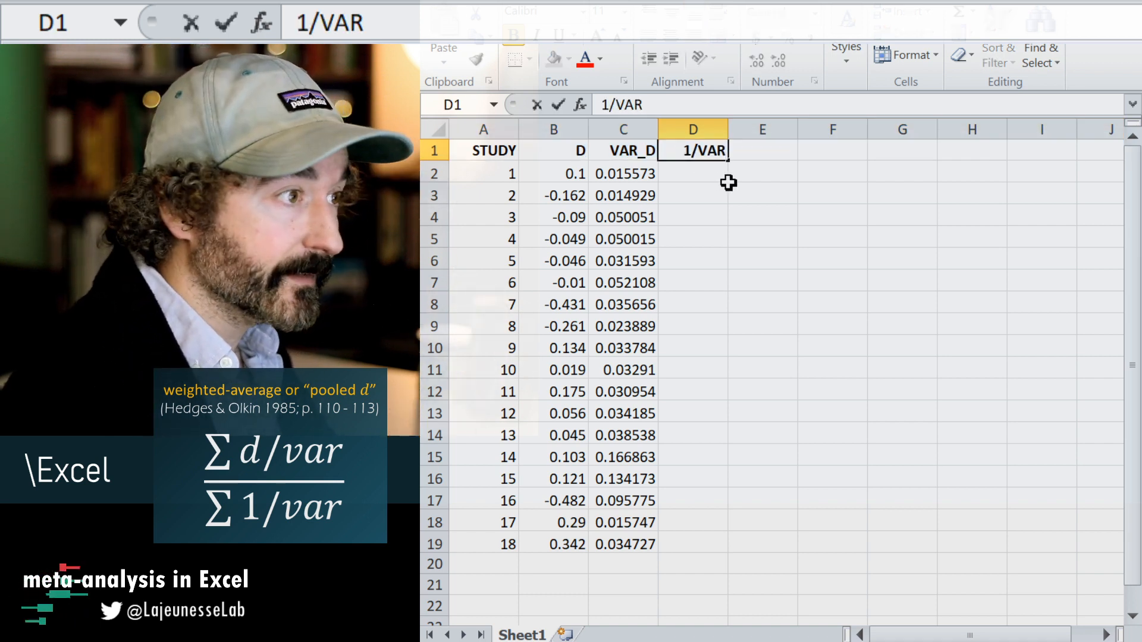
pyautogui.write('_D')
pyautogui.press('Return')
# Enter the header D/VAR_D in cell E1.
pyautogui.press('Up')
pyautogui.press('Right')
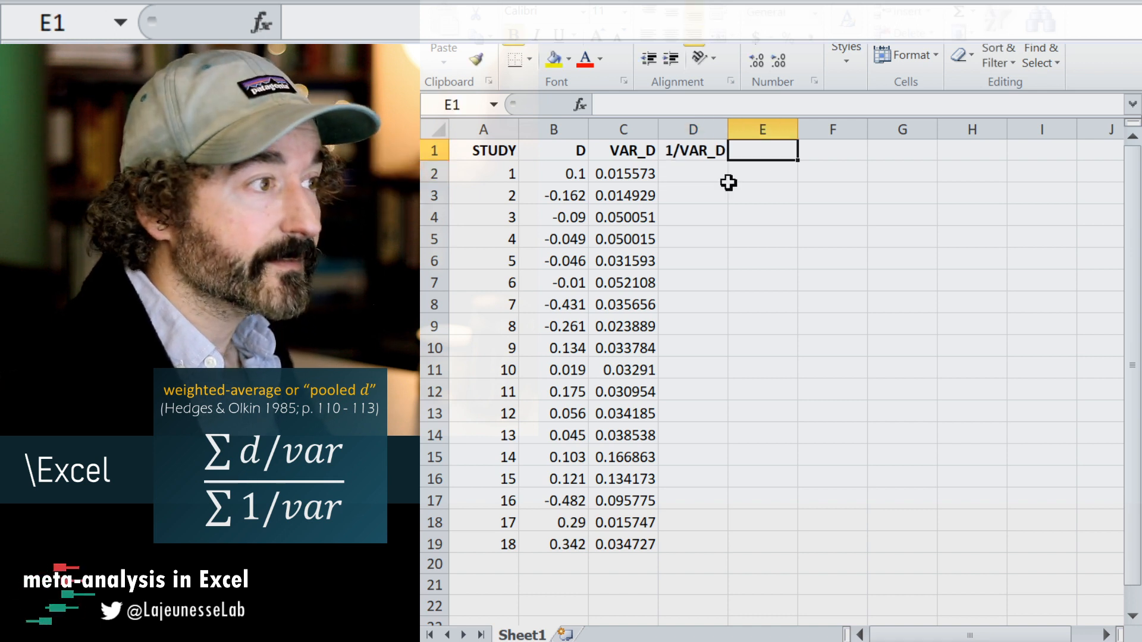
pyautogui.write('D')
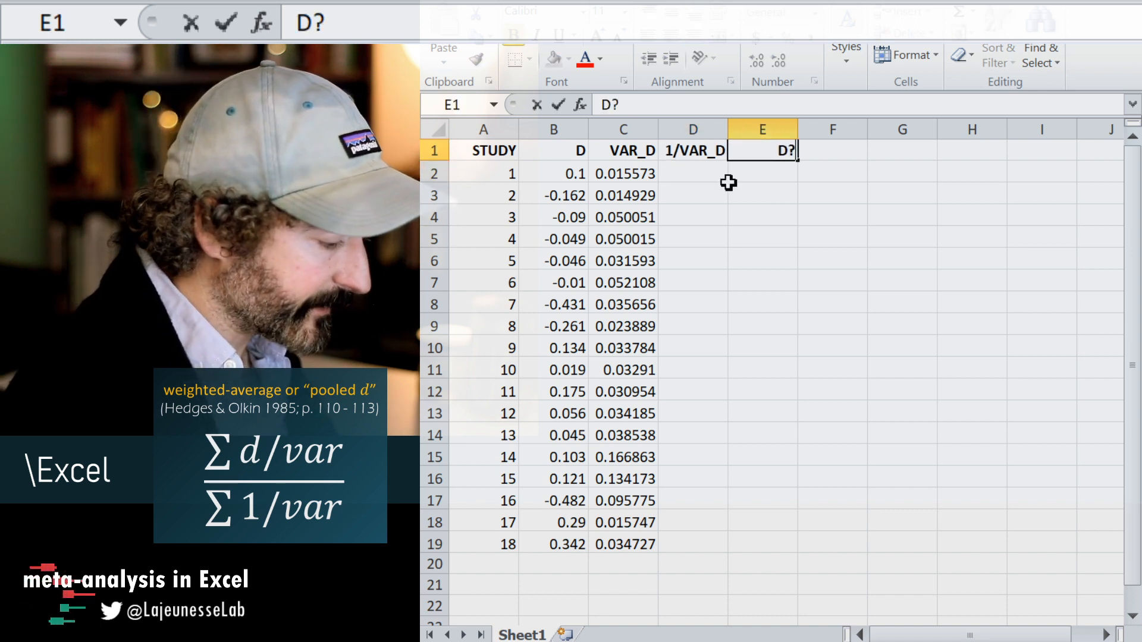
pyautogui.write('?VAR_D')
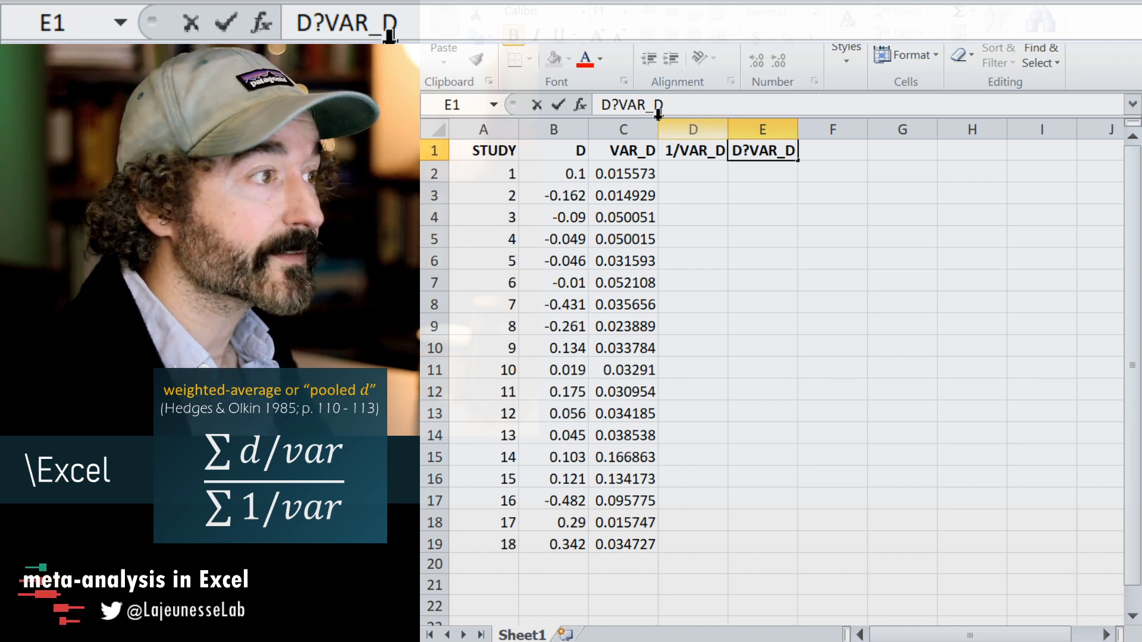
pyautogui.click(619, 106)
pyautogui.press('BackSpace')
pyautogui.write('/')
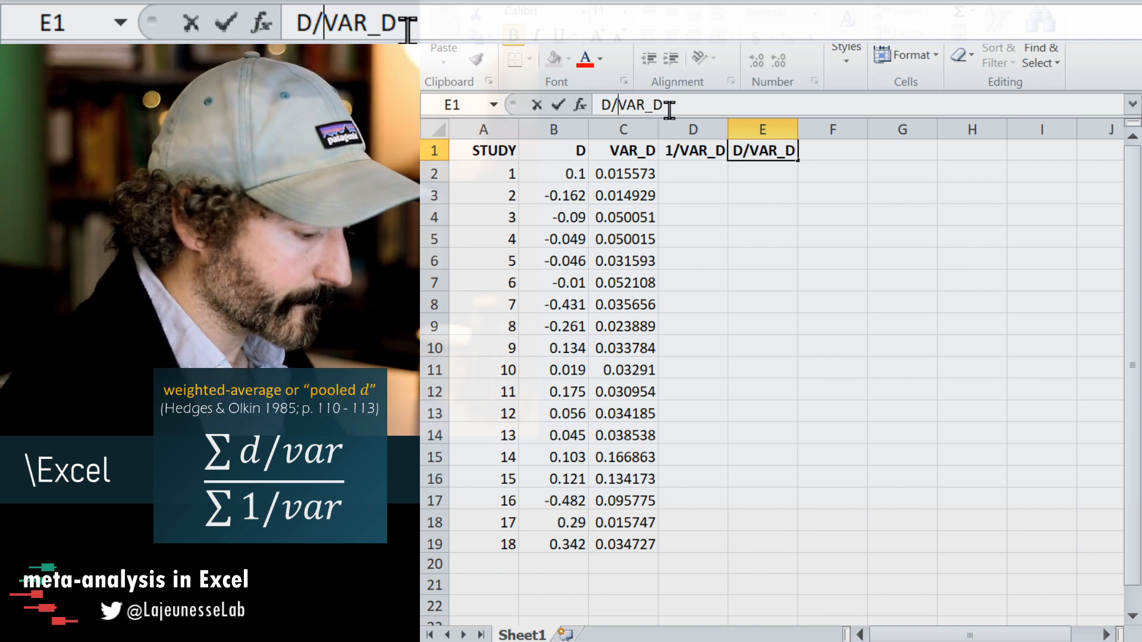
pyautogui.press('Return')
# Enter the formula =1/C2 in cell D2 to compute the first study's inverse variance.
pyautogui.click(688, 176)
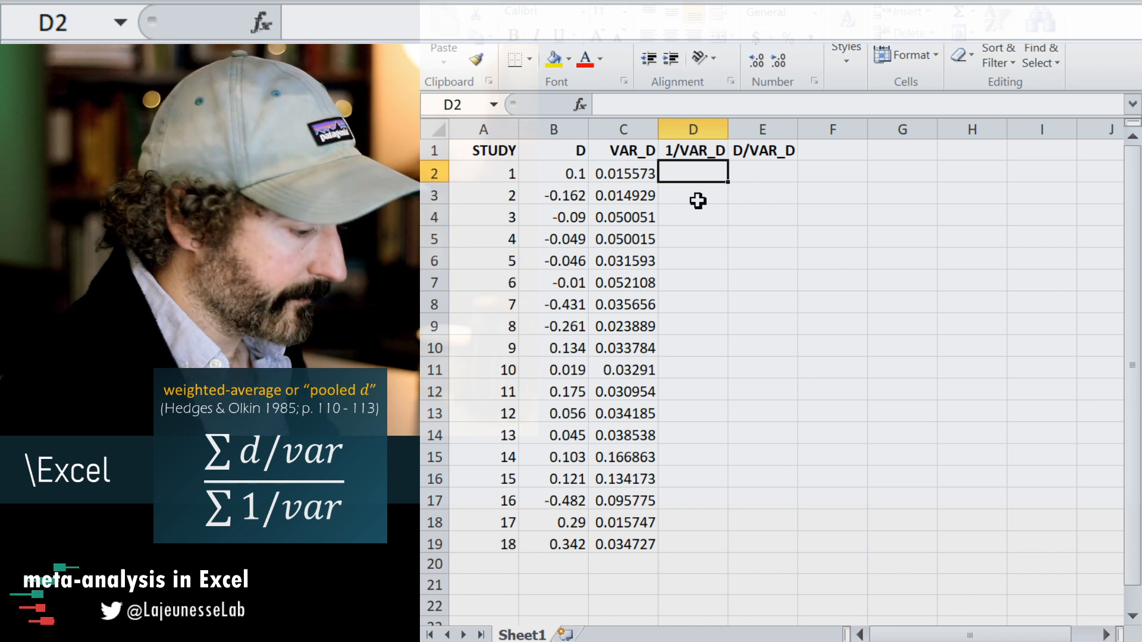
pyautogui.write('=1')
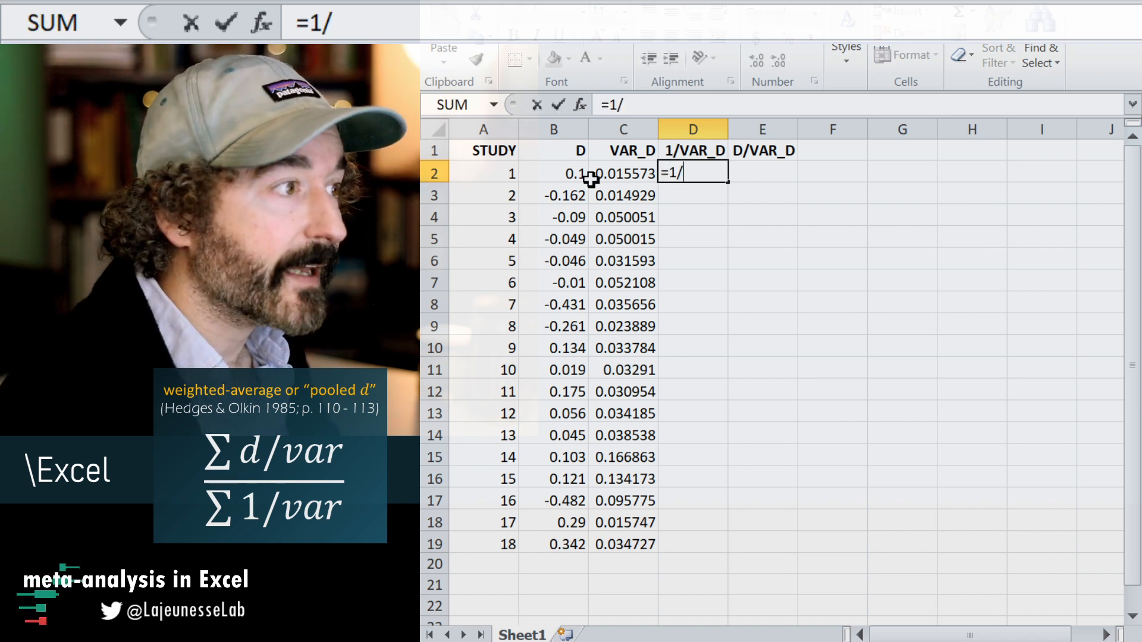
pyautogui.write('/')
pyautogui.click(617, 170)
pyautogui.press('Return')
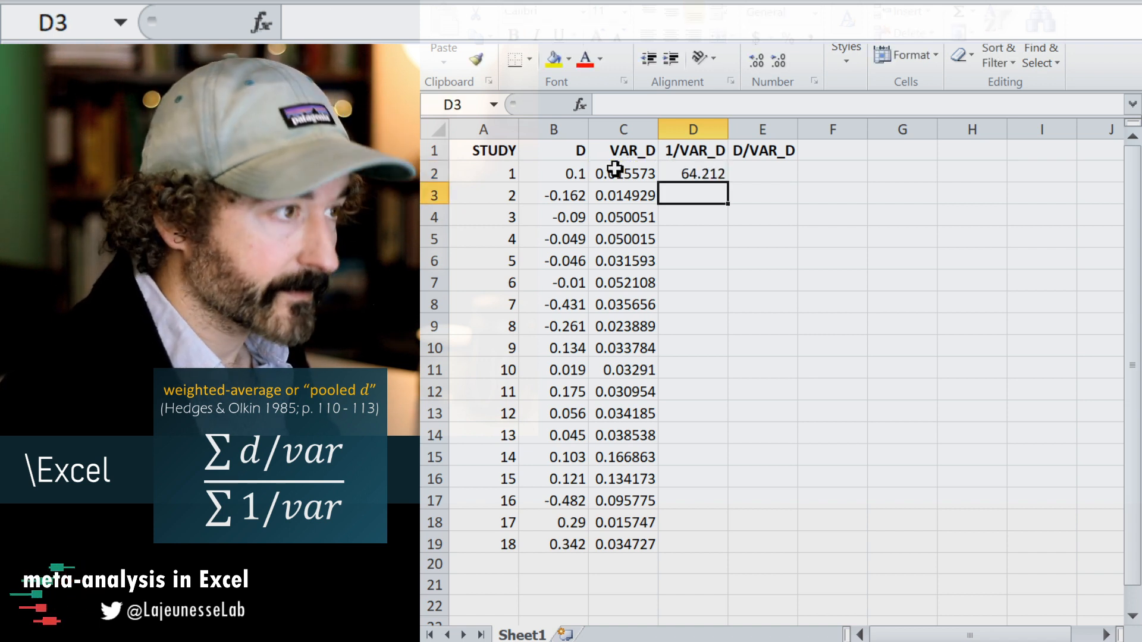
# Enter the formula =B2/C2 in cell E2 to divide the first study's effect size by its variance.
pyautogui.click(778, 172)
pyautogui.write('=')
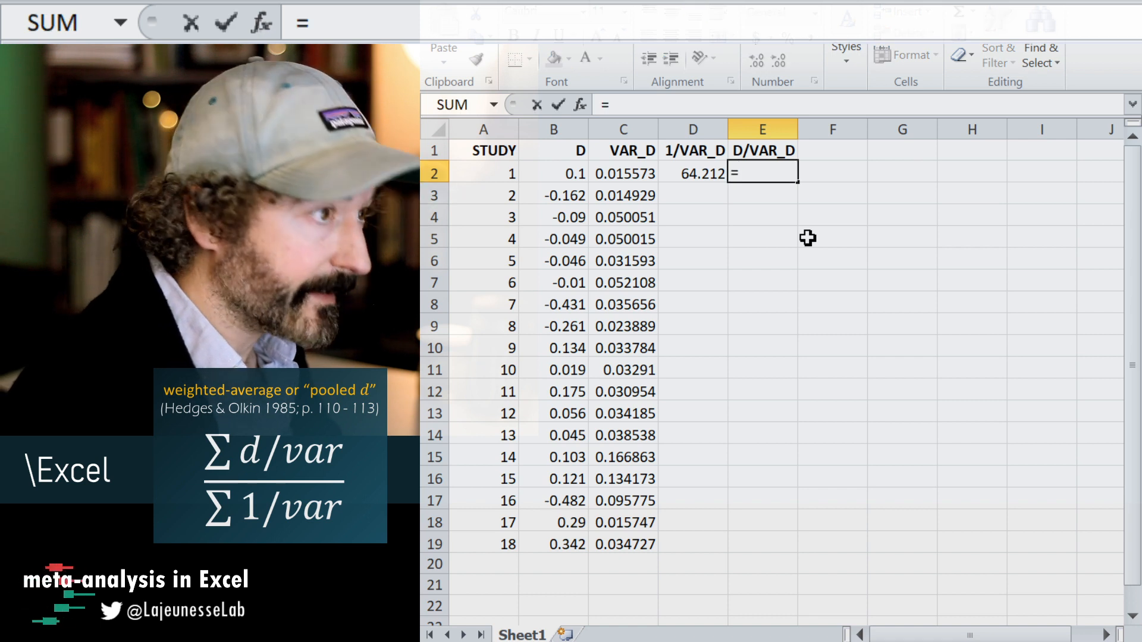
pyautogui.click(566, 163)
pyautogui.write('/')
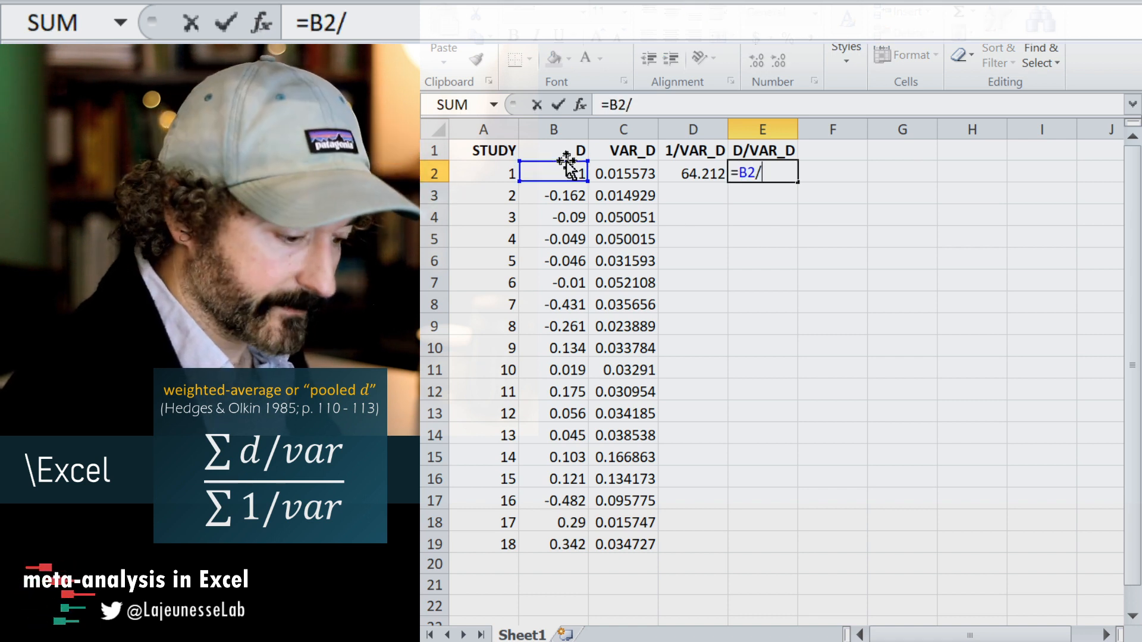
pyautogui.click(619, 172)
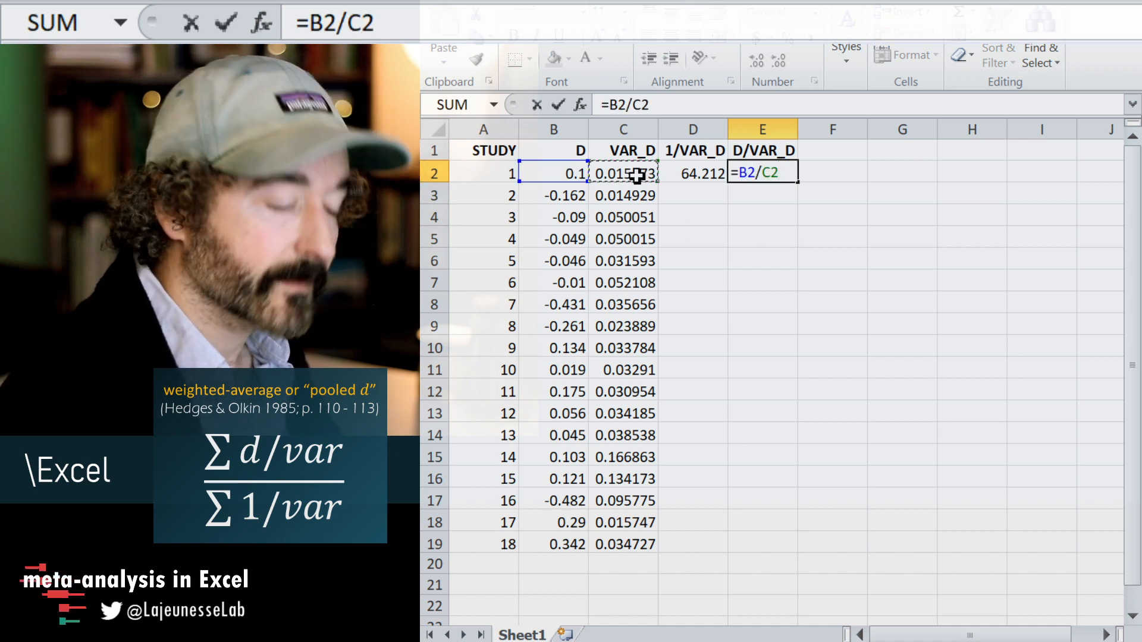
pyautogui.press('Return')
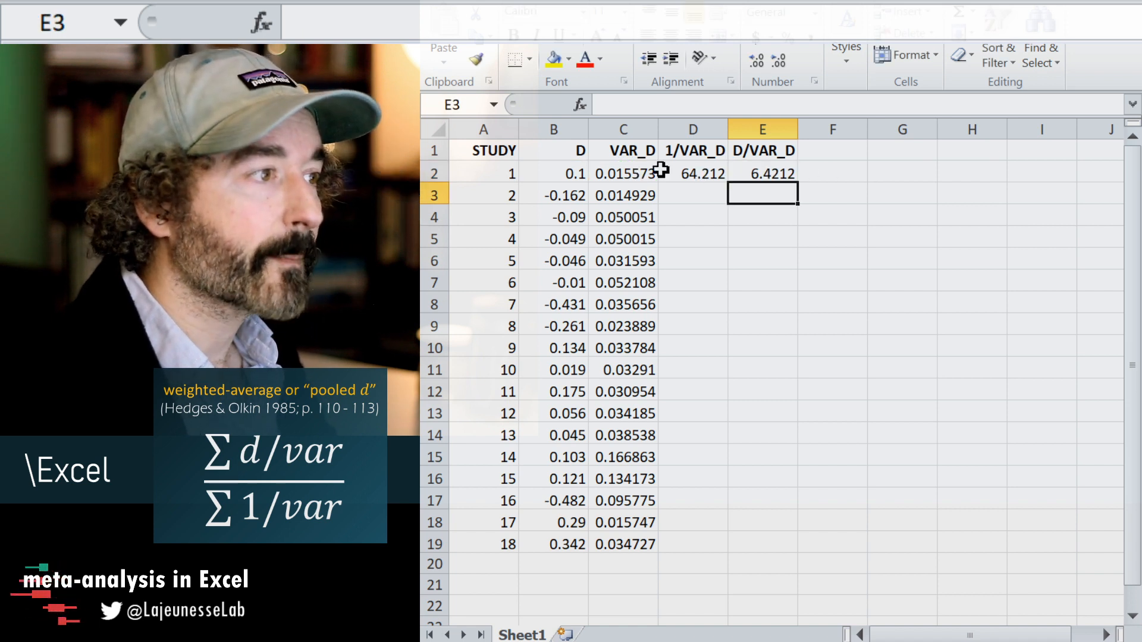
# Fill the formulas in D2:E2 down to row 19 for all studies.
pyautogui.click(665, 169)
pyautogui.moveTo(753, 170); pyautogui.dragTo(713, 169)
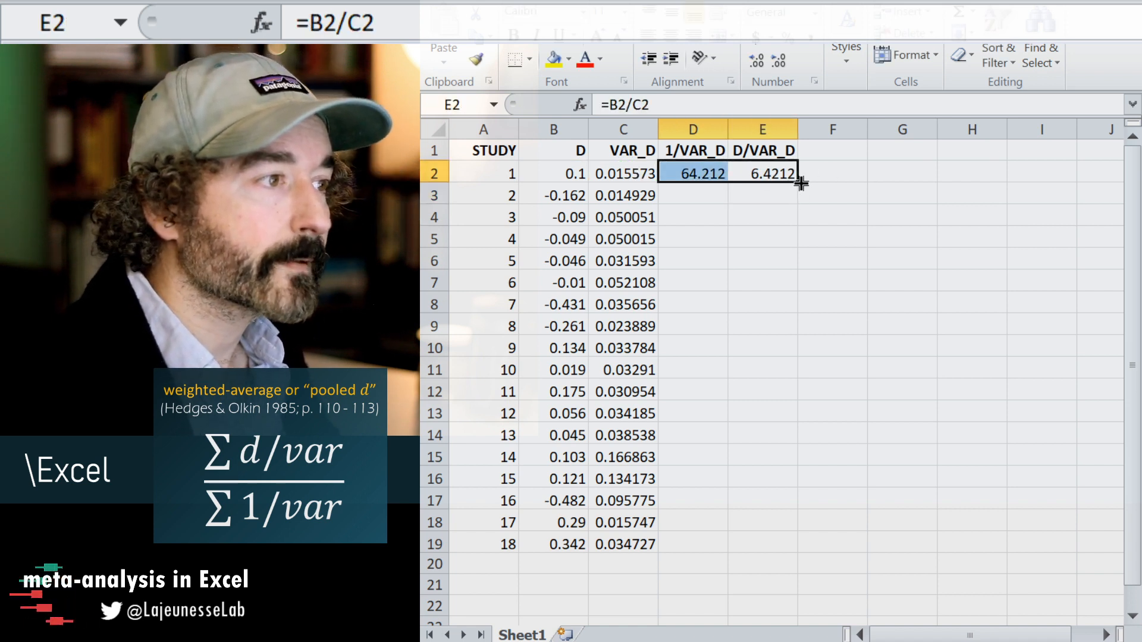
pyautogui.doubleClick(800, 183)
pyautogui.click(838, 215)
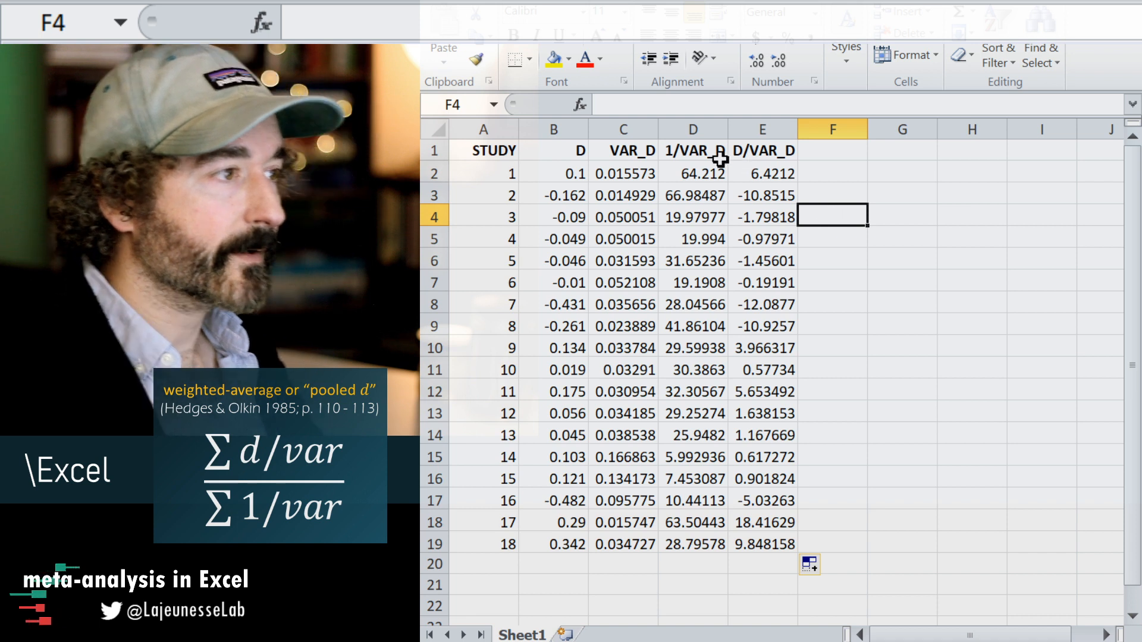
pyautogui.moveTo(722, 153); pyautogui.dragTo(768, 544)
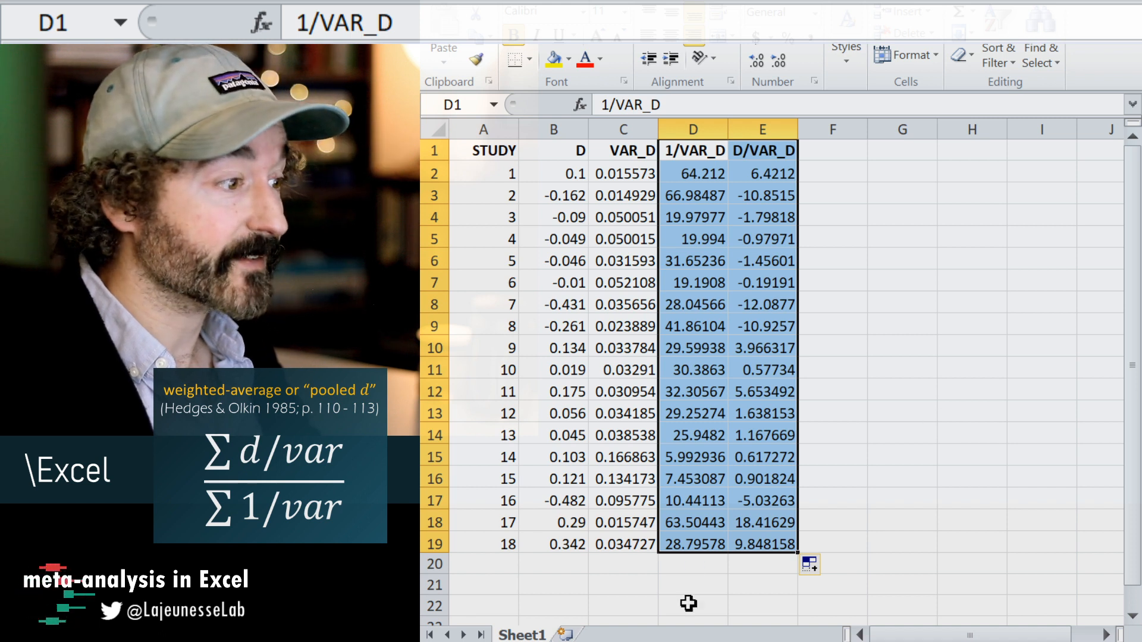
# Enter the label "sums =" in cell C21 below the VAR_D column.
pyautogui.click(630, 589)
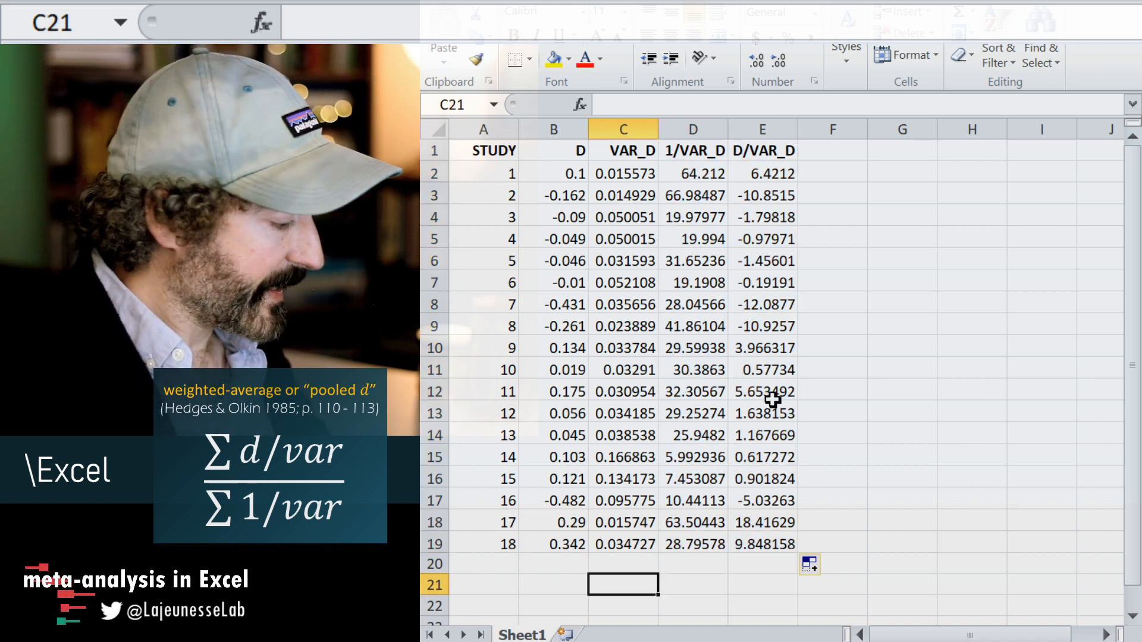
pyautogui.write('sums')
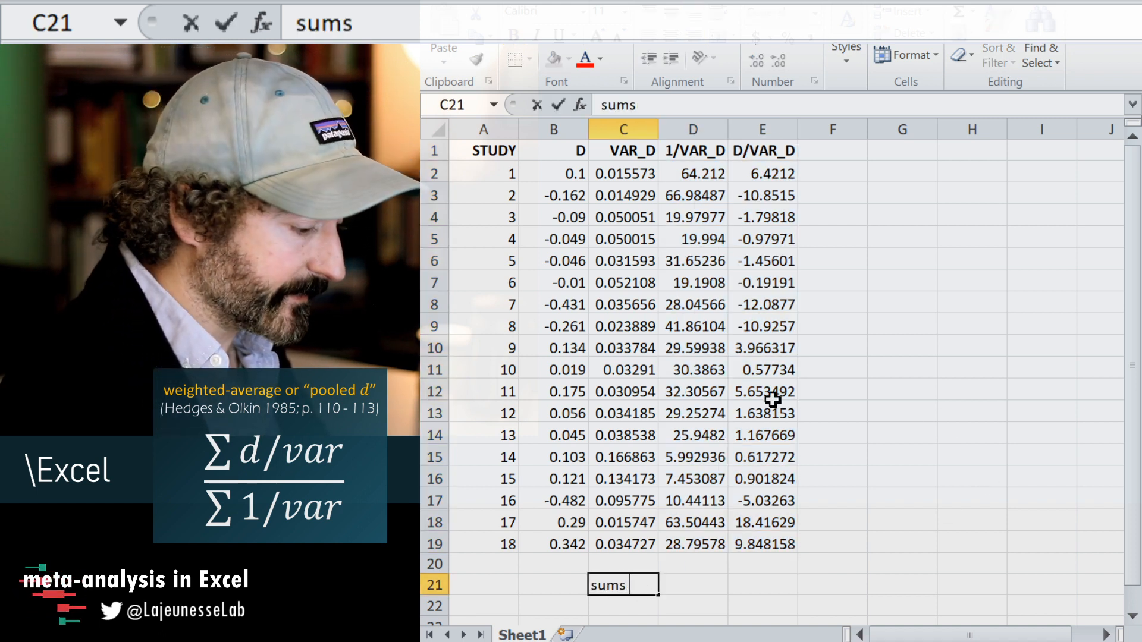
pyautogui.press('Return')
# Make the label cells C21:C33 bold and right-aligned.
pyautogui.press('Up')
pyautogui.hotkey('shift', 'Down')
pyautogui.hotkey('shift', 'Down')
pyautogui.hotkey('shift', 'Down')
pyautogui.hotkey('shift', 'Down')
pyautogui.hotkey('shift', 'Down')
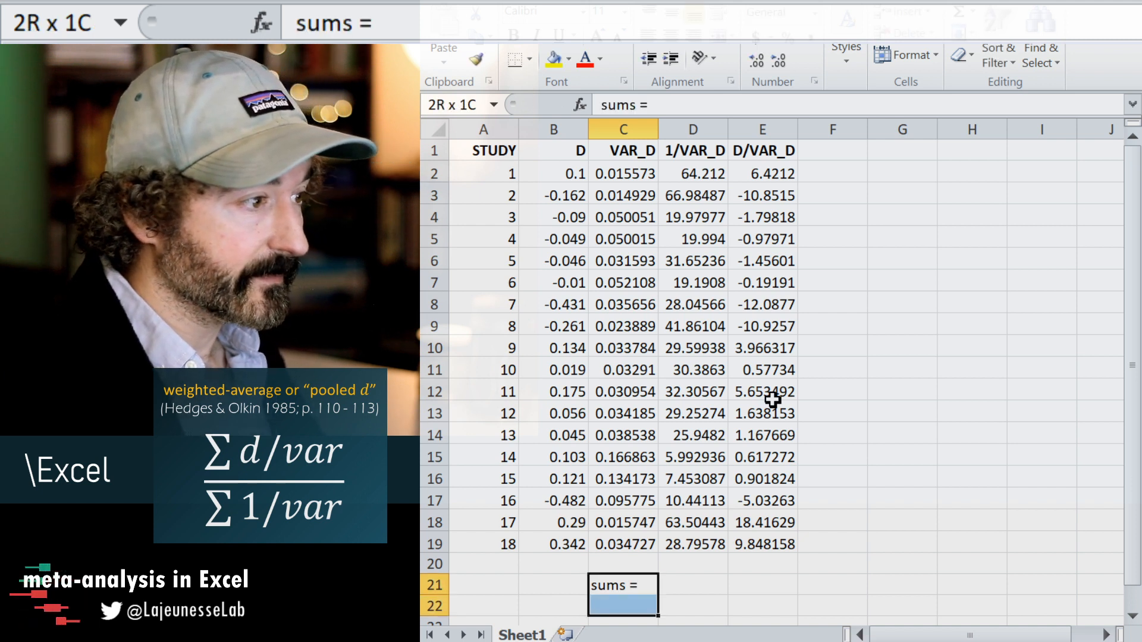
pyautogui.hotkey('shift', 'Down')
pyautogui.hotkey('shift', 'Down')
pyautogui.hotkey('shift', 'Down')
pyautogui.hotkey('shift', 'Down')
pyautogui.hotkey('shift', 'Down')
pyautogui.hotkey('shift', 'Down')
pyautogui.hotkey('shift', 'Down')
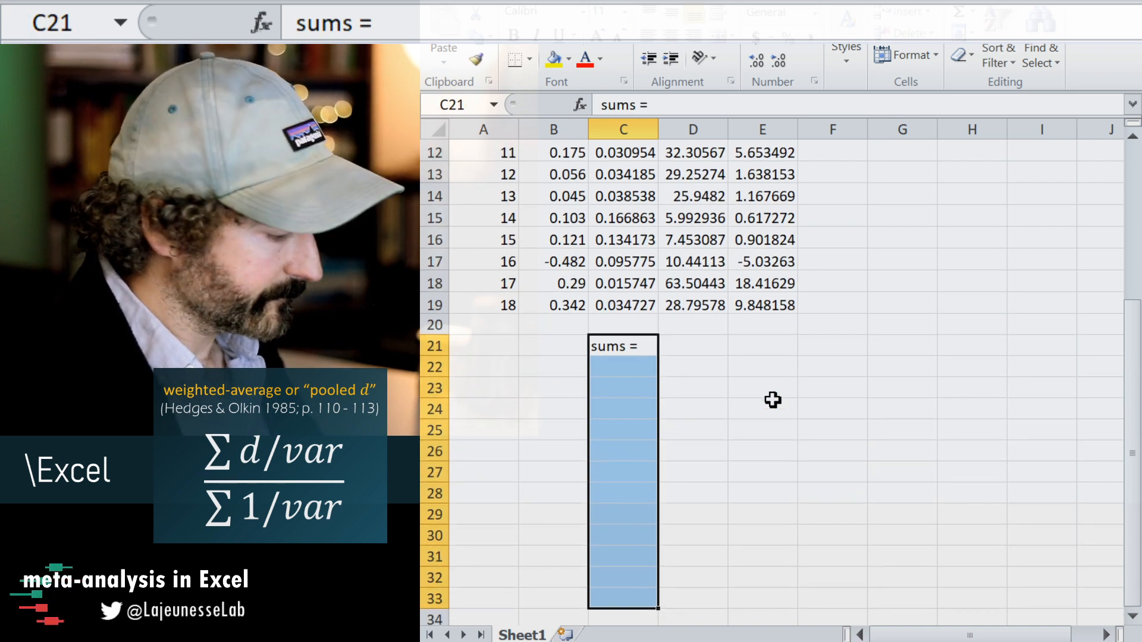
pyautogui.click(693, 36)
pyautogui.click(615, 369)
# Enter the formula =SUM(D2:D19) in cell D21 to total the 1/VAR_D column.
pyautogui.click(678, 343)
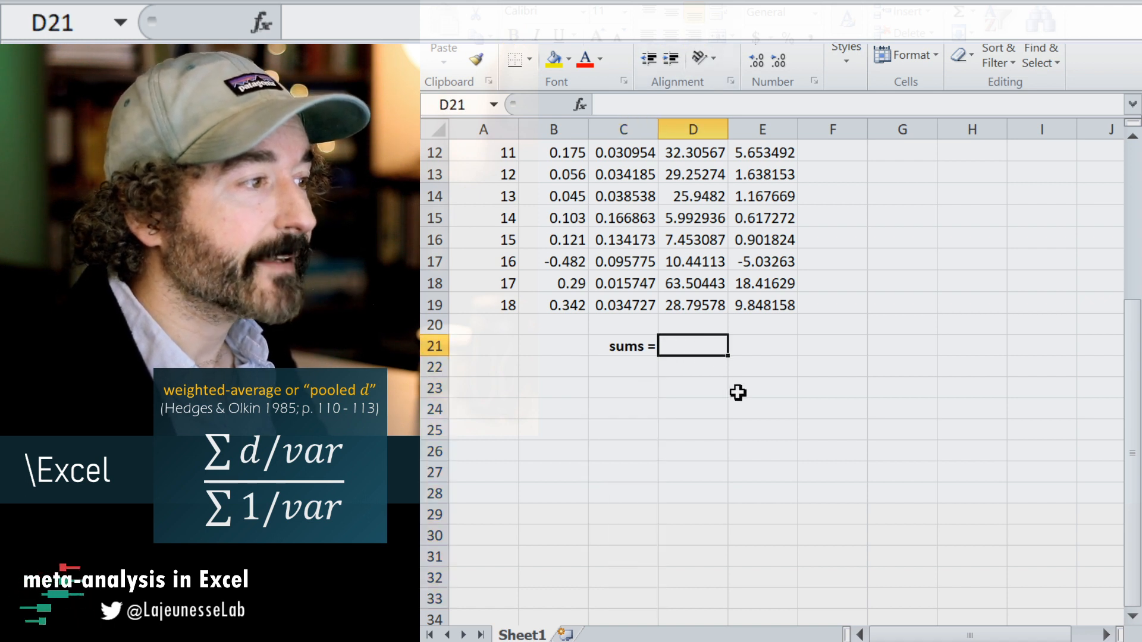
pyautogui.scroll(1, 738, 393)
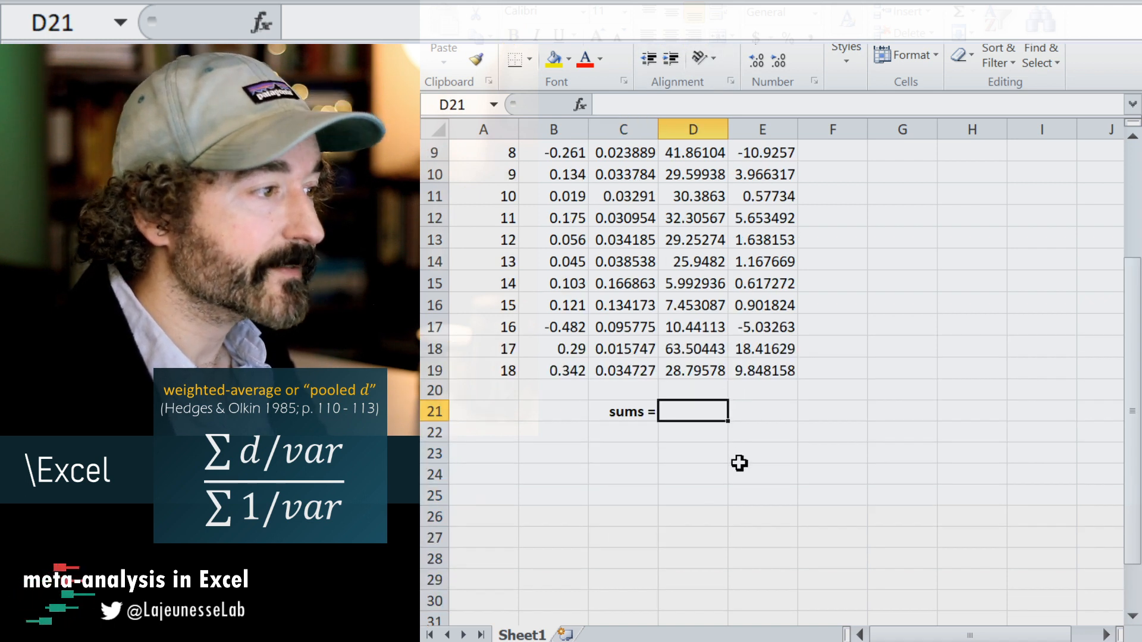
pyautogui.write('=sum')
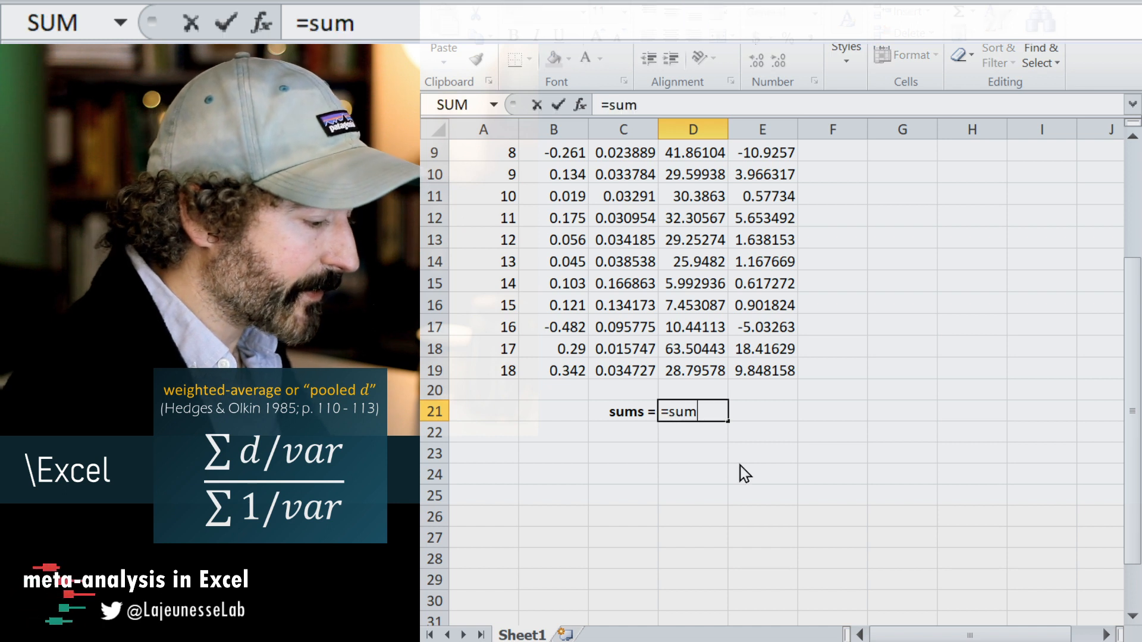
pyautogui.write('(')
pyautogui.moveTo(672, 369); pyautogui.dragTo(684, 174)
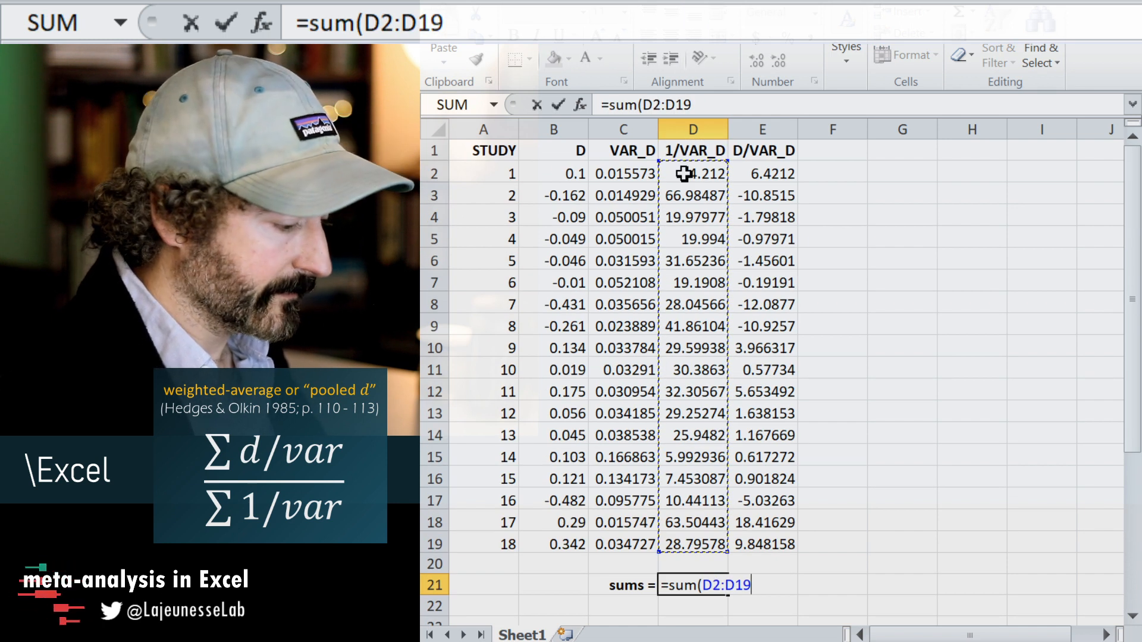
pyautogui.press('Return')
# Fill the sum formula from D21 across to E21 to total the D/VAR_D column.
pyautogui.click(701, 585)
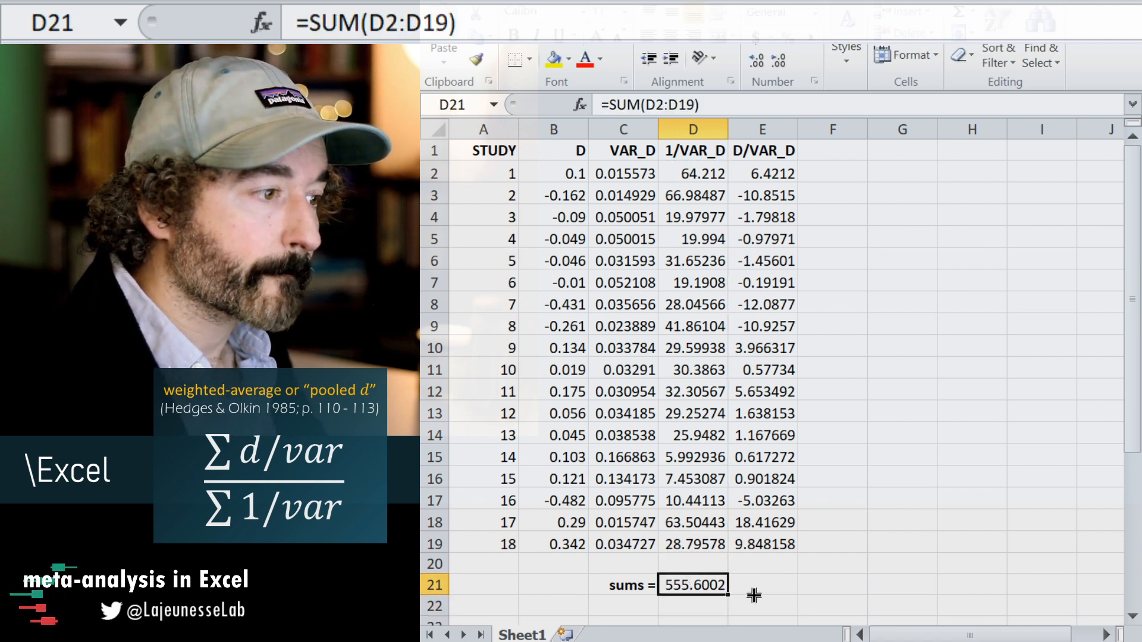
pyautogui.moveTo(728, 595); pyautogui.dragTo(764, 589)
pyautogui.click(753, 563)
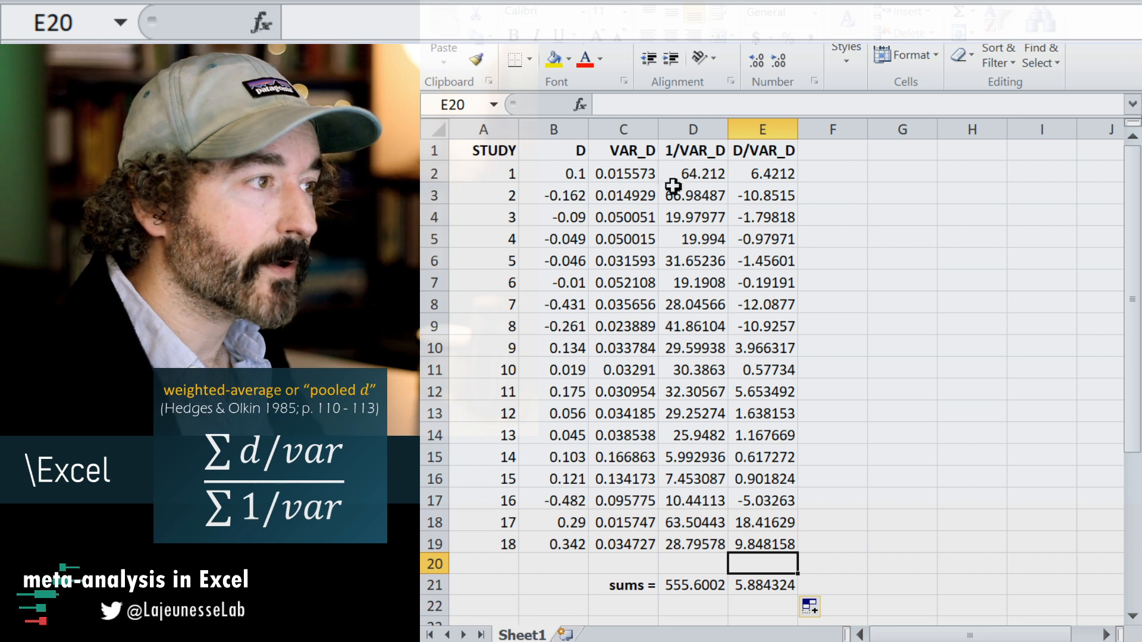
# Copy the 1/VAR_D and D/VAR_D headers from D1:E1 into D20:E20 above the sums.
pyautogui.moveTo(684, 150); pyautogui.dragTo(740, 149)
pyautogui.hotkey('ctrl', 'c')
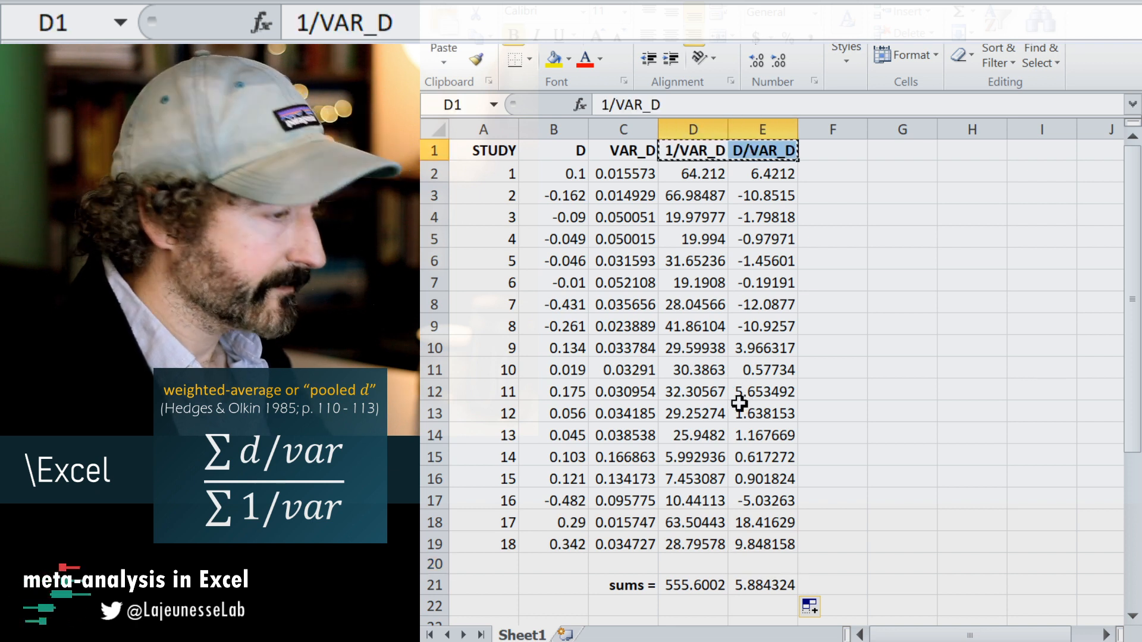
pyautogui.scroll(-2, 740, 404)
pyautogui.click(714, 435)
pyautogui.hotkey('ctrl', 'v')
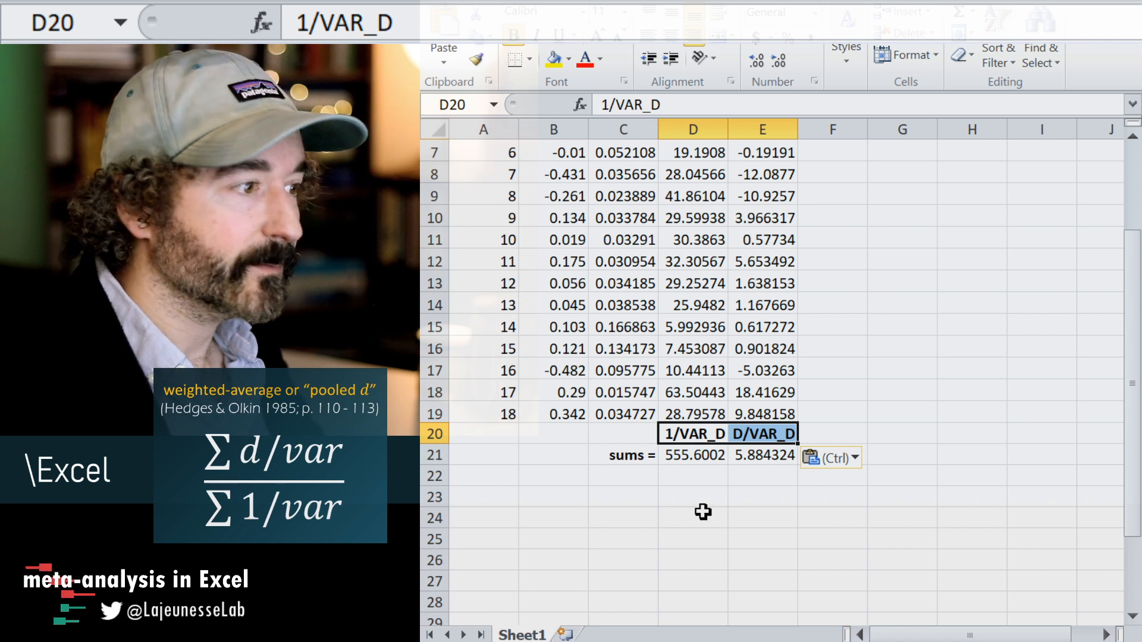
# Enter the label "fixed-effect pooled d =" in cell C23.
pyautogui.click(612, 489)
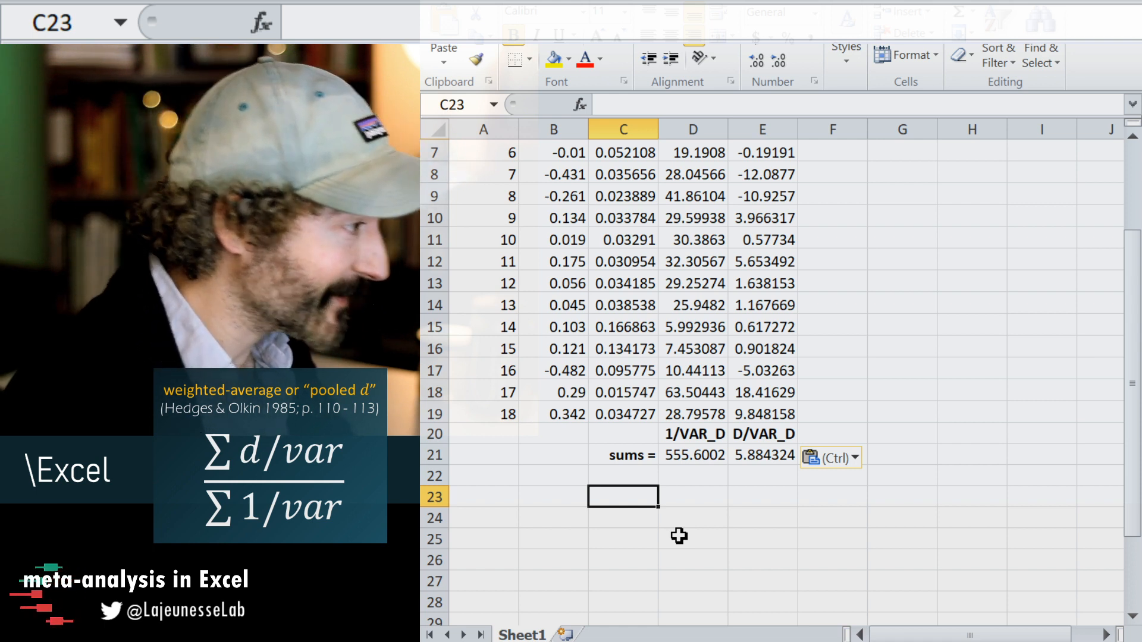
pyautogui.write('fi')
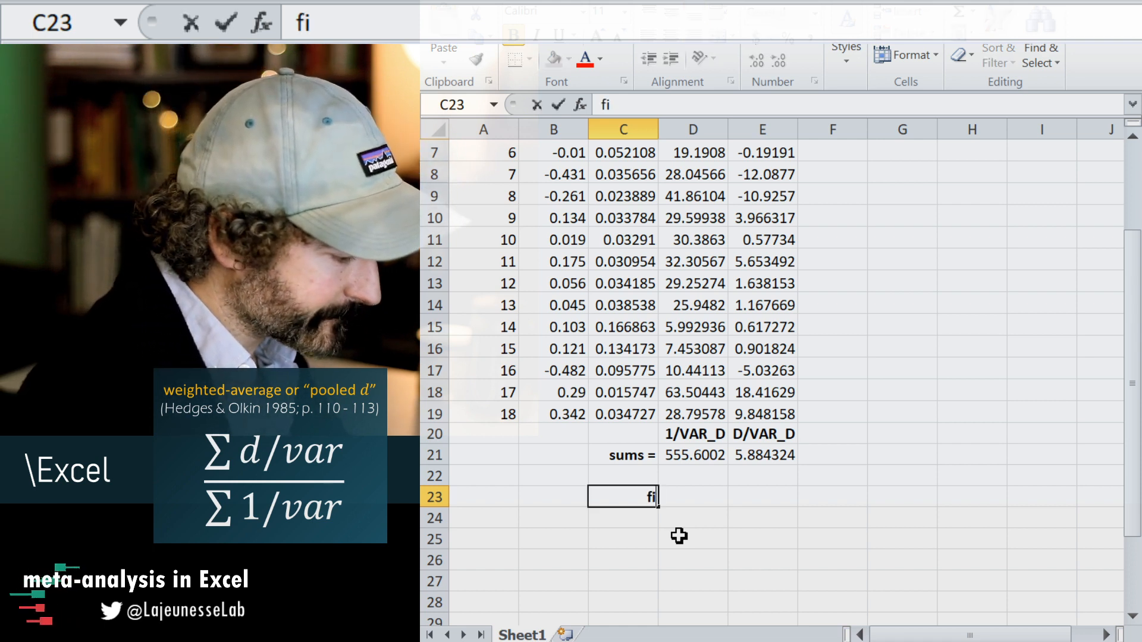
pyautogui.write('xed-effect')
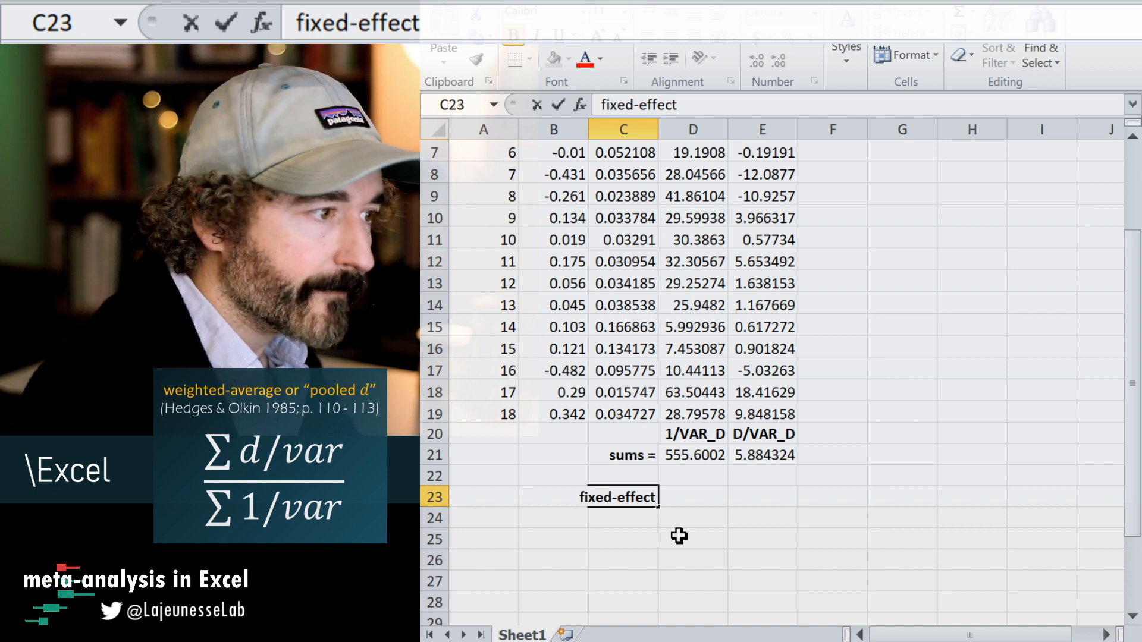
pyautogui.write(' poole')
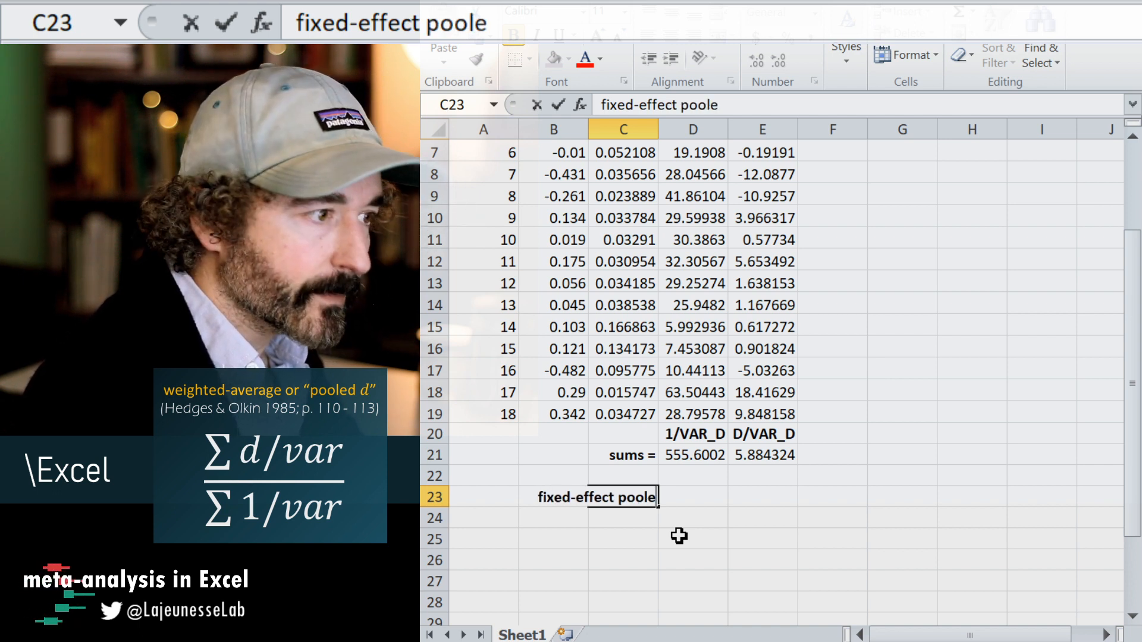
pyautogui.write('d d')
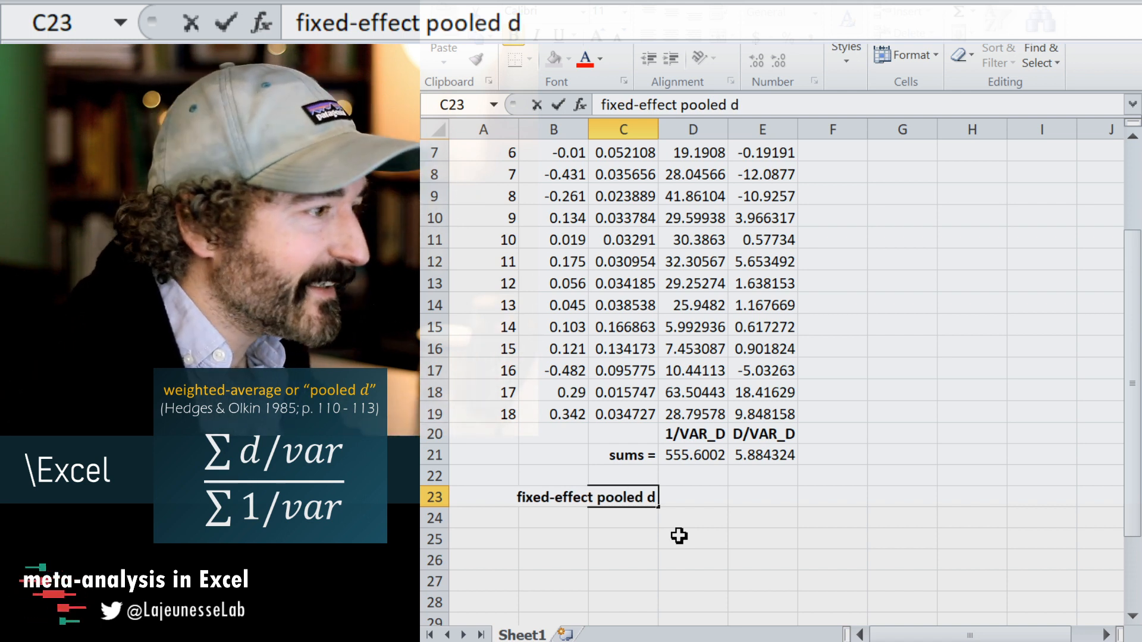
pyautogui.write(' =')
pyautogui.press('Return')
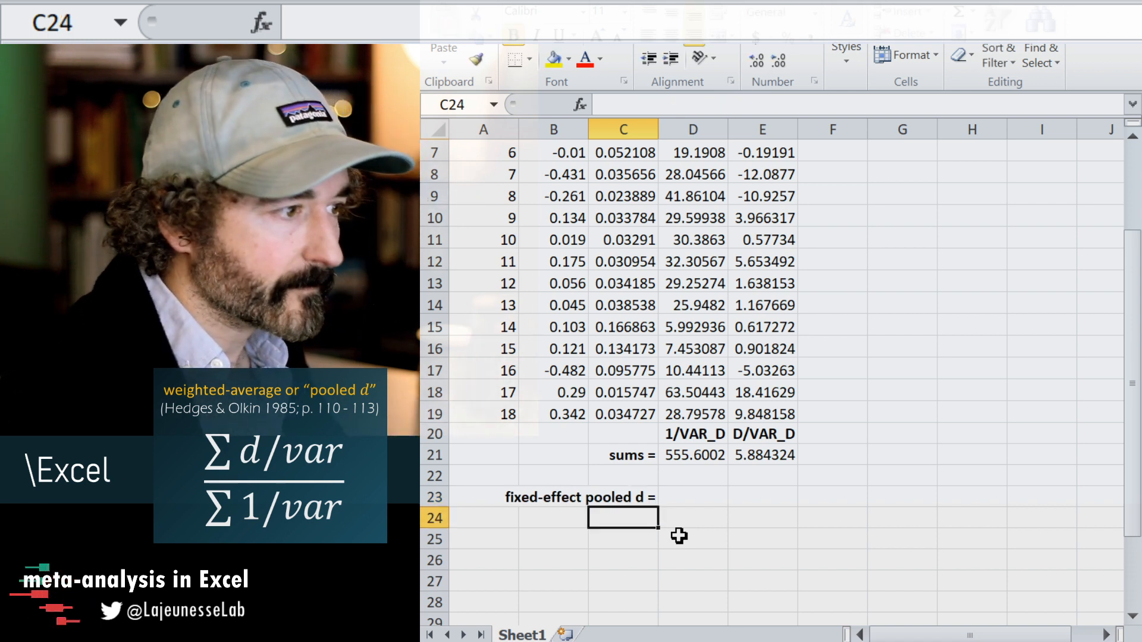
# Enter the formula =E21/D21 in cell D23 to calculate the fixed-effect pooled d.
pyautogui.press('Up')
pyautogui.press('Right')
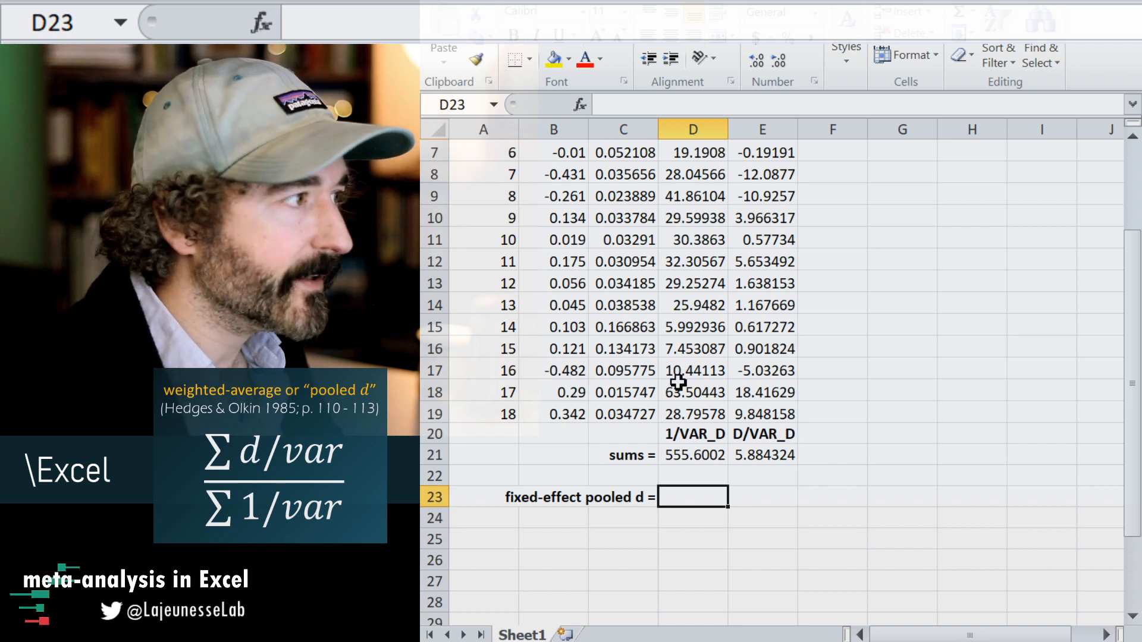
pyautogui.write('=')
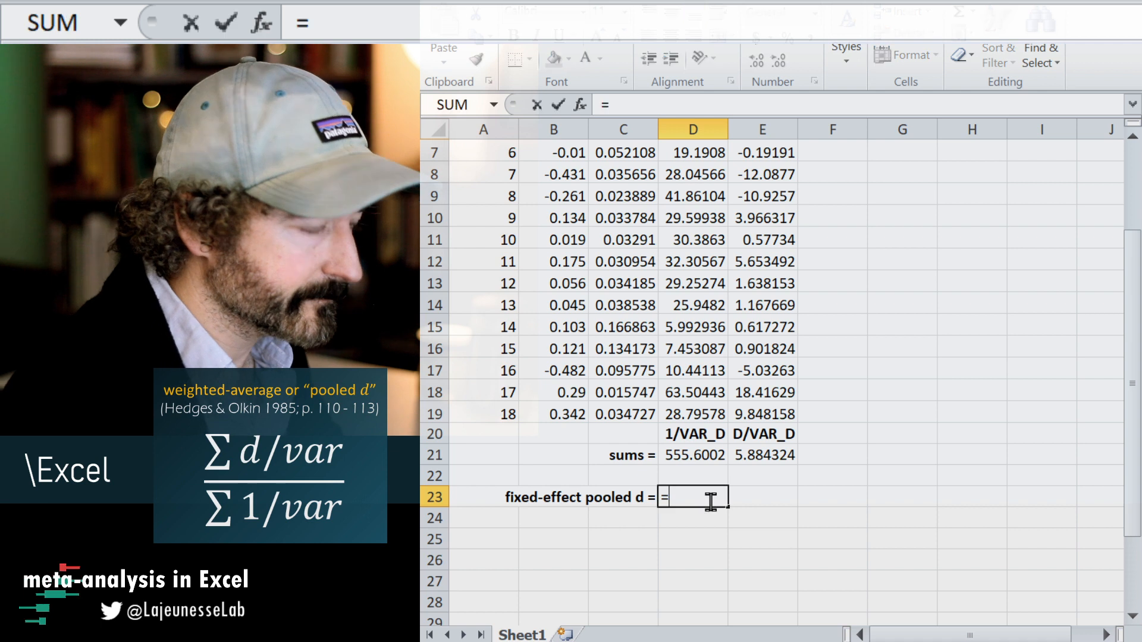
pyautogui.click(769, 455)
pyautogui.write('/')
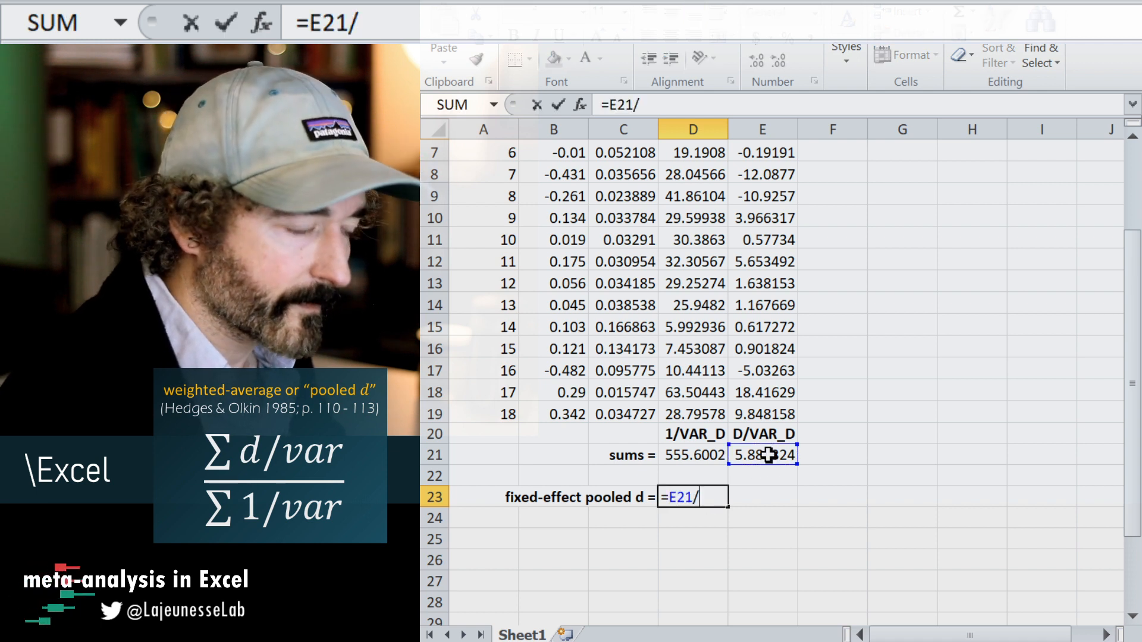
pyautogui.click(708, 455)
pyautogui.press('Return')
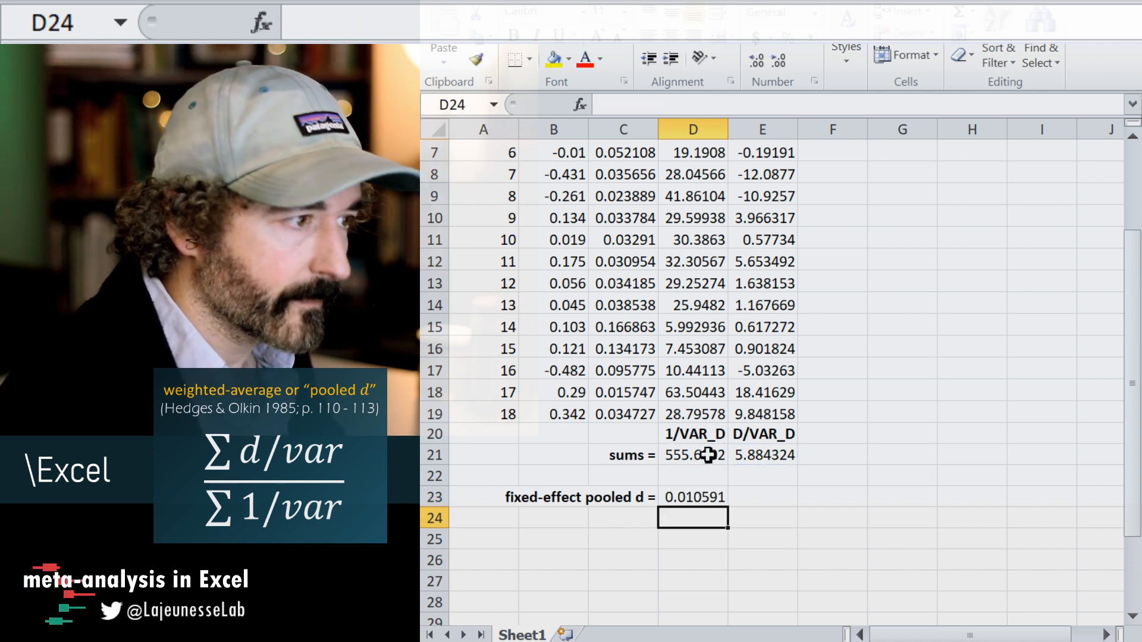
pyautogui.click(687, 496)
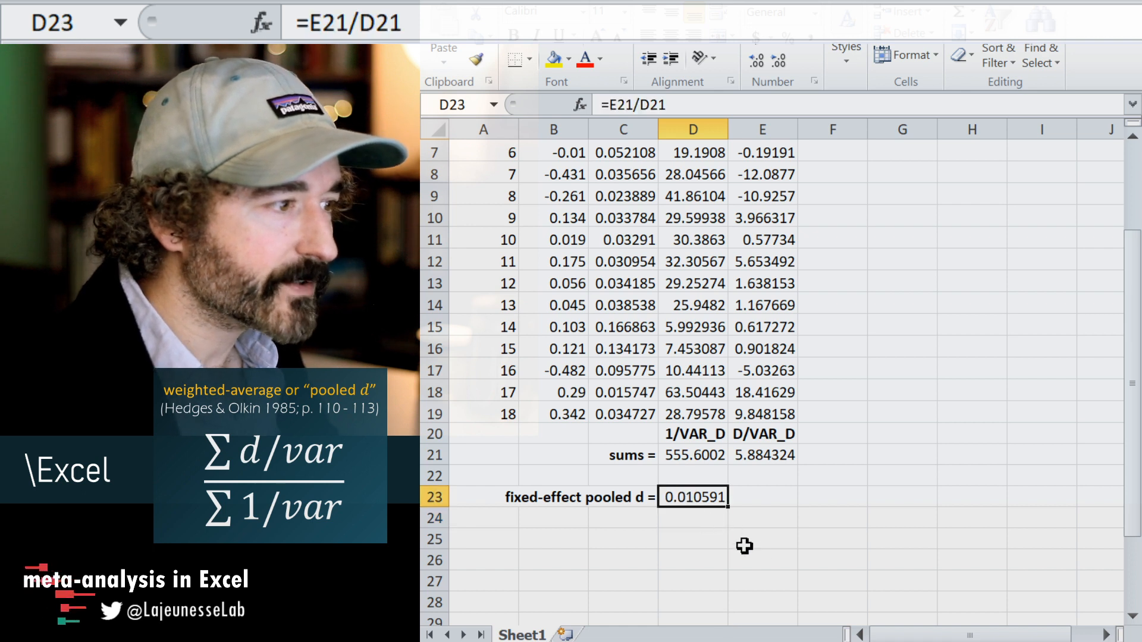
# Enter the label "rounded" in cell E22 and make it bold.
pyautogui.scroll(2, 773, 368)
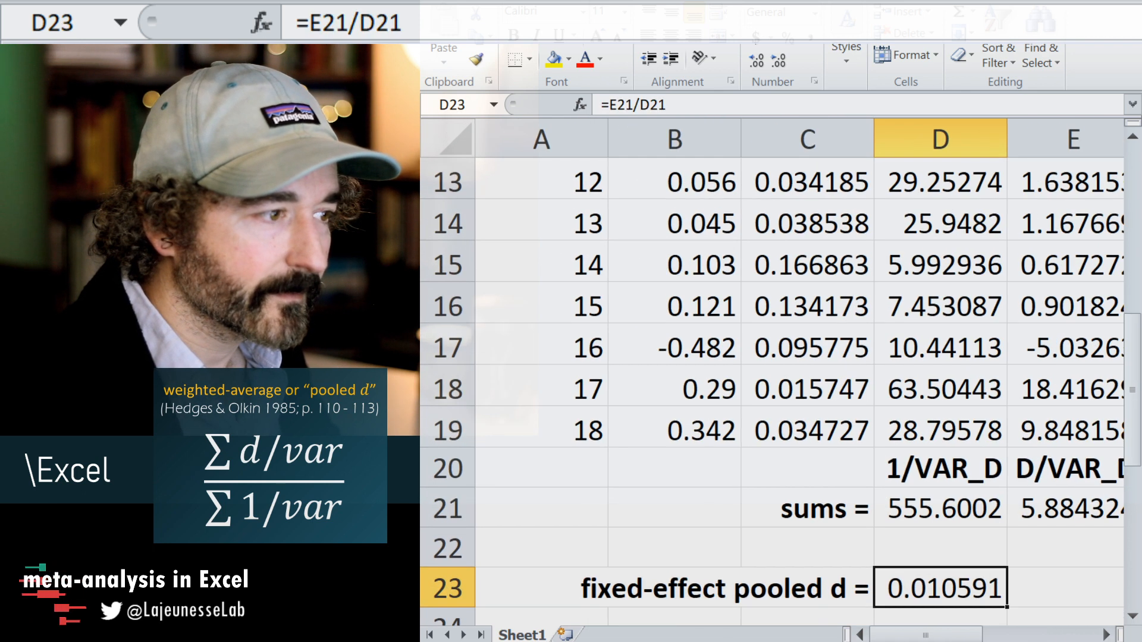
pyautogui.scroll(-1, 1019, 561)
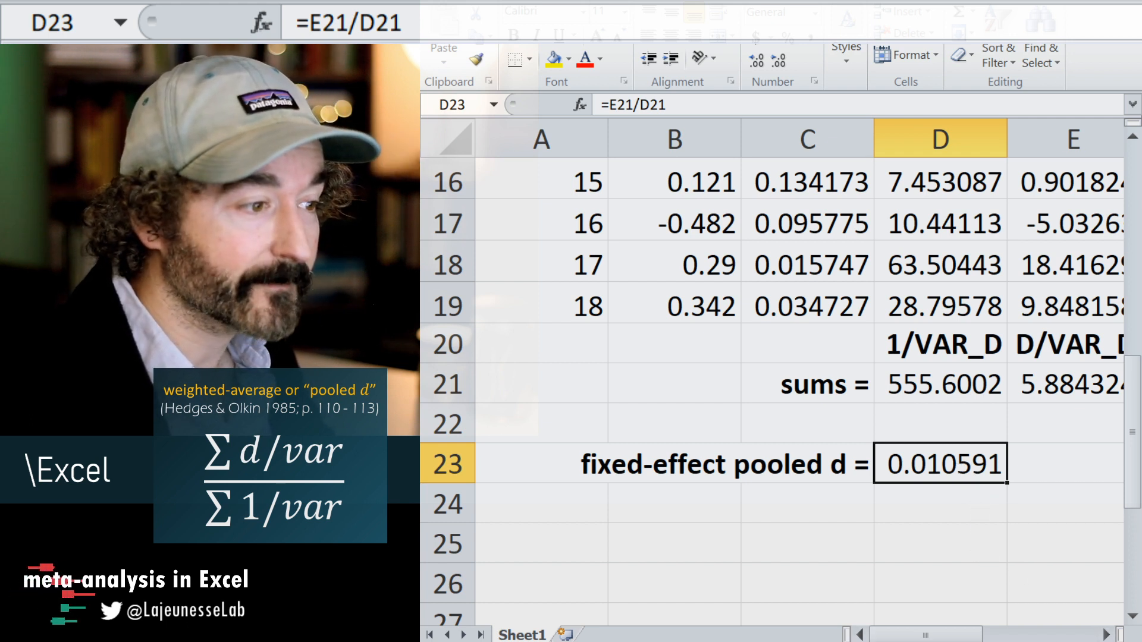
pyautogui.keyDown('ctrl'); pyautogui.scroll(-5, 970, 614); pyautogui.keyUp('ctrl')
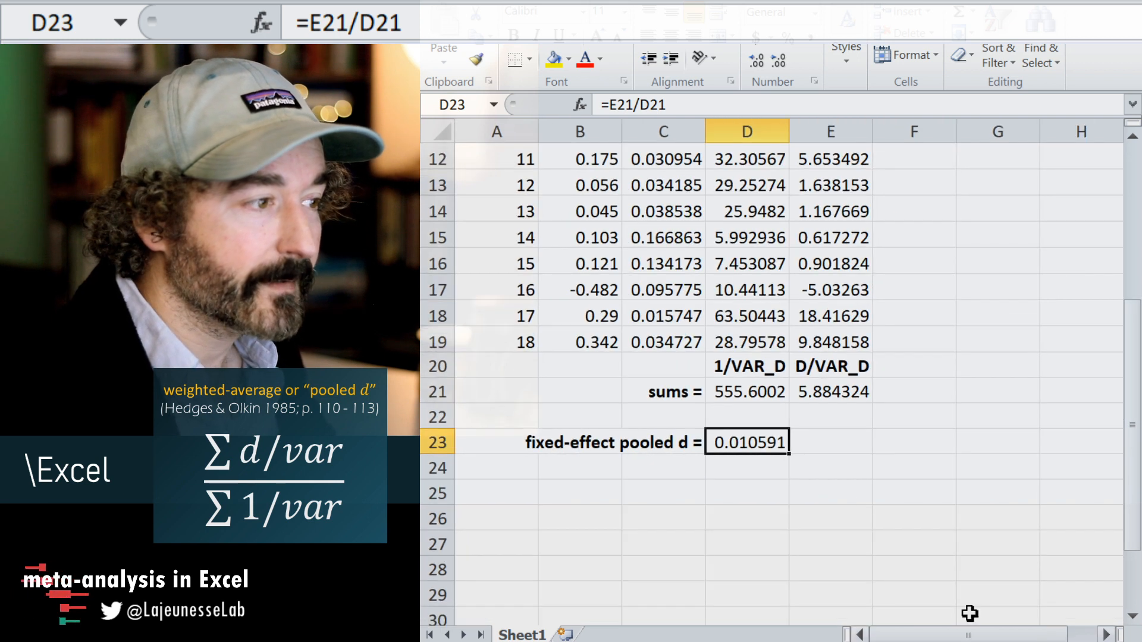
pyautogui.click(849, 421)
pyautogui.write('r')
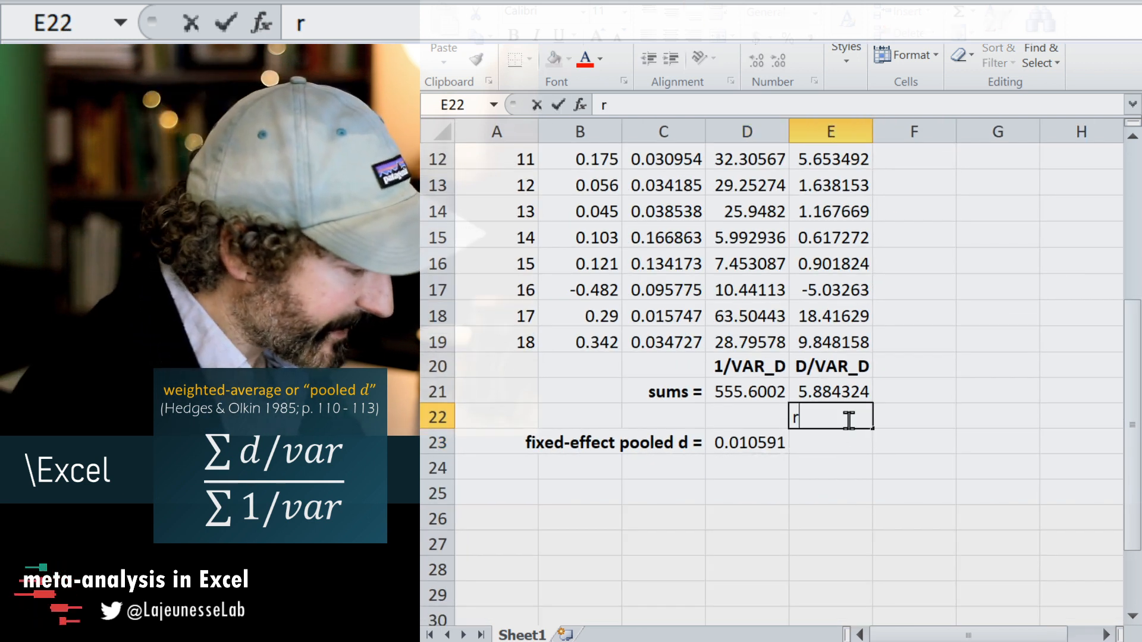
pyautogui.write('ounded')
pyautogui.press('Return')
pyautogui.click(849, 419)
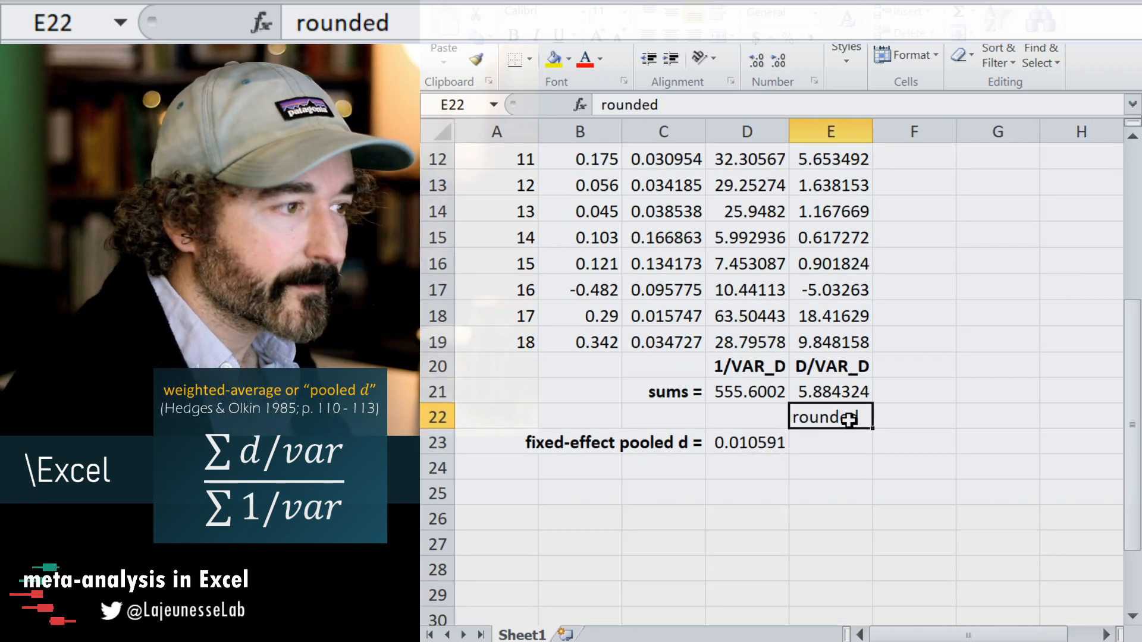
pyautogui.hotkey('ctrl', 'b')
pyautogui.press('Return')
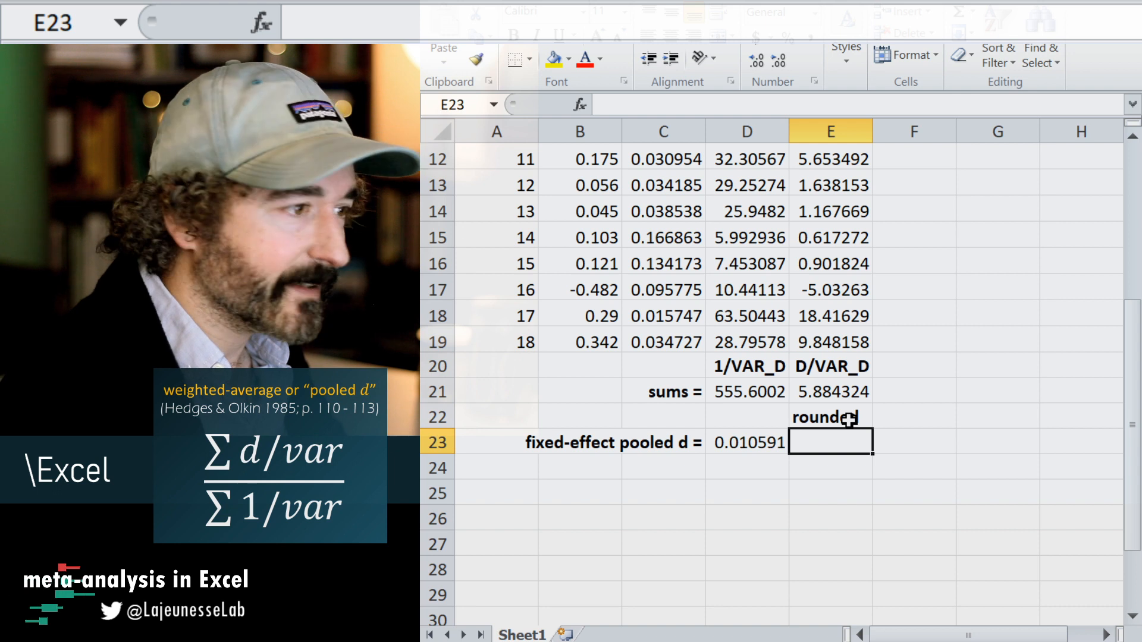
# Enter the formula =ROUND(D23,3) in cell E23 to round the pooled d to three decimals.
pyautogui.write('=round(')
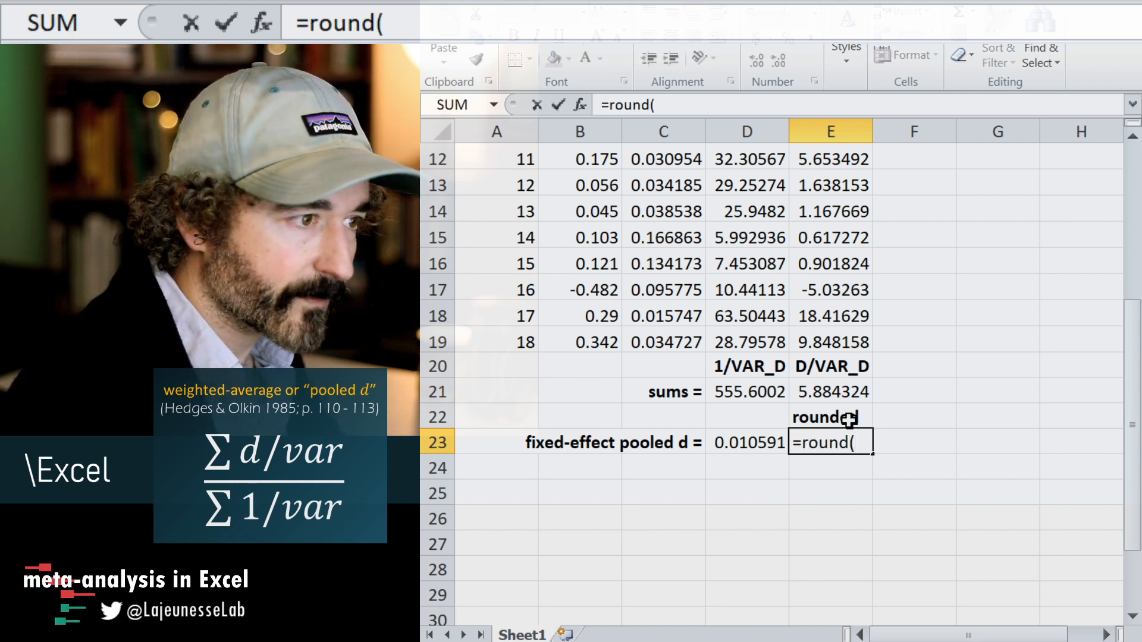
pyautogui.click(752, 441)
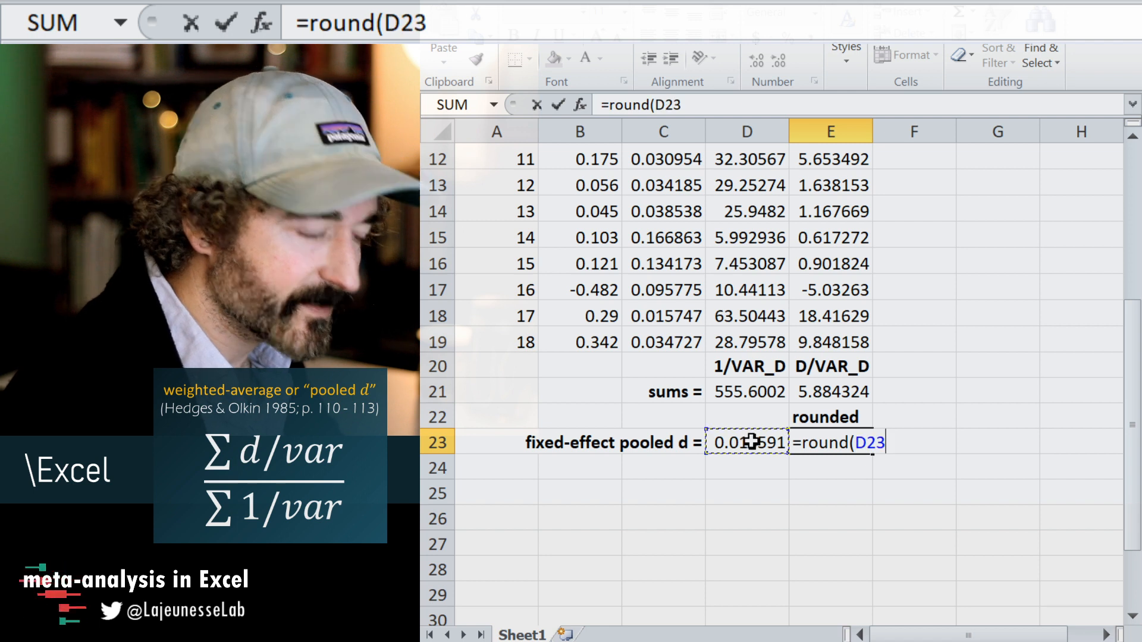
pyautogui.write(',1')
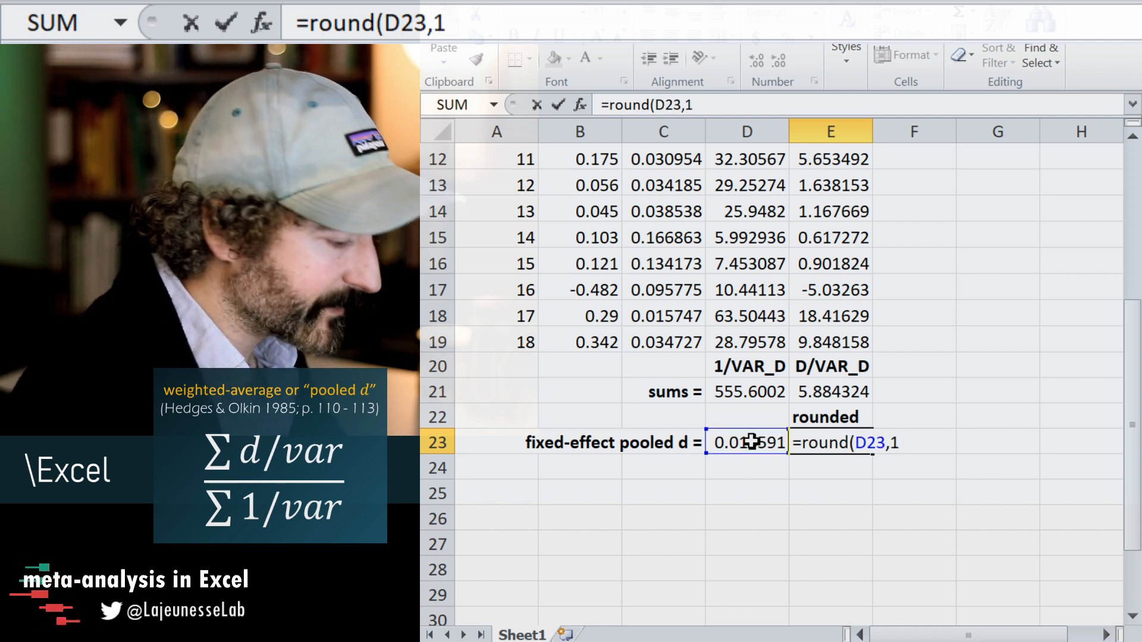
pyautogui.press('BackSpace')
pyautogui.write('3)')
pyautogui.press('Return')
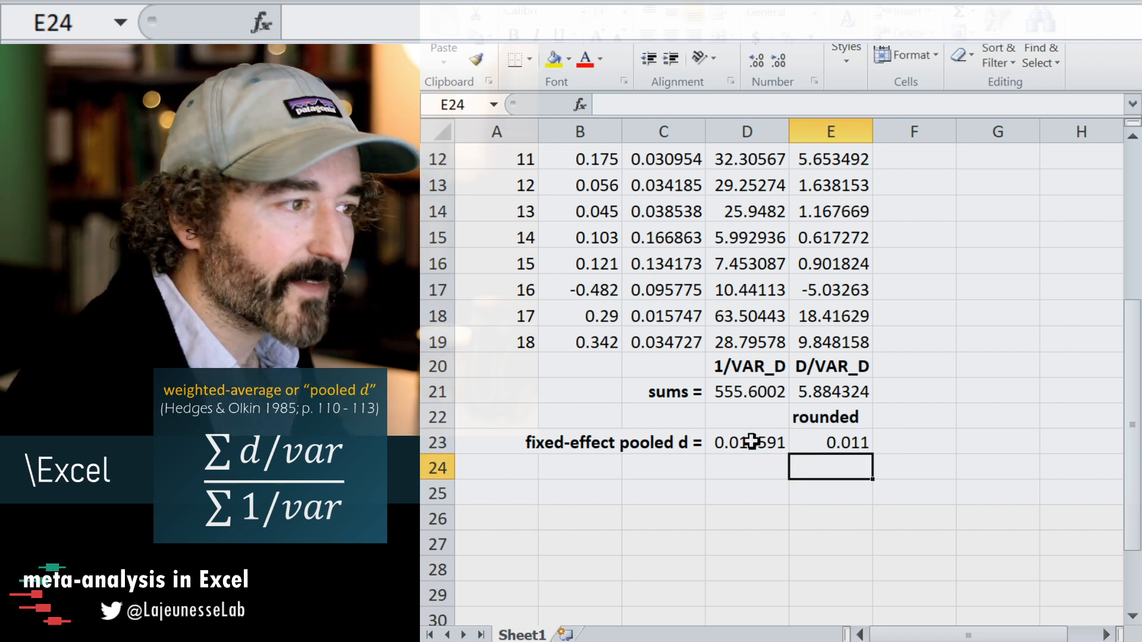
pyautogui.press('Up')
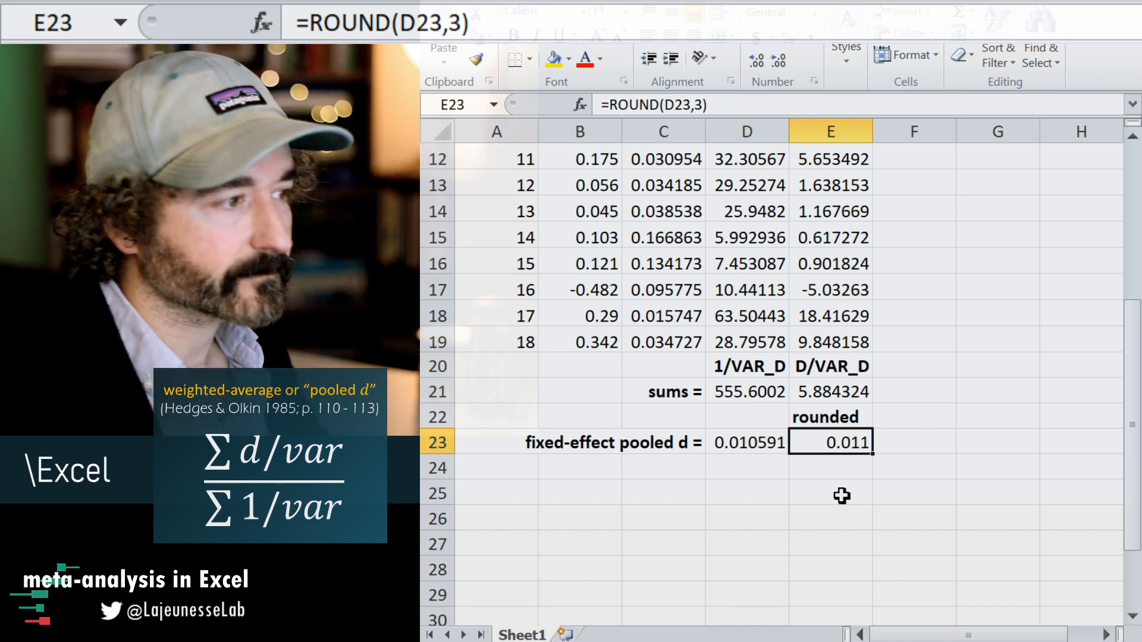
pyautogui.click(836, 497)
# Enter the label "variance of pooled d =" in cell C24 and select the adjacent cell D24.
pyautogui.click(693, 470)
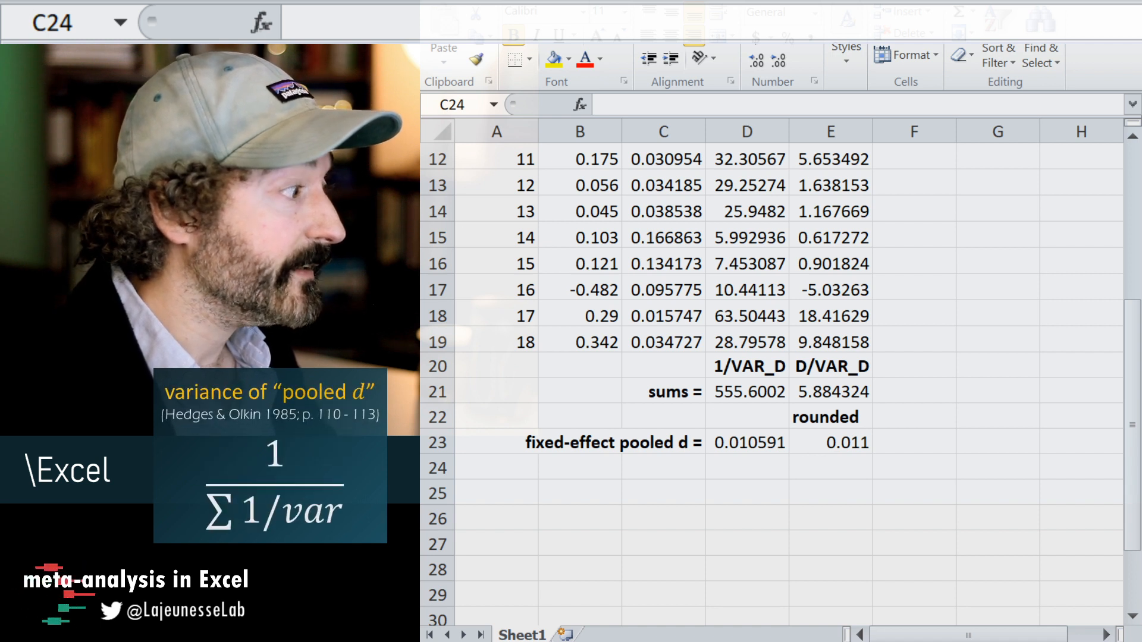
pyautogui.click(653, 467)
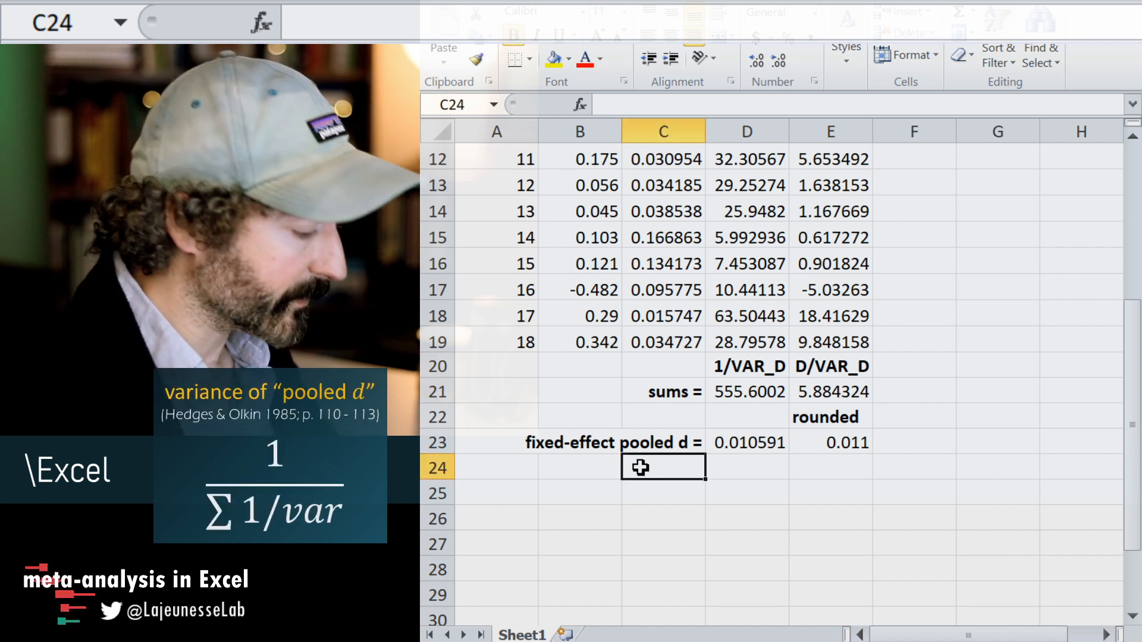
pyautogui.write('variance of')
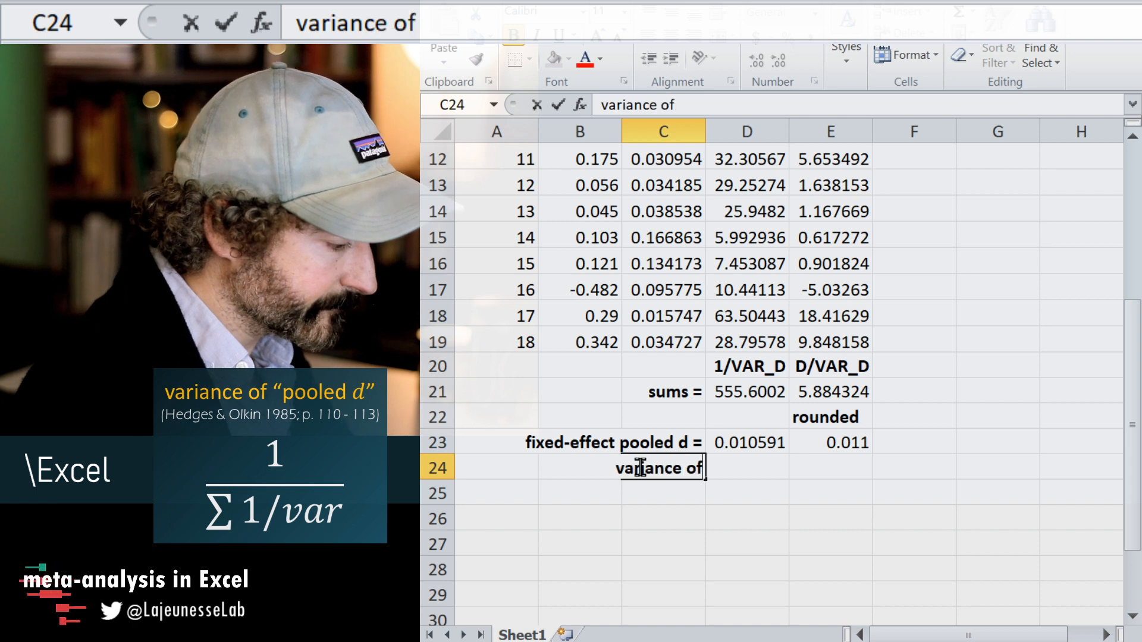
pyautogui.write(' pooled d')
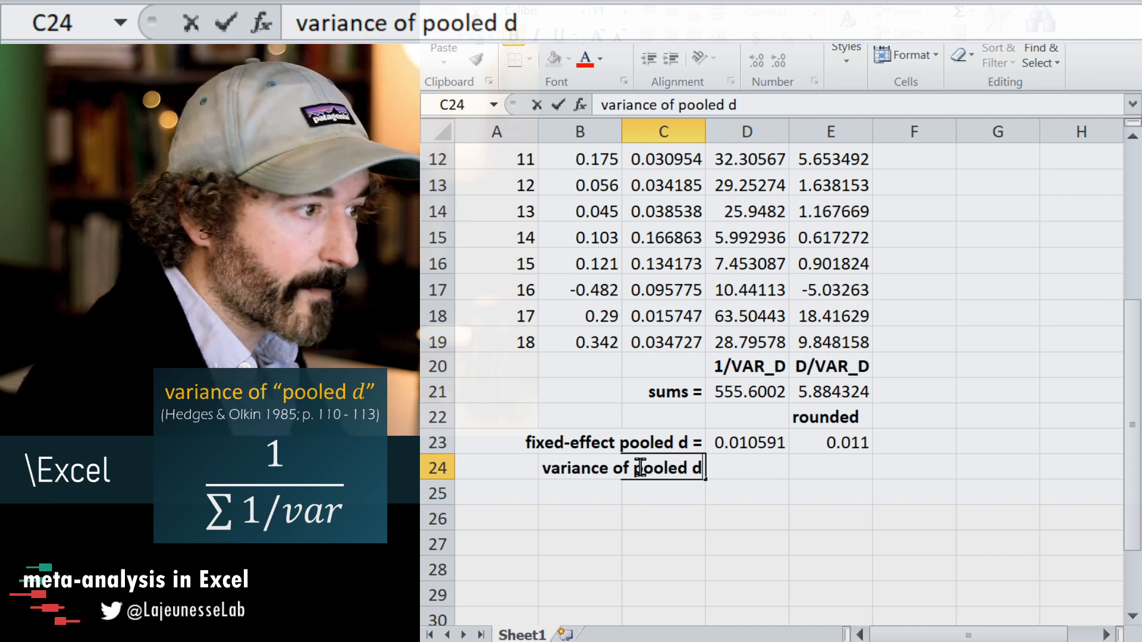
pyautogui.write(' =')
pyautogui.press('Return')
pyautogui.press('Up')
pyautogui.press('Right')
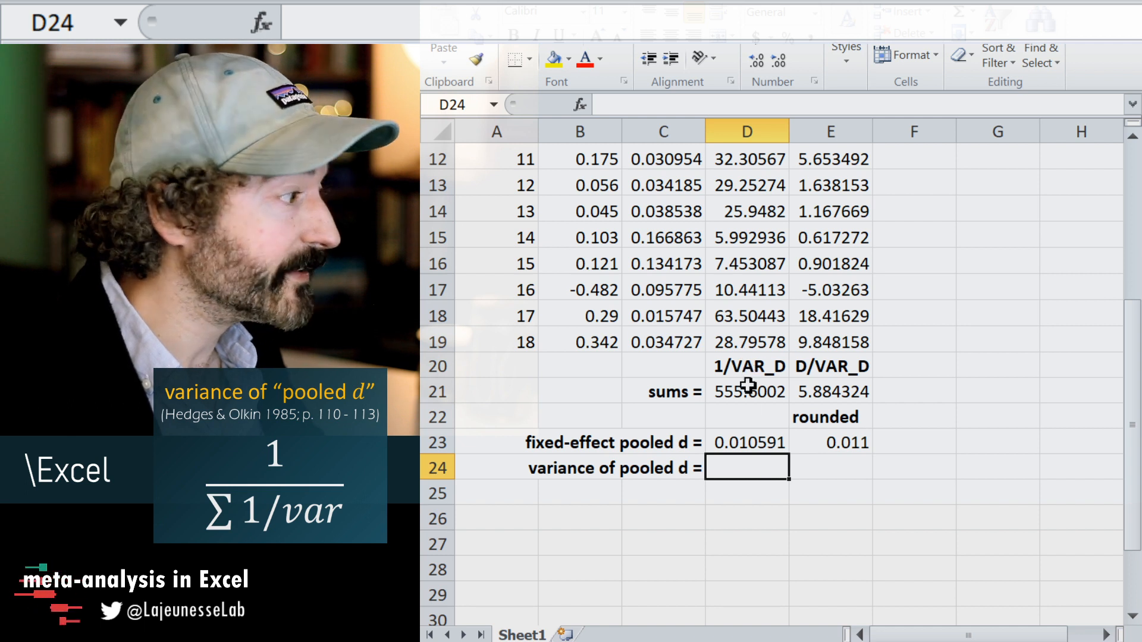
# Enter the formula =1/D21 in cell D24 to calculate the variance of the pooled d.
pyautogui.write('1/')
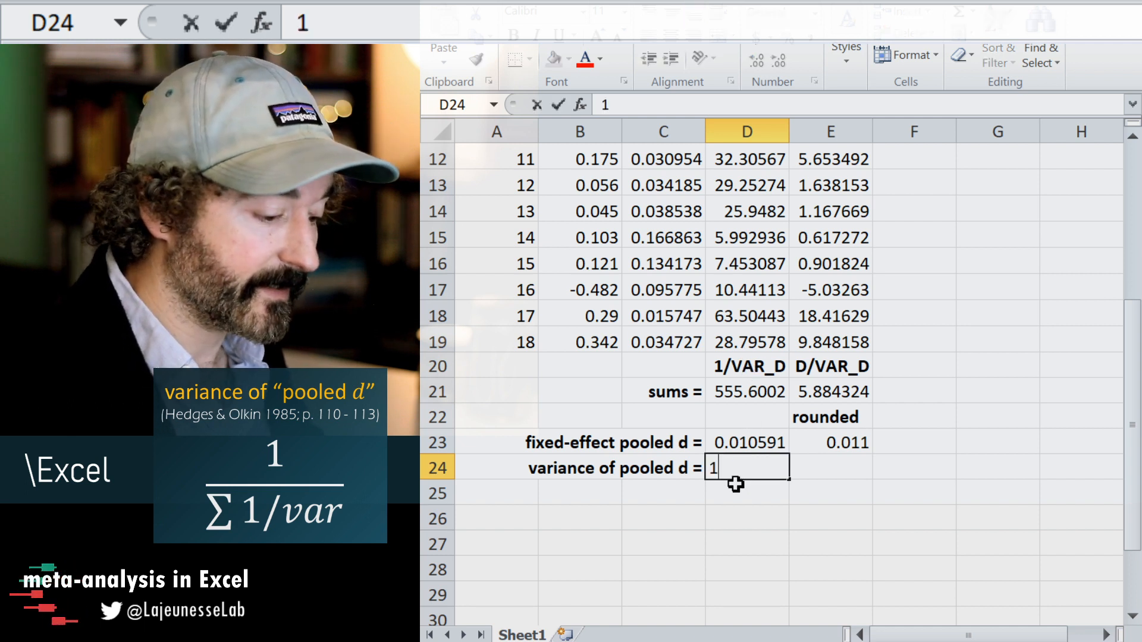
pyautogui.click(765, 368)
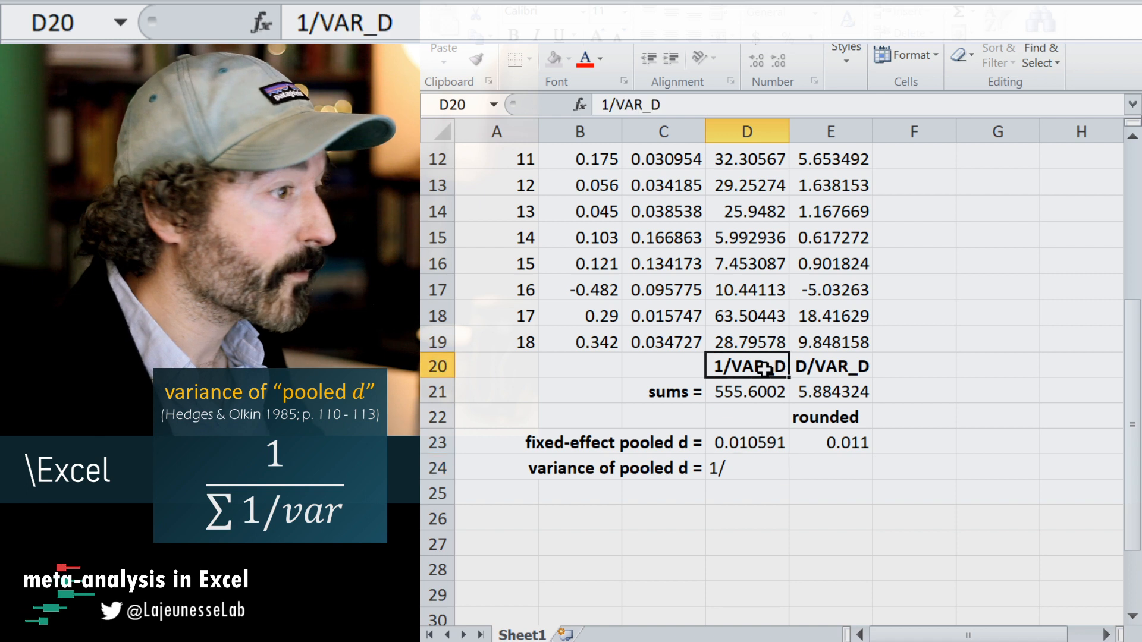
pyautogui.click(753, 476)
pyautogui.press('BackSpace')
pyautogui.write('=1/')
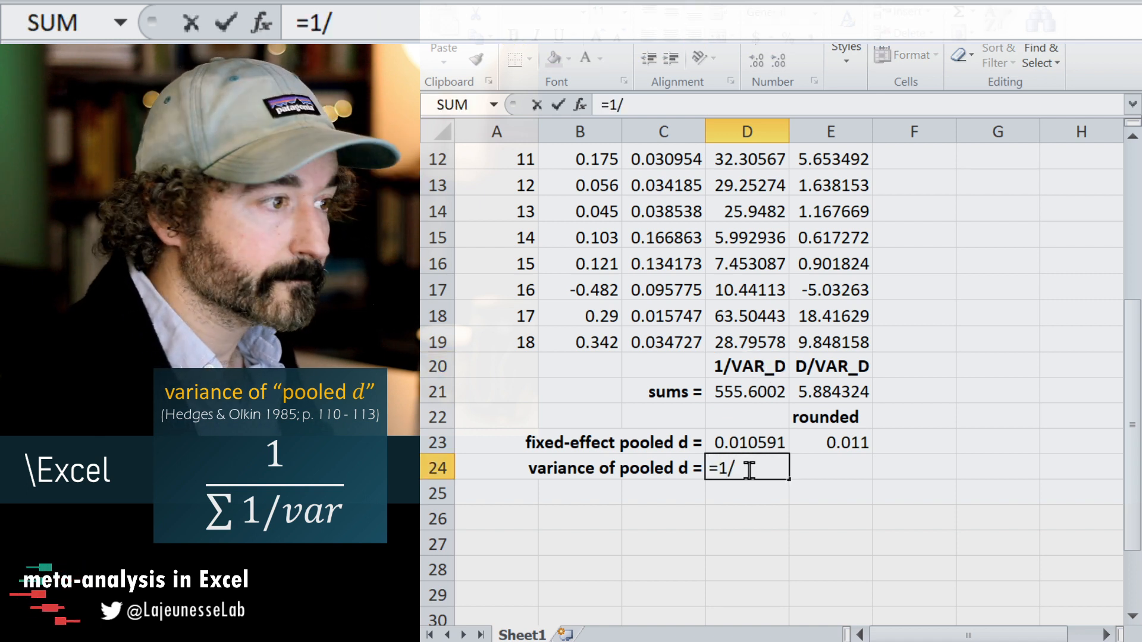
pyautogui.click(754, 392)
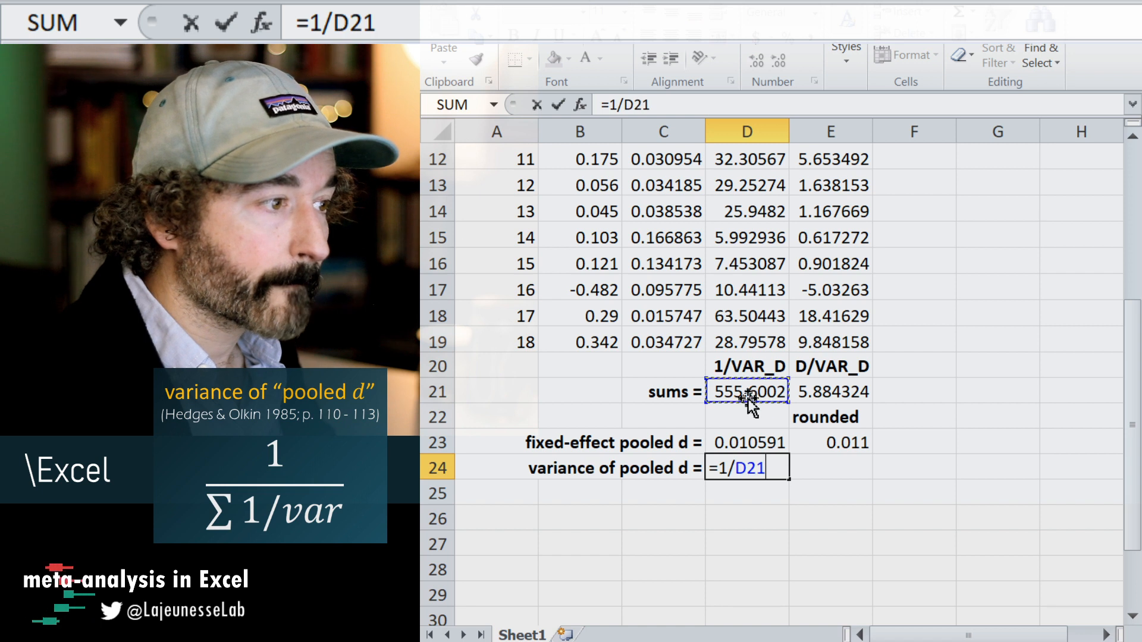
pyautogui.press('Return')
pyautogui.click(856, 468)
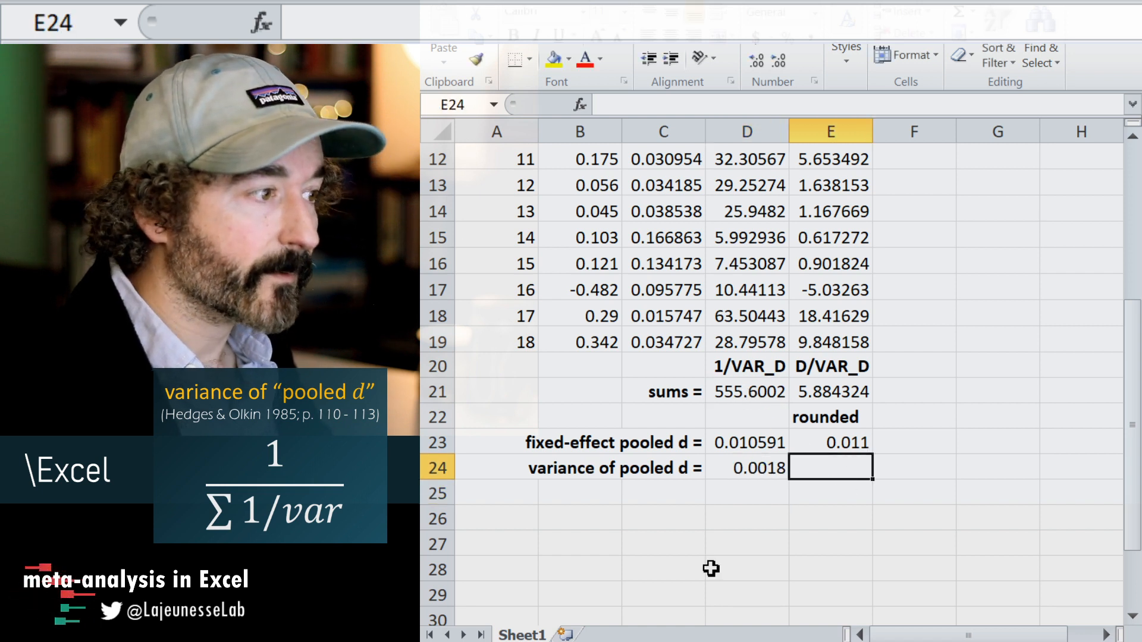
# Enter the label "lower 95% confidence interval =" in cell C25.
pyautogui.click(655, 497)
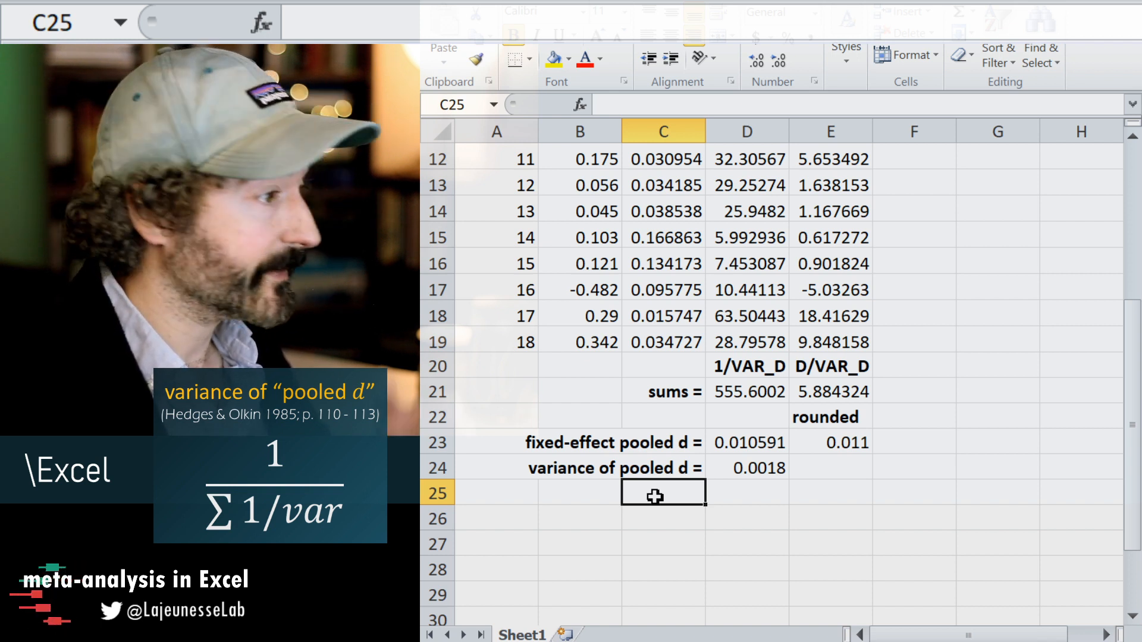
pyautogui.write('lower')
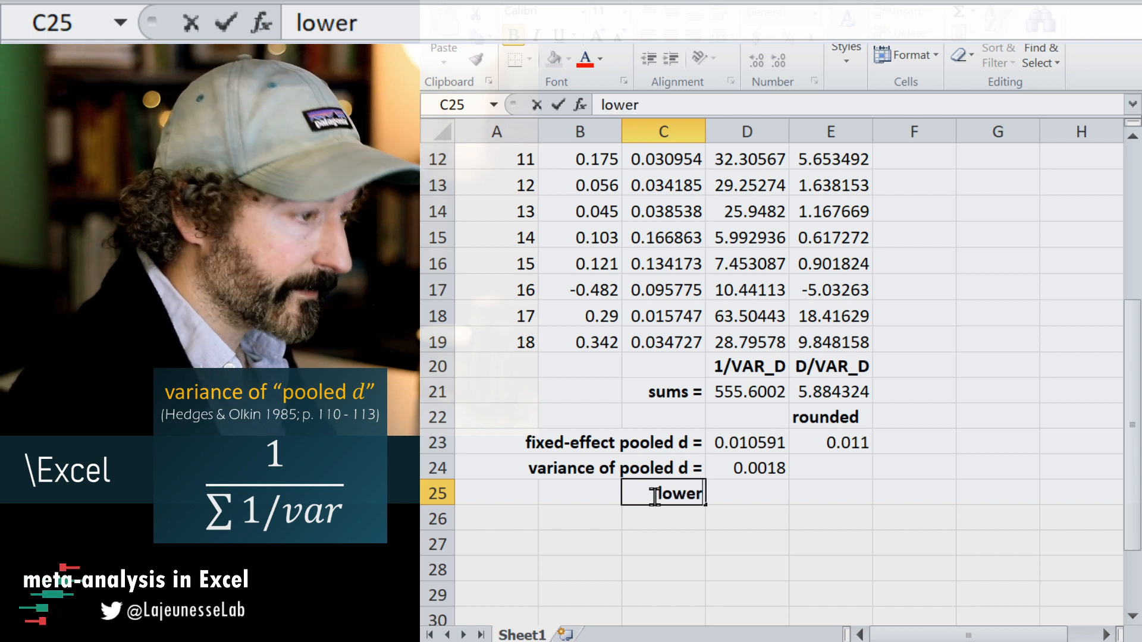
pyautogui.write(' 95%')
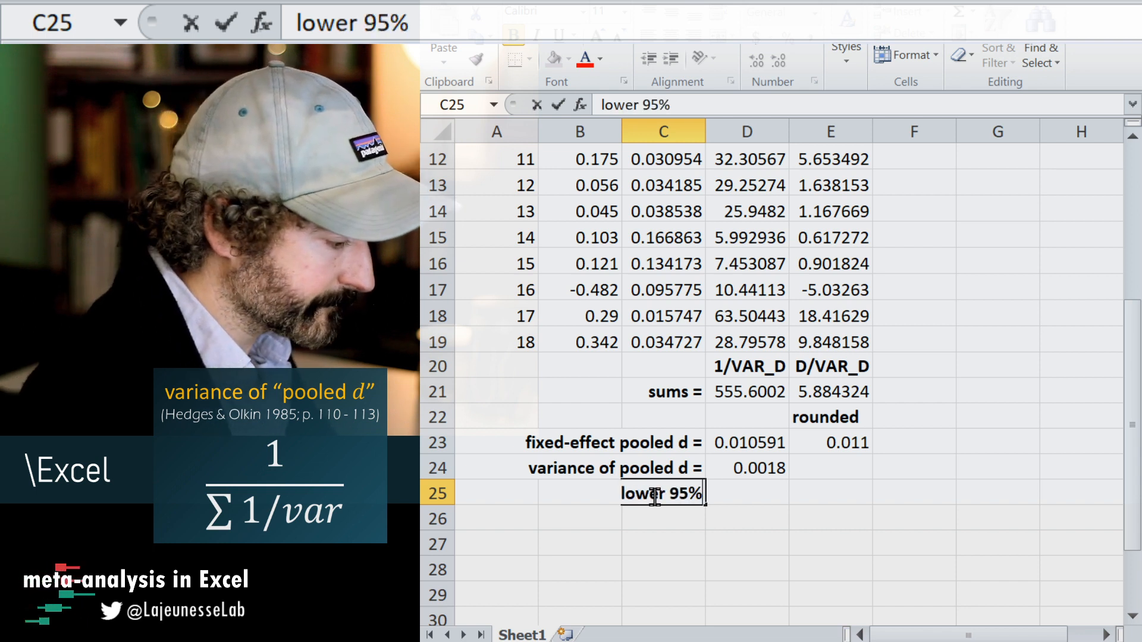
pyautogui.write(' confidence')
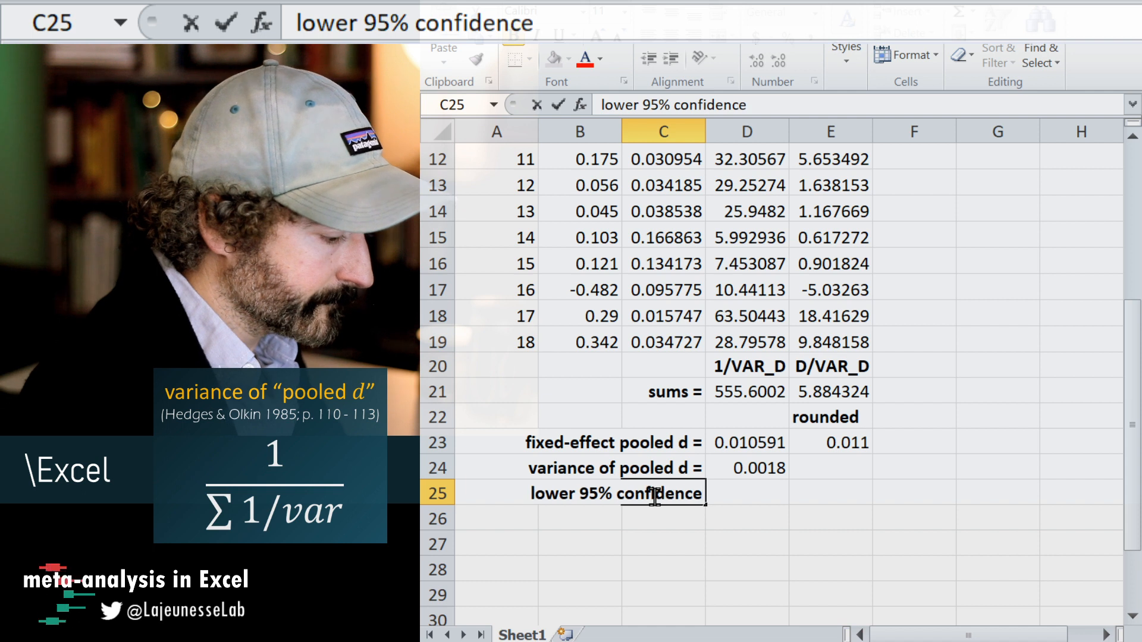
pyautogui.write(' interval =')
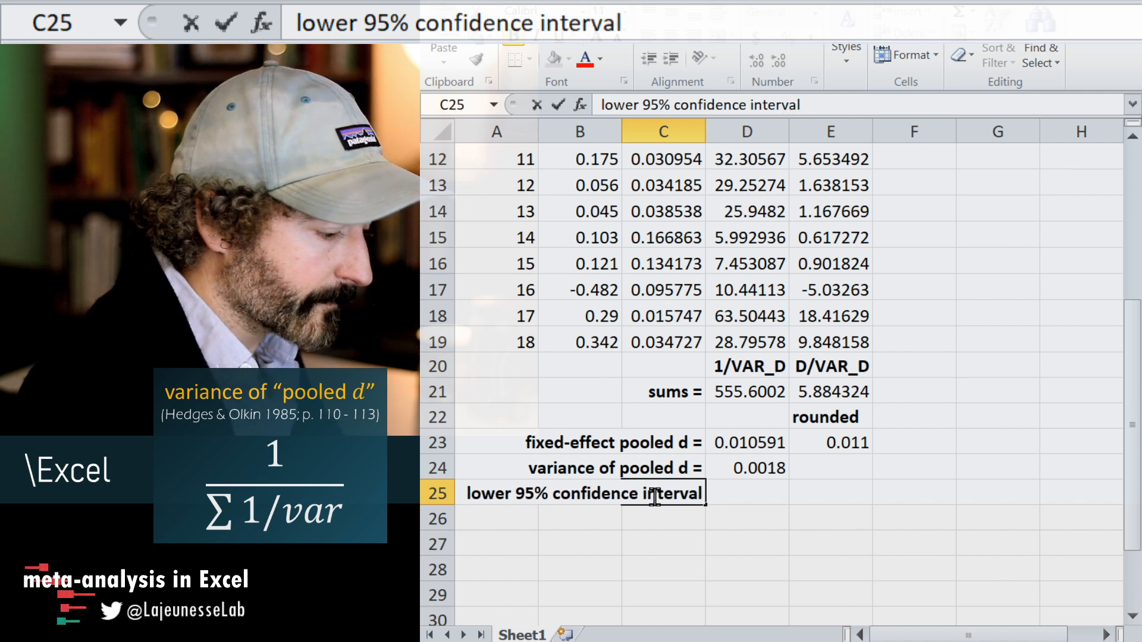
pyautogui.click(739, 527)
# Widen column C and remove the trailing space from the label in cell C25.
pyautogui.moveTo(702, 138); pyautogui.dragTo(749, 140)
pyautogui.click(732, 495)
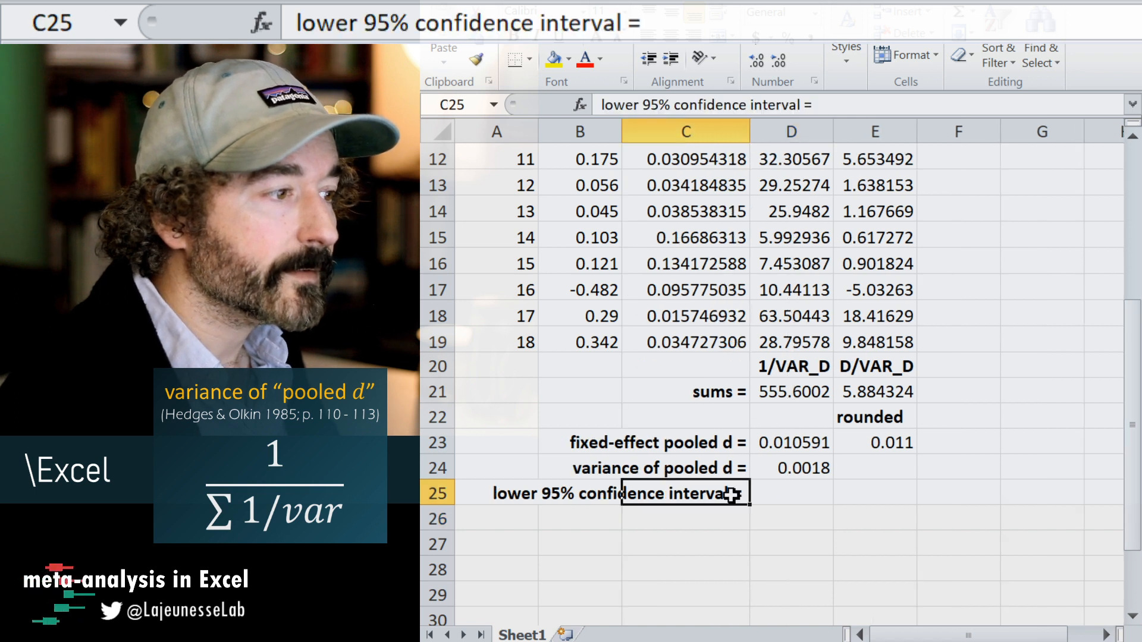
pyautogui.click(862, 103)
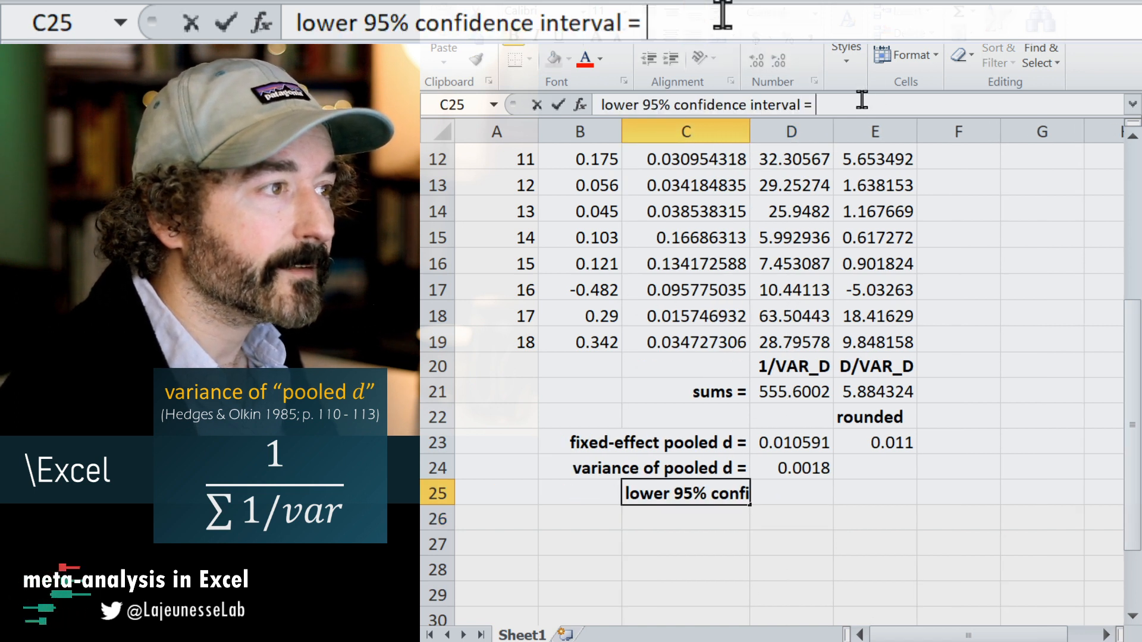
pyautogui.click(779, 574)
# Copy the label in C25 to cell C26 and change it to "upper 95% confidence interval =".
pyautogui.click(708, 496)
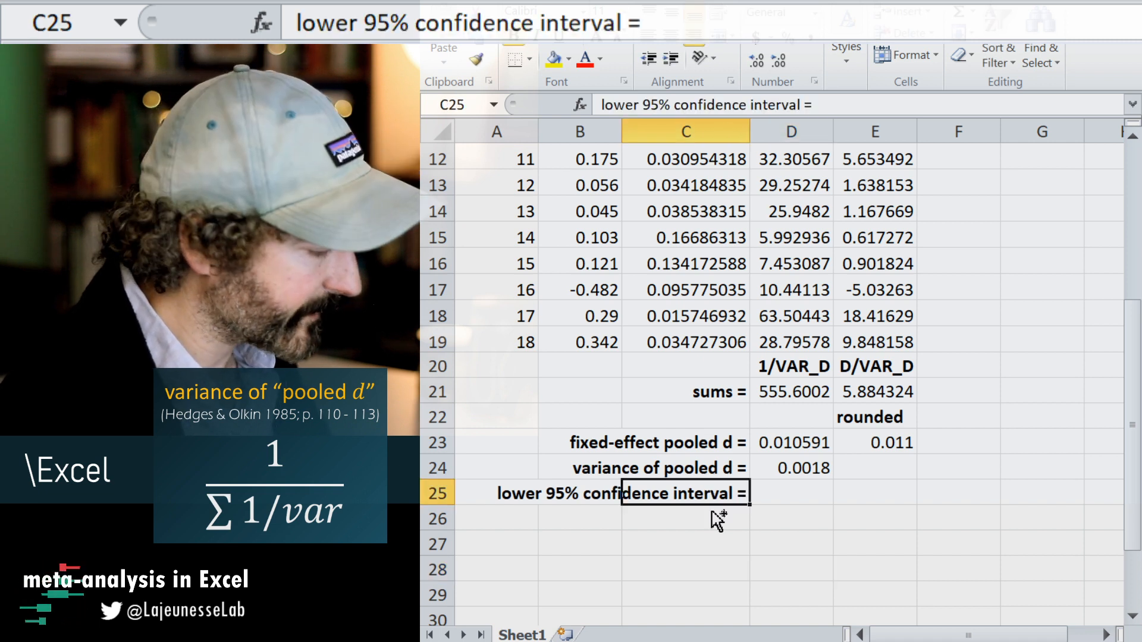
pyautogui.hotkey('ctrl', 'c')
pyautogui.click(709, 518)
pyautogui.hotkey('ctrl', 'v')
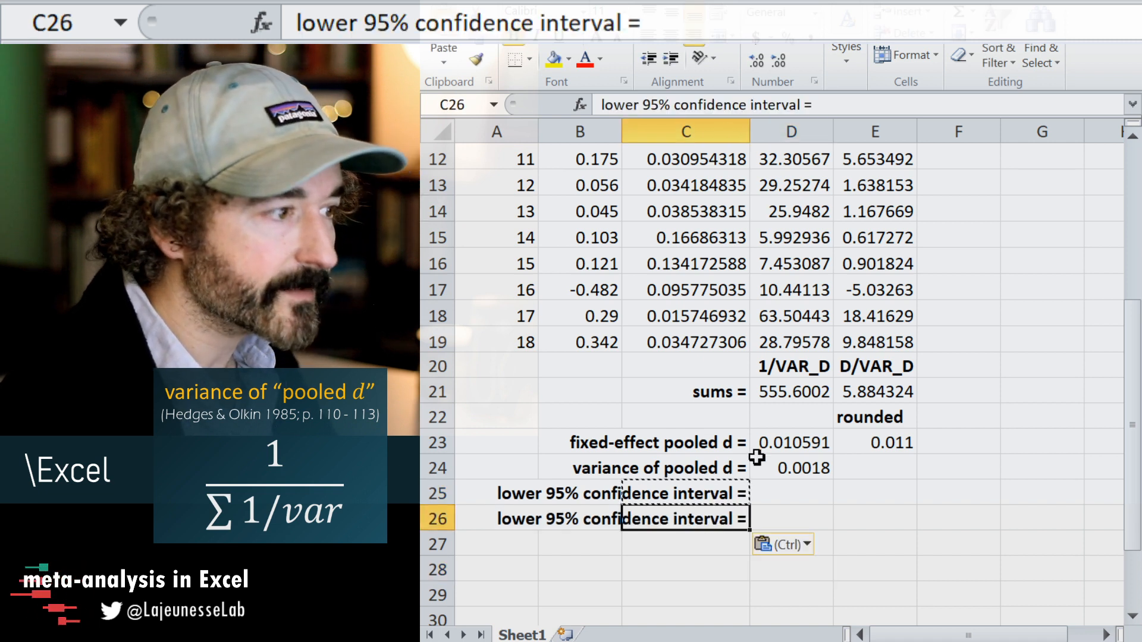
pyautogui.doubleClick(619, 105)
pyautogui.write('upper')
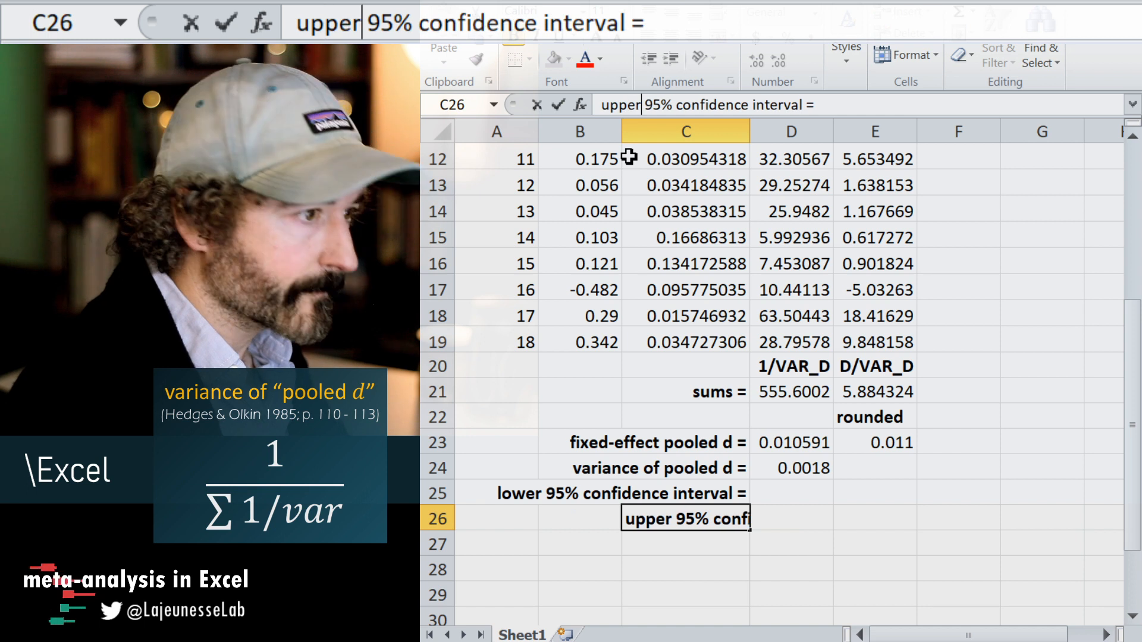
pyautogui.click(830, 593)
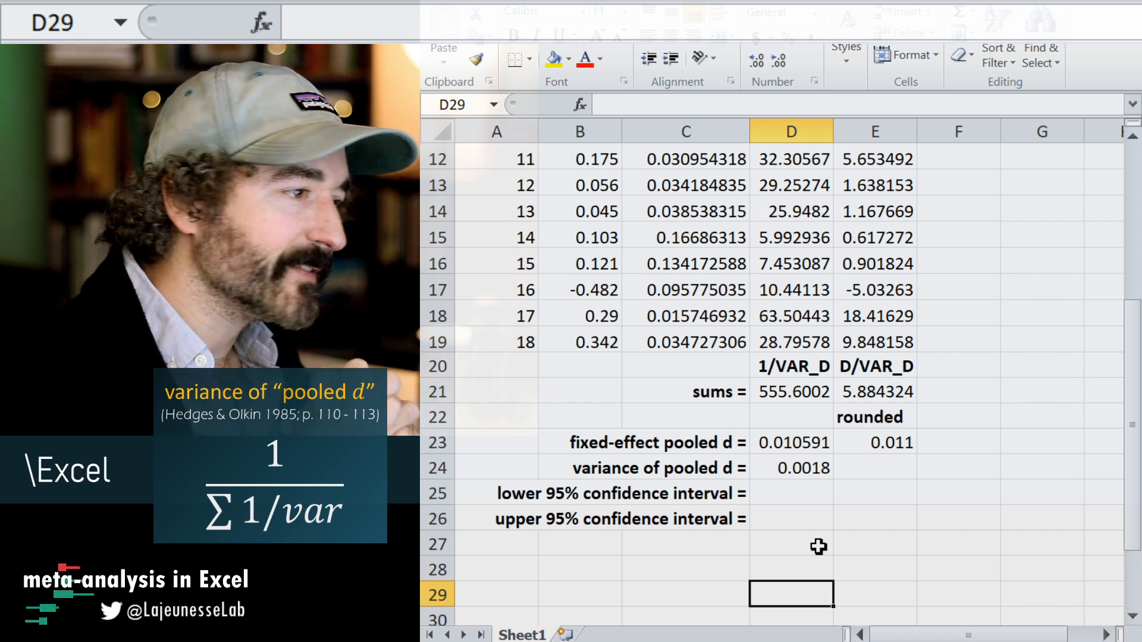
# Enter the formula =D23-1.96*SQRT(D24) in cell D25 to calculate the lower 95% confidence limit.
pyautogui.click(779, 492)
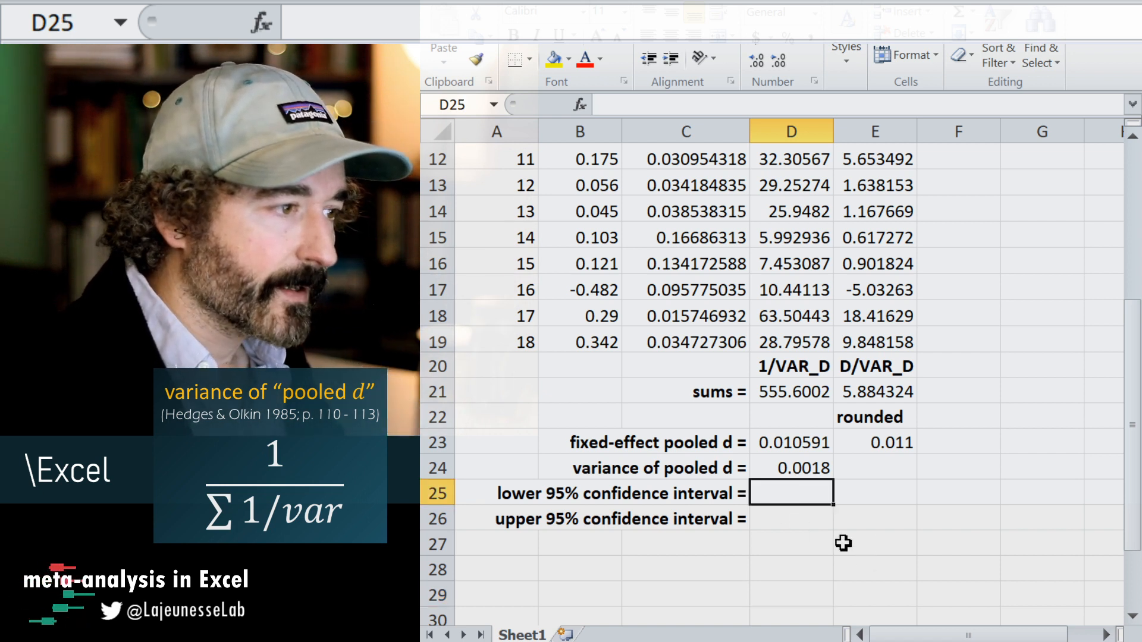
pyautogui.write('=')
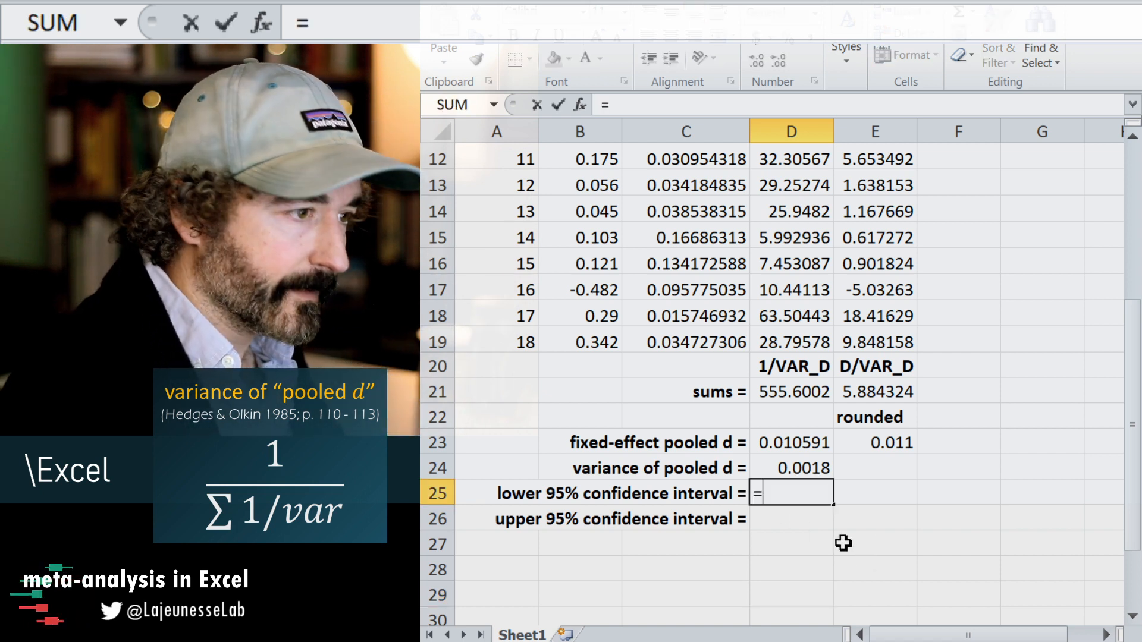
pyautogui.click(803, 447)
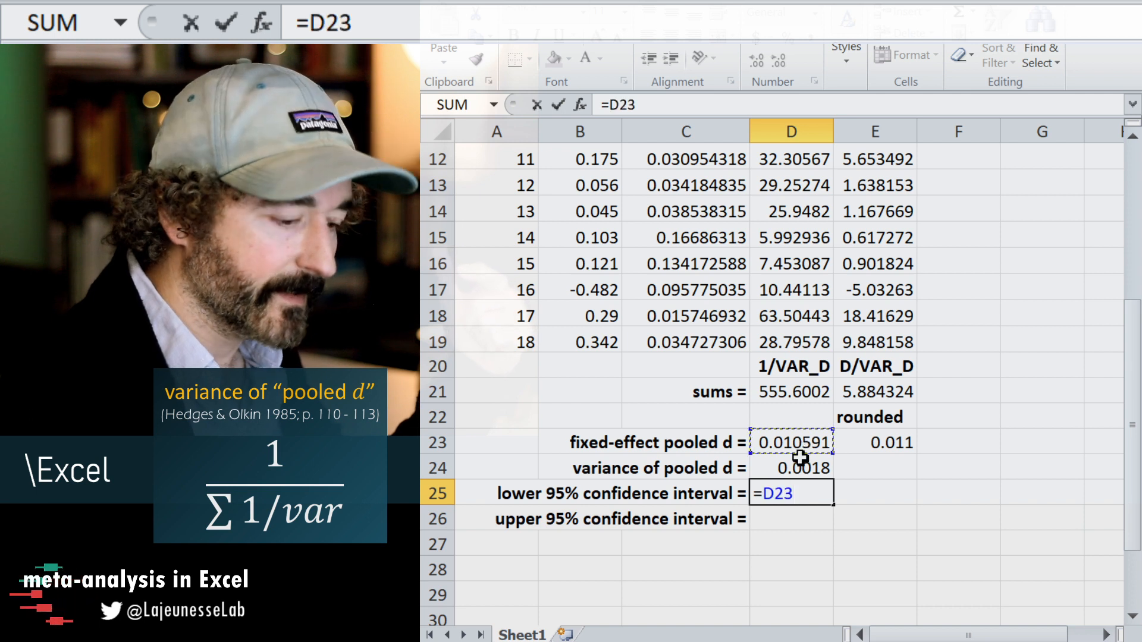
pyautogui.write('-')
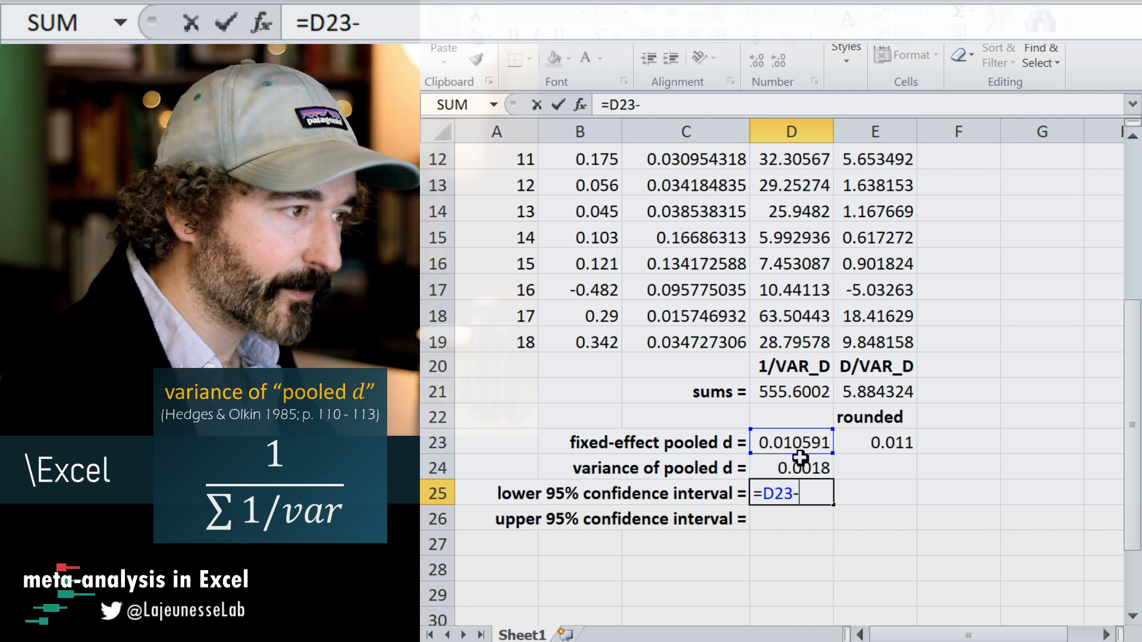
pyautogui.write('1.')
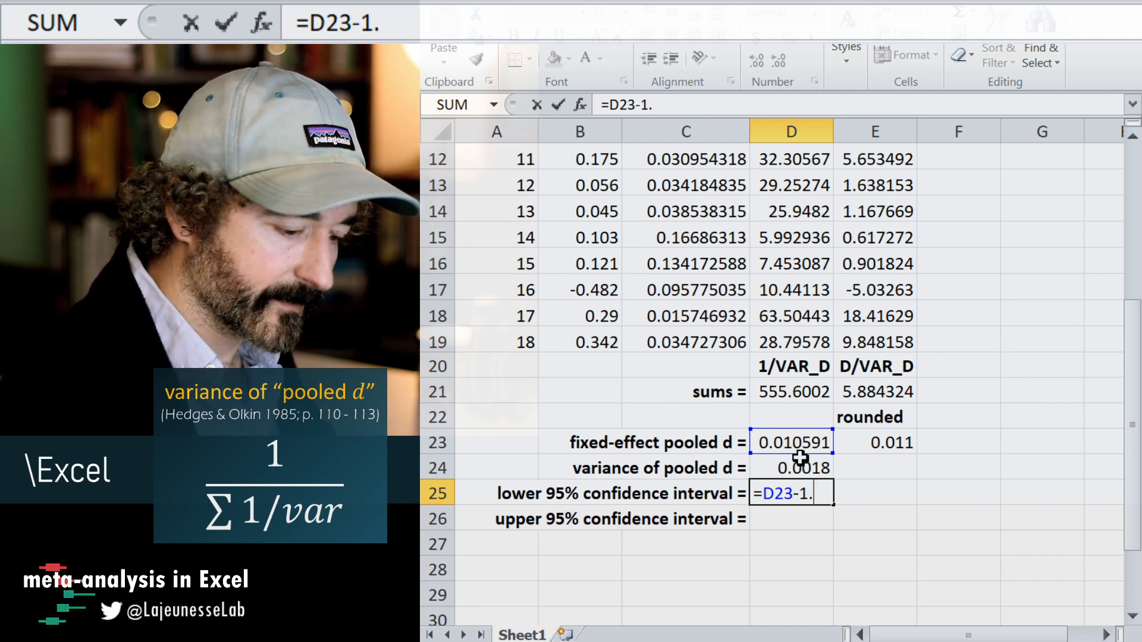
pyautogui.write('96*')
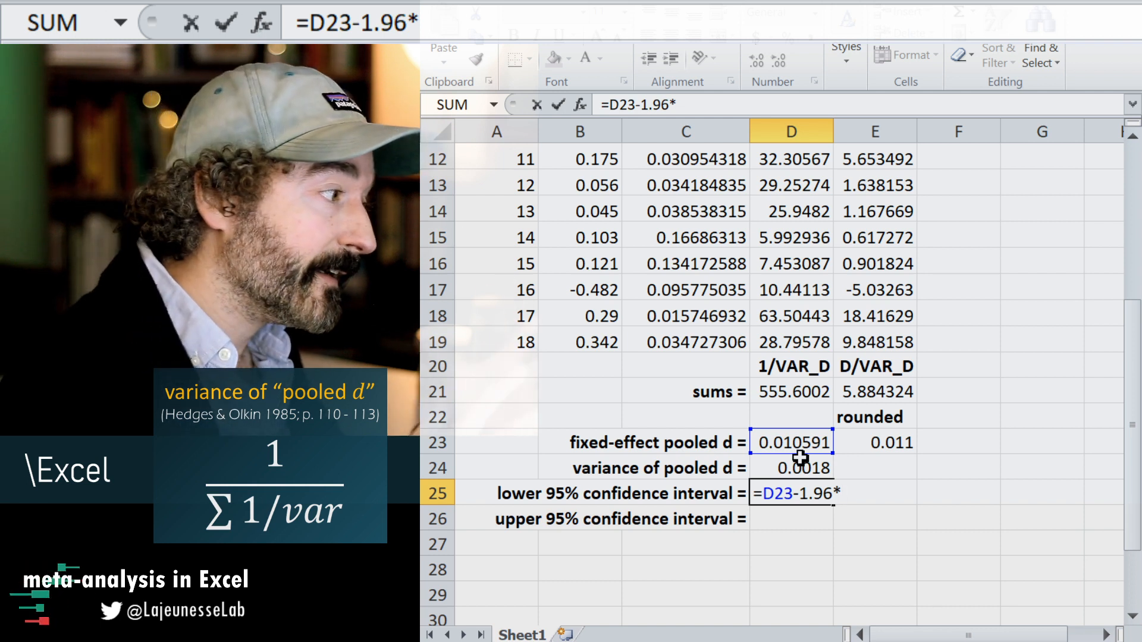
pyautogui.write('SQRT(')
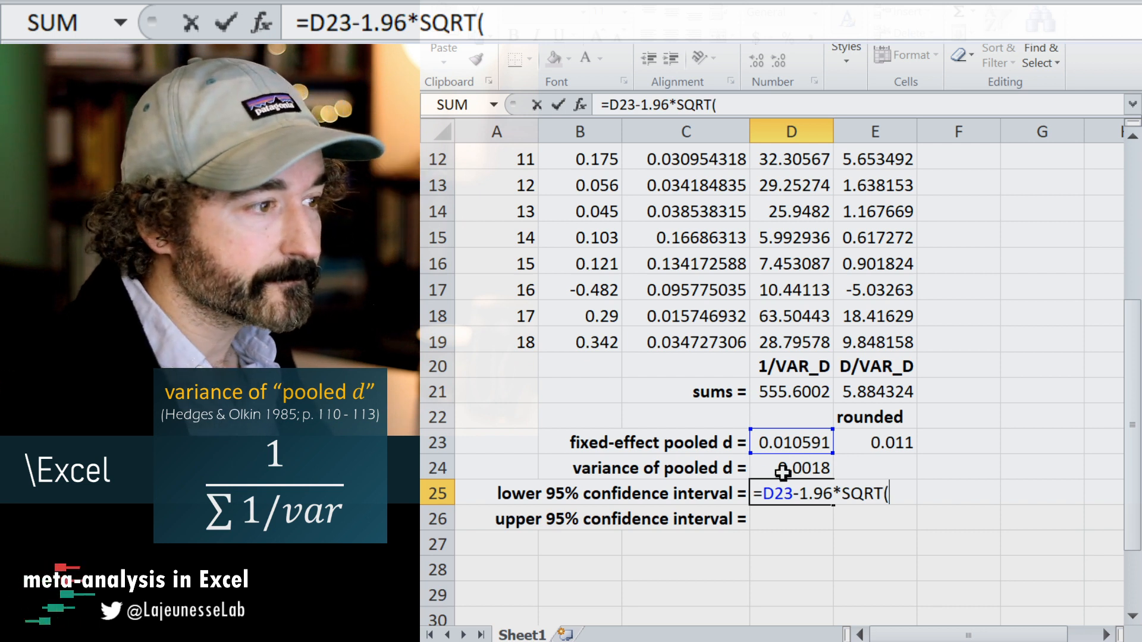
pyautogui.click(784, 470)
pyautogui.write(')')
pyautogui.press('Return')
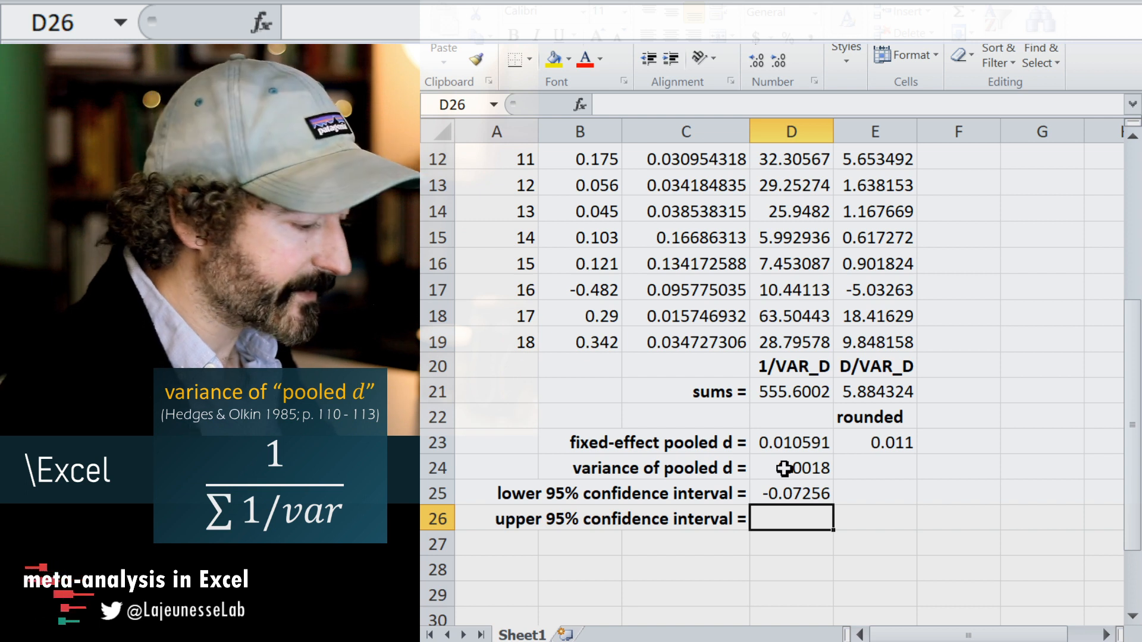
# Enter the formula =D23+1.96*SQRT(D24) in cell D26 to calculate the upper 95% confidence limit.
pyautogui.write('=')
pyautogui.click(781, 443)
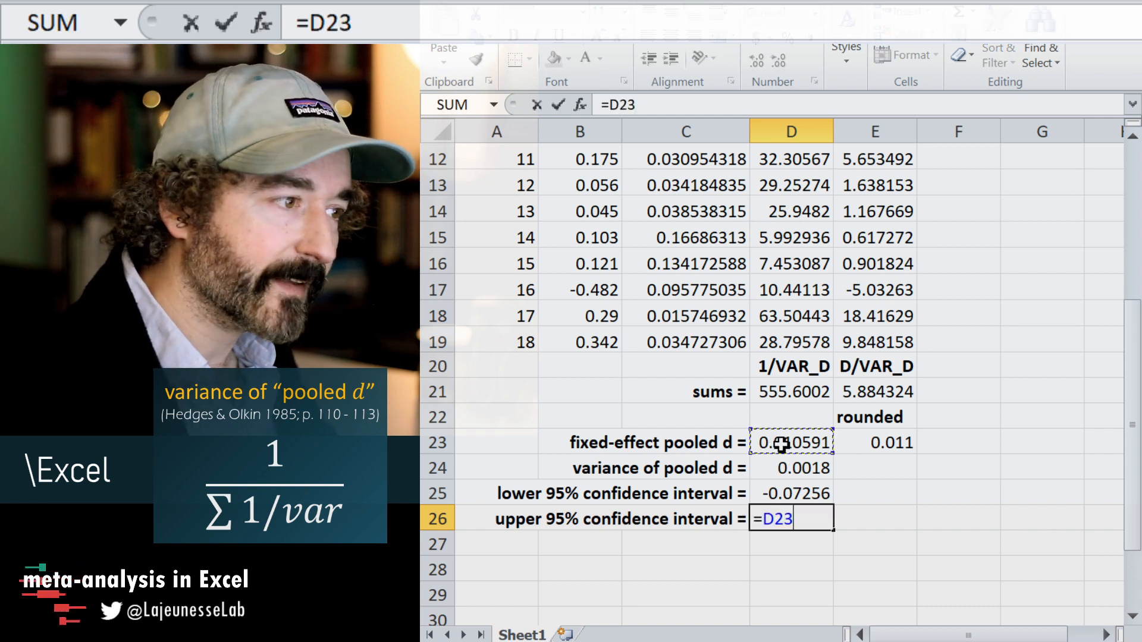
pyautogui.write('+')
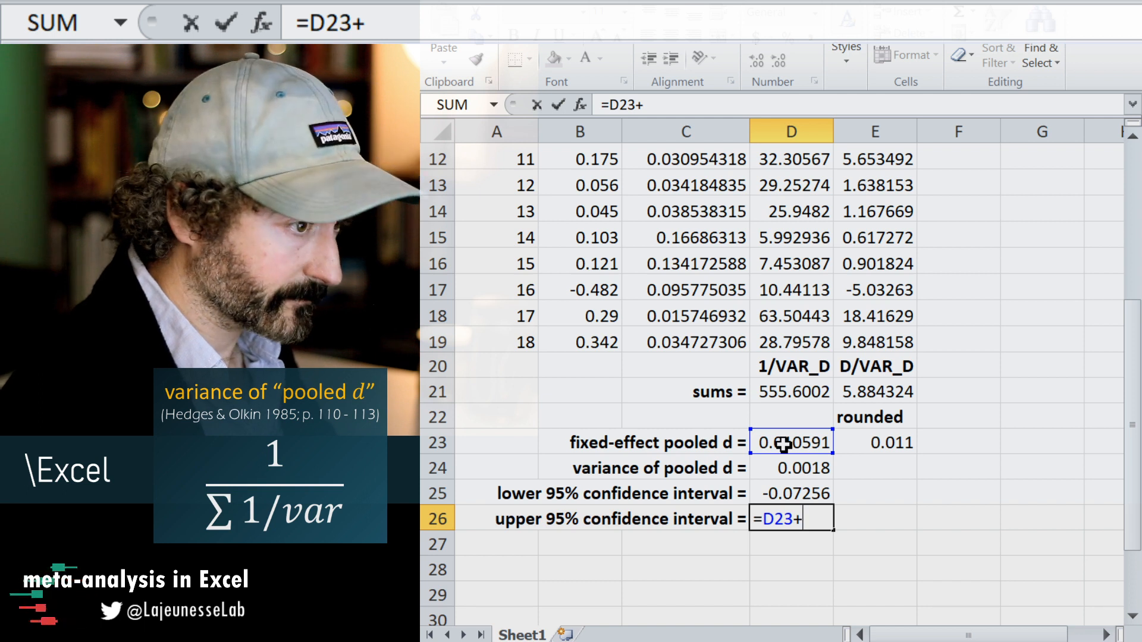
pyautogui.write('1.96')
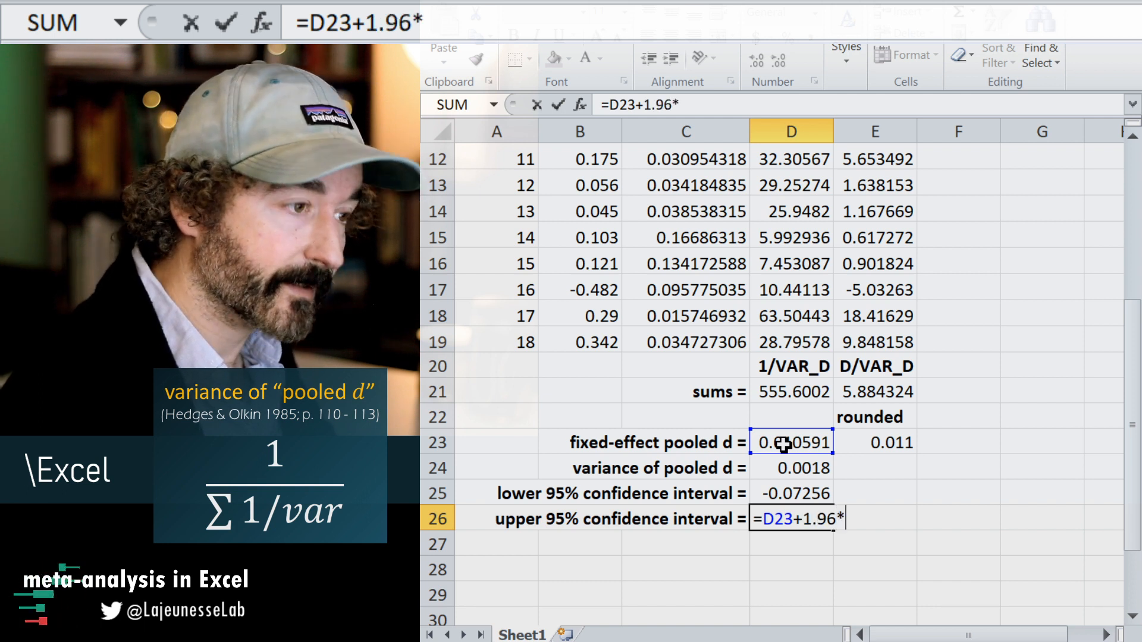
pyautogui.write('*SRT')
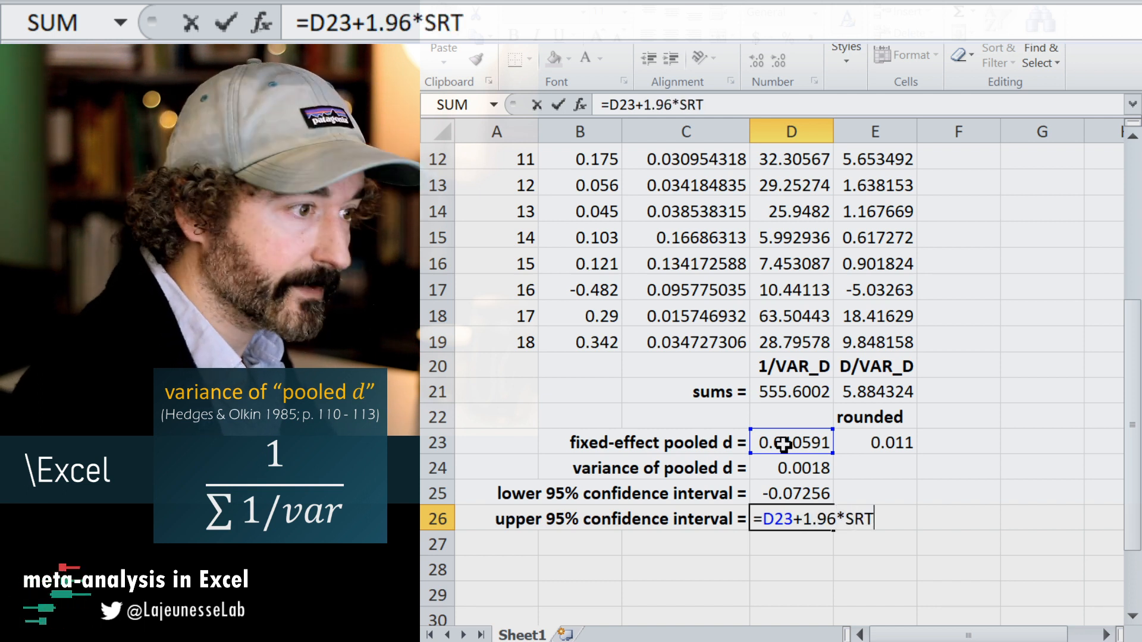
pyautogui.press('BackSpace')
pyautogui.press('BackSpace')
pyautogui.write('Q')
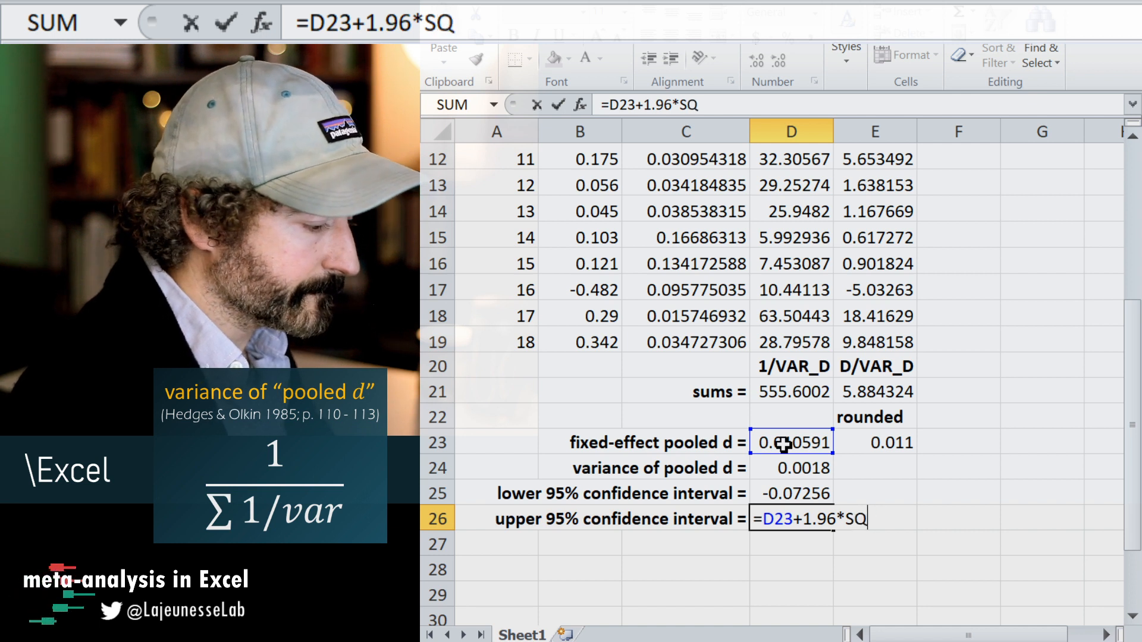
pyautogui.write('RT(')
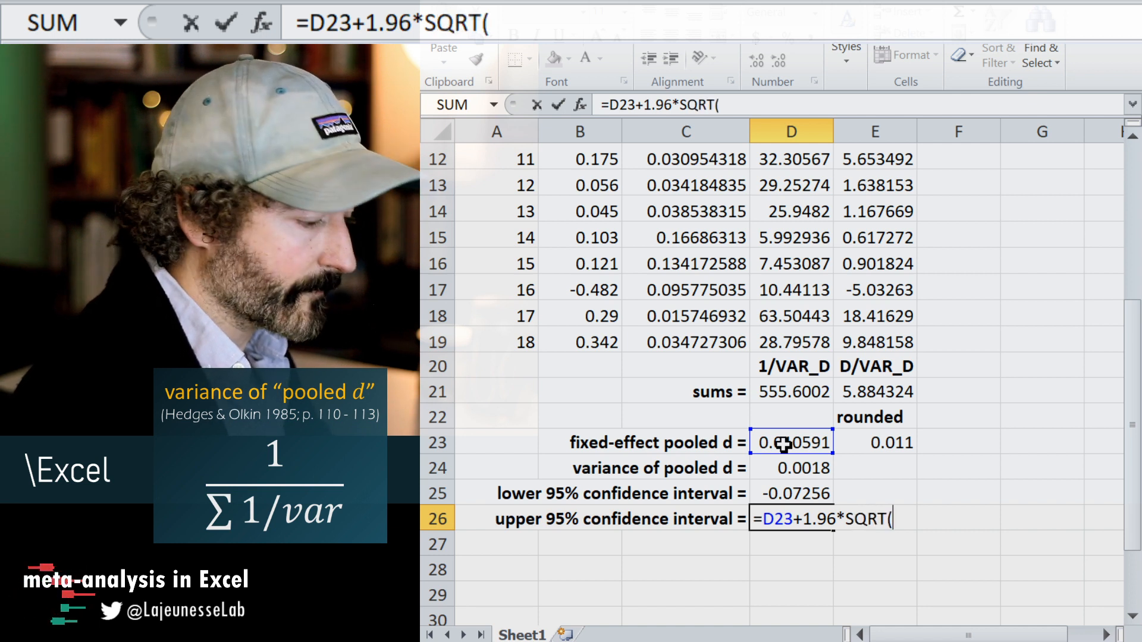
pyautogui.click(800, 444)
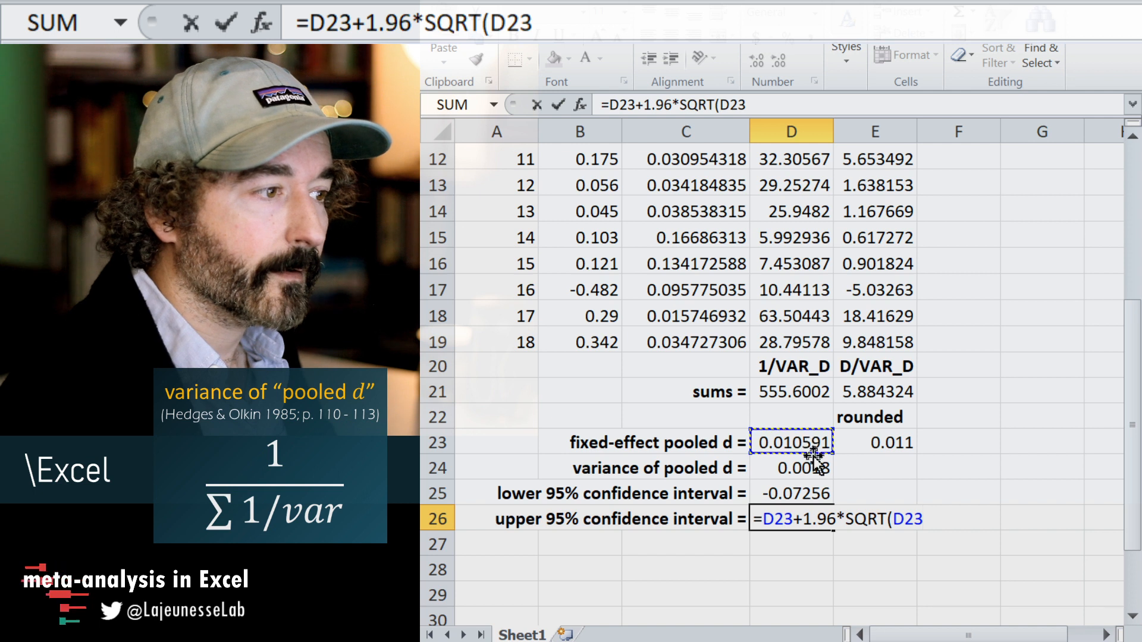
pyautogui.click(800, 470)
pyautogui.write(')')
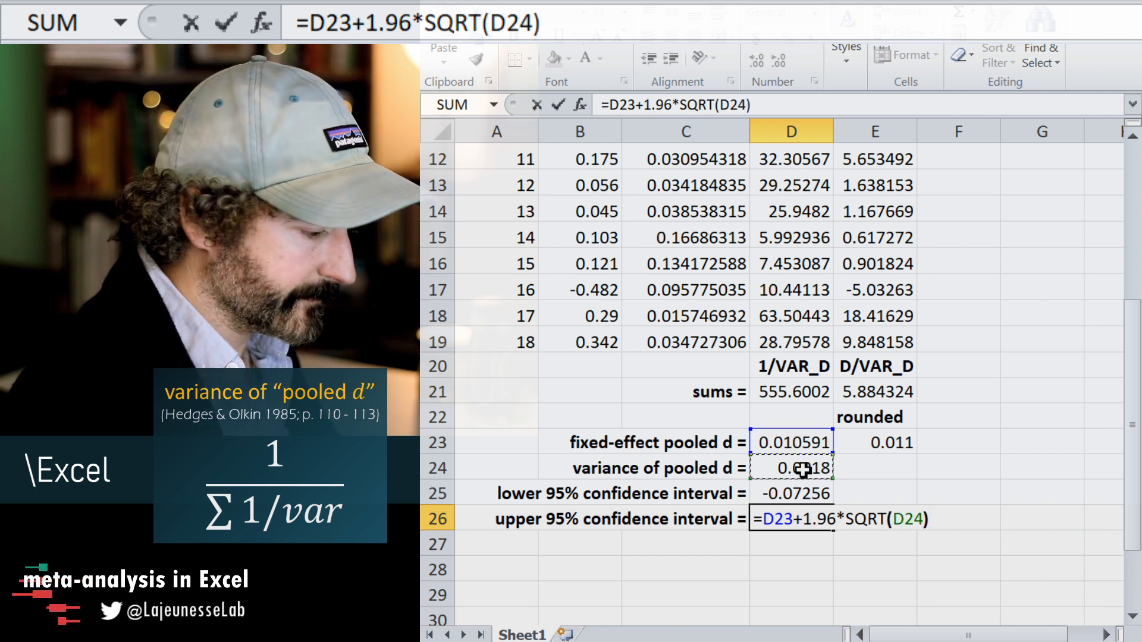
pyautogui.press('Return')
pyautogui.press('Up')
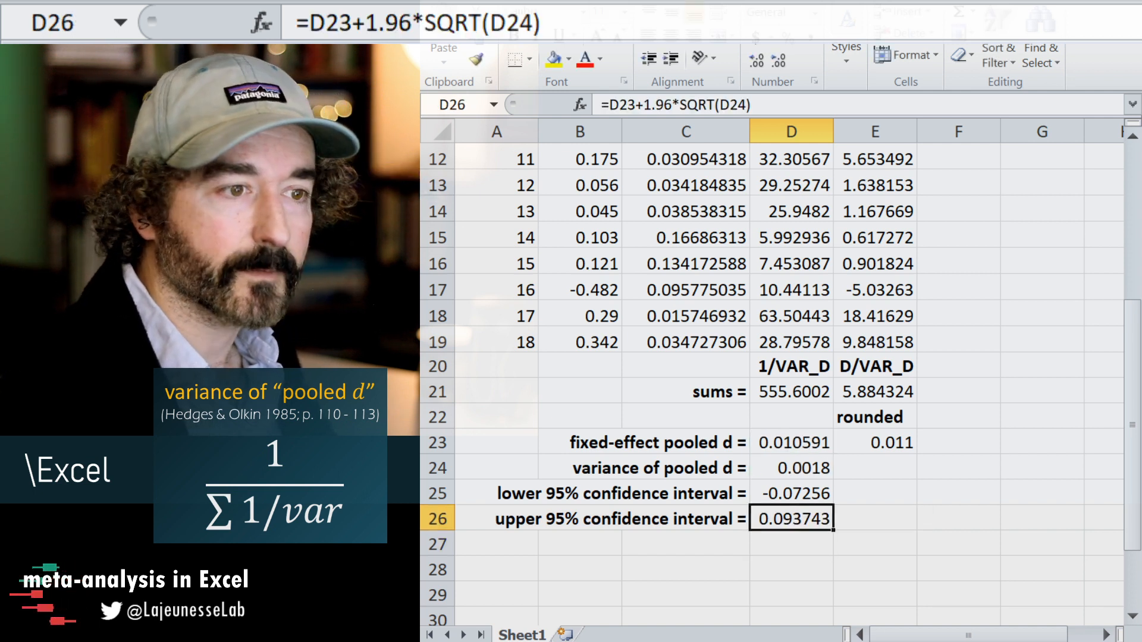
# Fill the rounding formula from cell E23 down through E26 to round the variance and both confidence limits.
pyautogui.click(894, 486)
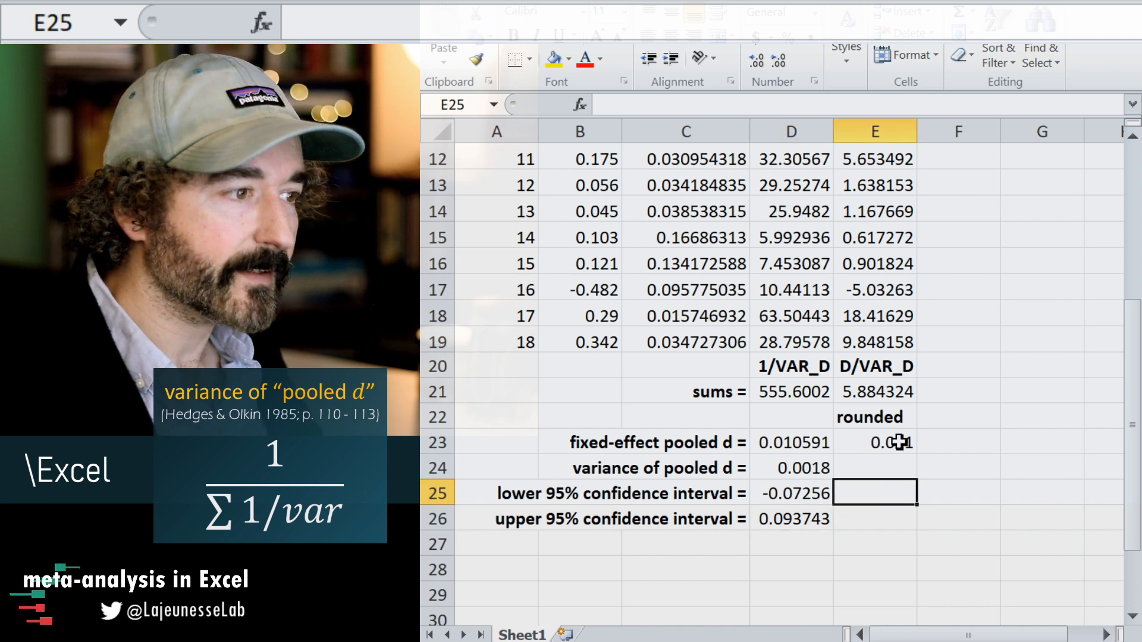
pyautogui.click(900, 442)
pyautogui.moveTo(919, 457); pyautogui.dragTo(910, 523)
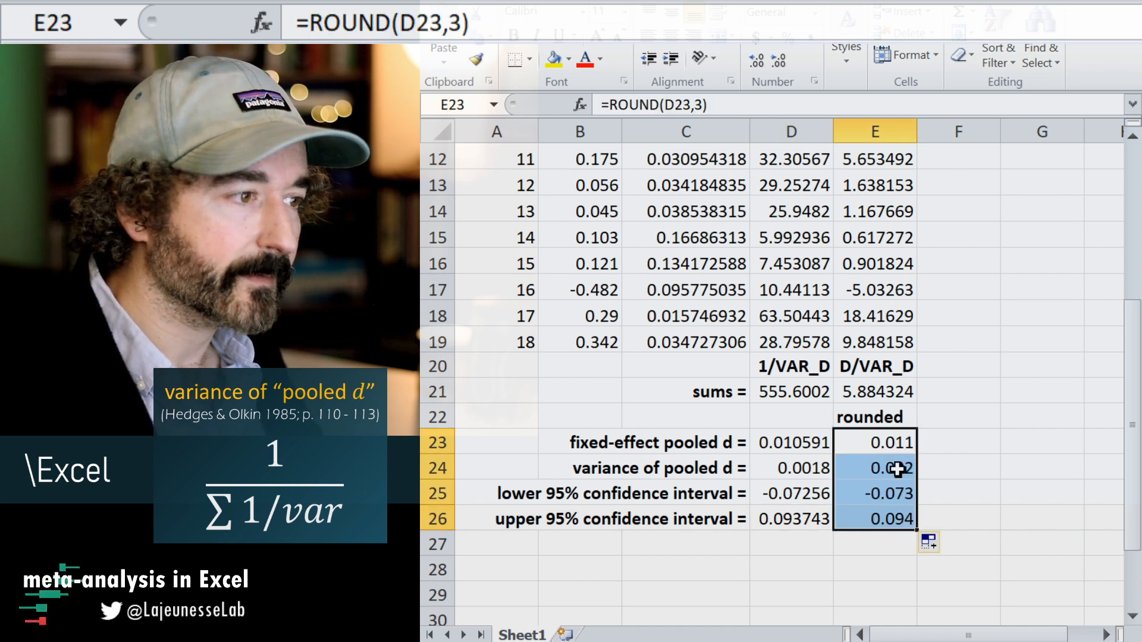
# Clear the rounded variance value from cell E24.
pyautogui.click(898, 469)
pyautogui.press('Delete')
pyautogui.press('Down')
pyautogui.press('Down')
pyautogui.press('Down')
pyautogui.press('Down')
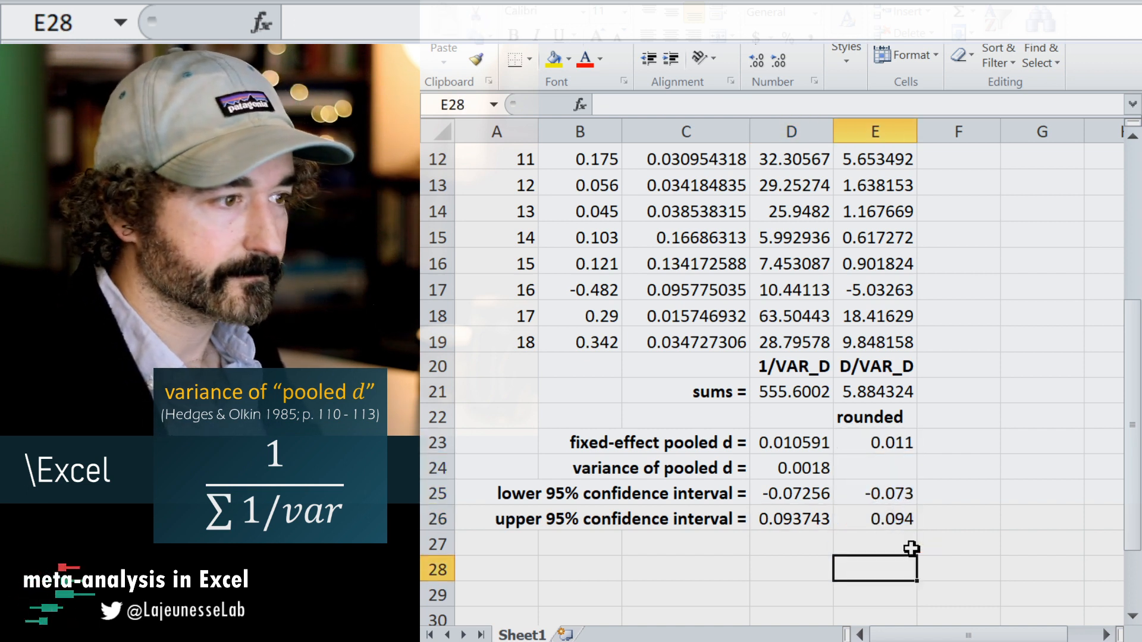
# Enter the label "k =" in cell C27 below the upper confidence interval label.
pyautogui.press('Left')
pyautogui.press('Left')
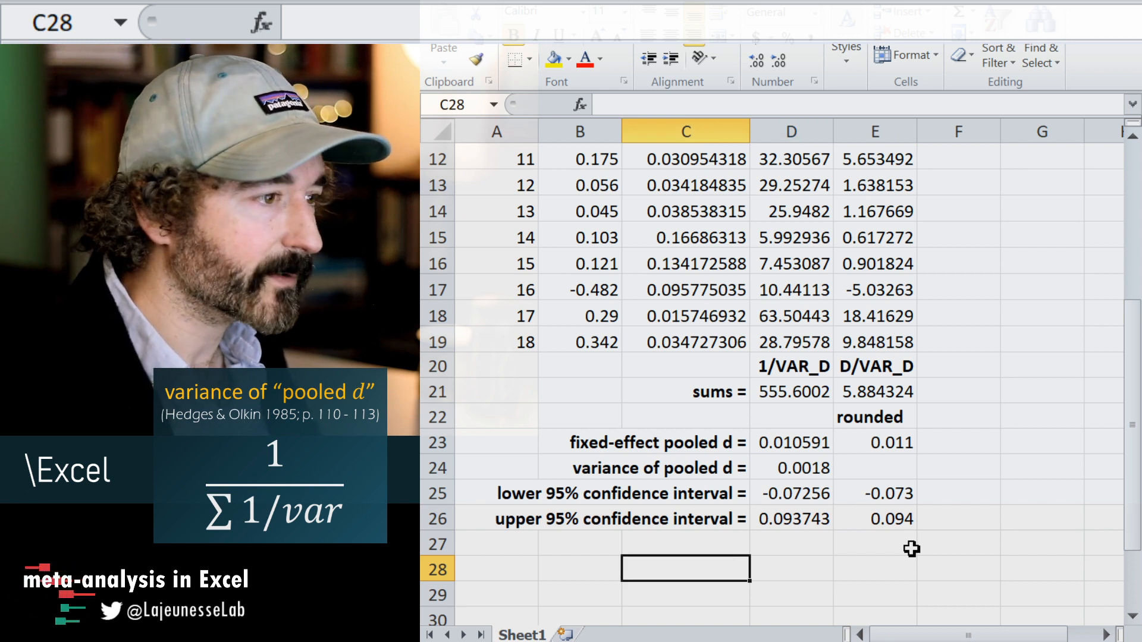
pyautogui.press('Up')
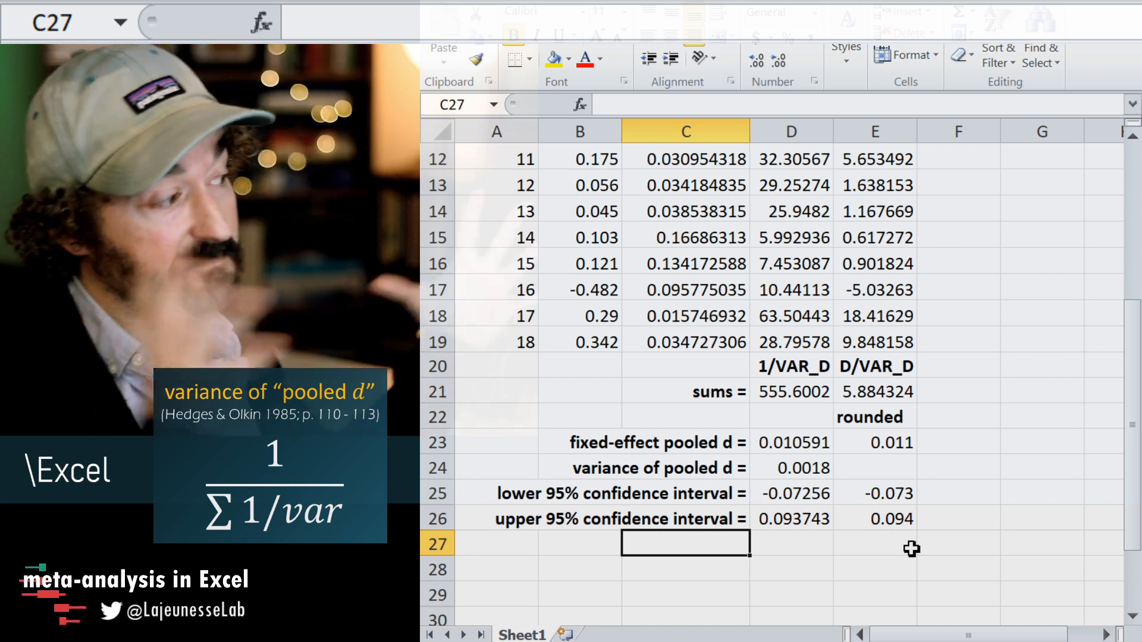
pyautogui.write('k')
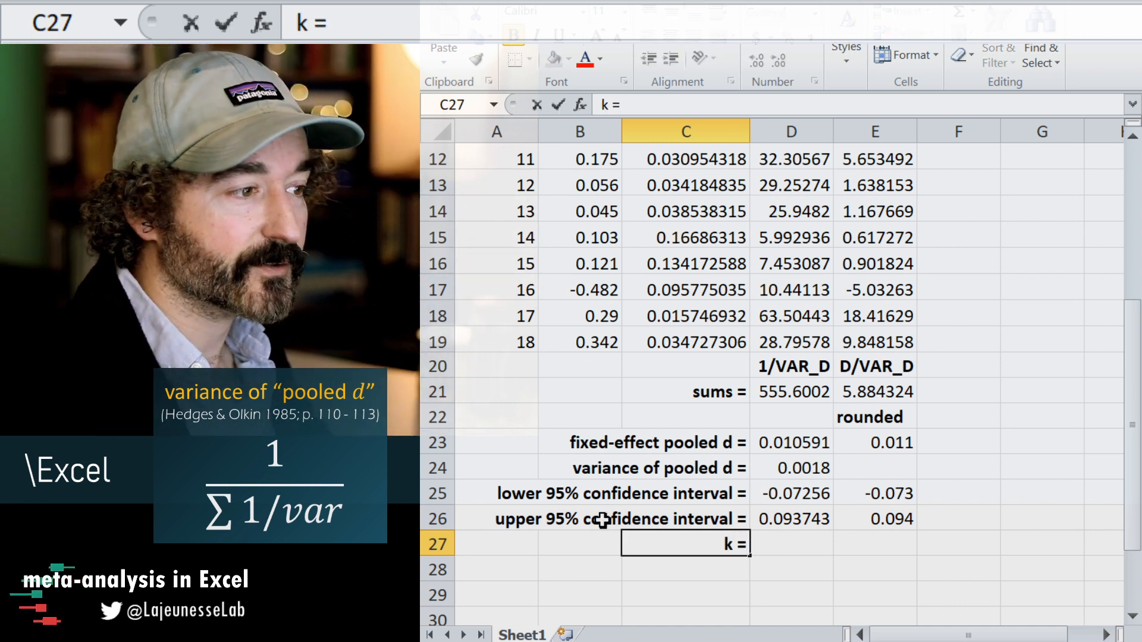
pyautogui.write(' =')
# Enter the formula =COUNT(B2:B19) in cell D27 to count the studies.
pyautogui.click(815, 543)
pyautogui.write('=')
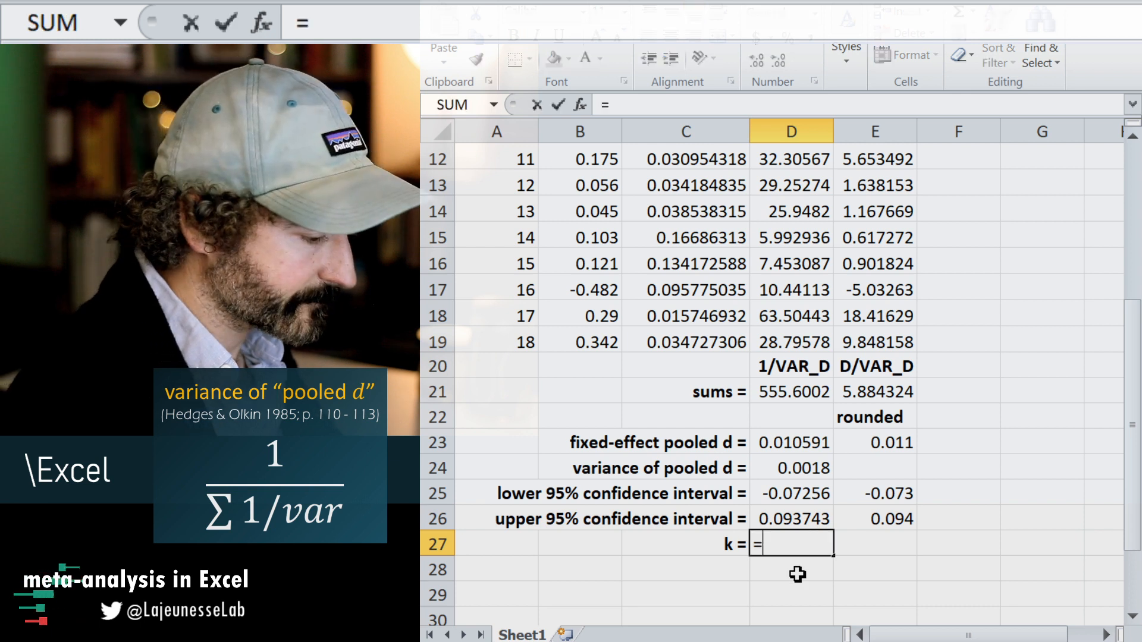
pyautogui.write('count(')
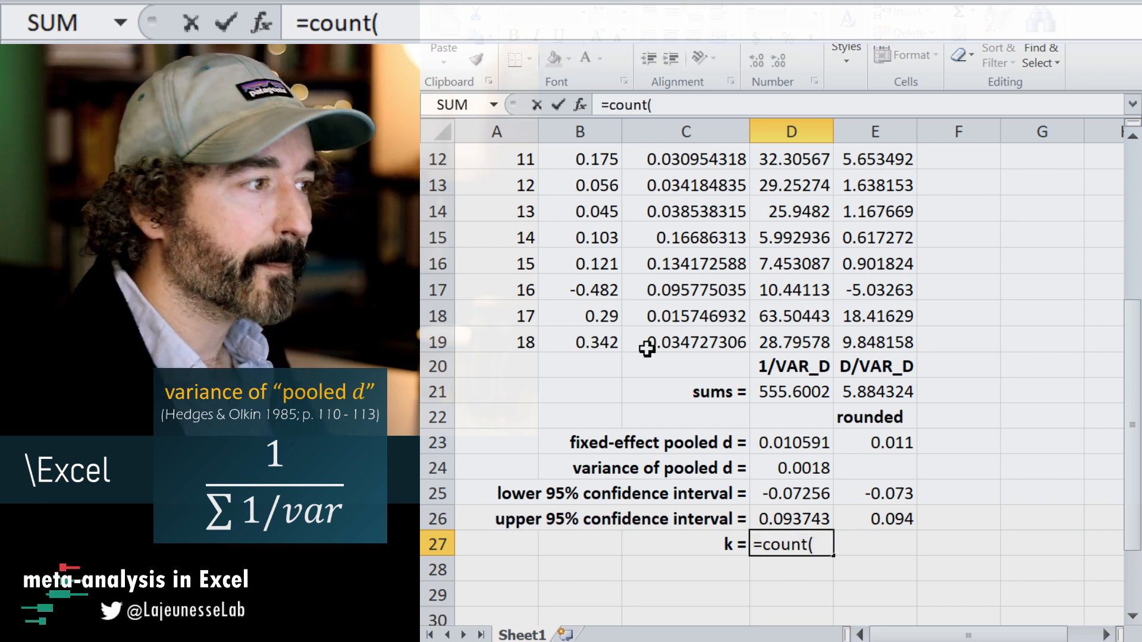
pyautogui.moveTo(593, 337); pyautogui.dragTo(587, 191)
pyautogui.click(722, 106)
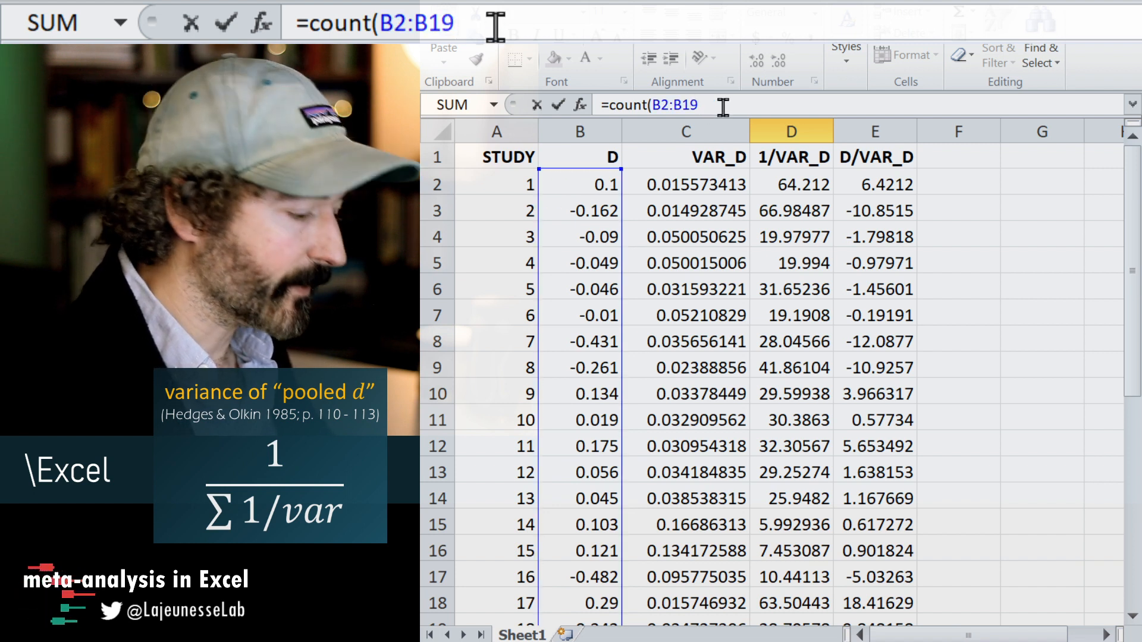
pyautogui.write(')')
pyautogui.press('Return')
pyautogui.press('Up')
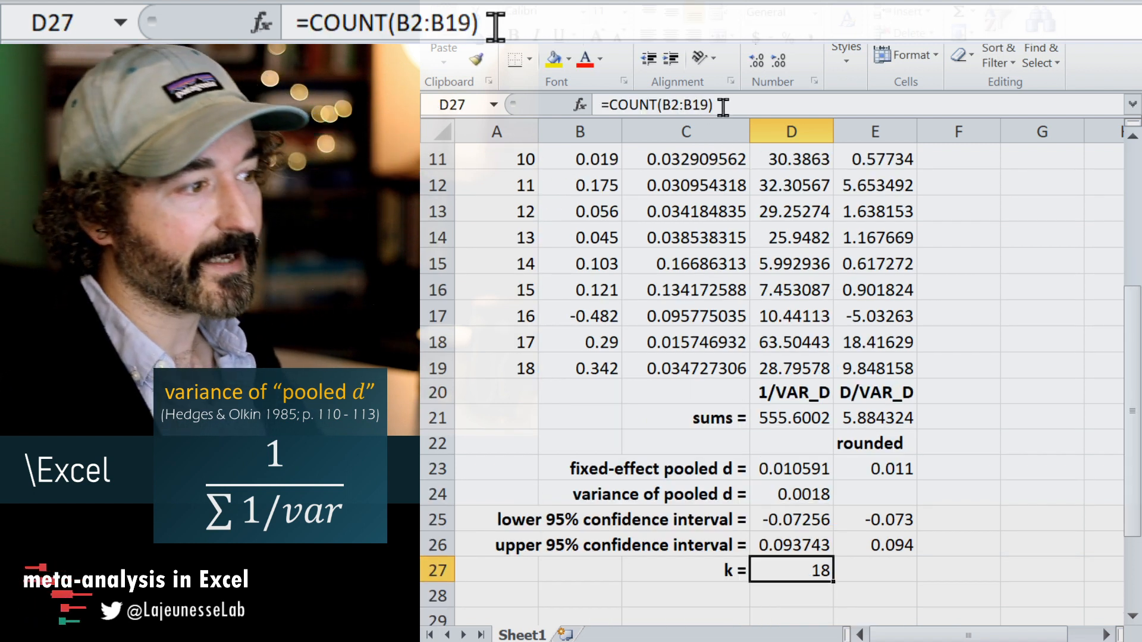
# Start a CONCATENATE formula in cell C28 with the text "fixed effect: pooled d = " followed by the rounded pooled d in E23.
pyautogui.press('Down')
pyautogui.press('Left')
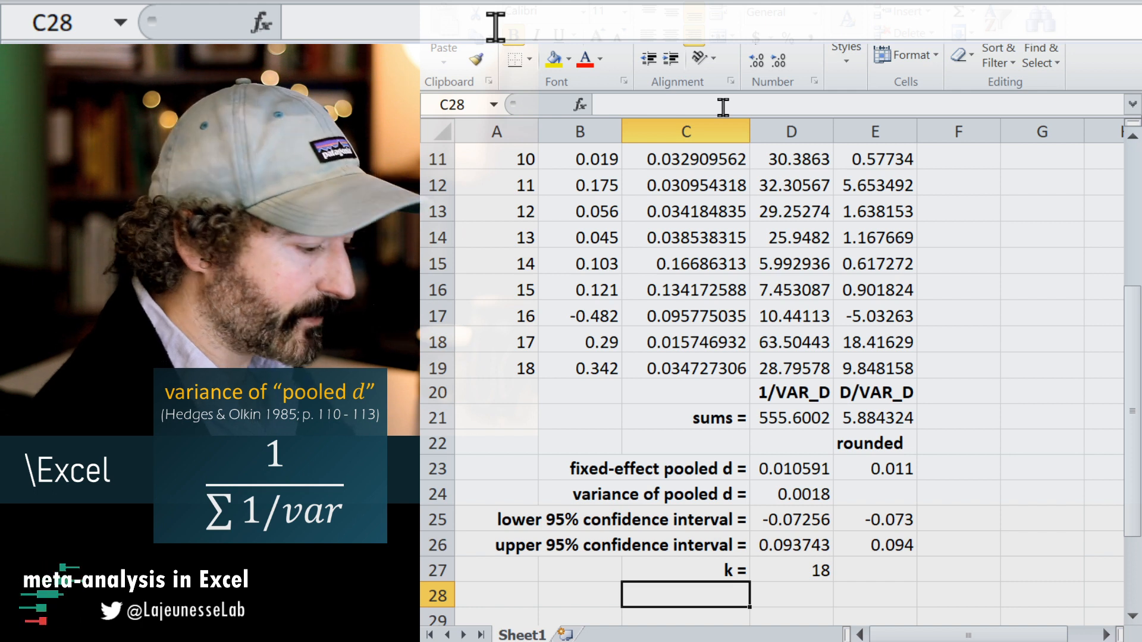
pyautogui.write('=concate')
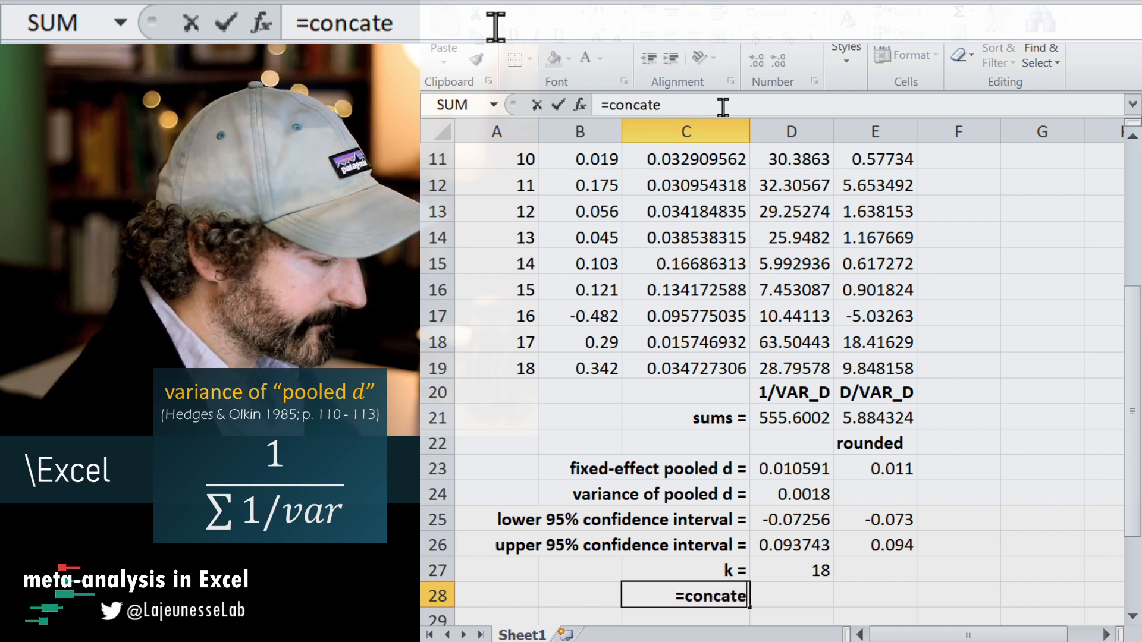
pyautogui.write('nate(')
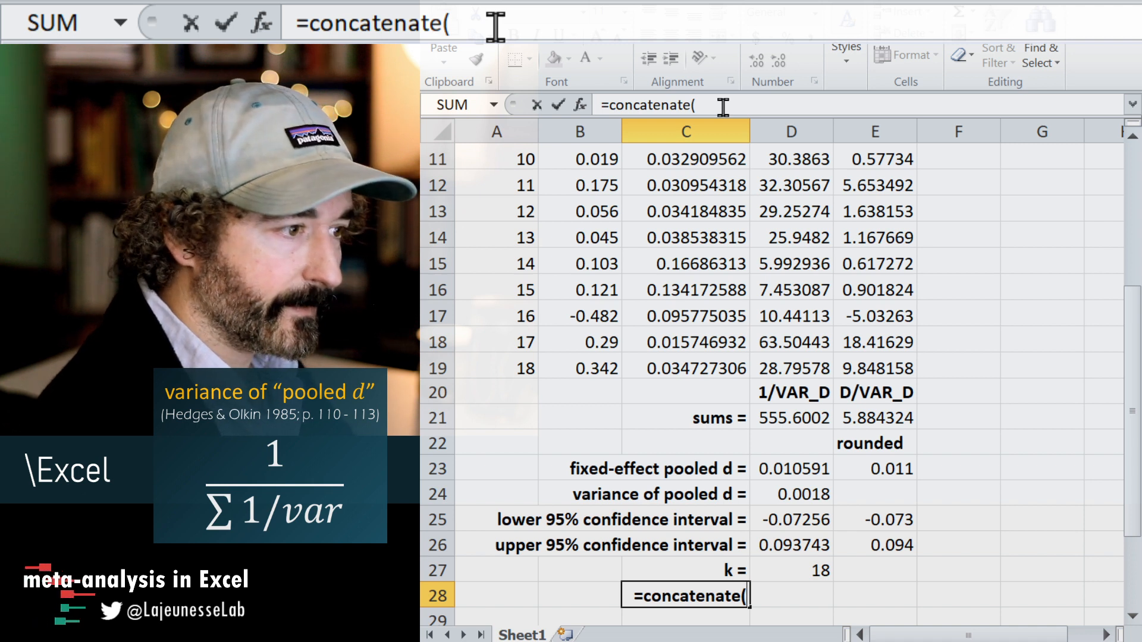
pyautogui.write('"fi')
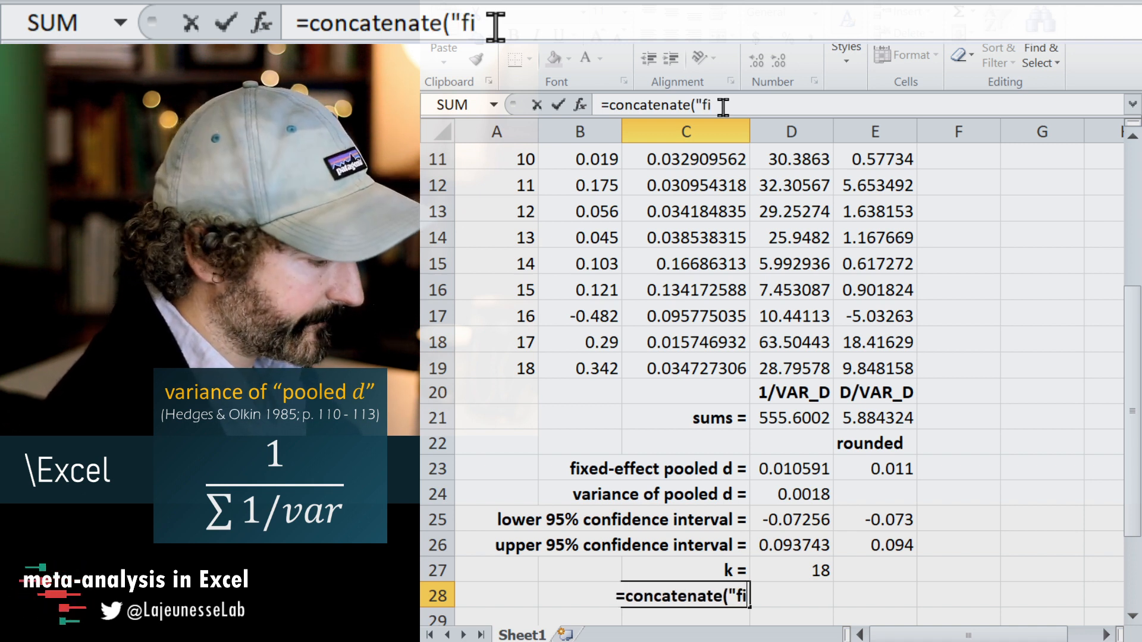
pyautogui.write('xed effect')
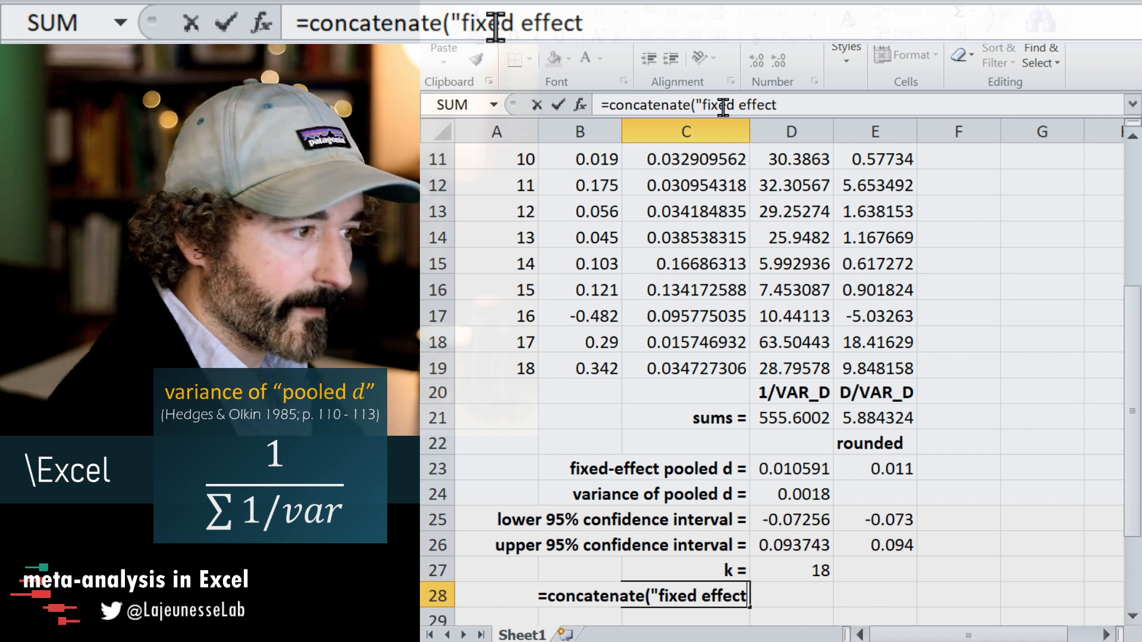
pyautogui.write(': p')
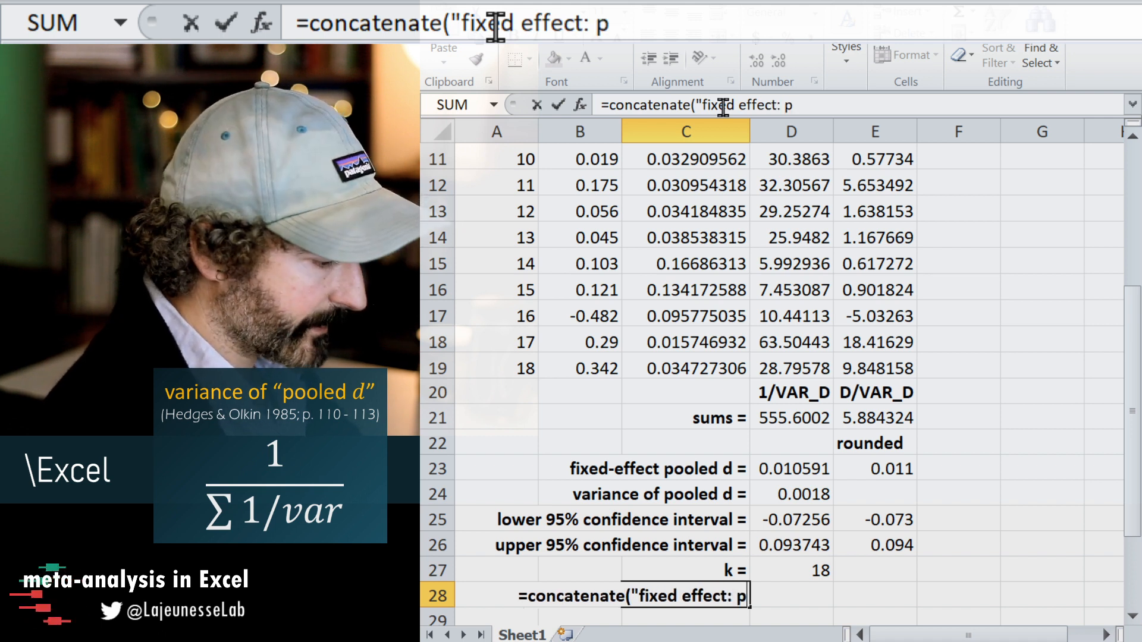
pyautogui.write('ooled d')
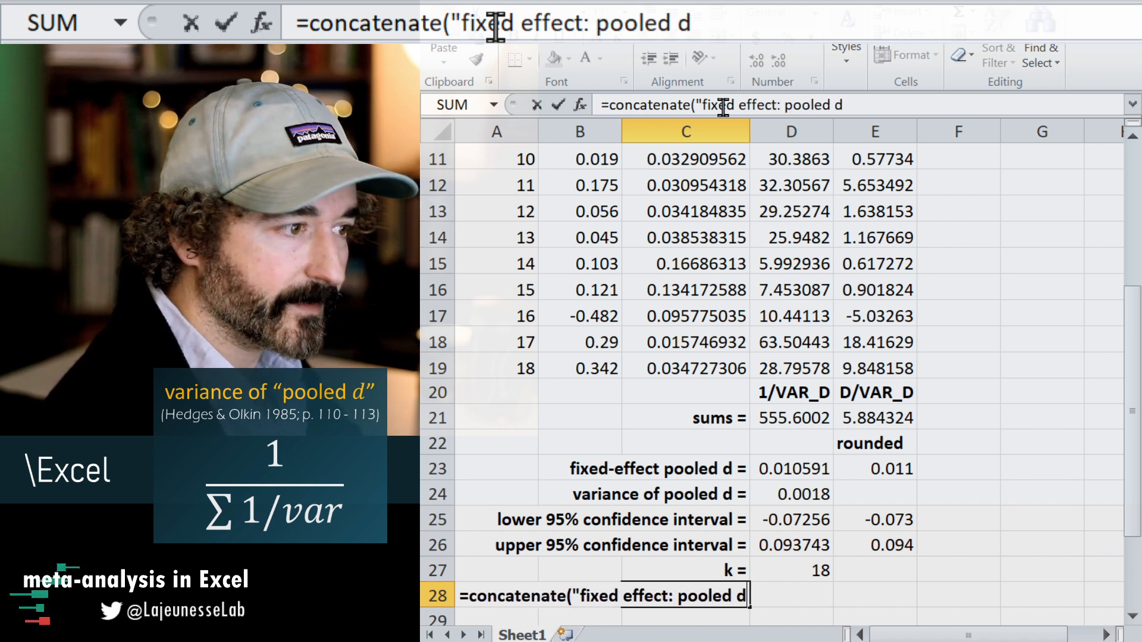
pyautogui.write(' =')
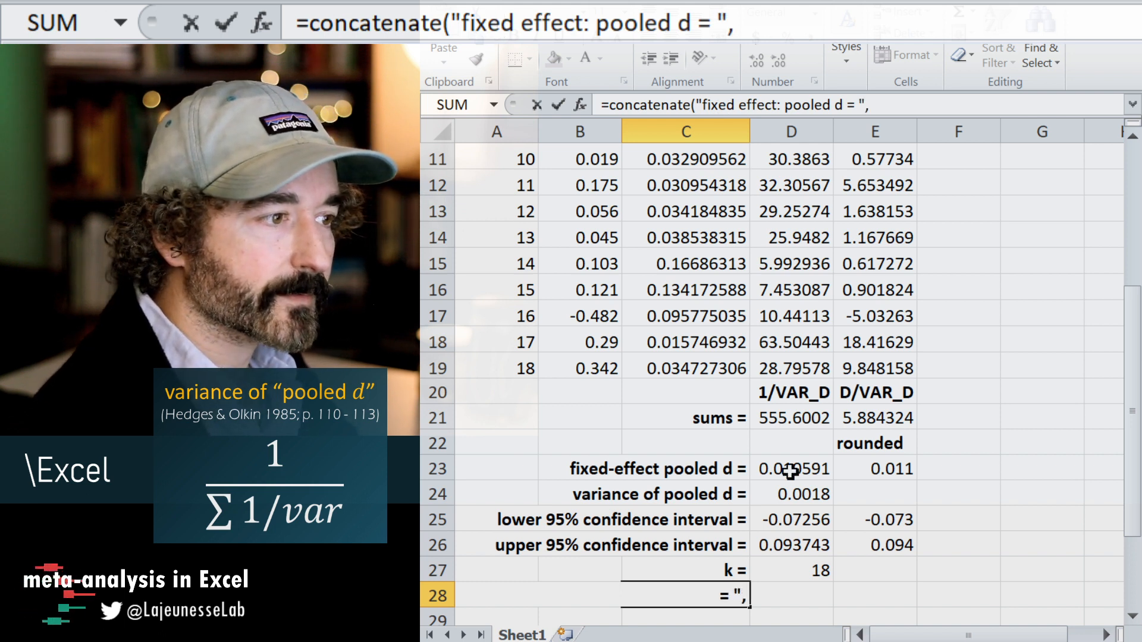
pyautogui.write('",')
pyautogui.click(868, 466)
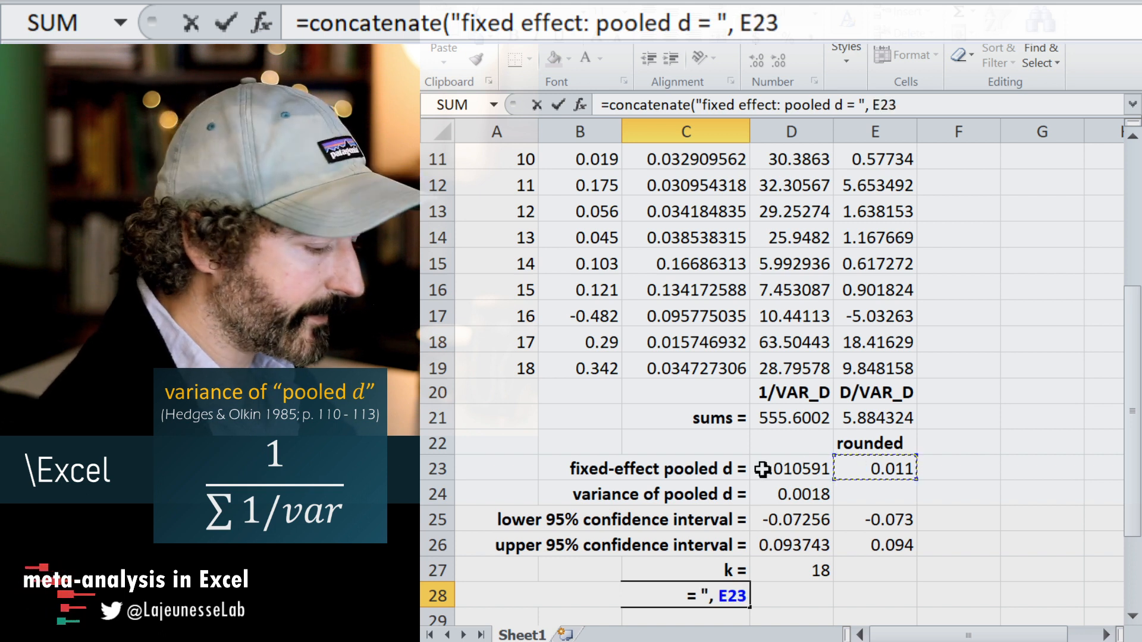
# Append the text ", 95%CI = [" as the next argument of the CONCATENATE formula in C28.
pyautogui.write(',')
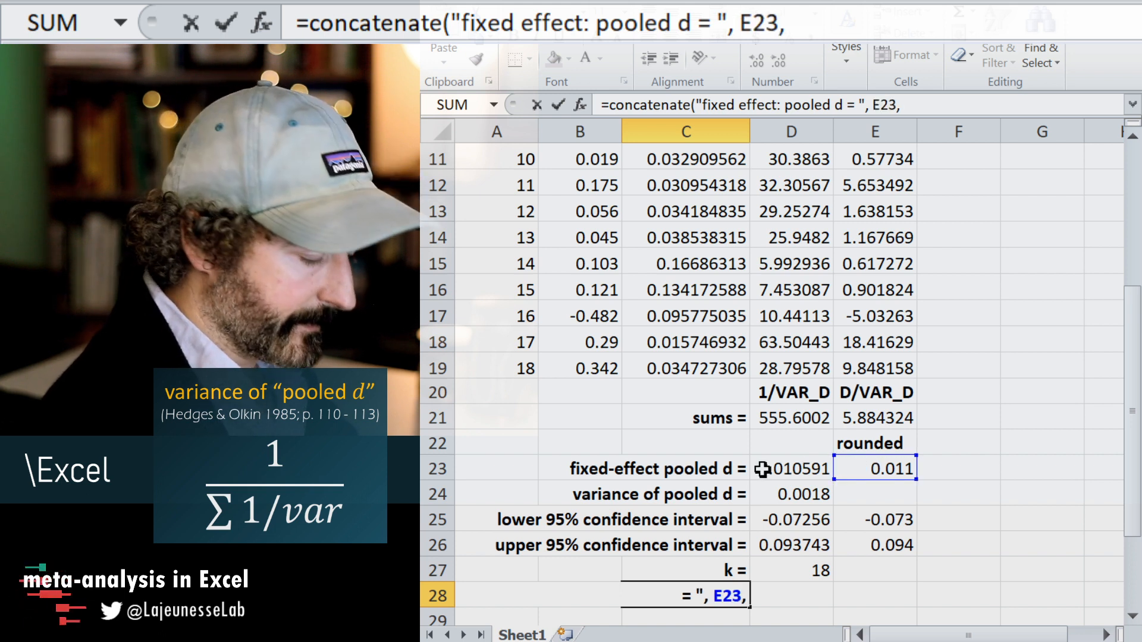
pyautogui.write(' "')
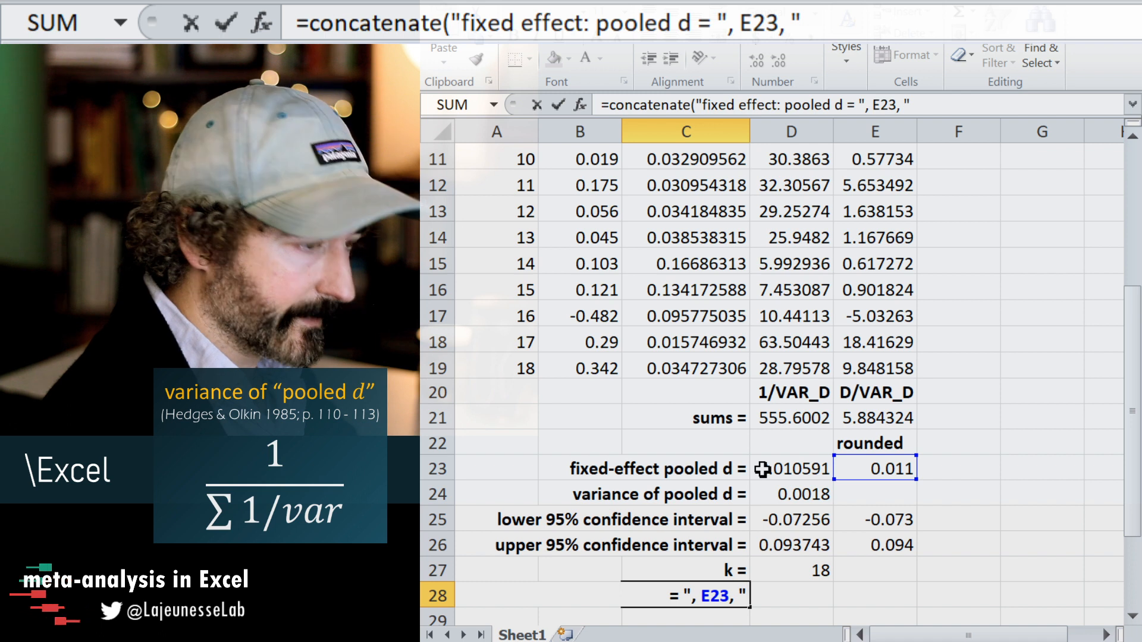
pyautogui.write('",')
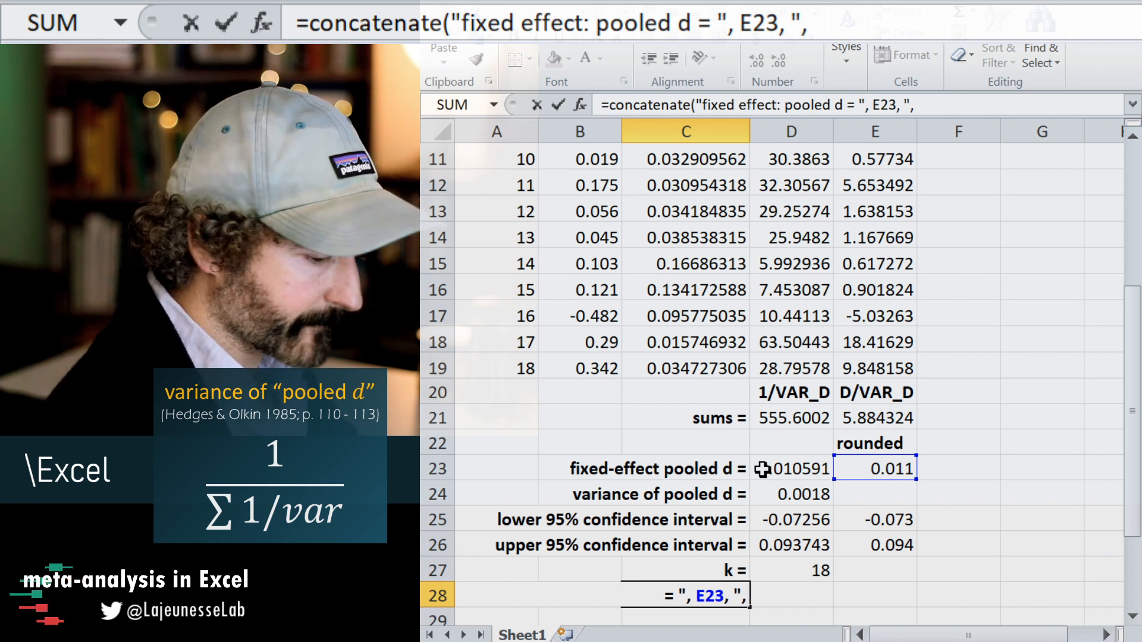
pyautogui.write(' 95%')
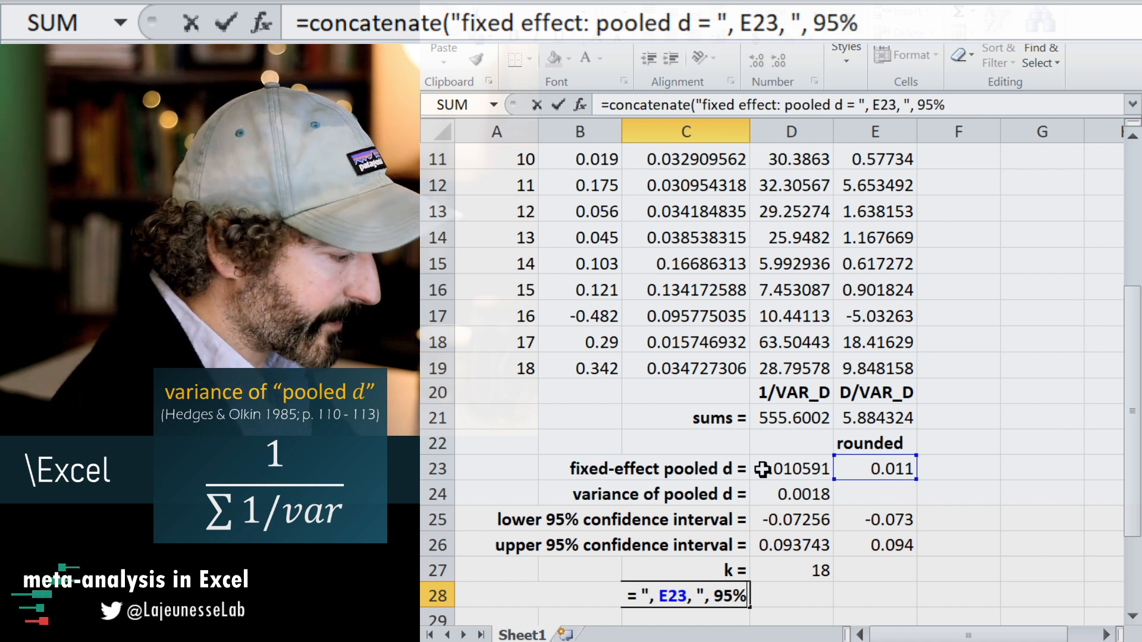
pyautogui.write('CI')
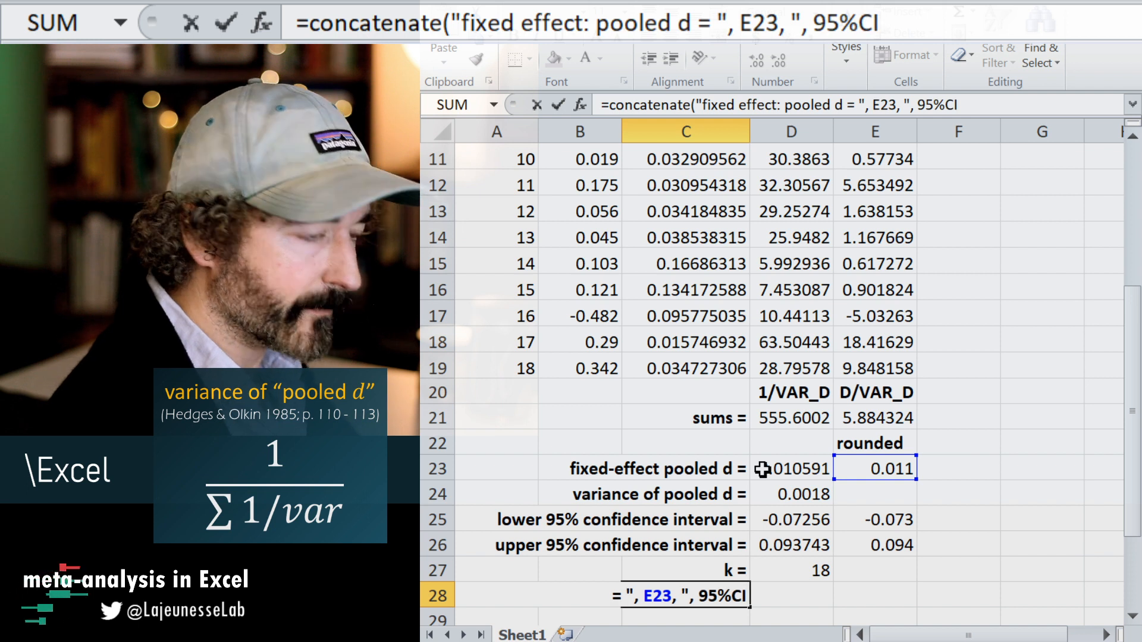
pyautogui.write(' =')
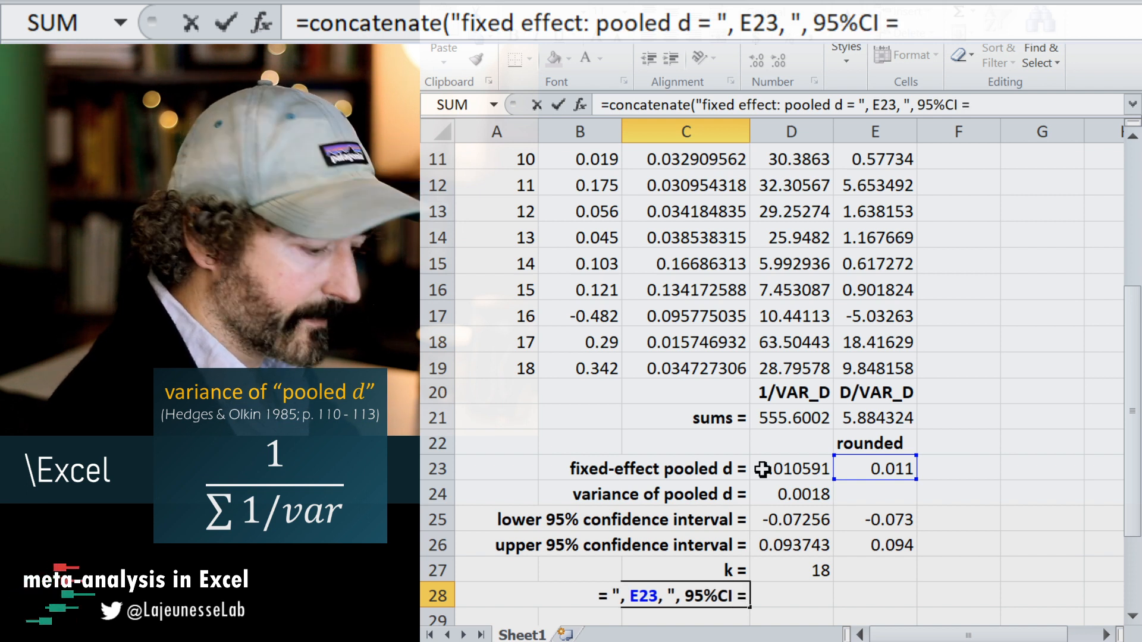
pyautogui.write(' [",')
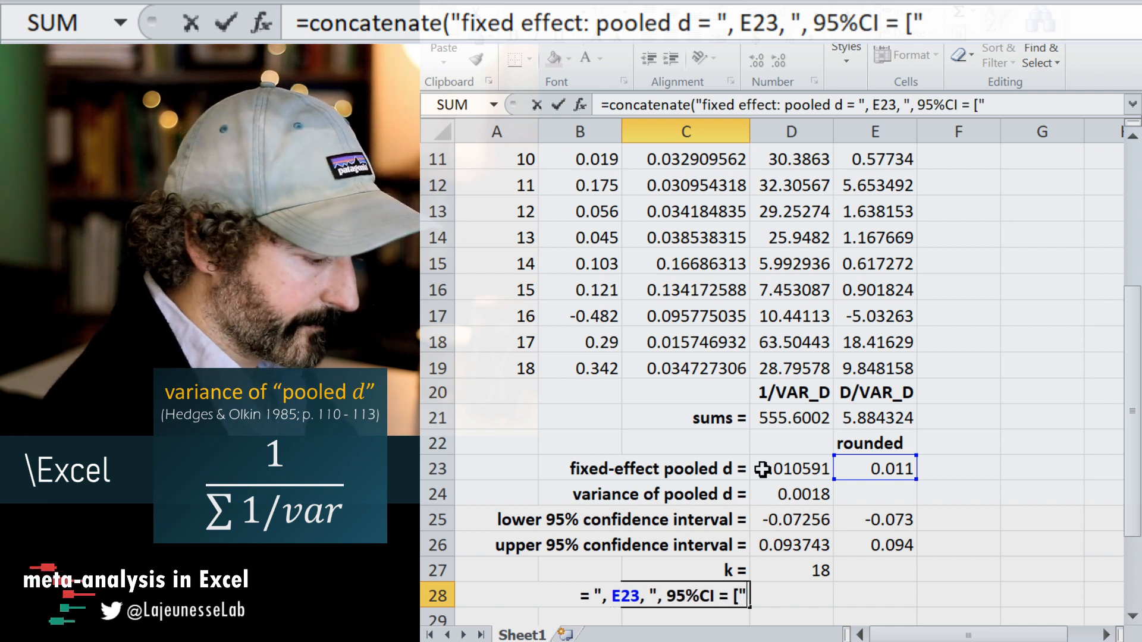
# Append the rounded lower limit in E25 and a comma separator to the CONCATENATE formula in C28.
pyautogui.click(887, 518)
pyautogui.write(',')
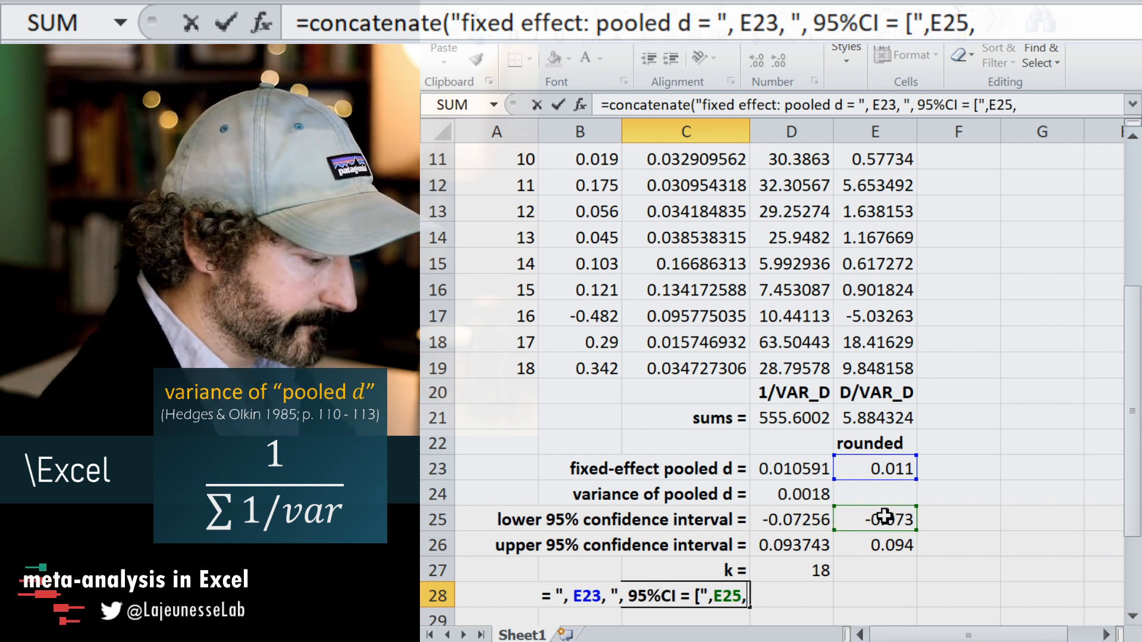
pyautogui.write('",",')
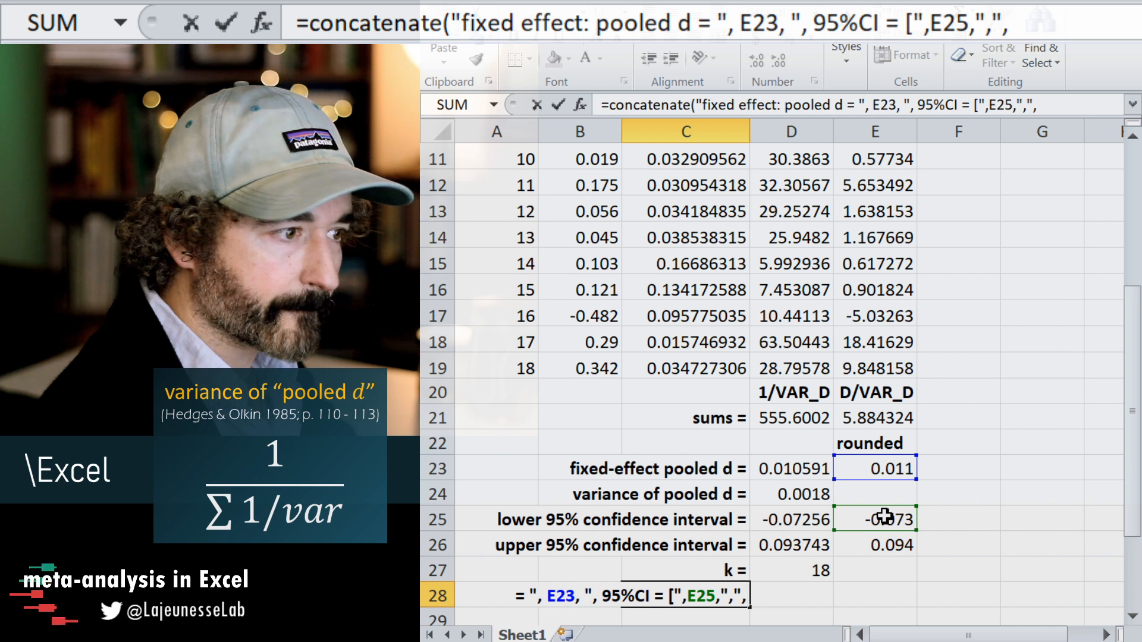
pyautogui.write('"')
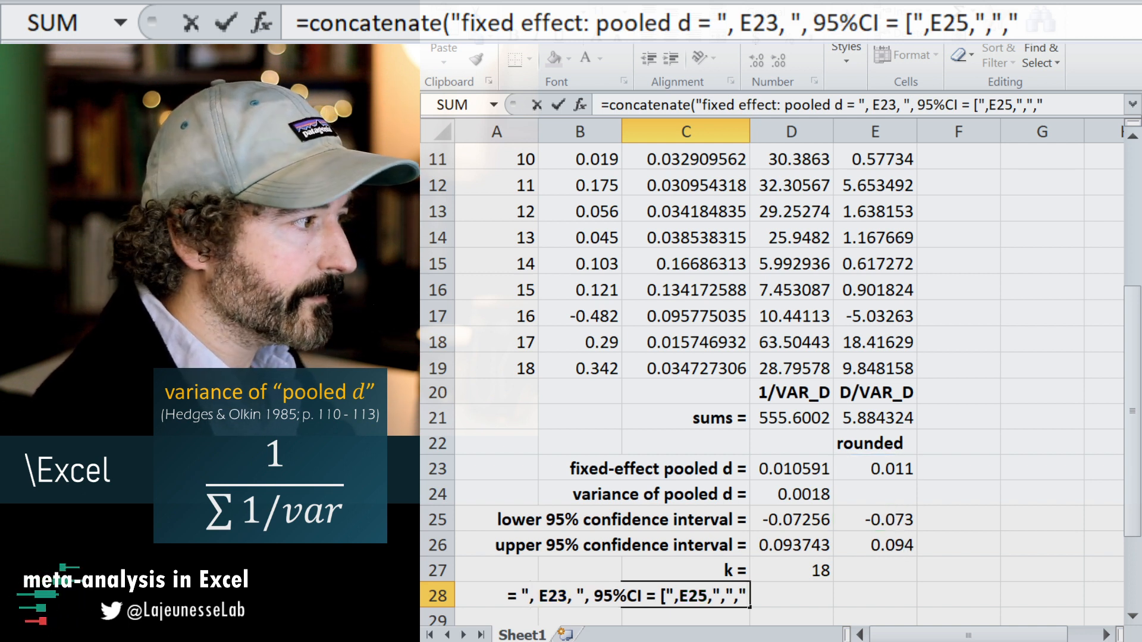
pyautogui.click(881, 545)
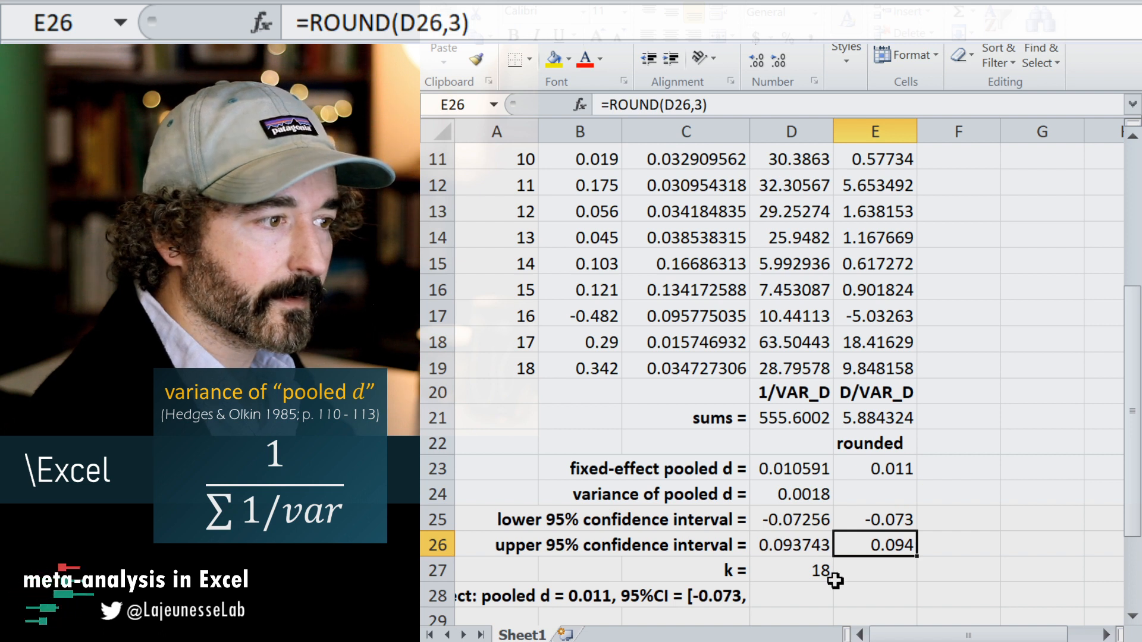
# Remove the surplus empty text argument after the comma separator in the C28 formula.
pyautogui.click(713, 601)
pyautogui.click(1044, 104)
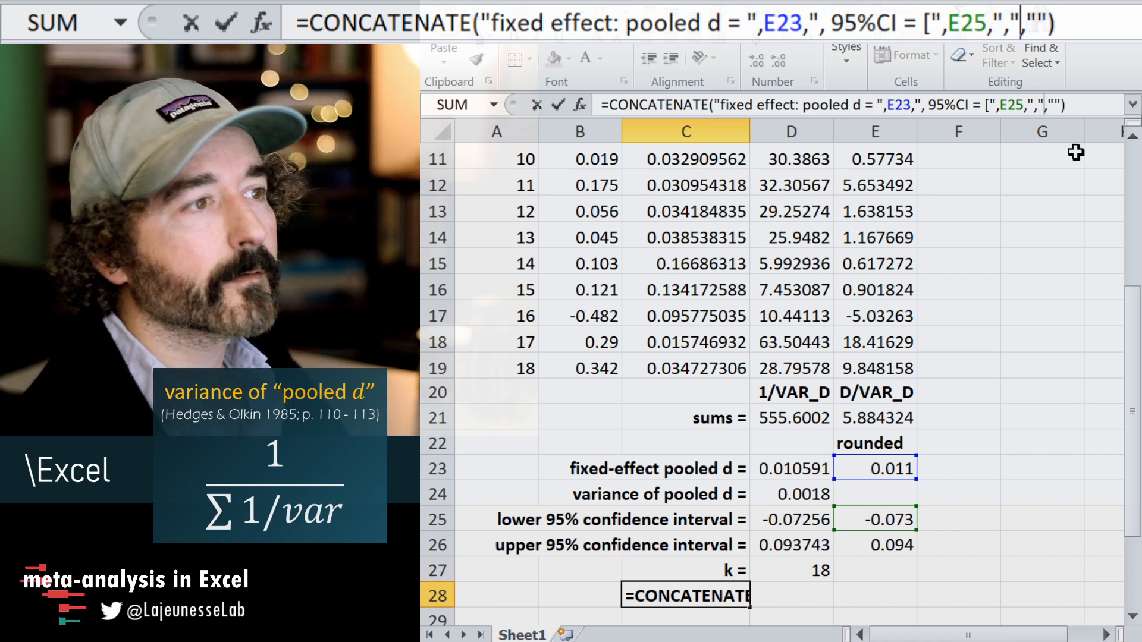
pyautogui.press('Delete')
pyautogui.press('Delete')
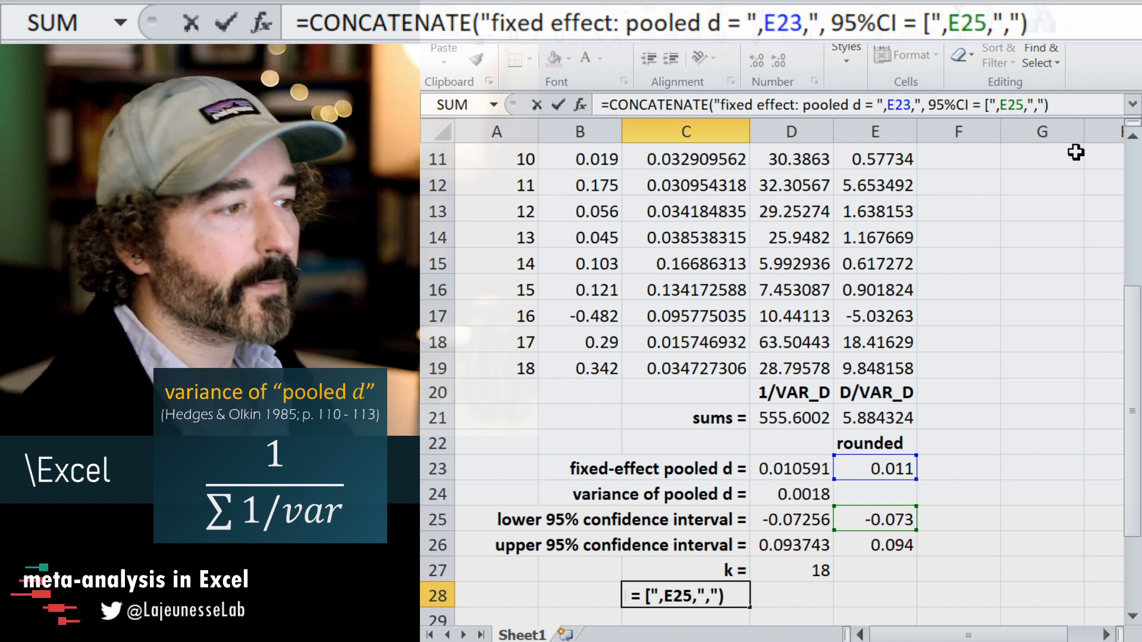
pyautogui.click(880, 546)
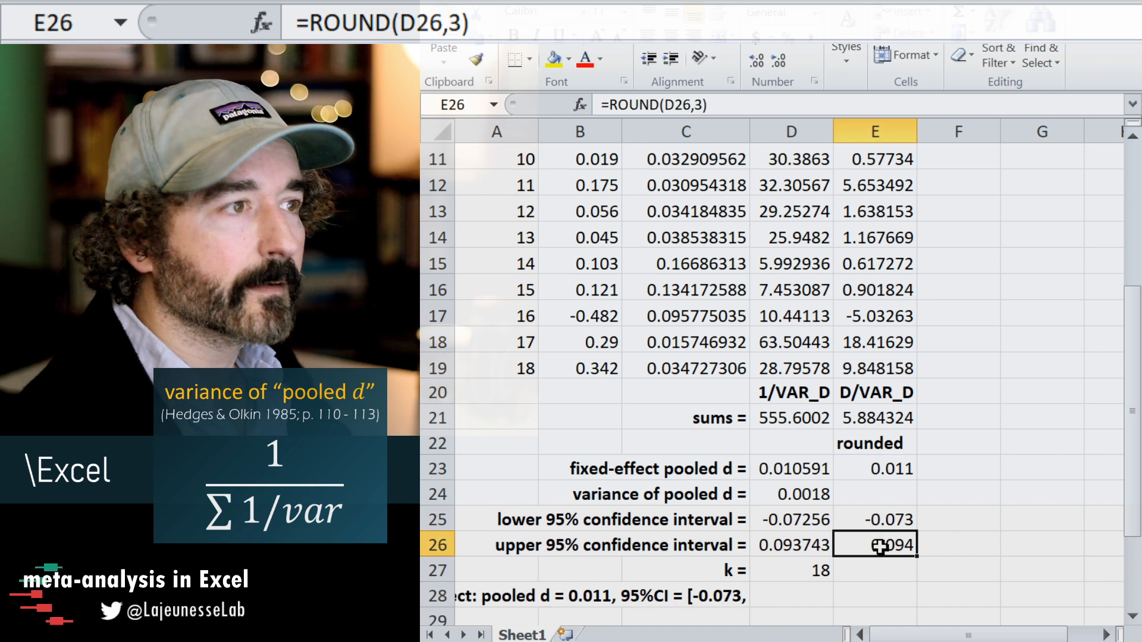
pyautogui.click(712, 596)
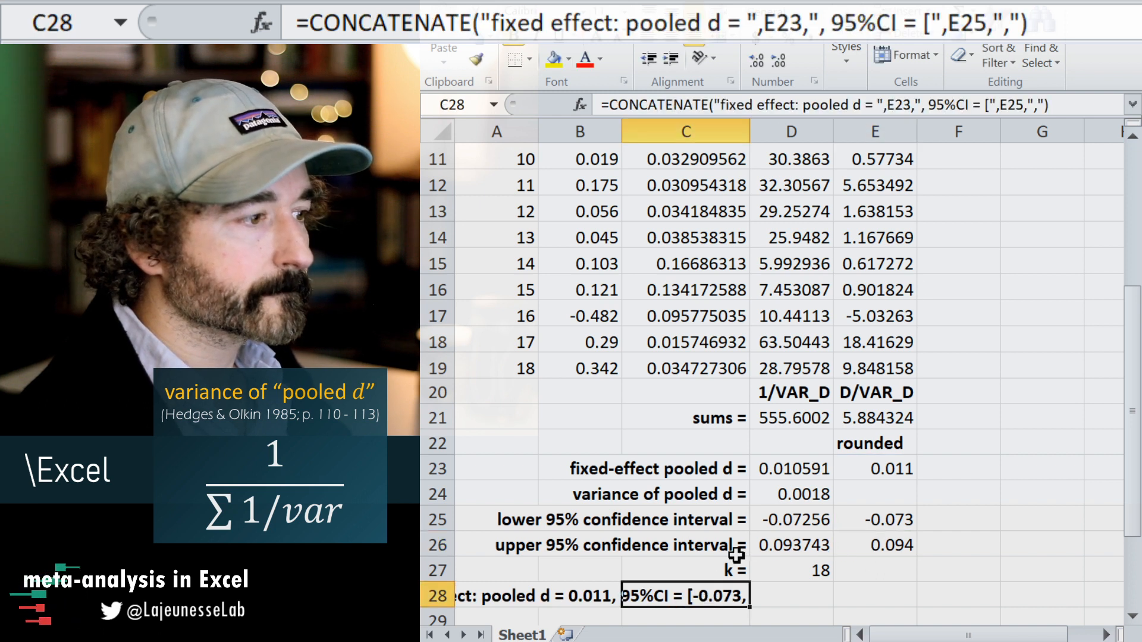
# Change the comma separator in the C28 CONCATENATE formula to ", " and append the rounded upper limit in E26.
pyautogui.click(1018, 22)
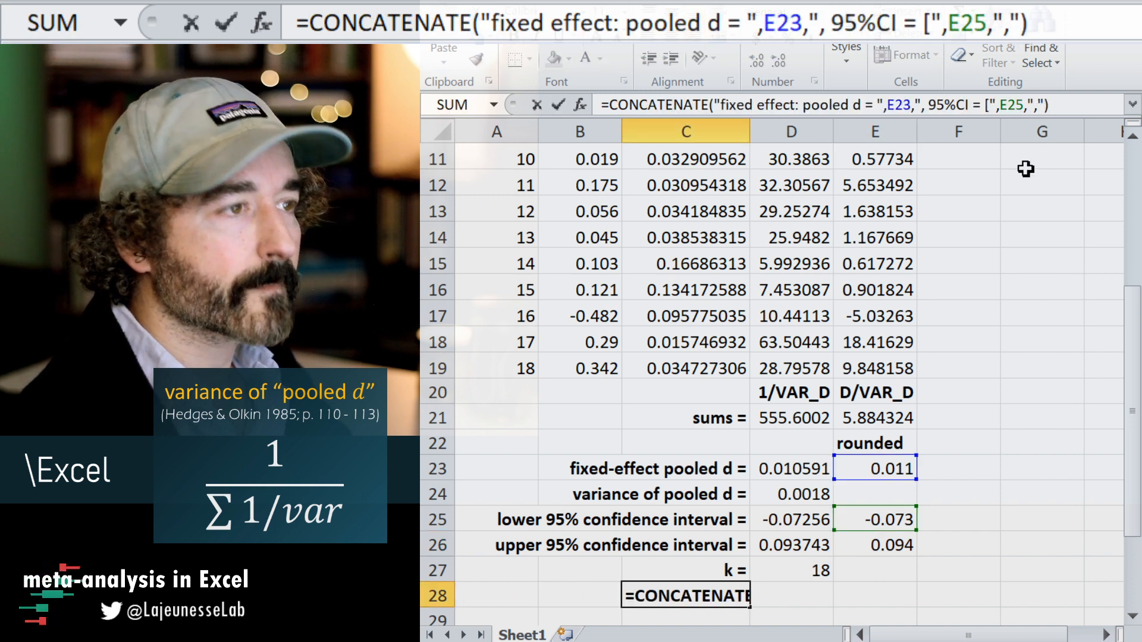
pyautogui.click(1045, 106)
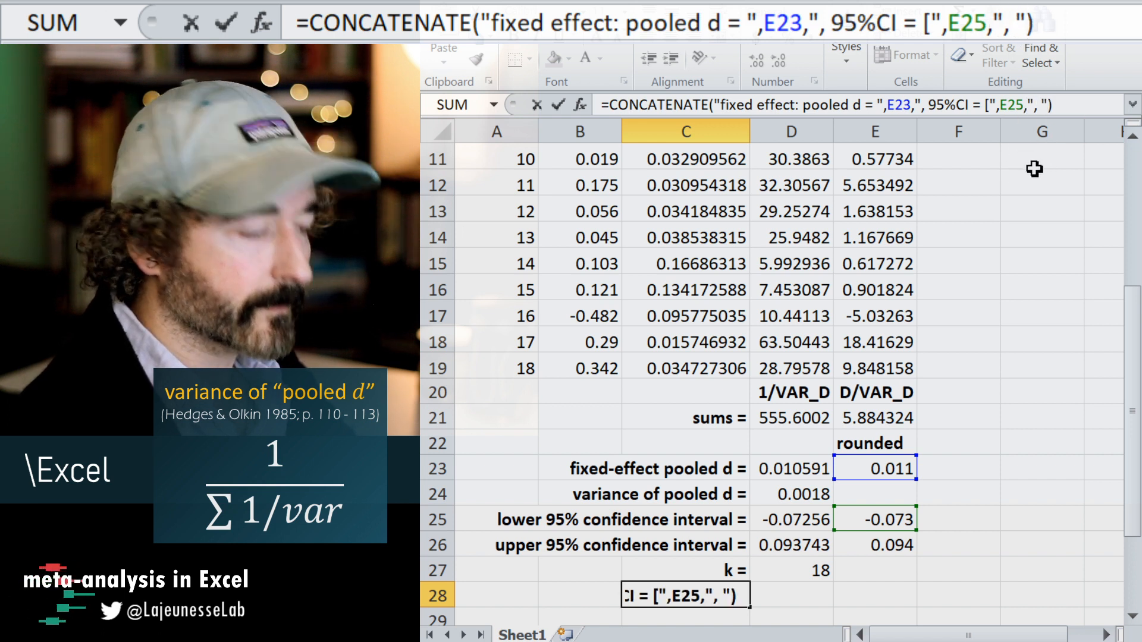
pyautogui.press('Right')
pyautogui.write(',')
pyautogui.click(882, 557)
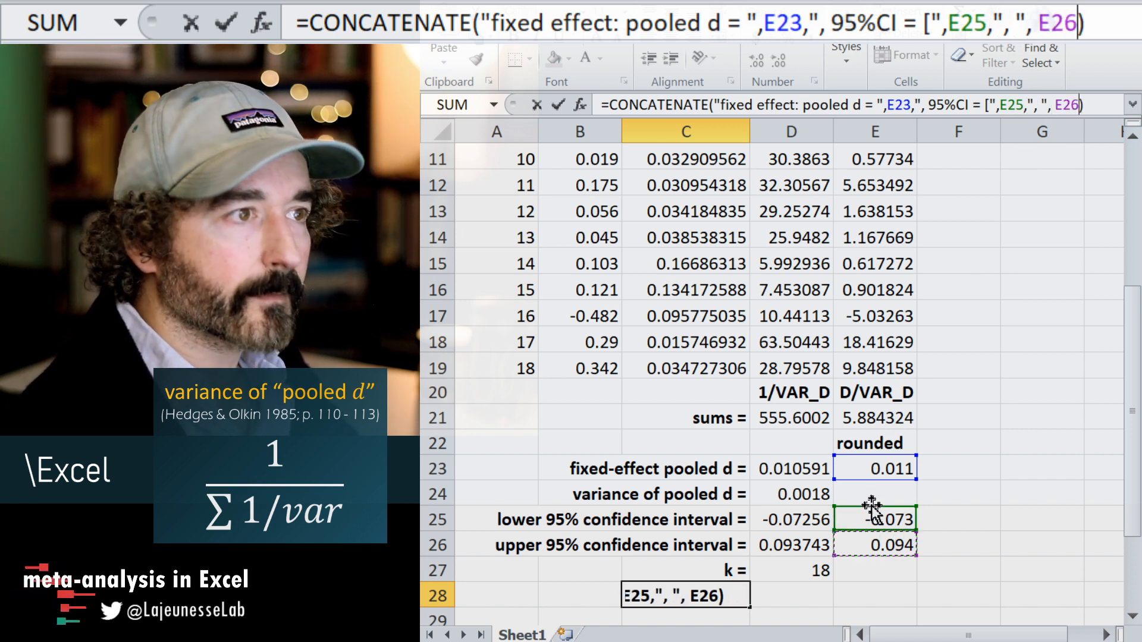
# Append the text "], k = " and the study count in D27 to the C28 formula, and complete the entry.
pyautogui.write(',')
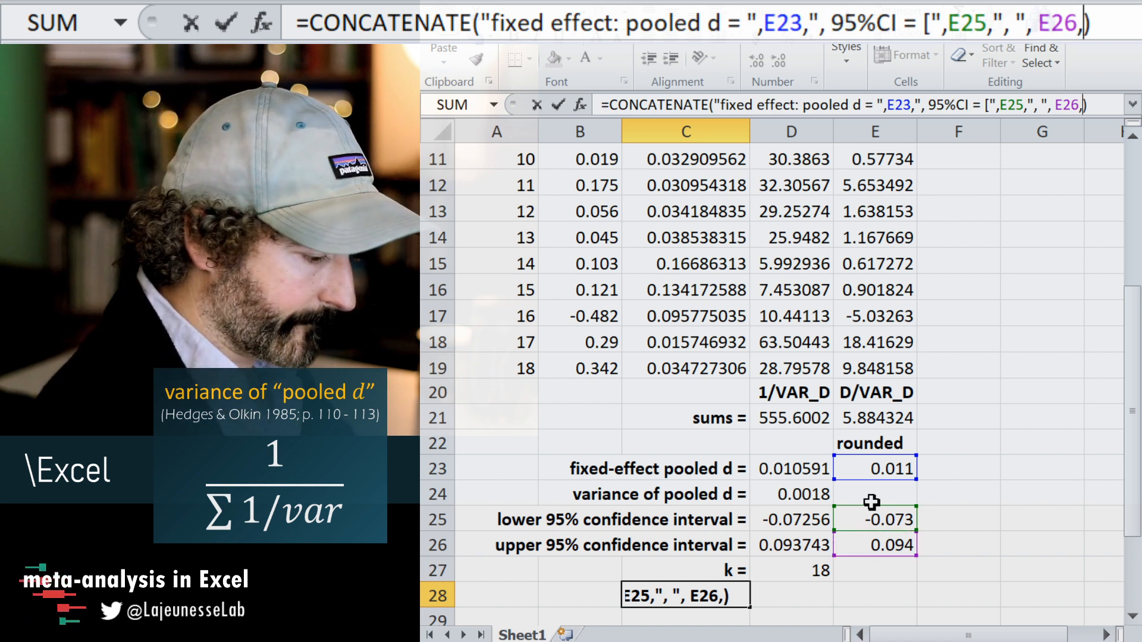
pyautogui.write('"')
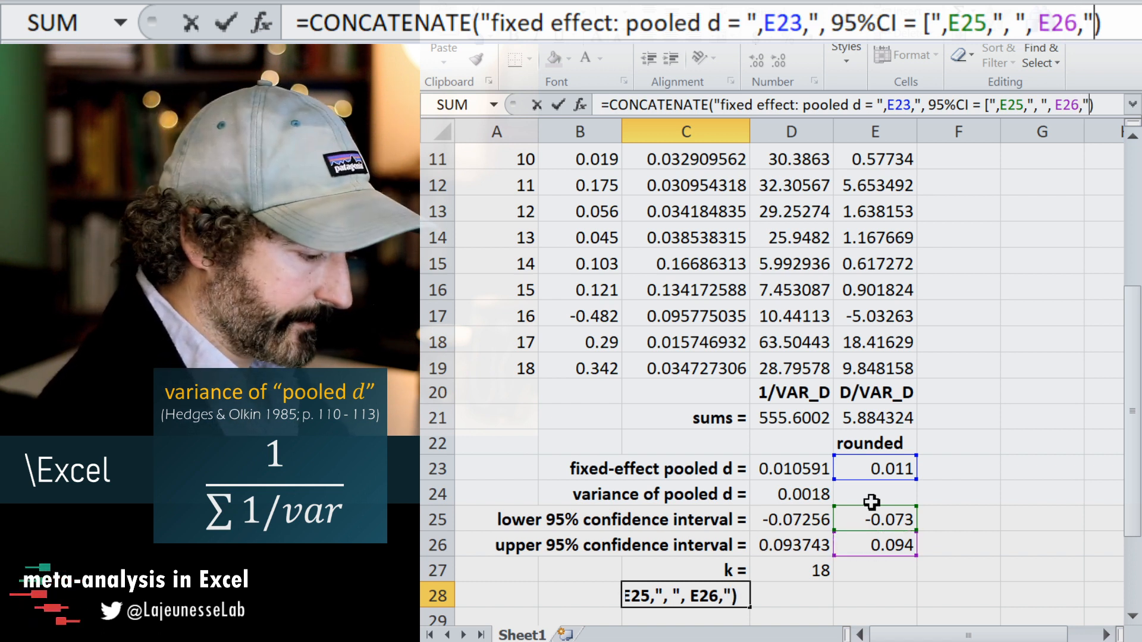
pyautogui.write('],')
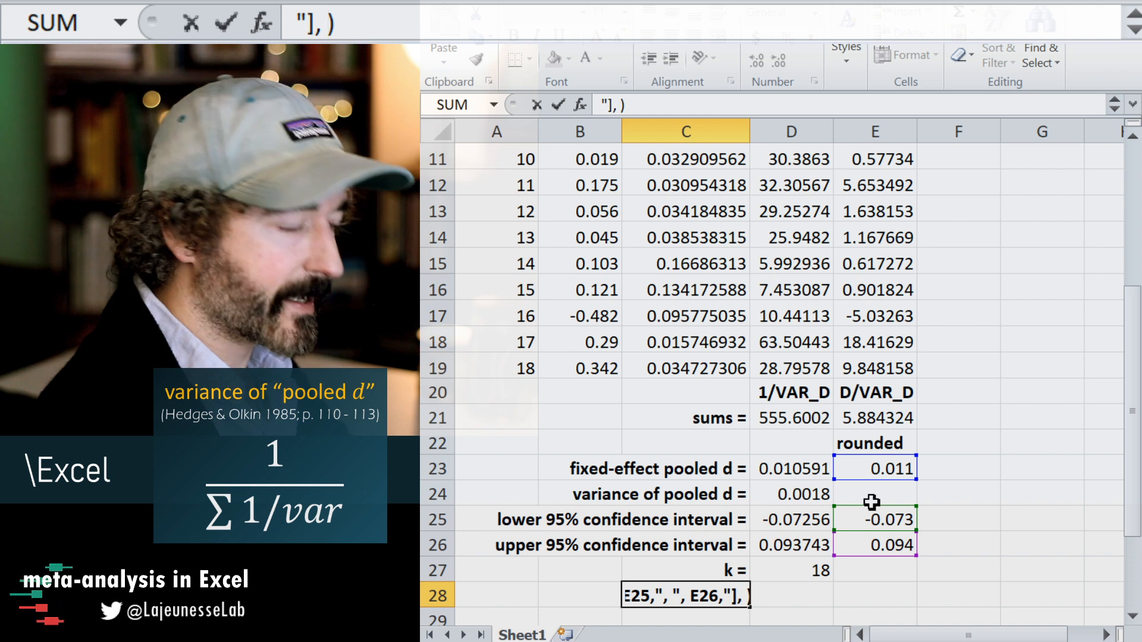
pyautogui.write(' k =')
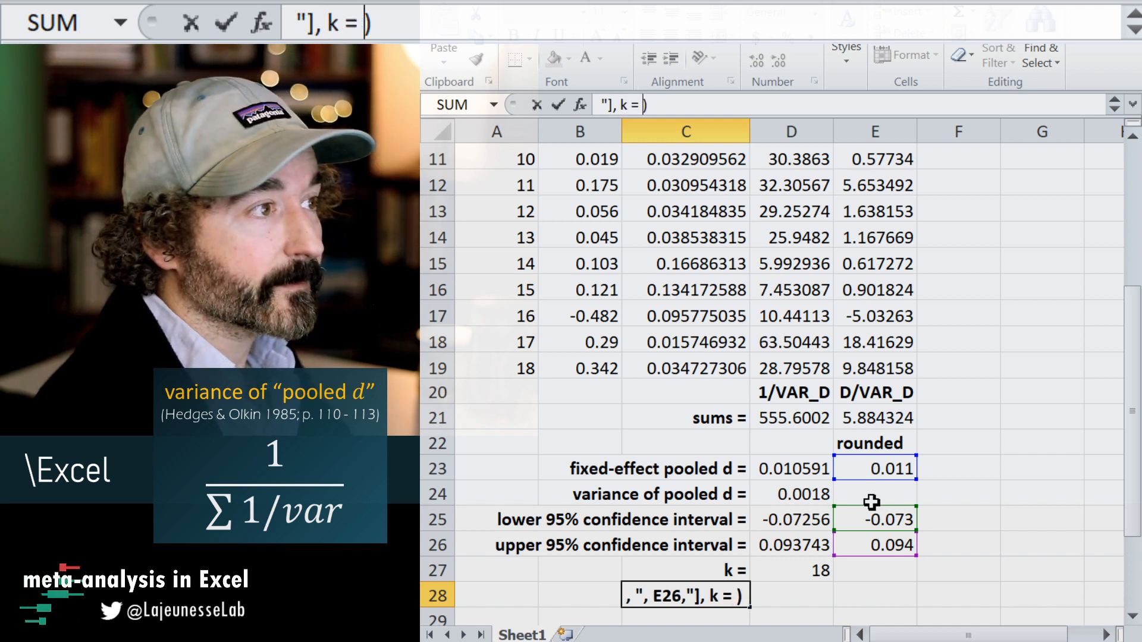
pyautogui.write(' "')
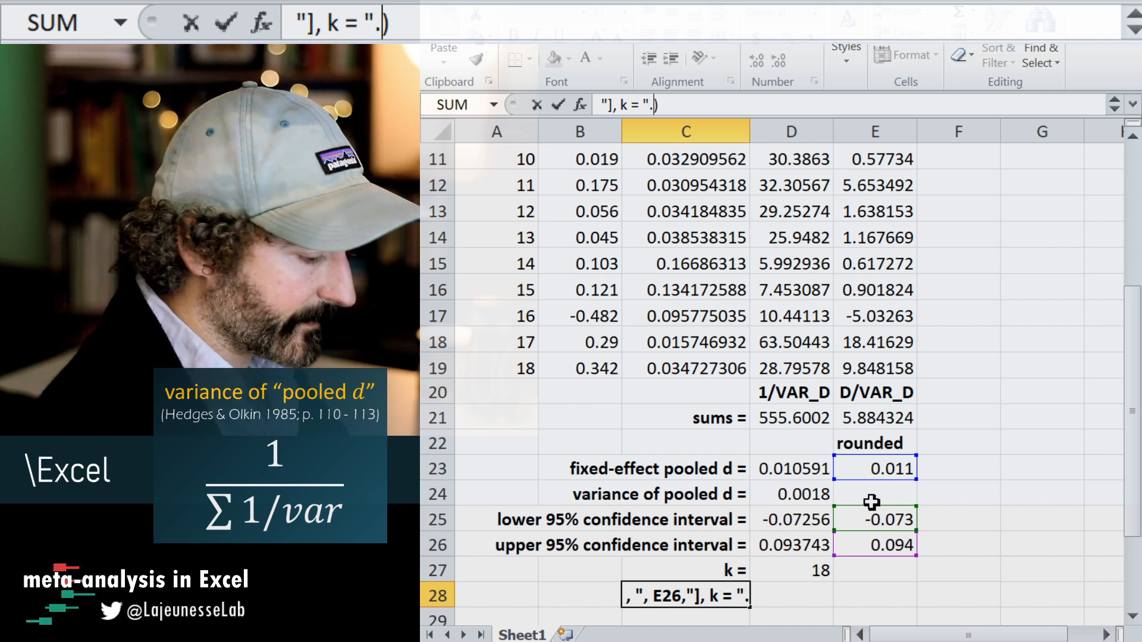
pyautogui.write(',')
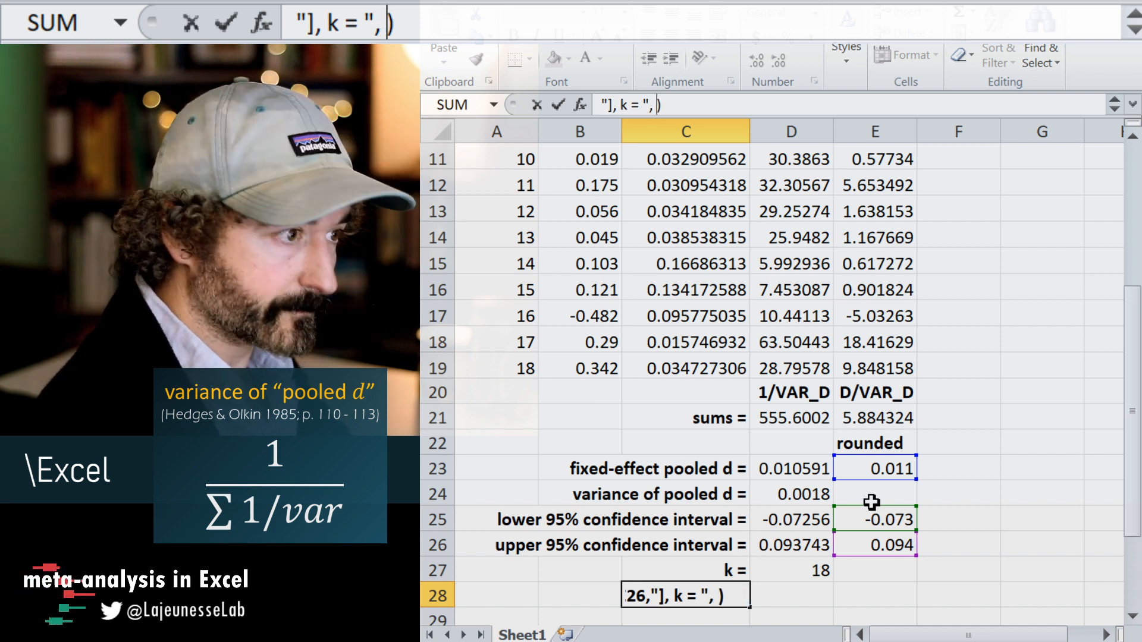
pyautogui.click(788, 569)
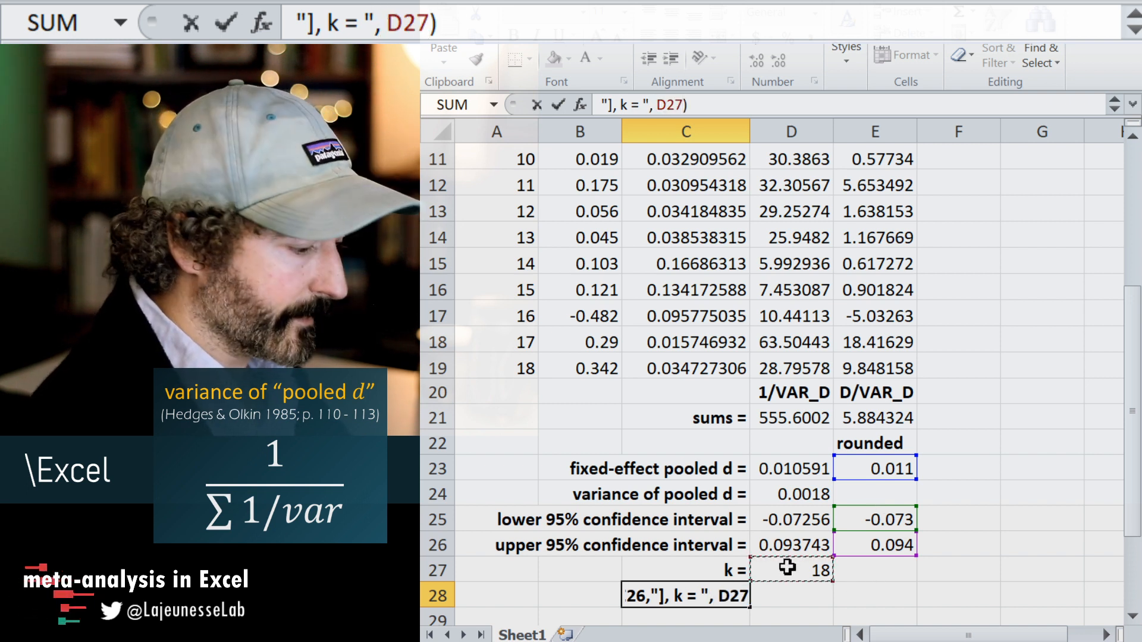
pyautogui.write(')')
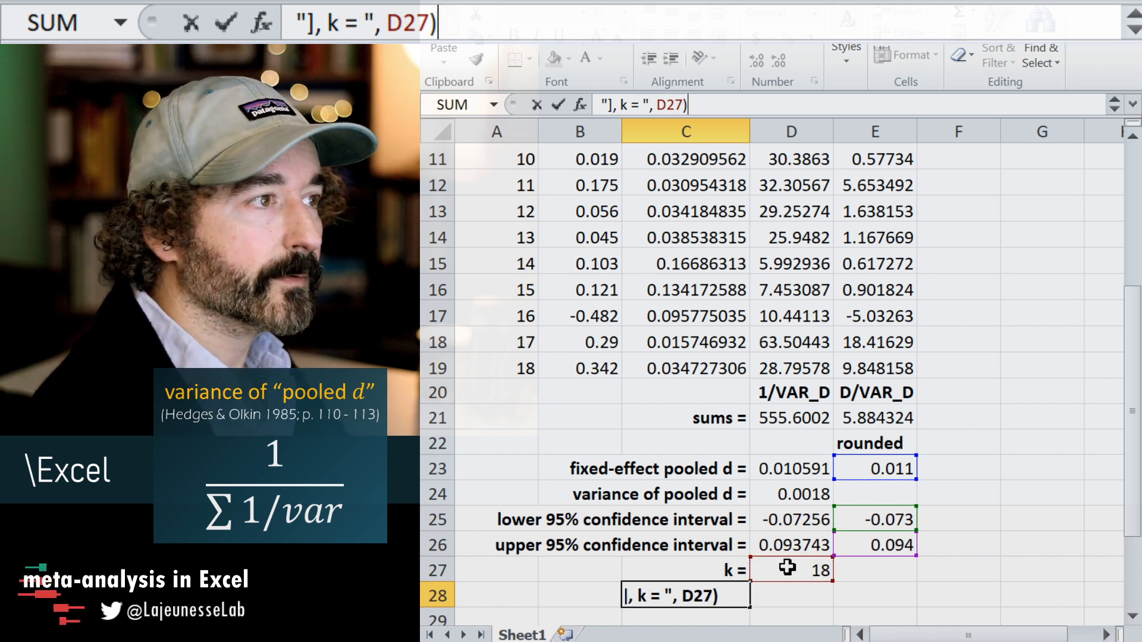
pyautogui.press('Return')
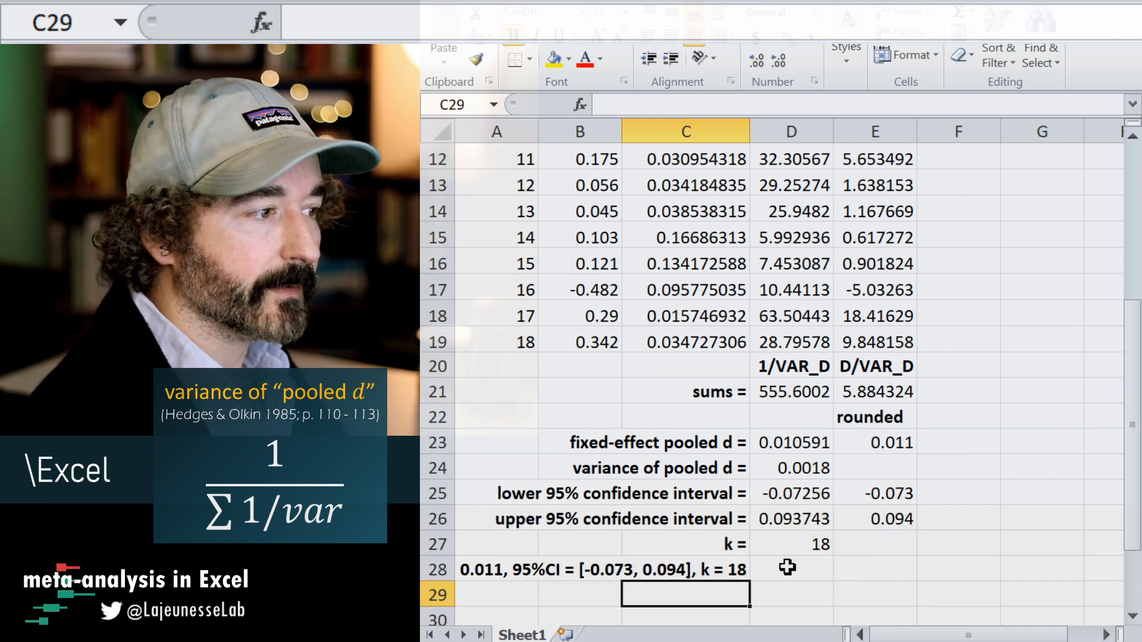
# Centre the summary text in C28 and widen column C so the full sentence fits on the sheet.
pyautogui.click(693, 564)
pyautogui.click(670, 58)
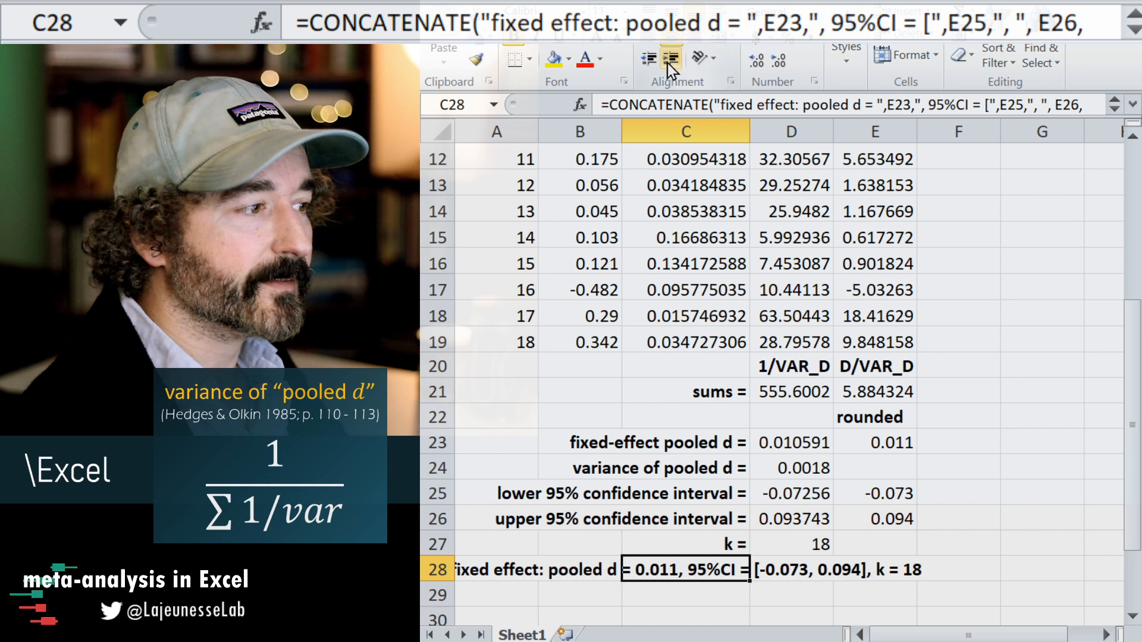
pyautogui.moveTo(748, 131); pyautogui.dragTo(830, 131)
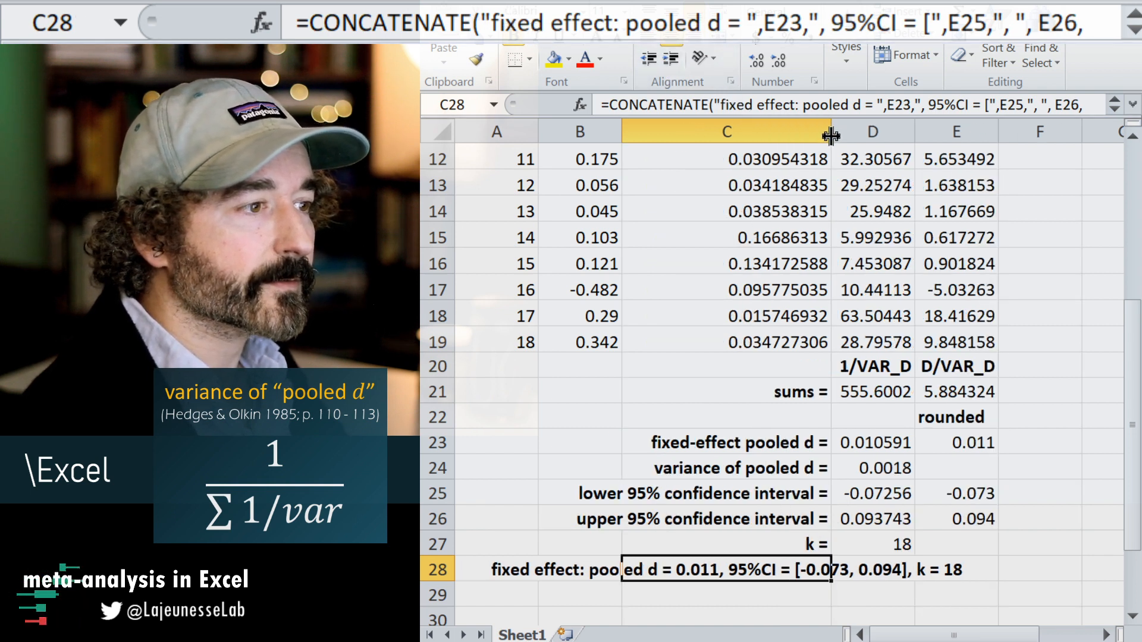
pyautogui.click(703, 607)
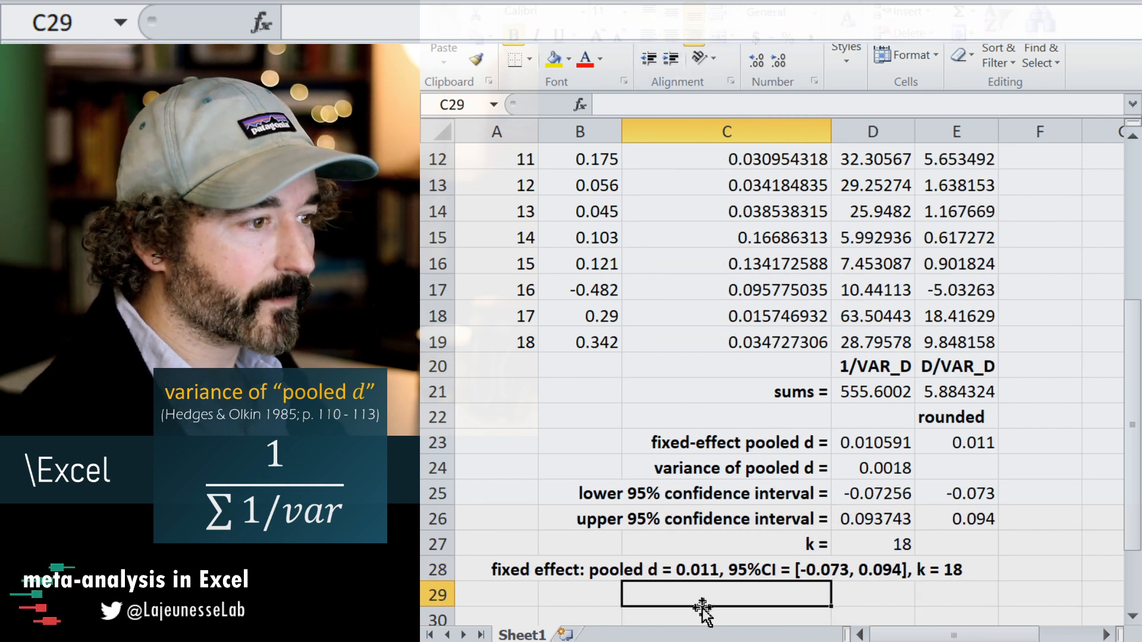
pyautogui.click(722, 574)
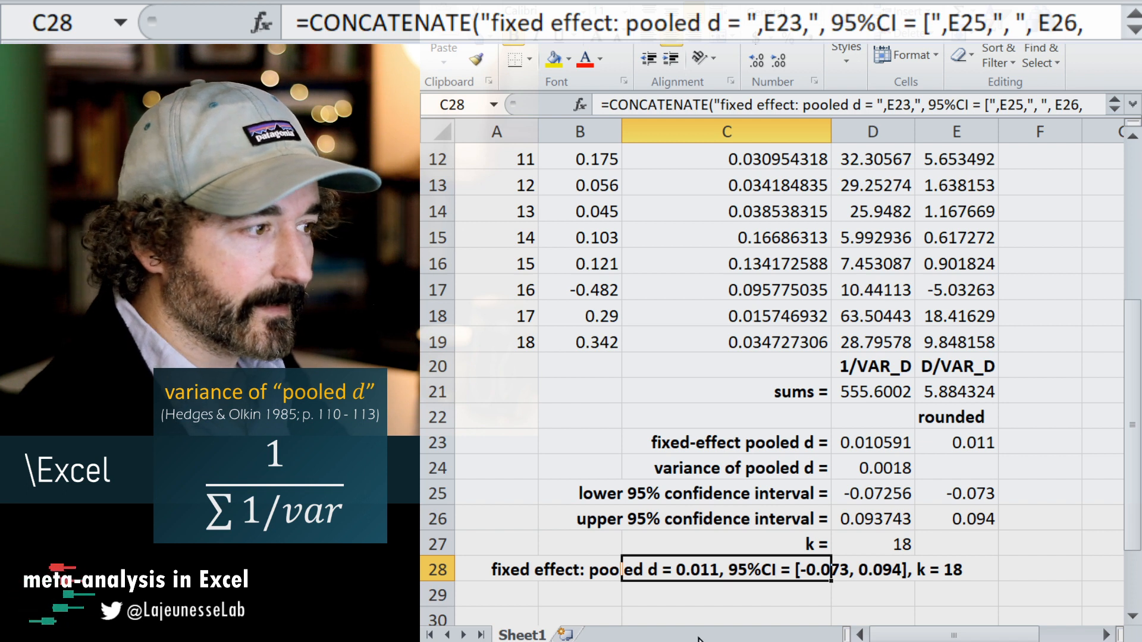
pyautogui.click(656, 594)
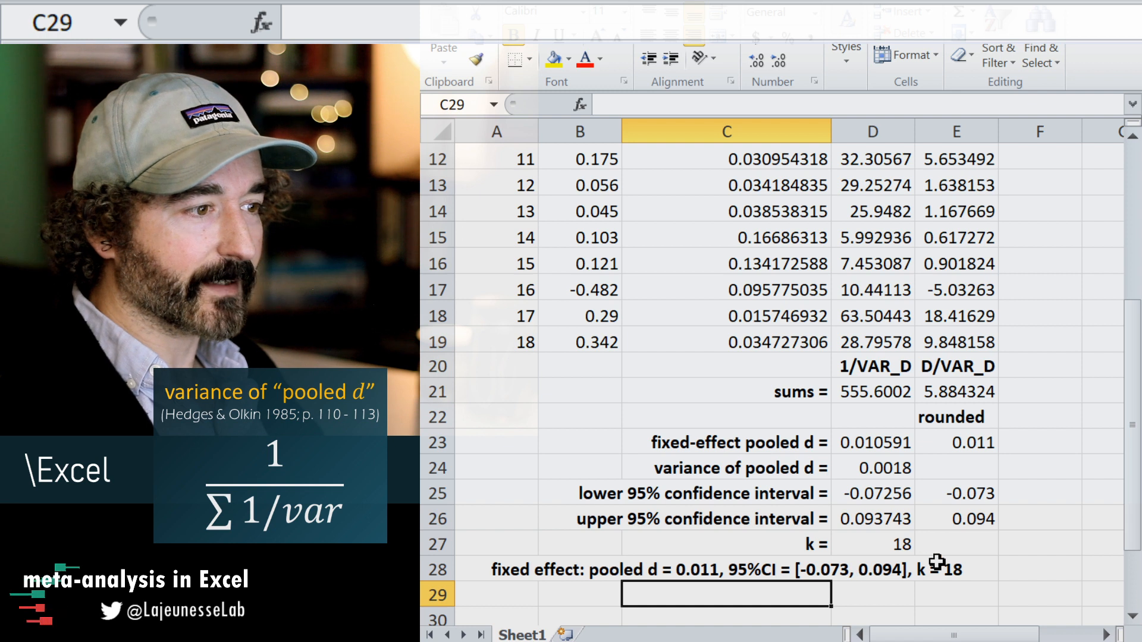
pyautogui.scroll(-1, 768, 553)
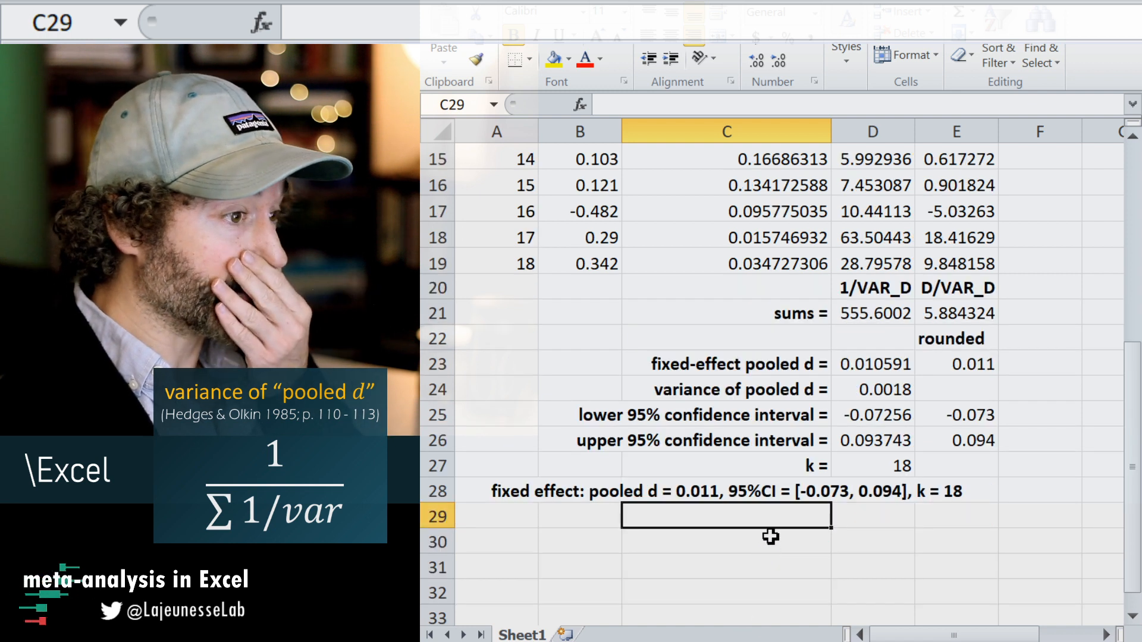
pyautogui.click(767, 536)
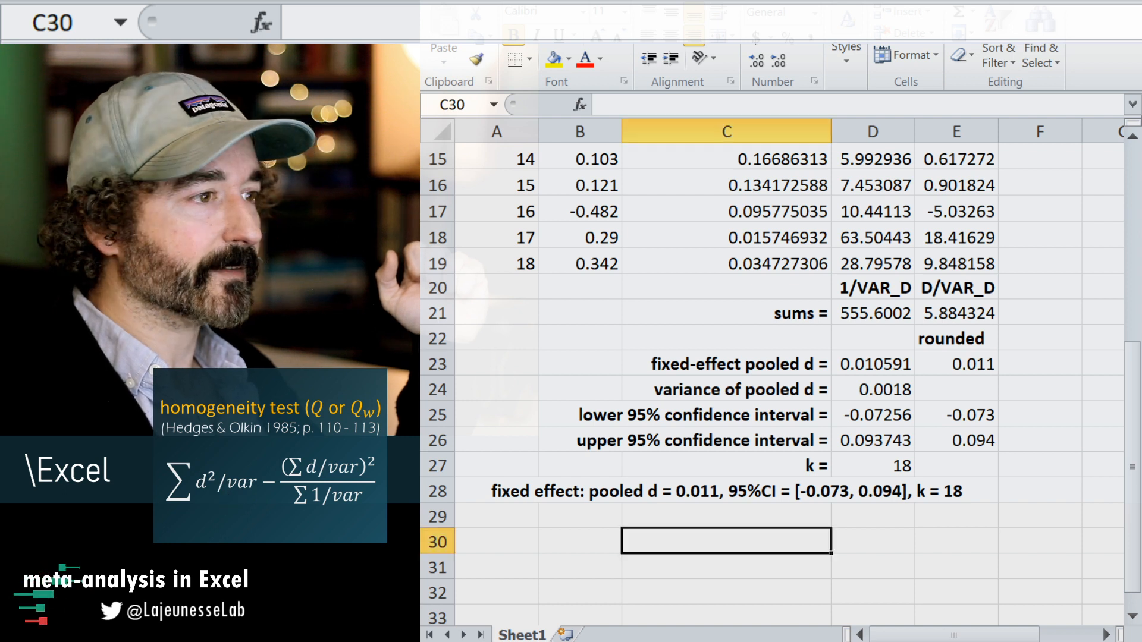
# Enter the column header D^2/VAR_D in F1 and widen column F to fit it.
pyautogui.scroll(5, 946, 286)
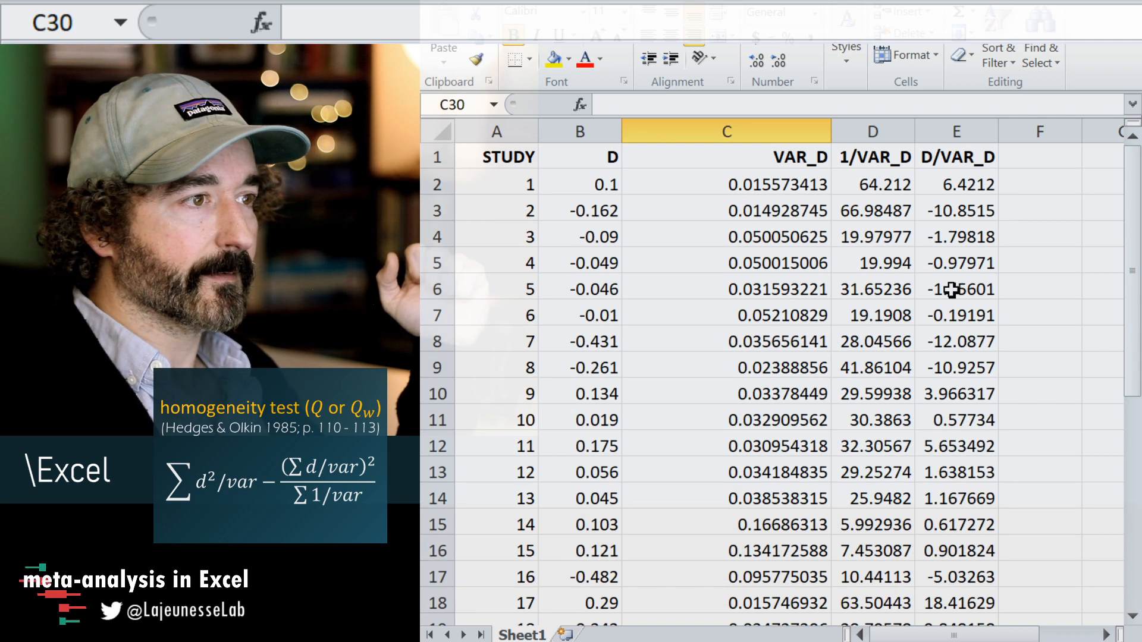
pyautogui.click(1026, 161)
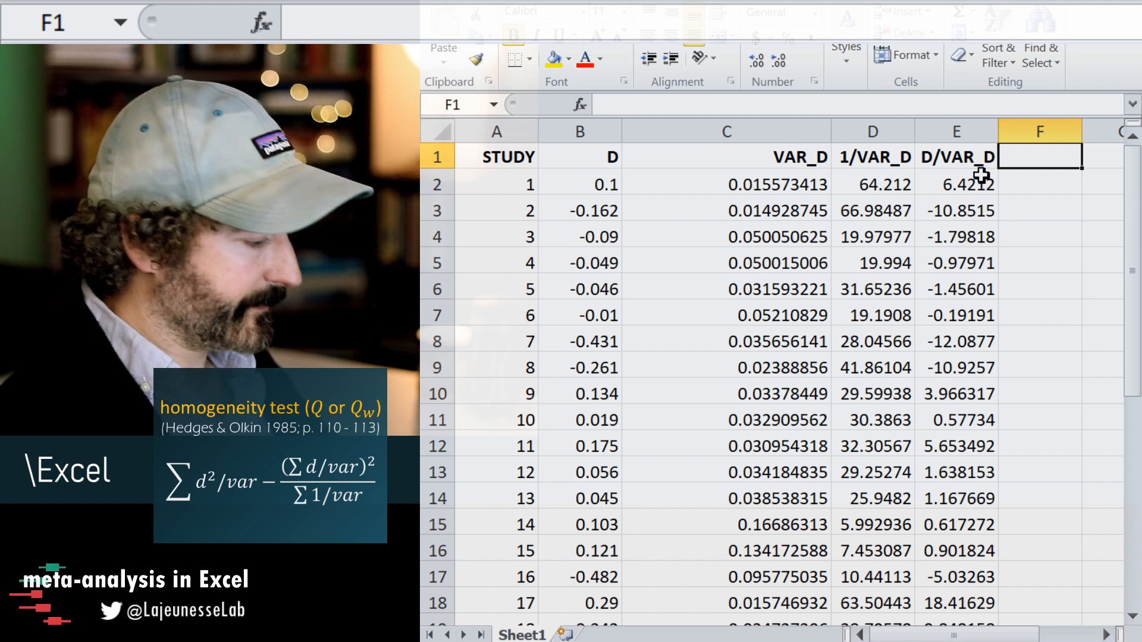
pyautogui.write('D')
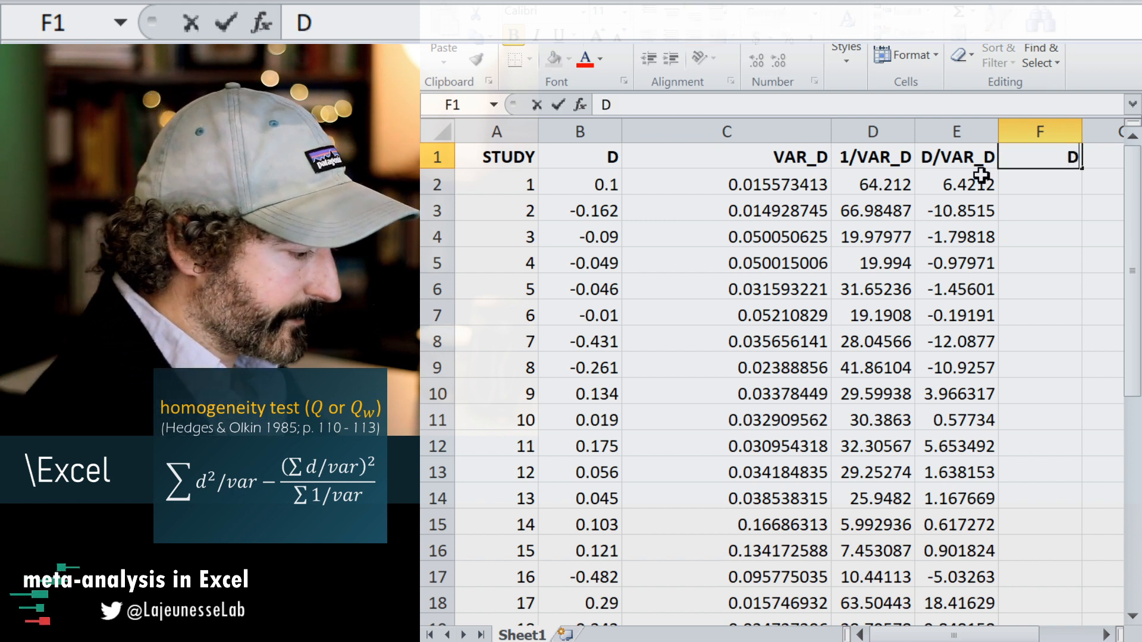
pyautogui.write('^')
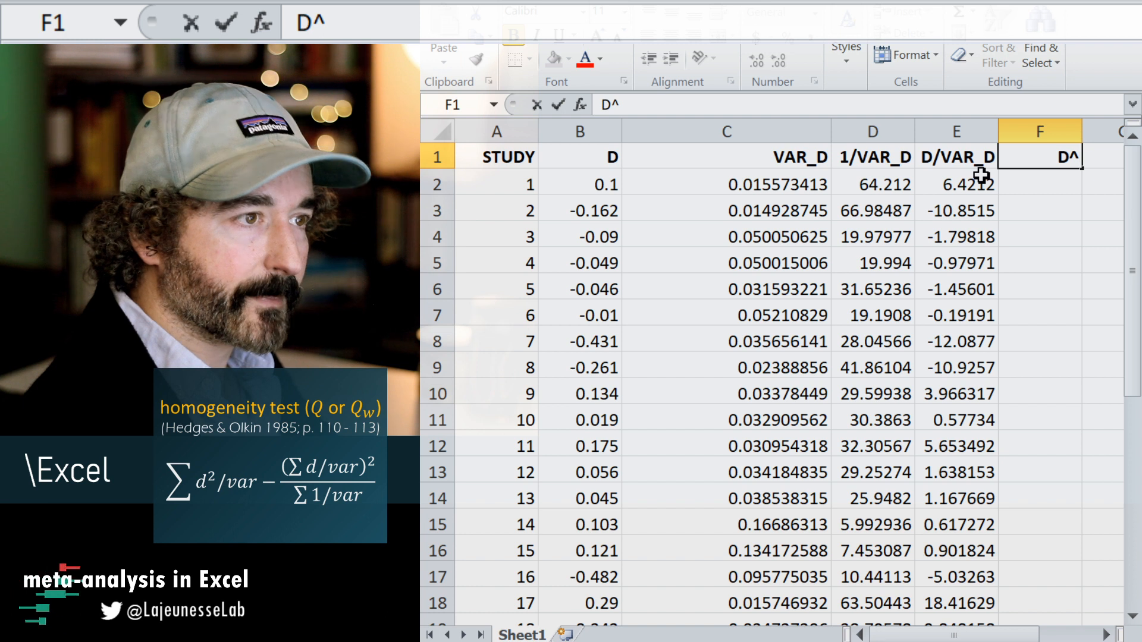
pyautogui.write('2/')
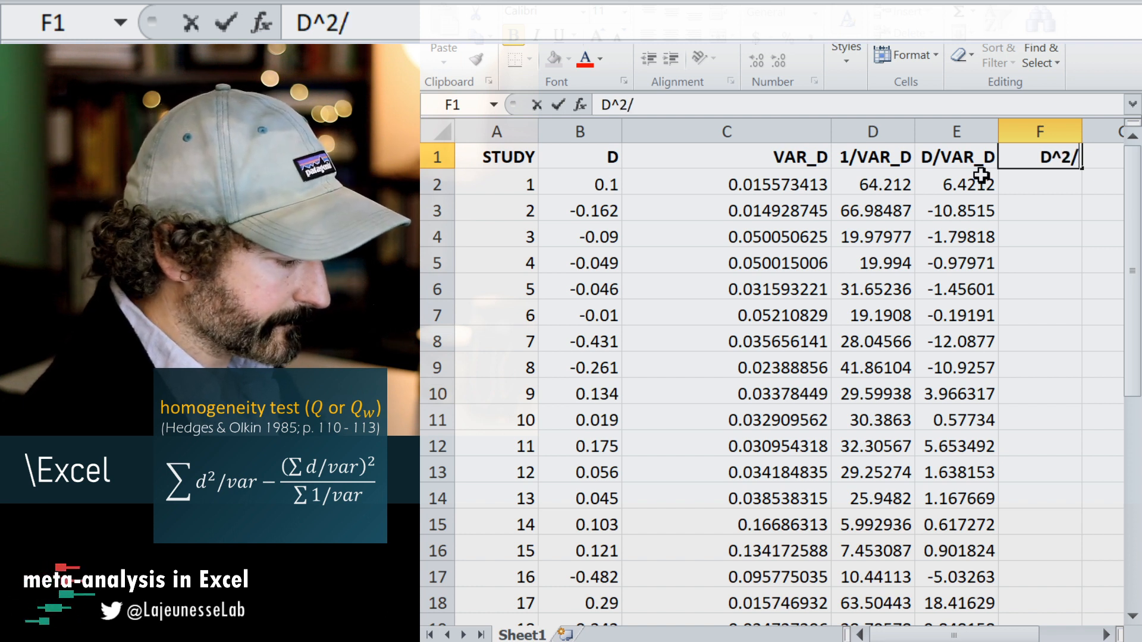
pyautogui.write('VAR')
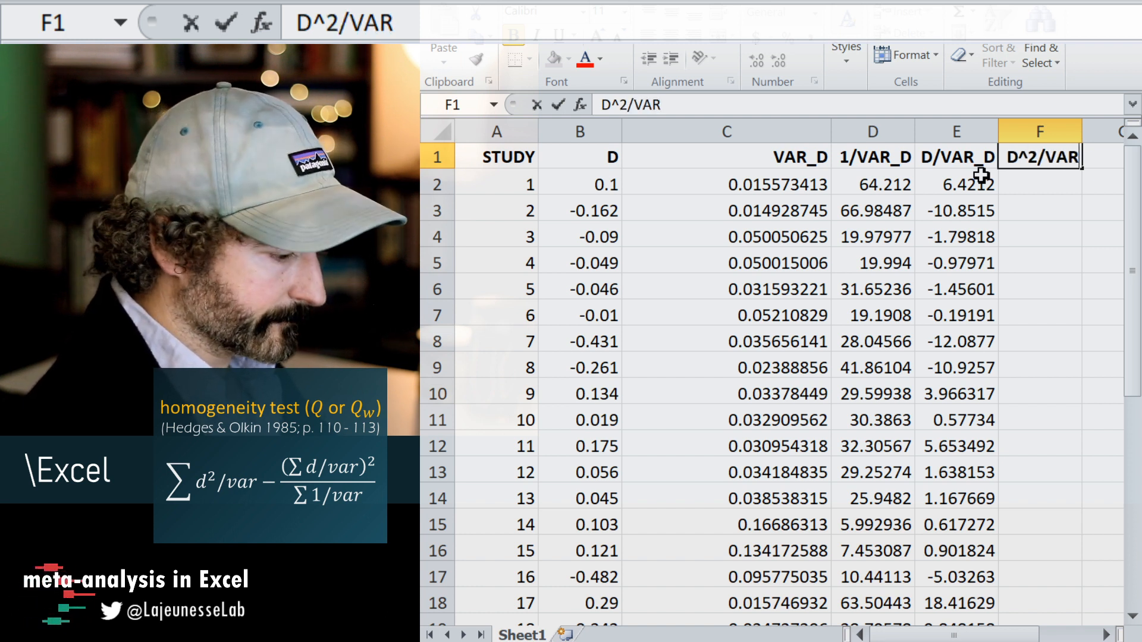
pyautogui.write('_D')
pyautogui.click(1040, 260)
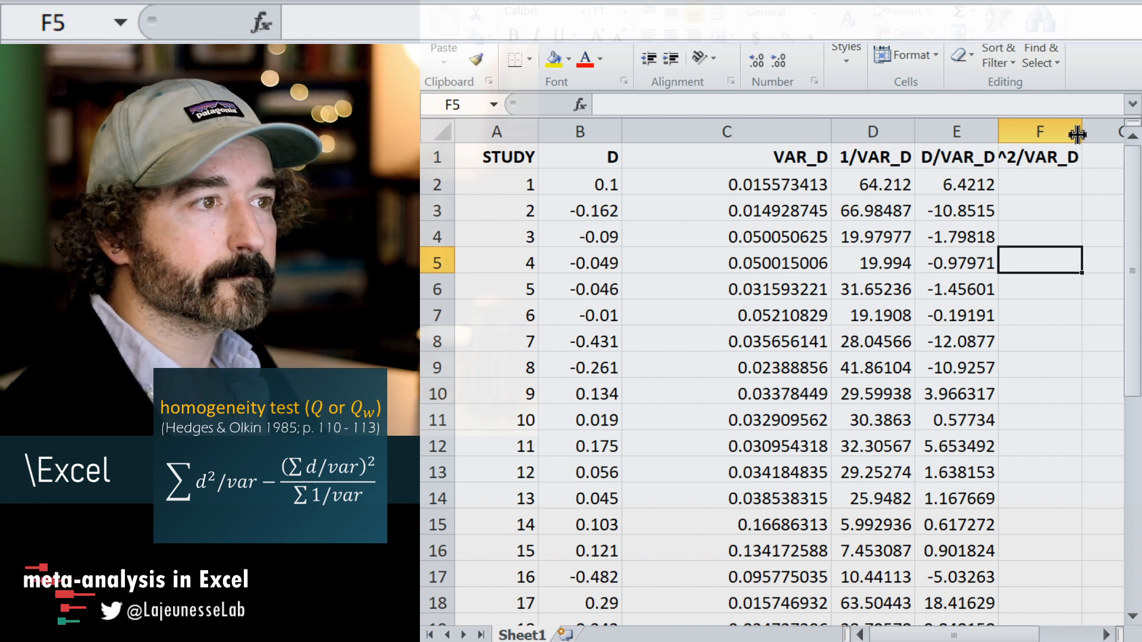
pyautogui.moveTo(1077, 135); pyautogui.dragTo(1101, 133)
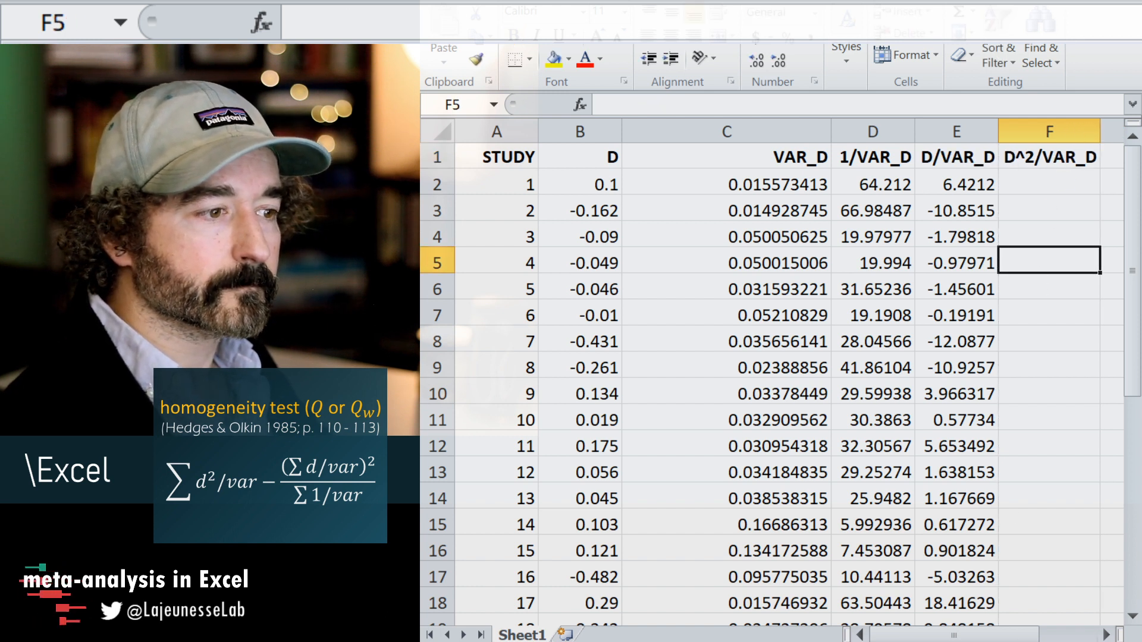
# Calculate D^2/VAR_D for study 1 in F2 with the formula =E2*B2.
pyautogui.scroll(-2, 948, 204)
pyautogui.click(942, 174)
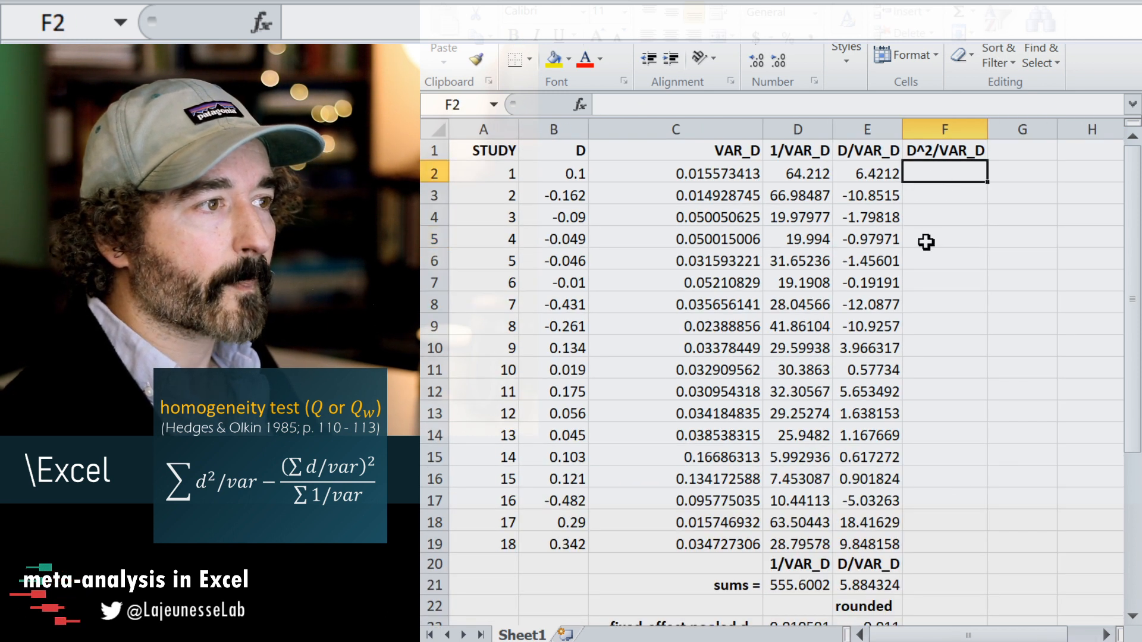
pyautogui.write('=')
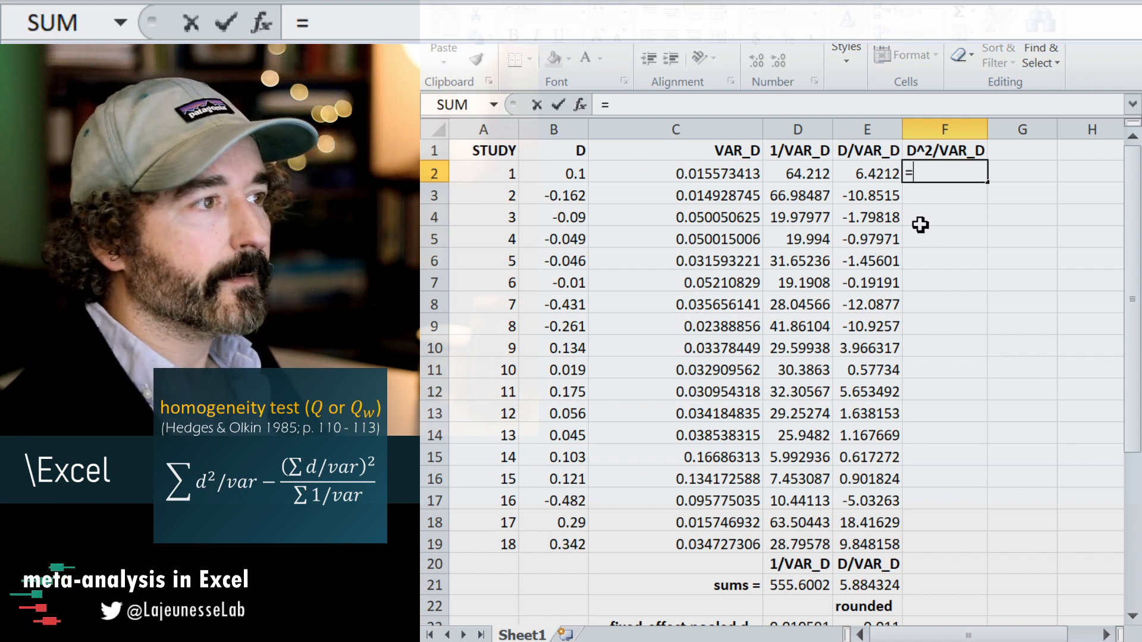
pyautogui.click(875, 172)
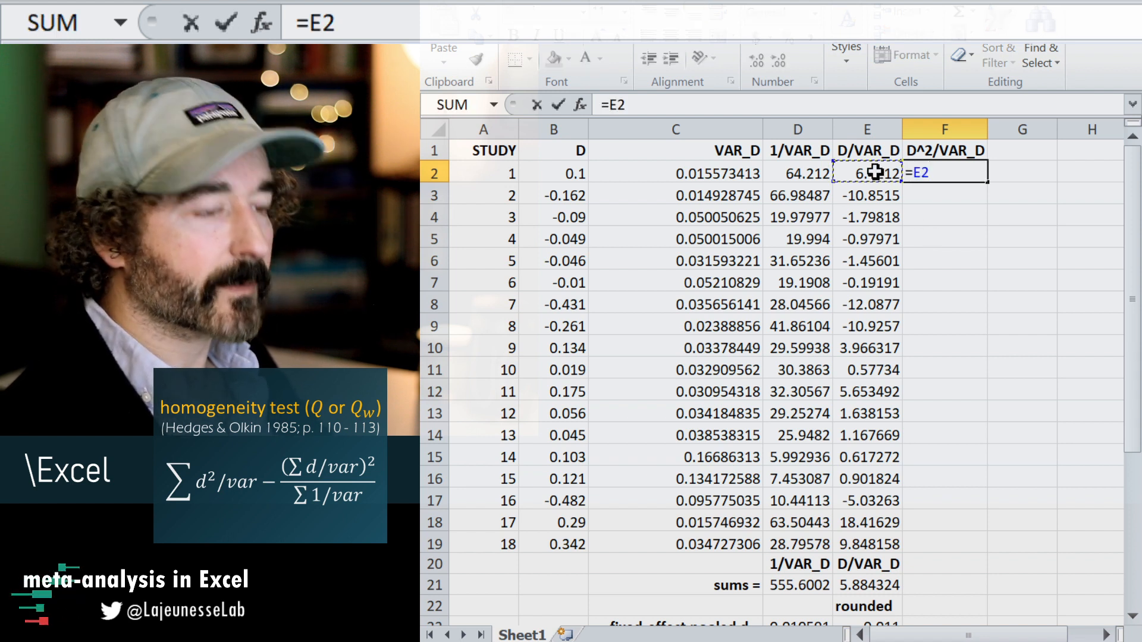
pyautogui.write('*')
pyautogui.click(564, 173)
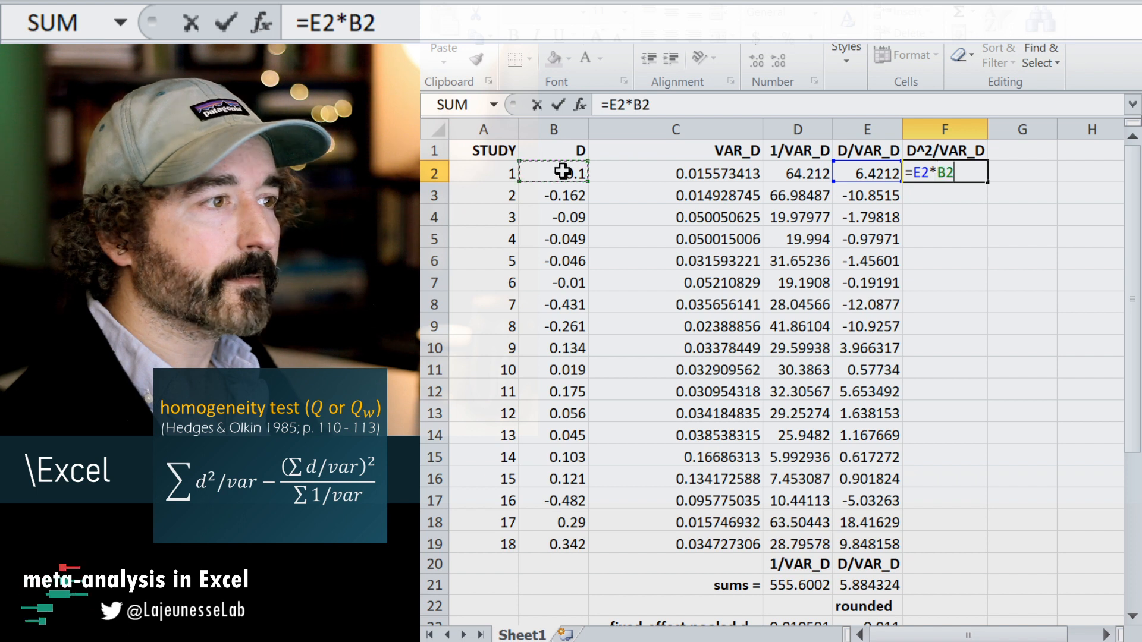
pyautogui.press('Return')
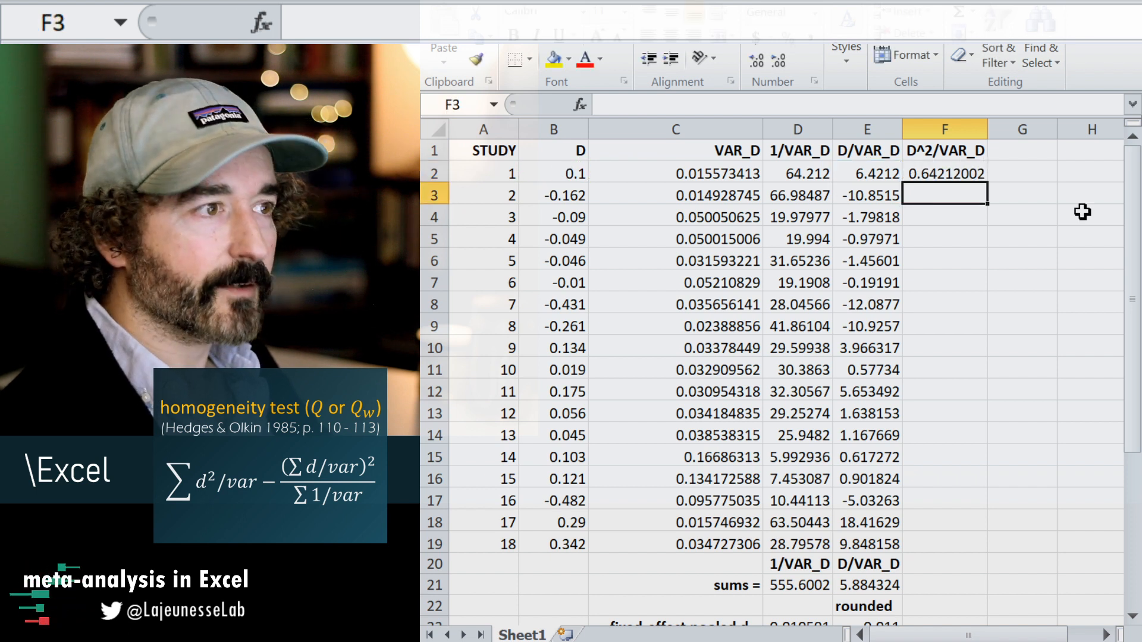
# Auto-fill the F2 formula down column F for all the studies.
pyautogui.click(967, 175)
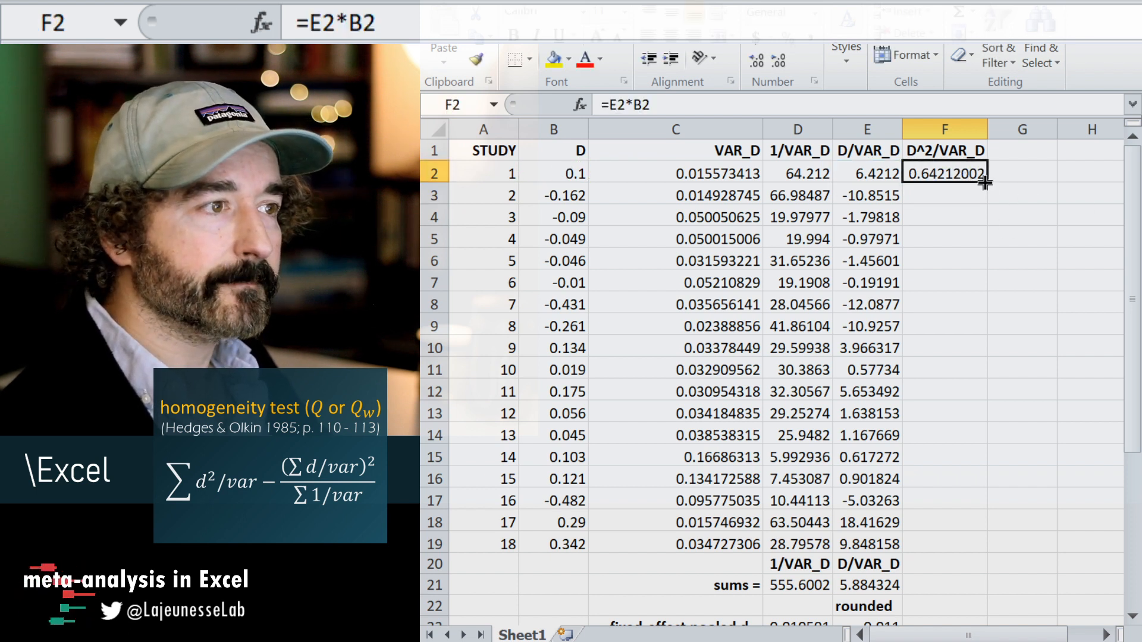
pyautogui.doubleClick(985, 183)
pyautogui.scroll(-3, 992, 306)
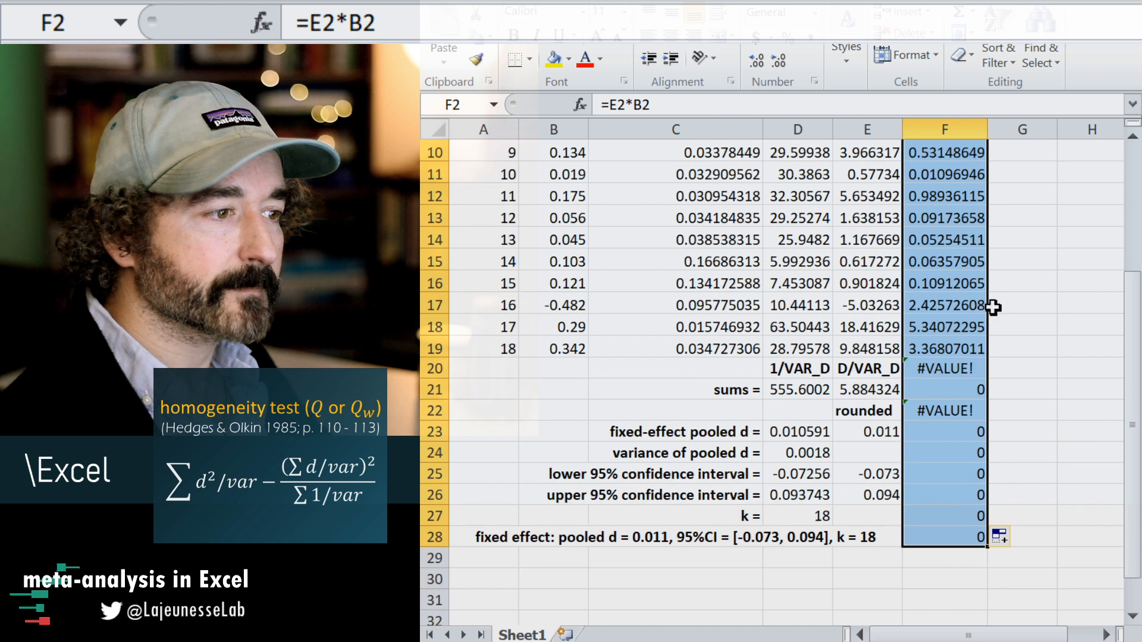
# Clear the unwanted auto-filled formulas from F20:F28 below the study rows.
pyautogui.click(988, 567)
pyautogui.moveTo(948, 537); pyautogui.dragTo(943, 369)
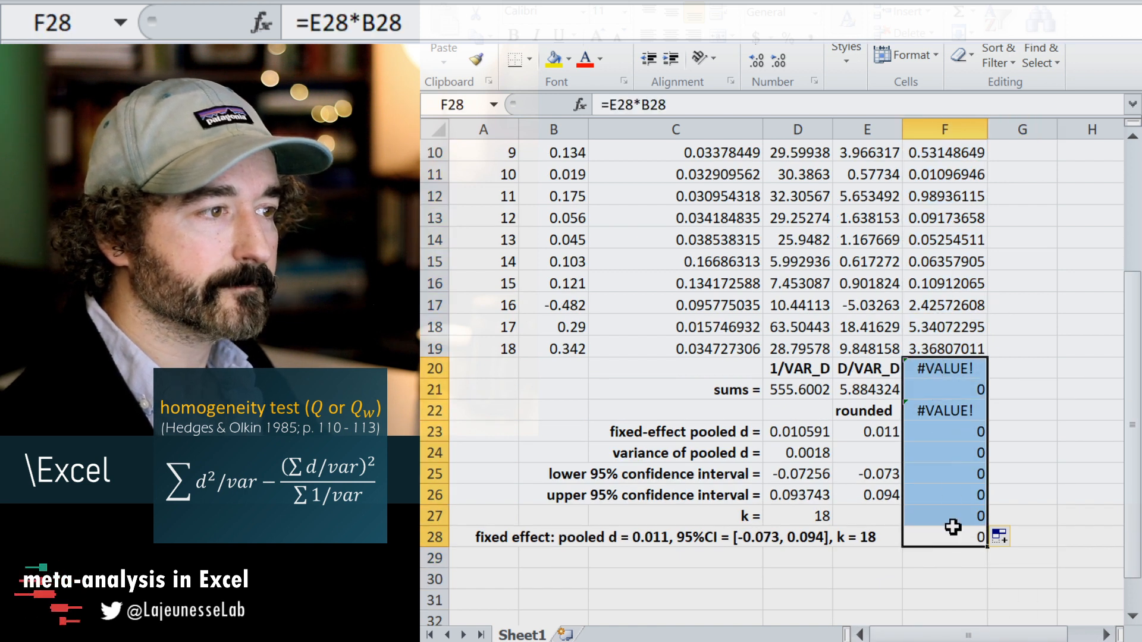
pyautogui.press('Delete')
# Copy the D^2/VAR_D header from F1 into F20 above the sums row.
pyautogui.scroll(3, 952, 523)
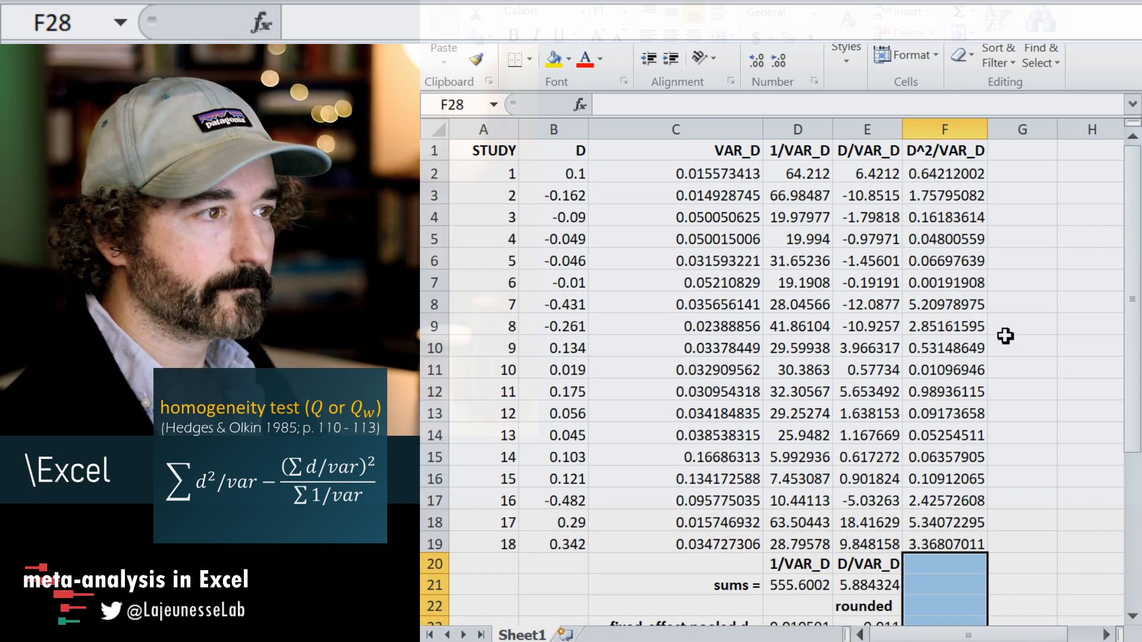
pyautogui.click(968, 152)
pyautogui.scroll(-3, 976, 238)
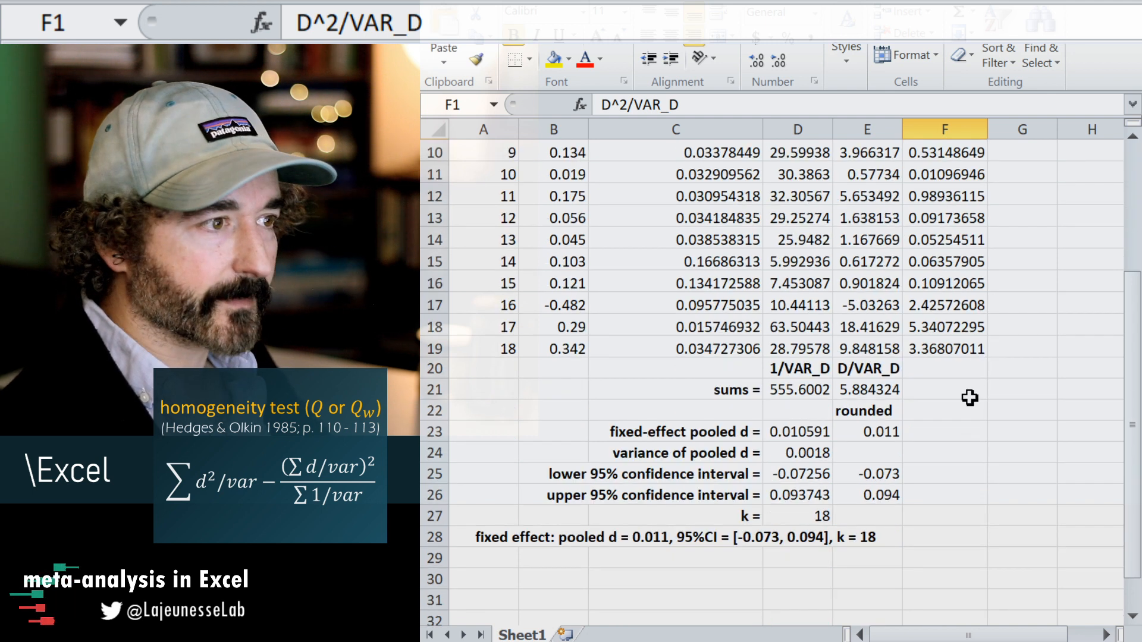
pyautogui.hotkey('ctrl', 'c')
pyautogui.click(971, 369)
pyautogui.hotkey('ctrl', 'v')
# Extend the sum formula from E21 into F21 to total the D^2/VAR_D column.
pyautogui.click(951, 390)
pyautogui.click(886, 391)
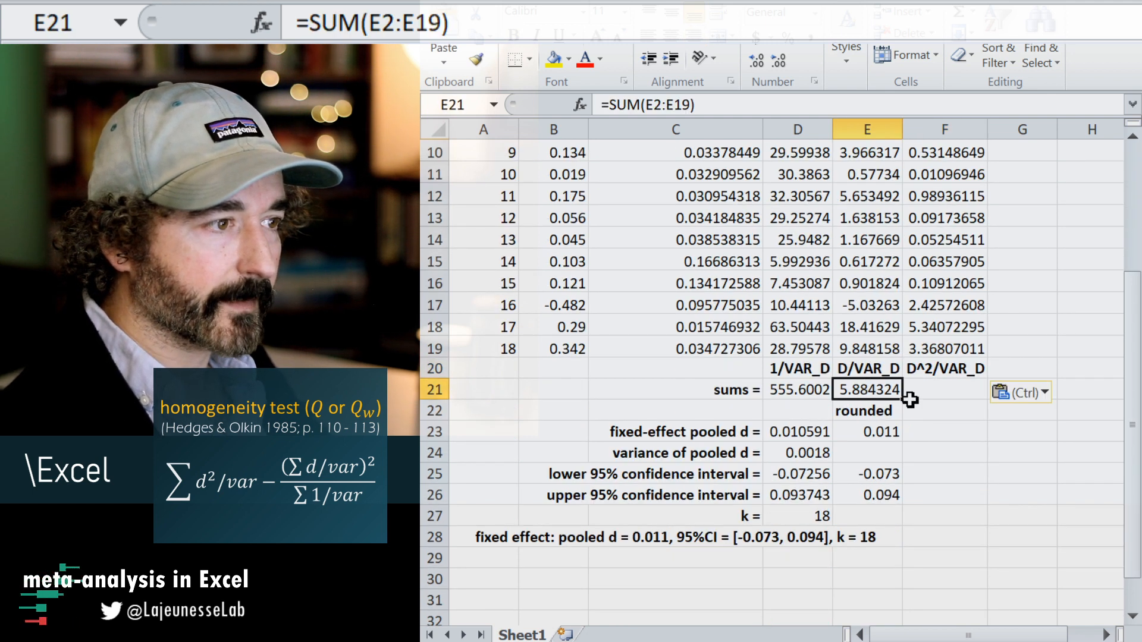
pyautogui.moveTo(905, 398); pyautogui.dragTo(952, 396)
pyautogui.click(945, 412)
# Enter the label "homogeneity test, Q =" in C30 beneath the fixed-effect summary.
pyautogui.scroll(-1, 928, 498)
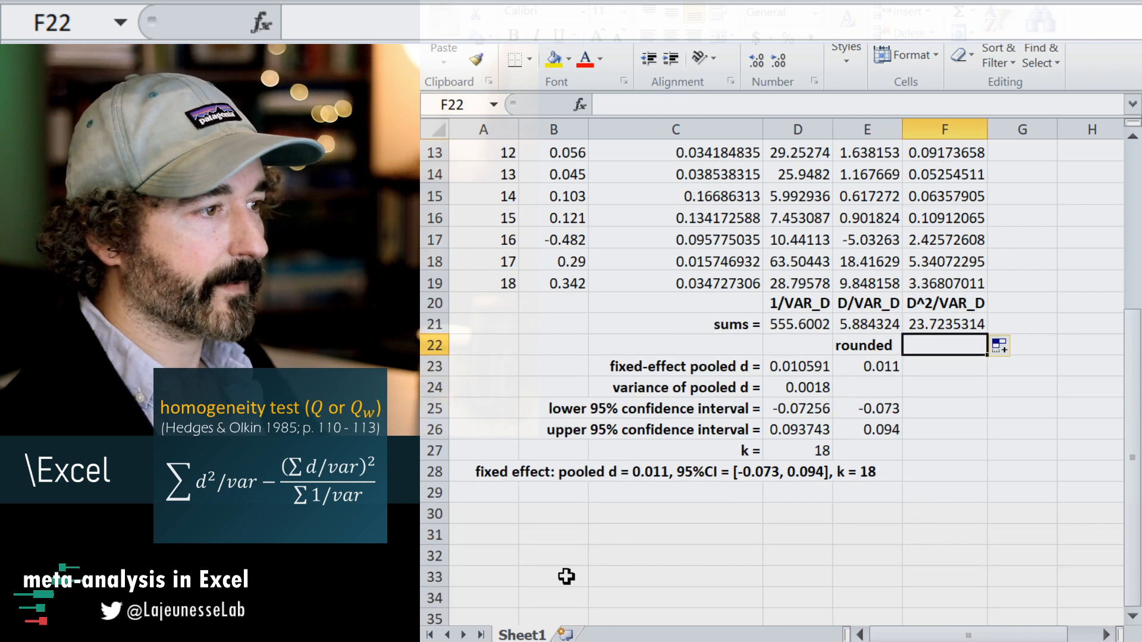
pyautogui.click(642, 511)
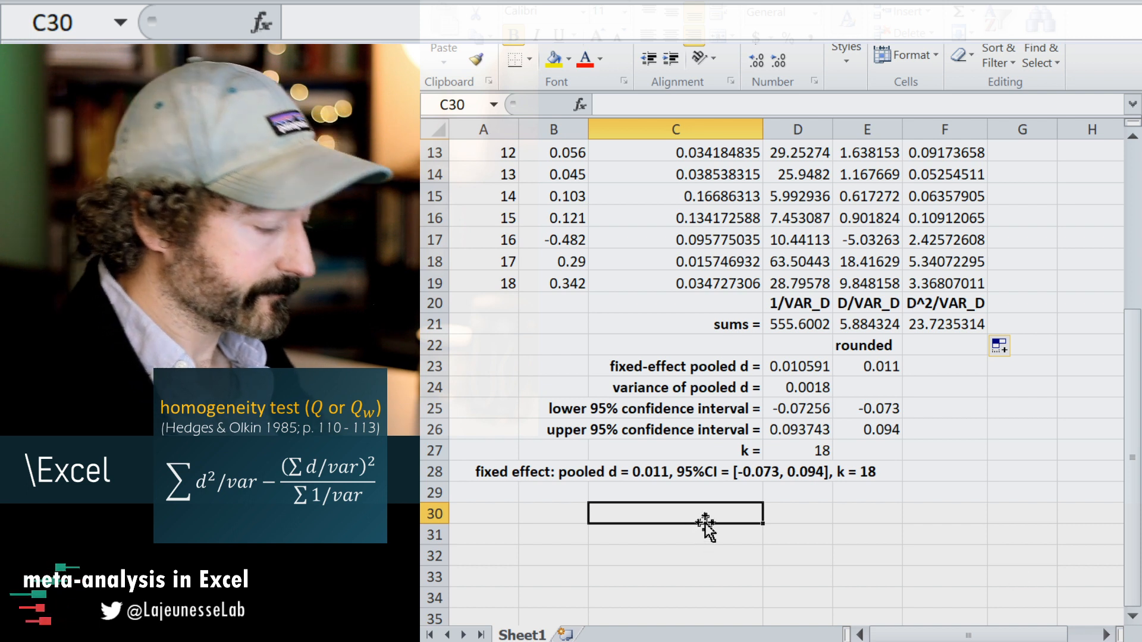
pyautogui.write('homoge')
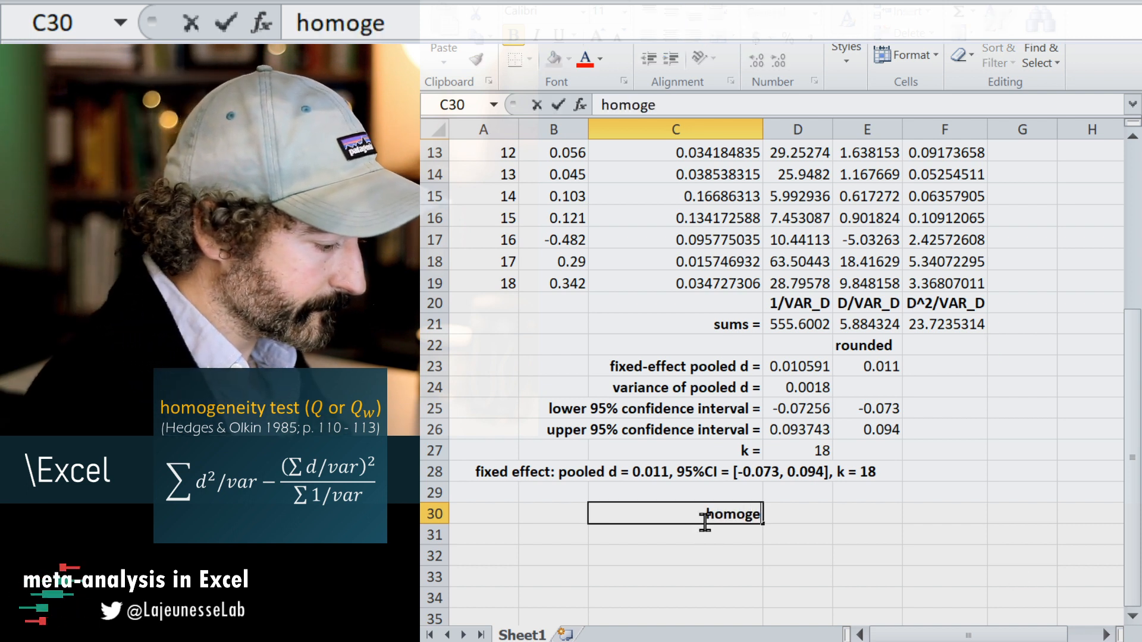
pyautogui.write('neity')
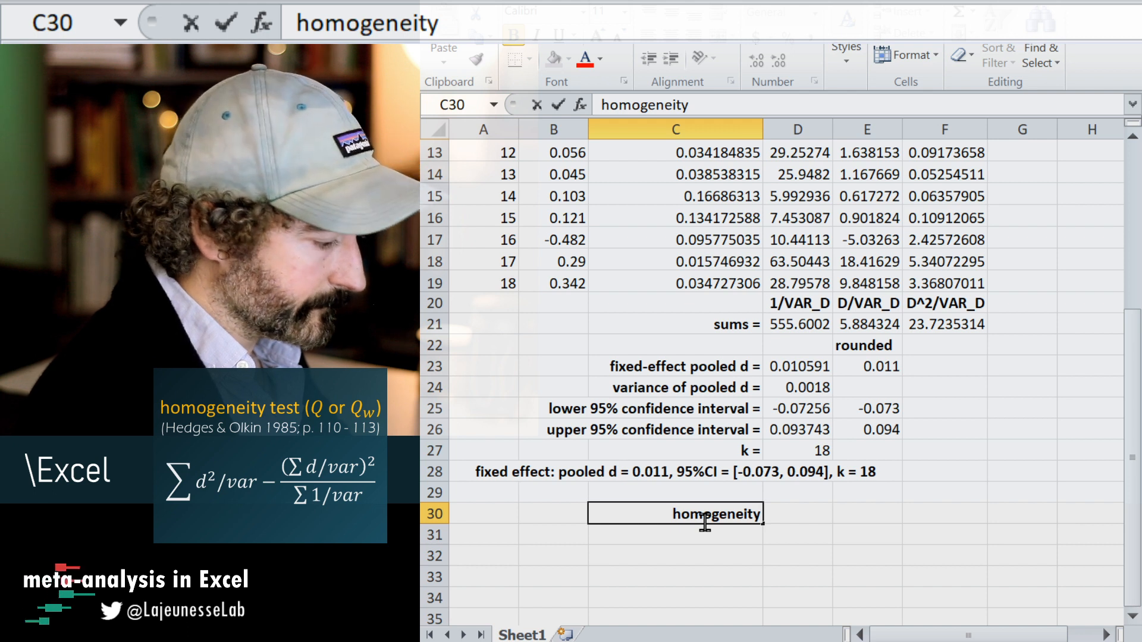
pyautogui.write(' test, Q')
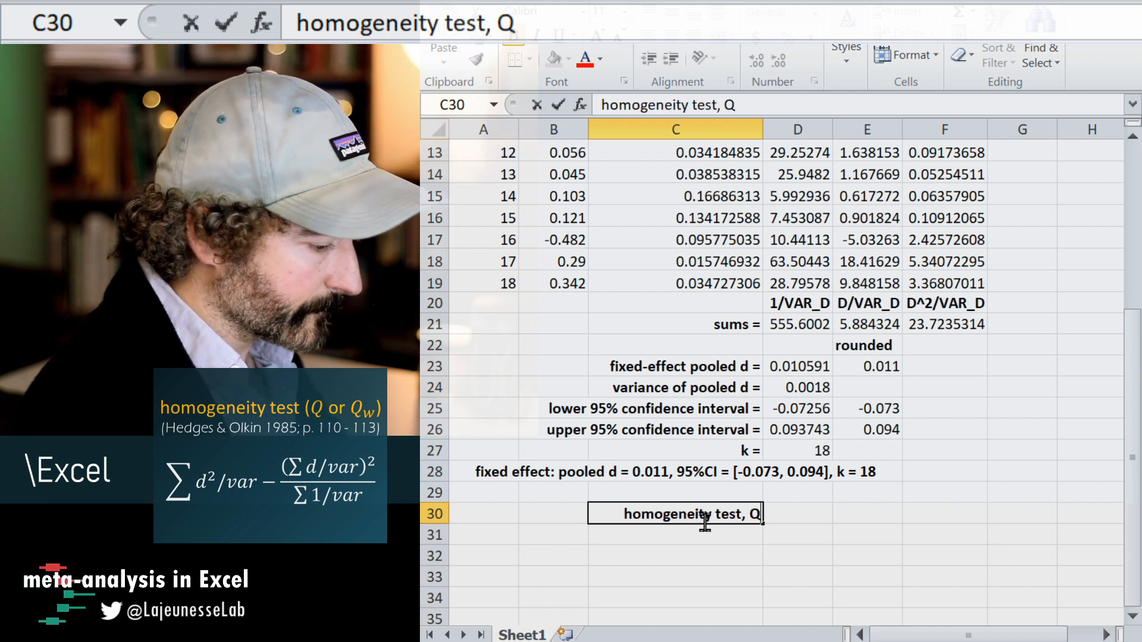
pyautogui.write(' =')
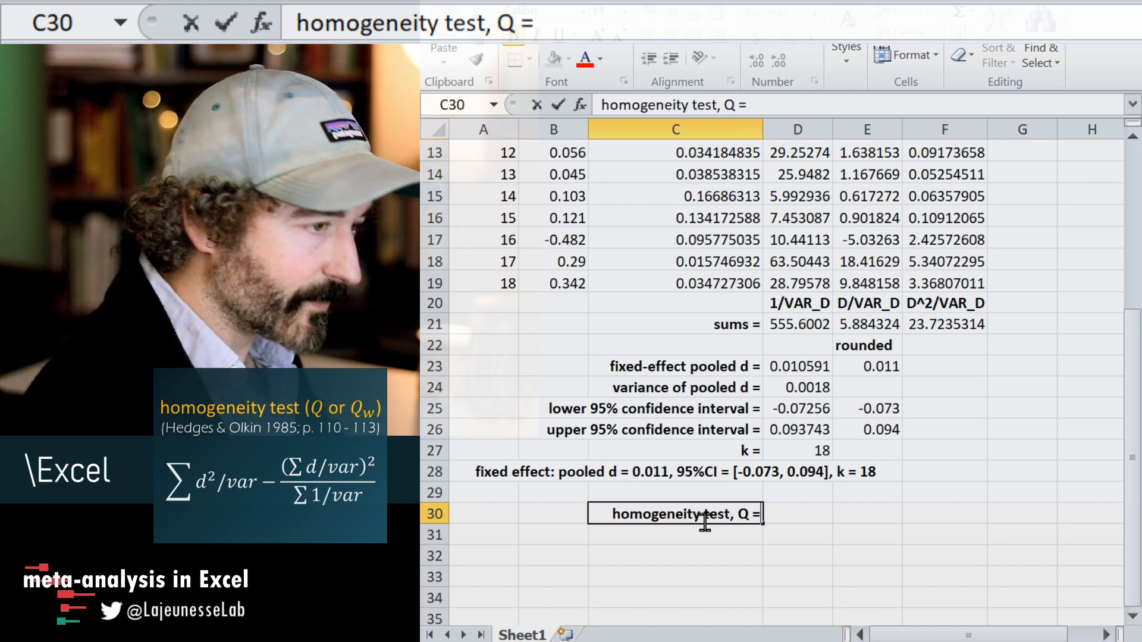
pyautogui.press('Return')
pyautogui.click(786, 509)
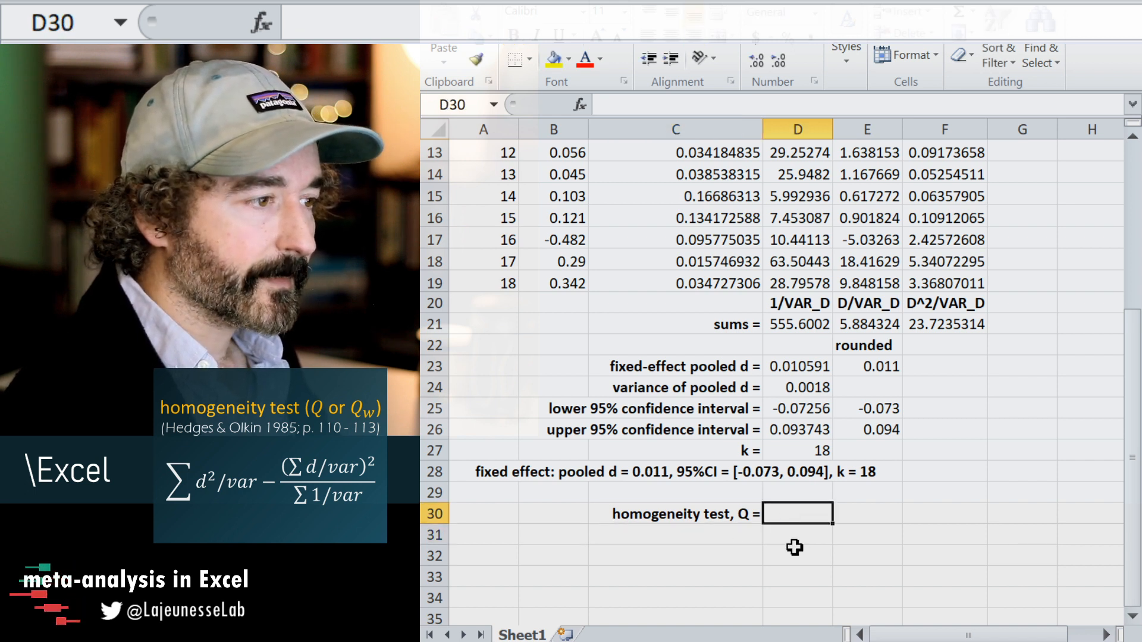
pyautogui.write('=')
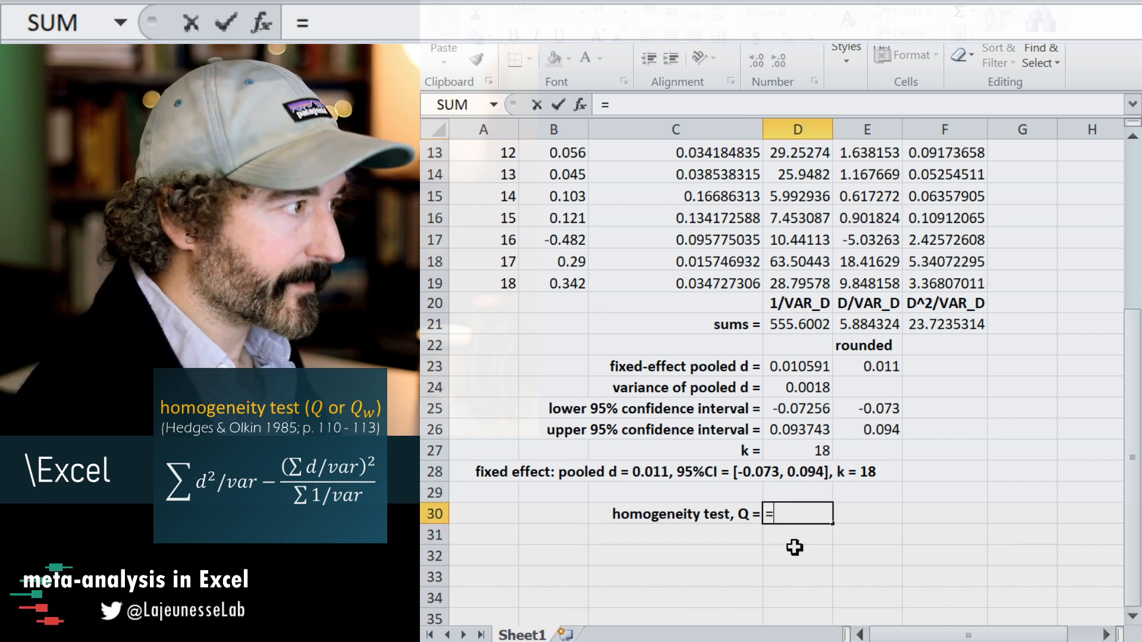
pyautogui.click(958, 326)
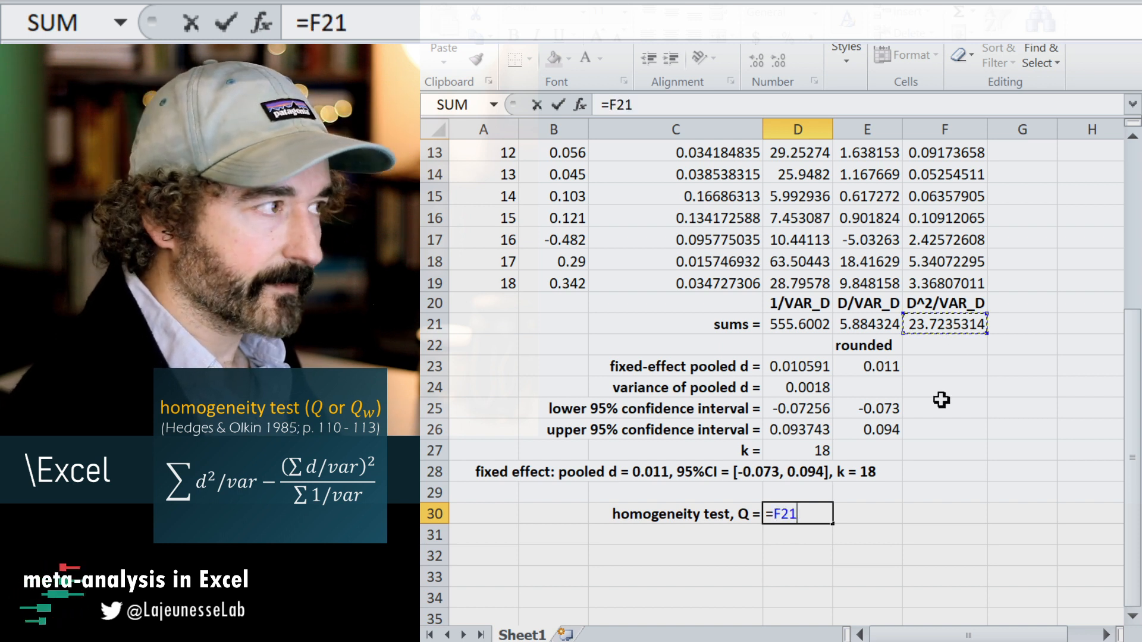
pyautogui.write('-')
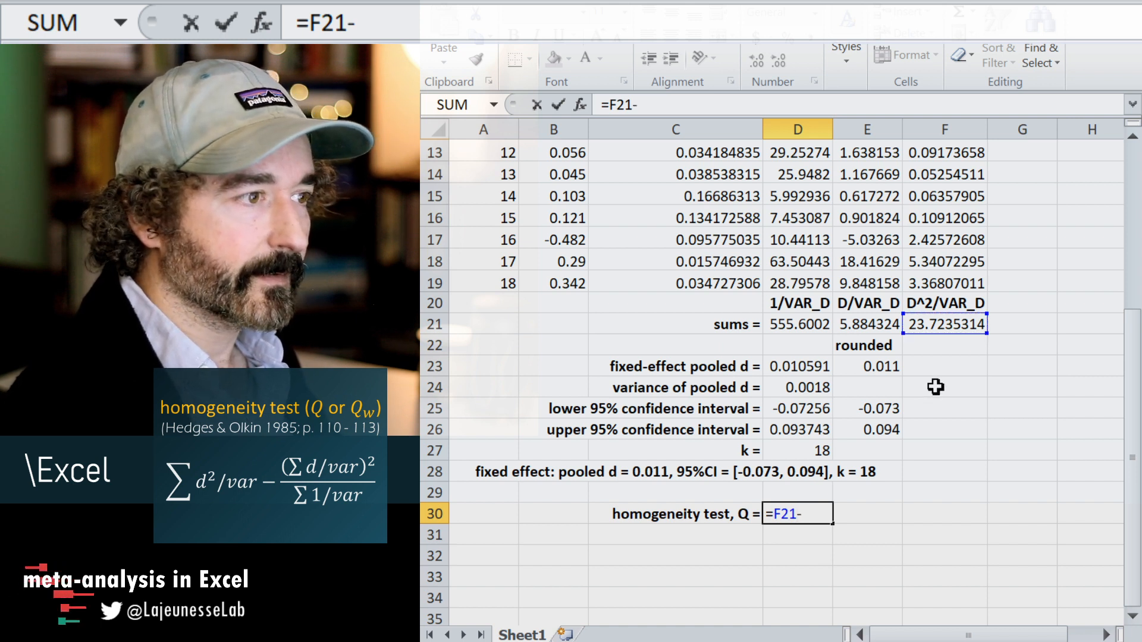
pyautogui.press('Escape')
pyautogui.scroll(4, 943, 415)
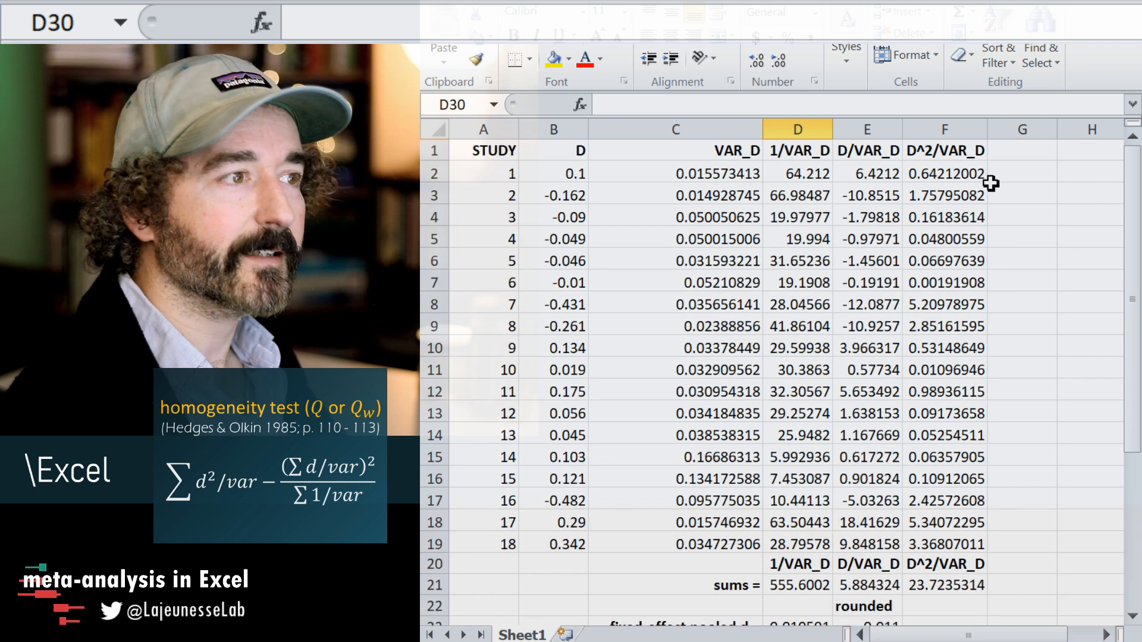
pyautogui.click(995, 149)
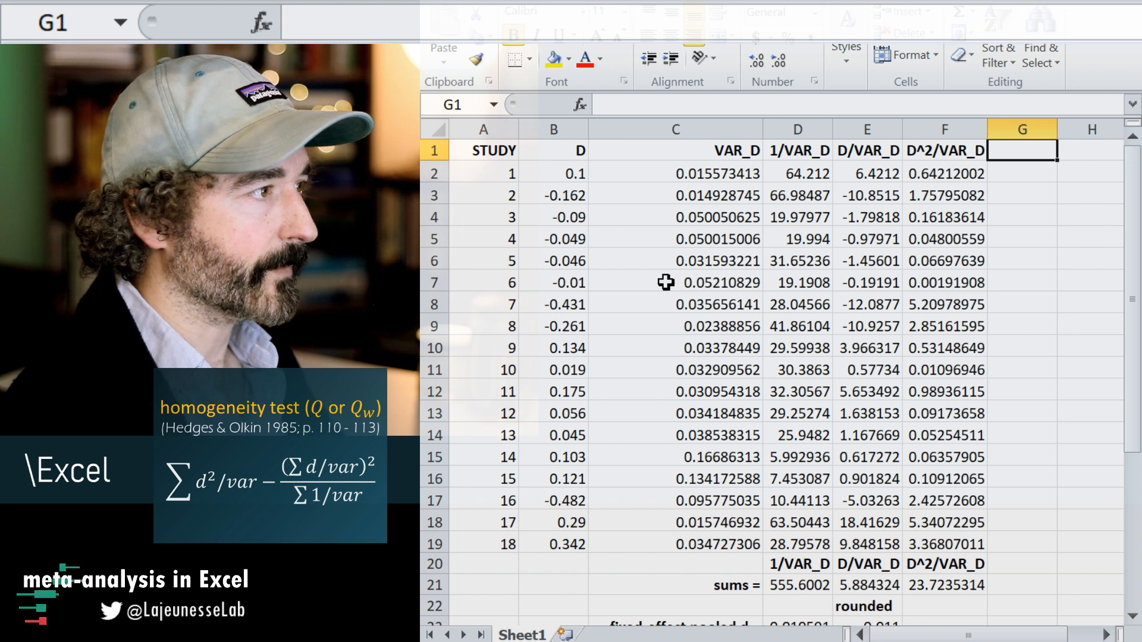
pyautogui.scroll(-5, 667, 282)
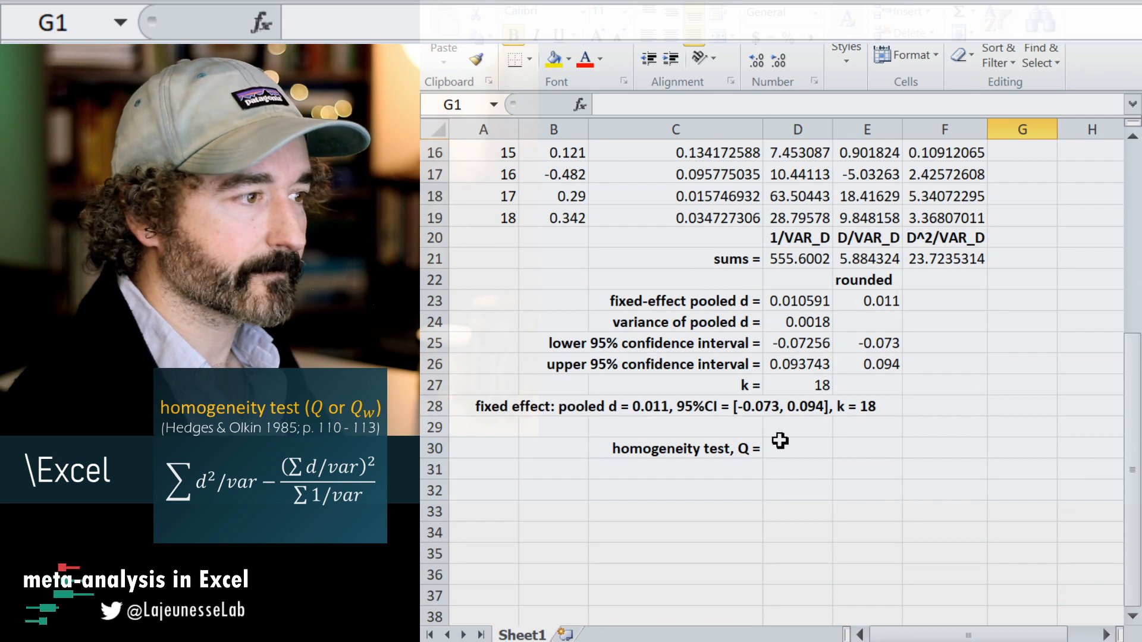
# Enter the homogeneity test formula =F20-((E21)^2)/D21 in D30.
pyautogui.click(810, 457)
pyautogui.click(656, 100)
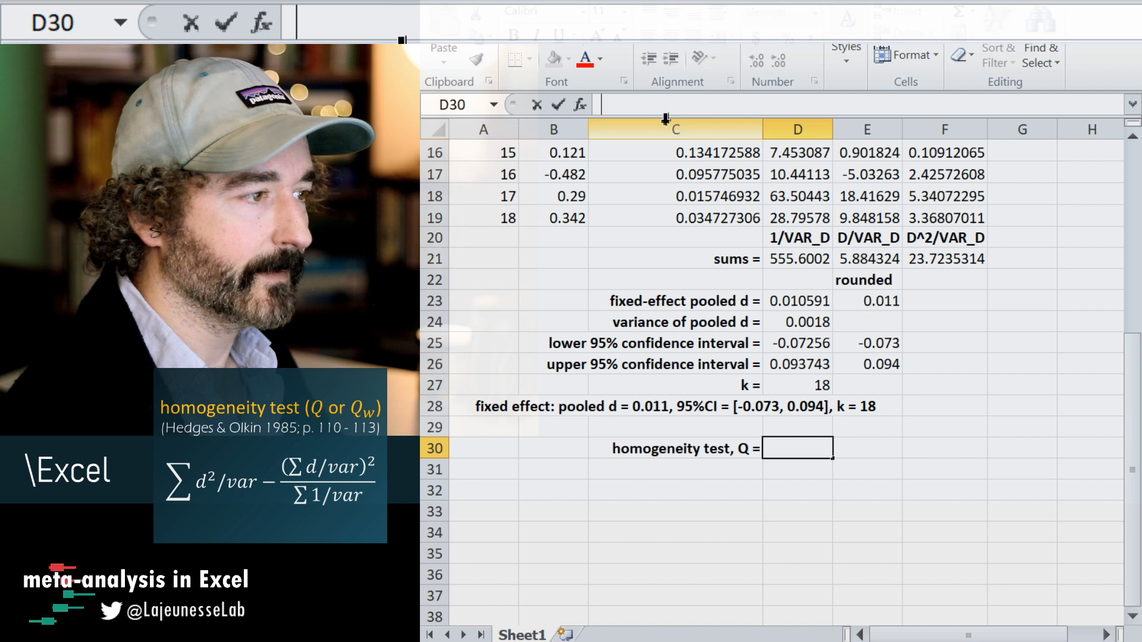
pyautogui.write('=')
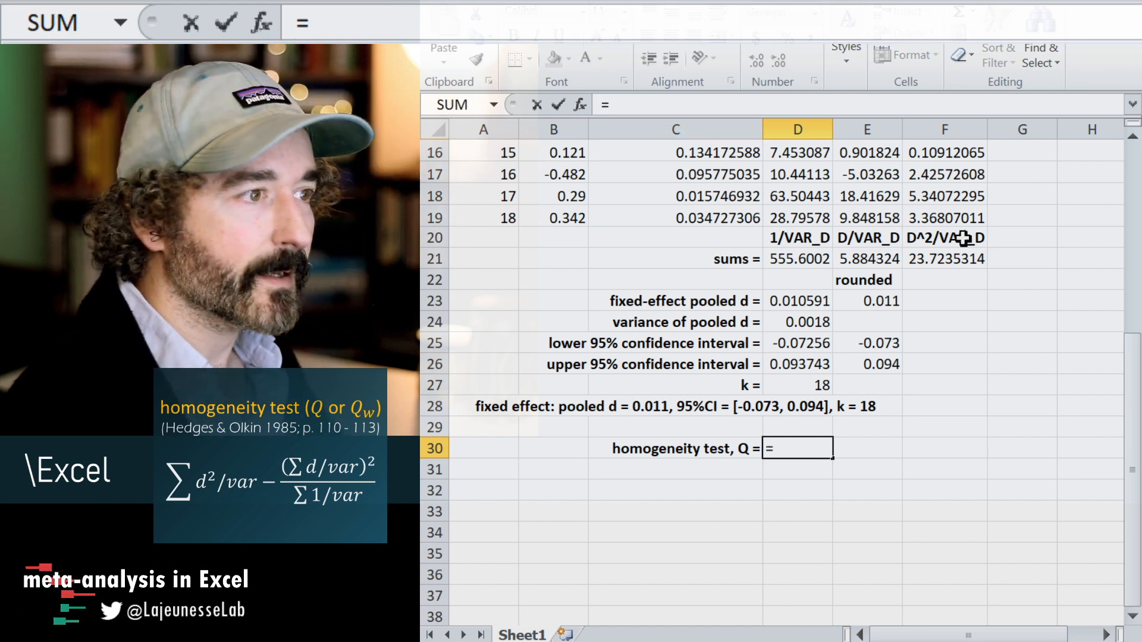
pyautogui.click(940, 239)
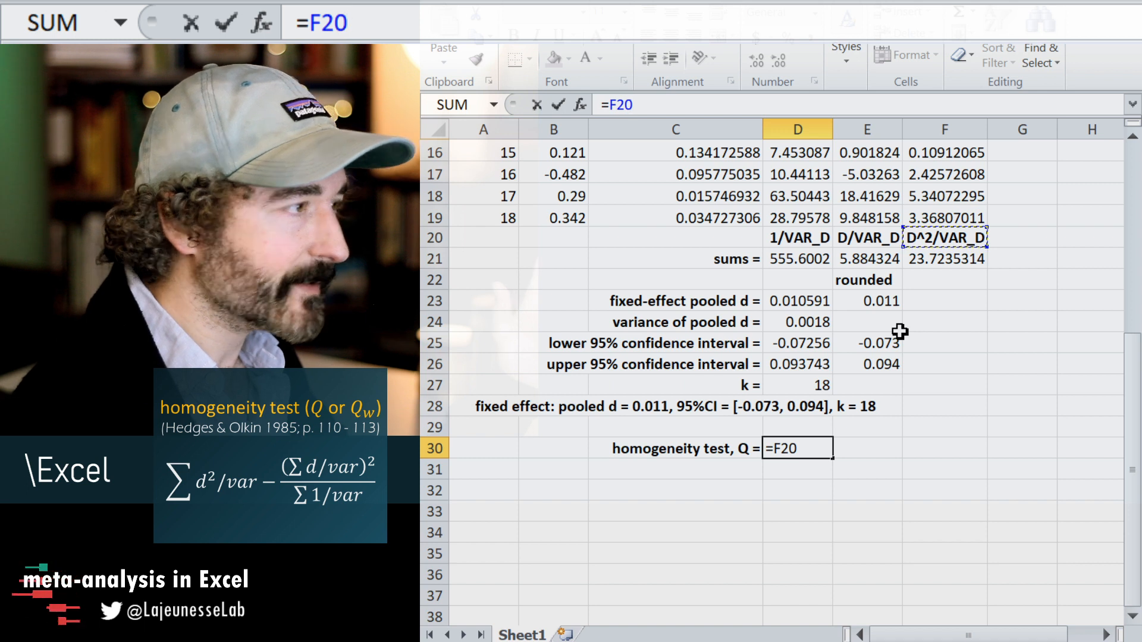
pyautogui.write('-')
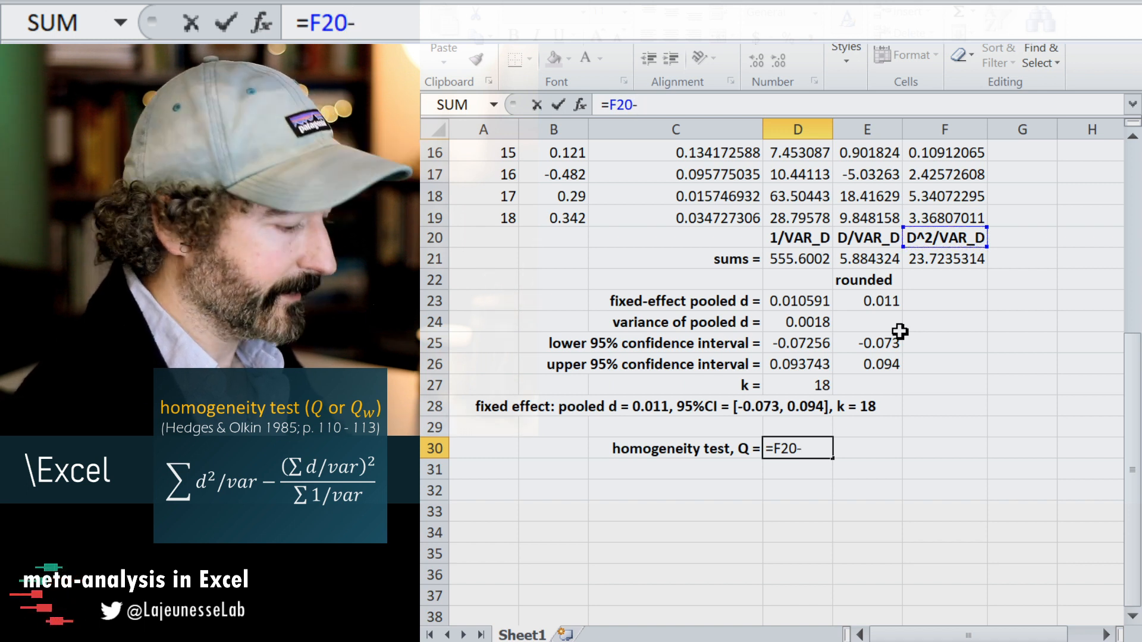
pyautogui.write('()^2)')
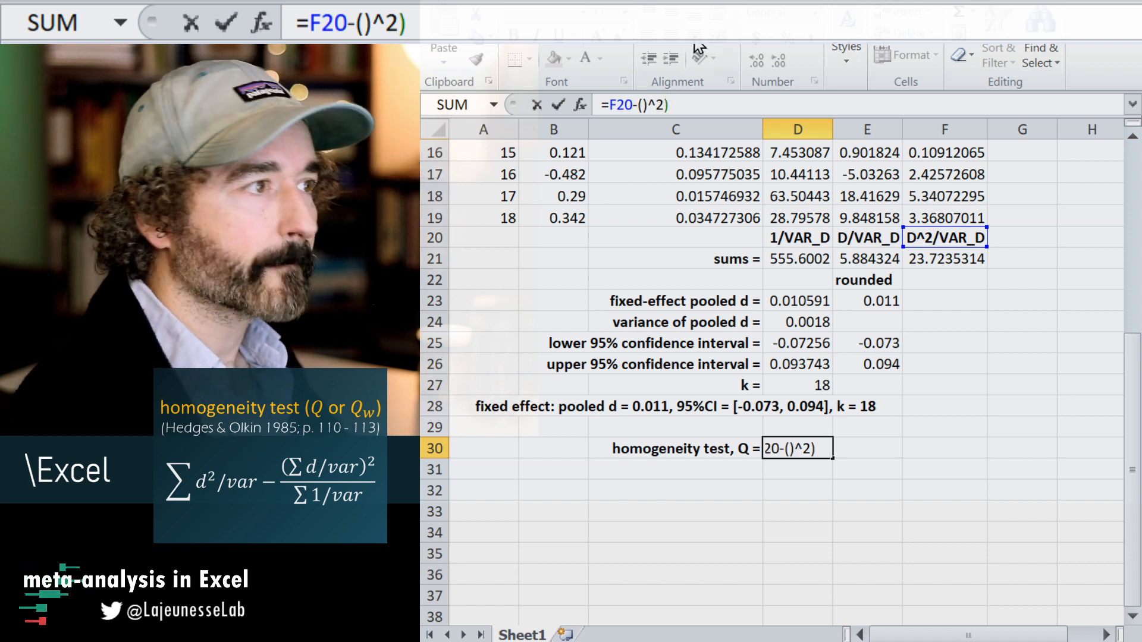
pyautogui.click(641, 105)
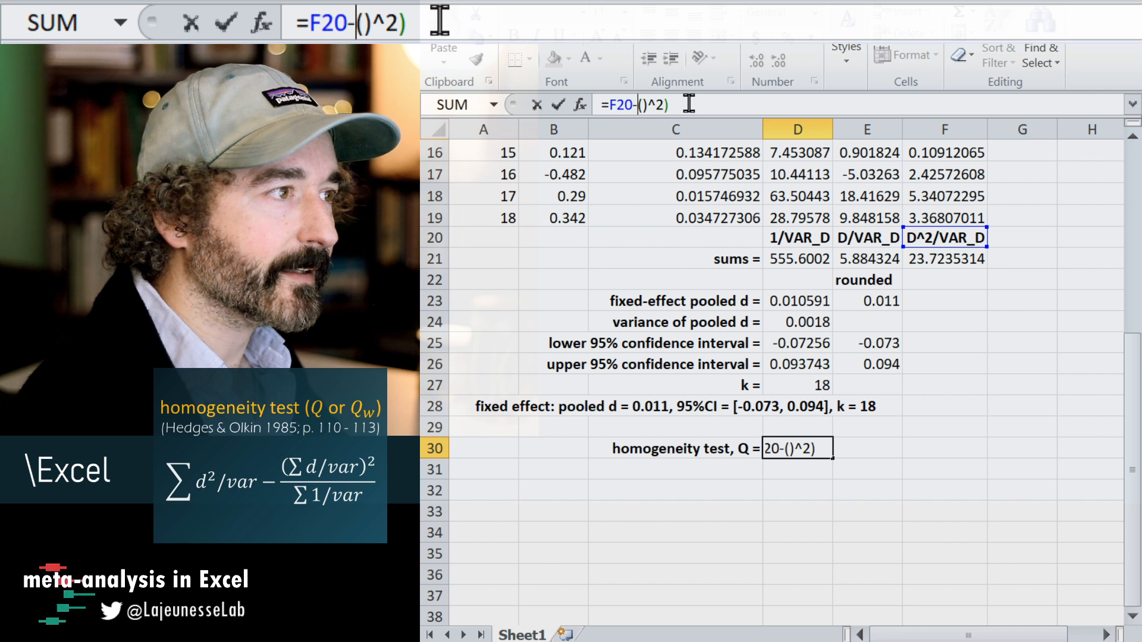
pyautogui.write('()^2)')
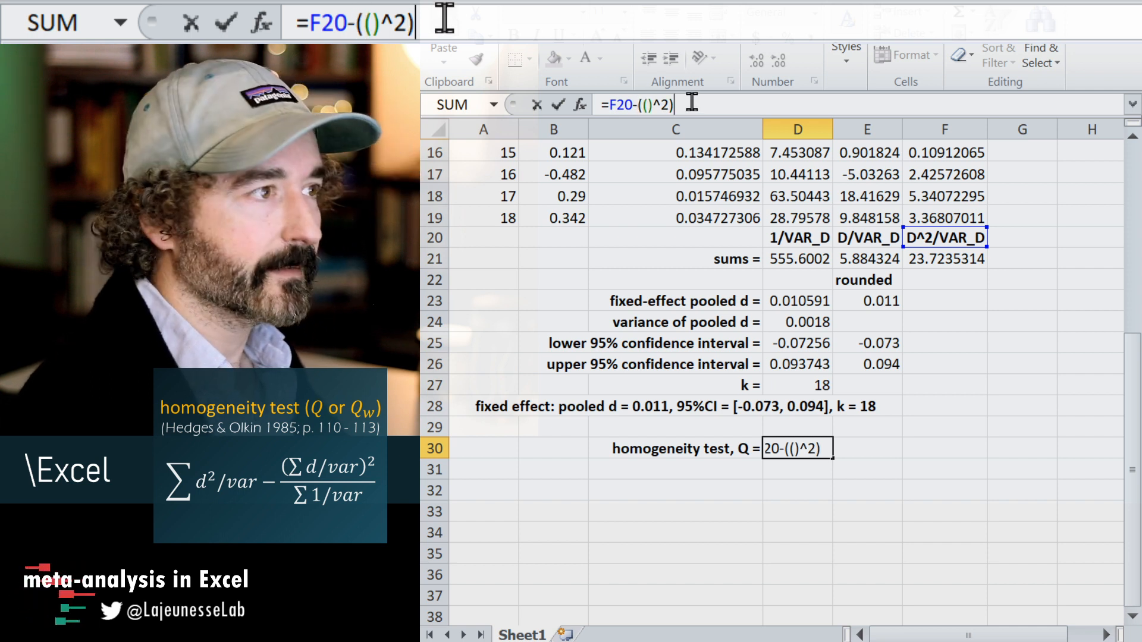
pyautogui.write('/')
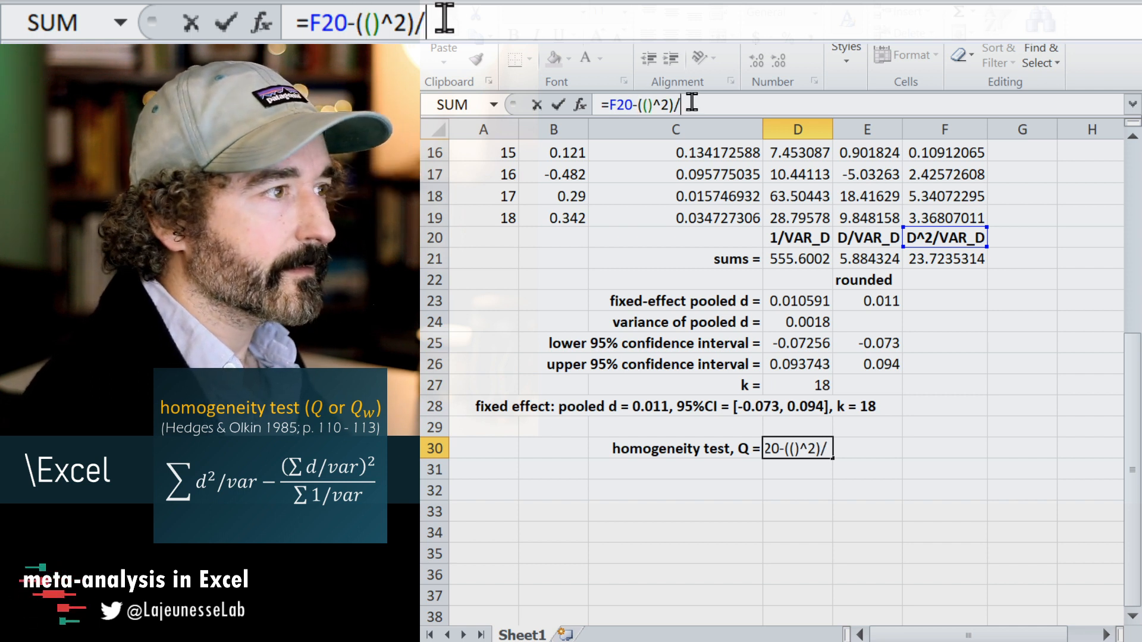
pyautogui.click(806, 259)
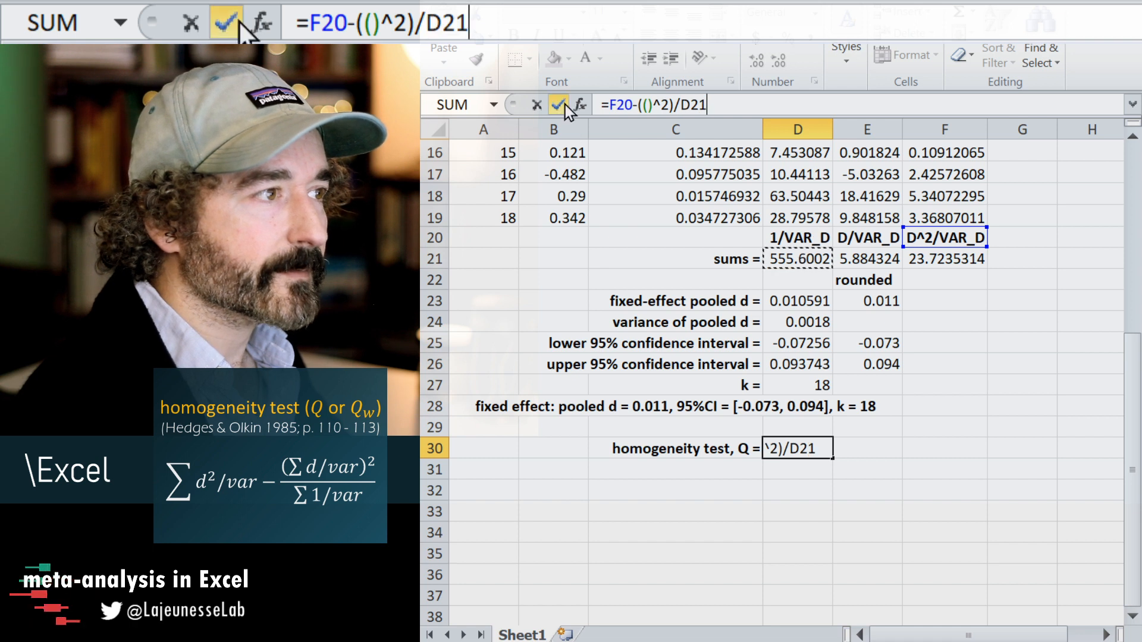
pyautogui.click(646, 104)
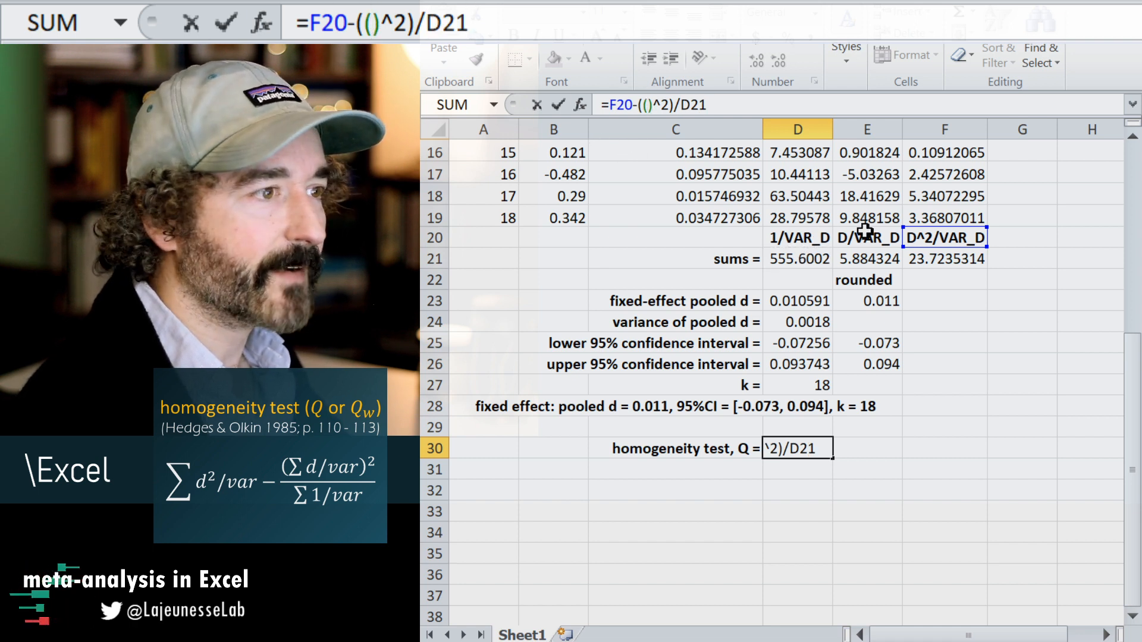
pyautogui.click(872, 260)
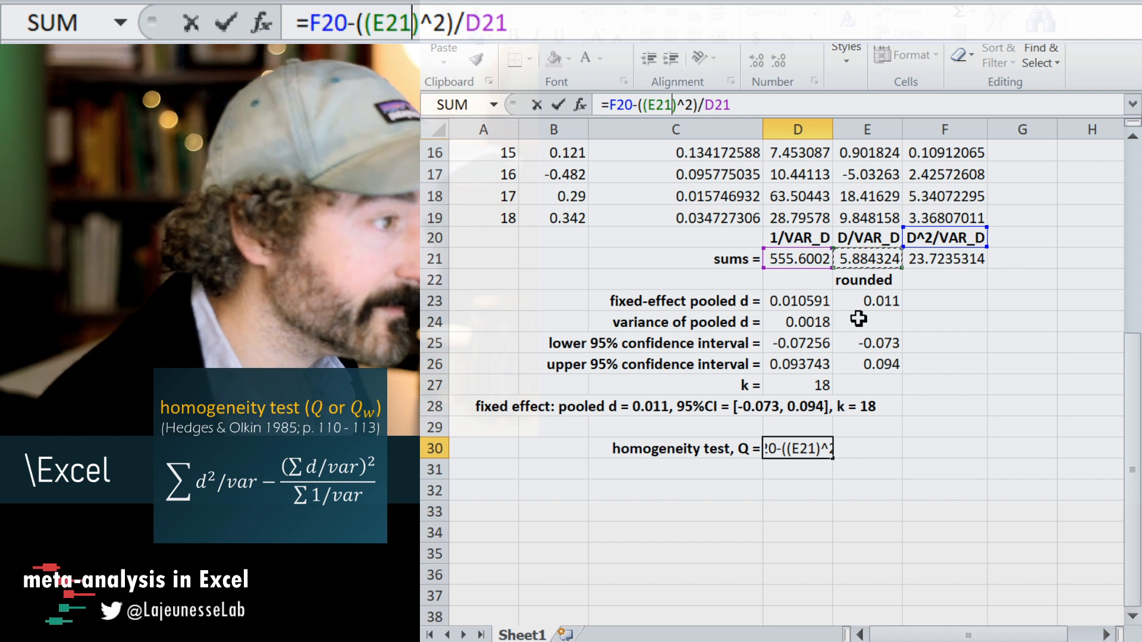
pyautogui.press('Return')
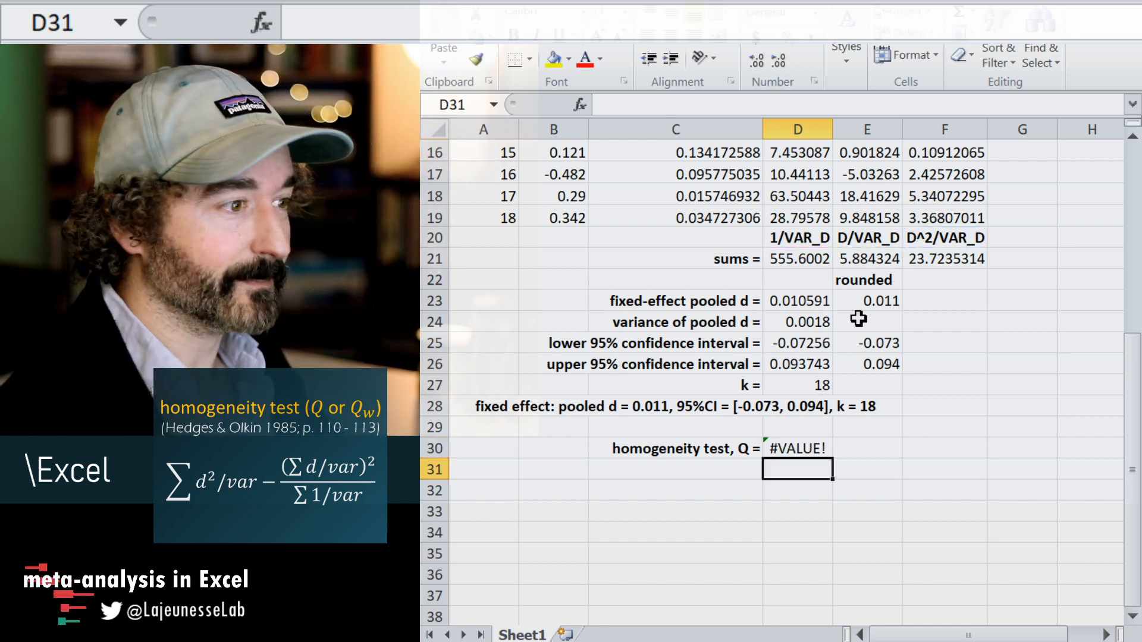
# Correct the Q formula in D30 to reference F21 instead of F20, giving =F21-((E21)^2)/D21.
pyautogui.click(803, 449)
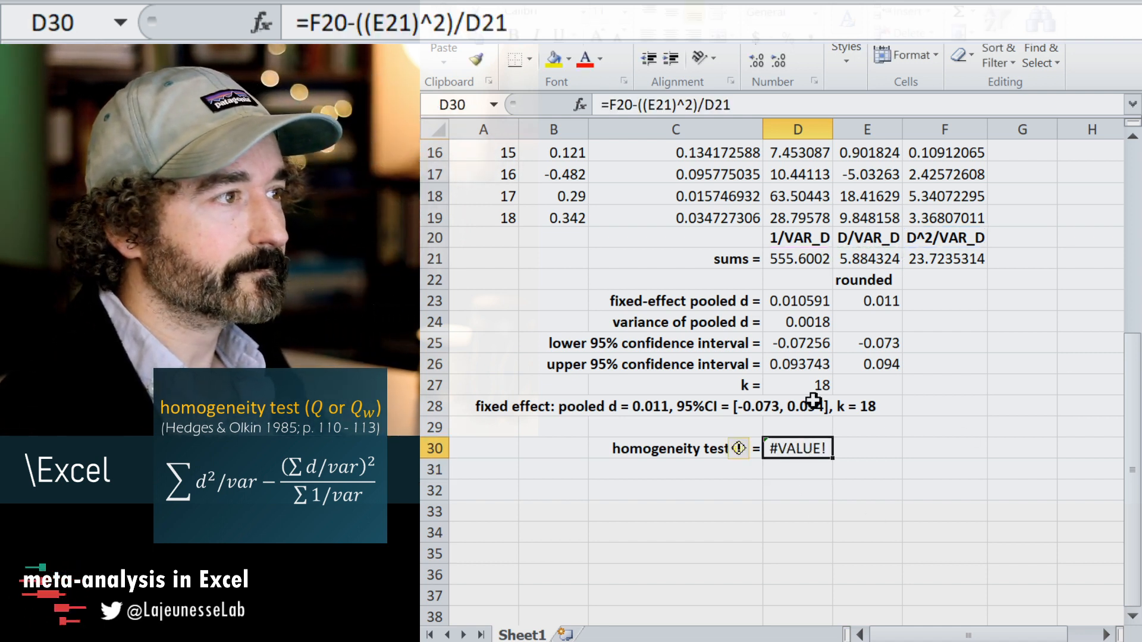
pyautogui.click(656, 105)
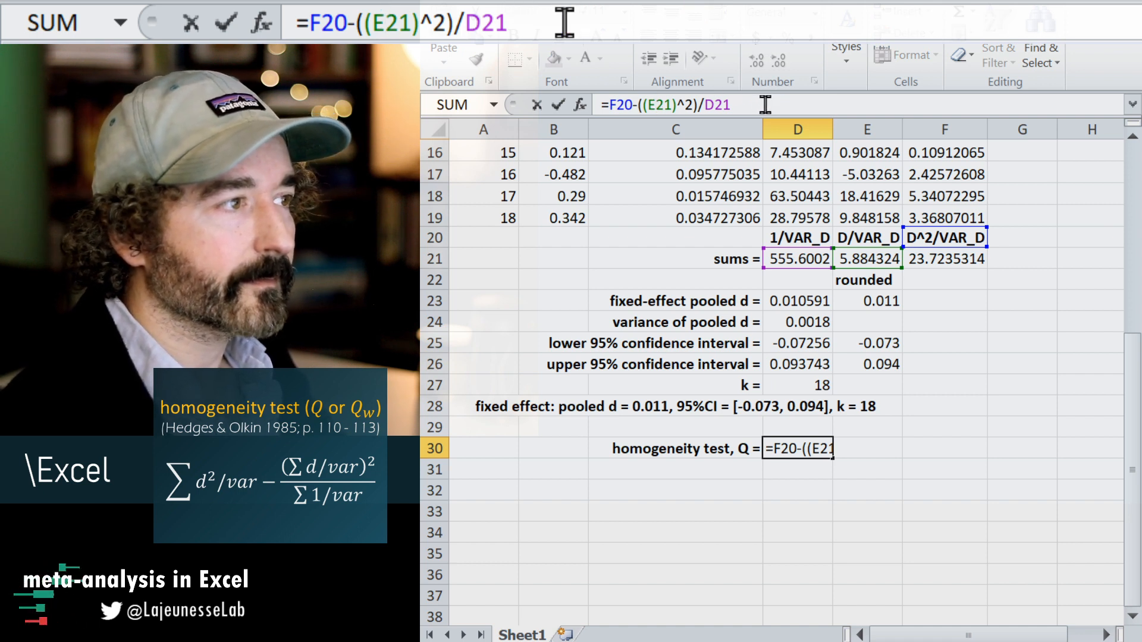
pyautogui.moveTo(940, 246); pyautogui.dragTo(943, 268)
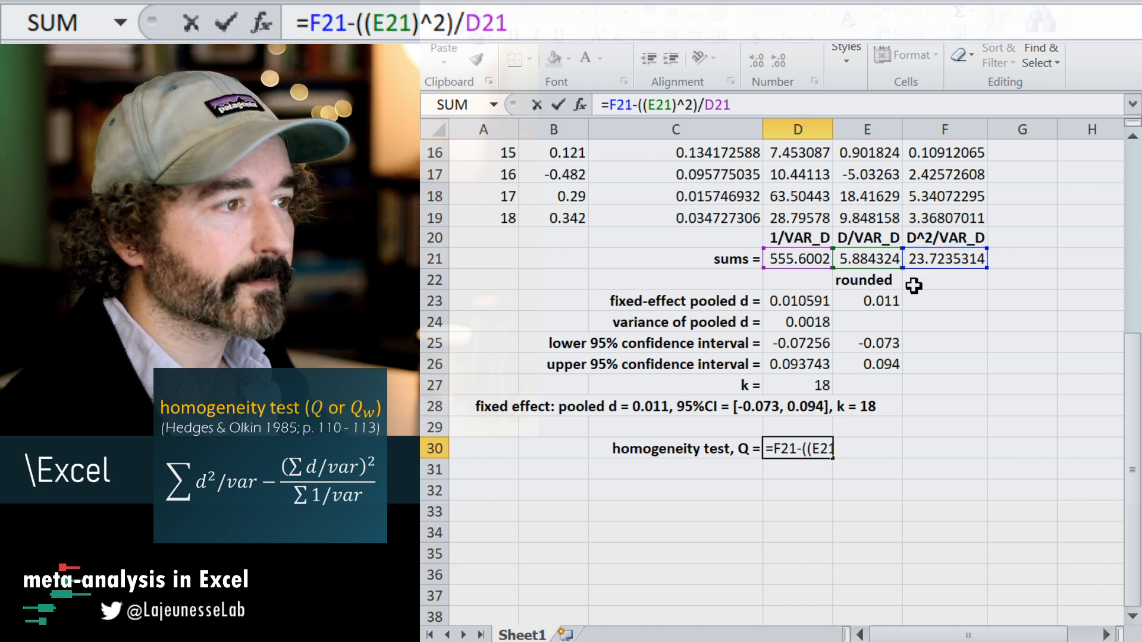
pyautogui.press('Return')
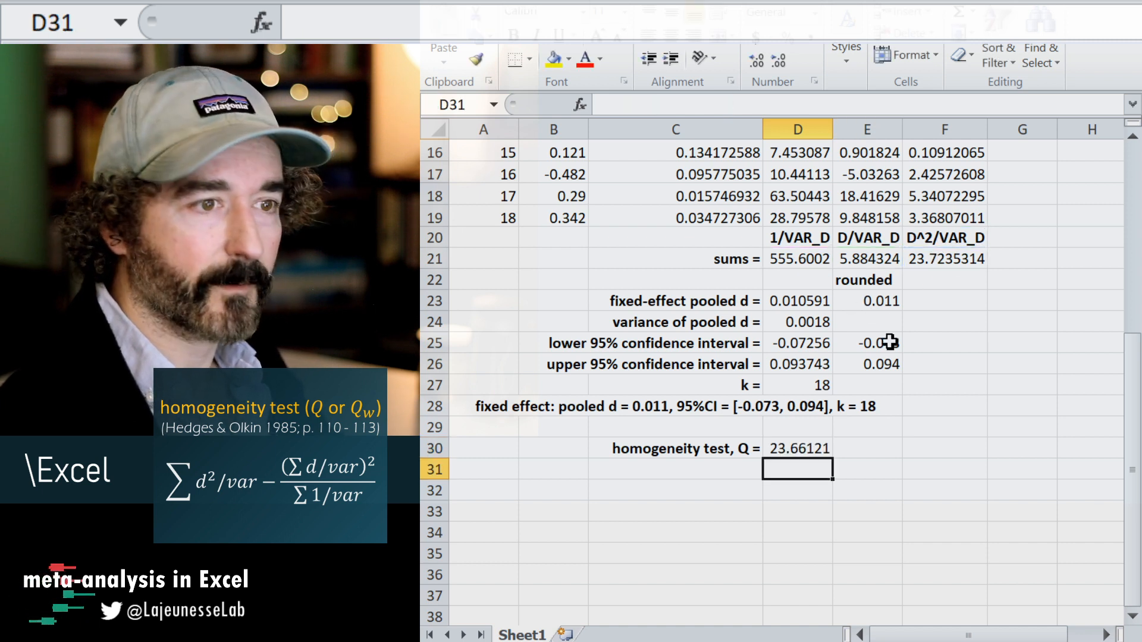
pyautogui.click(786, 452)
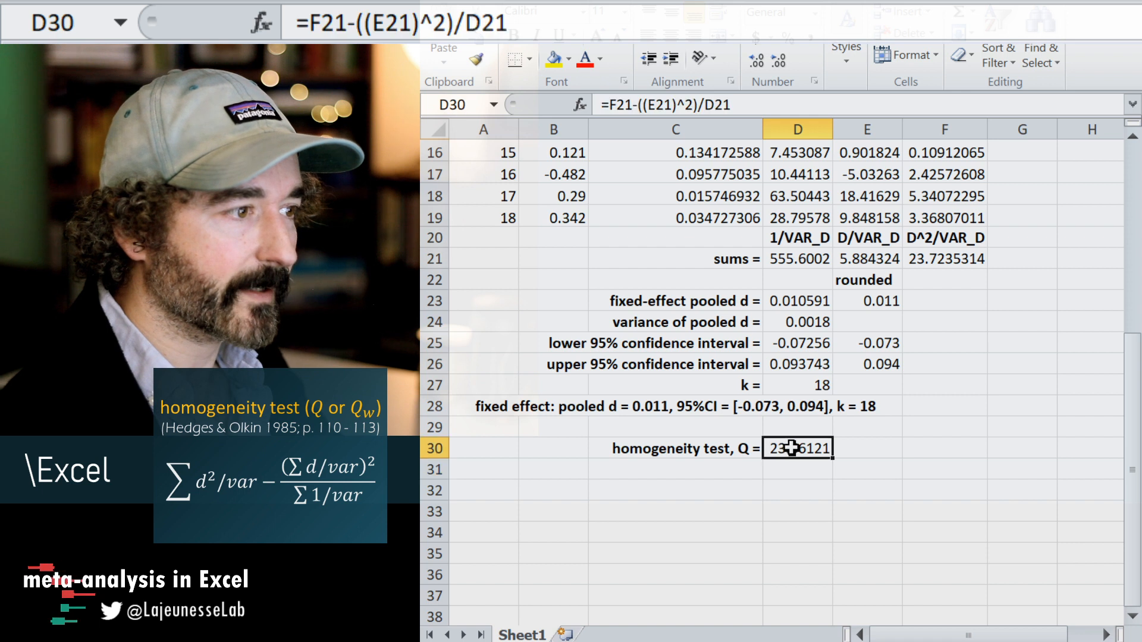
pyautogui.click(693, 467)
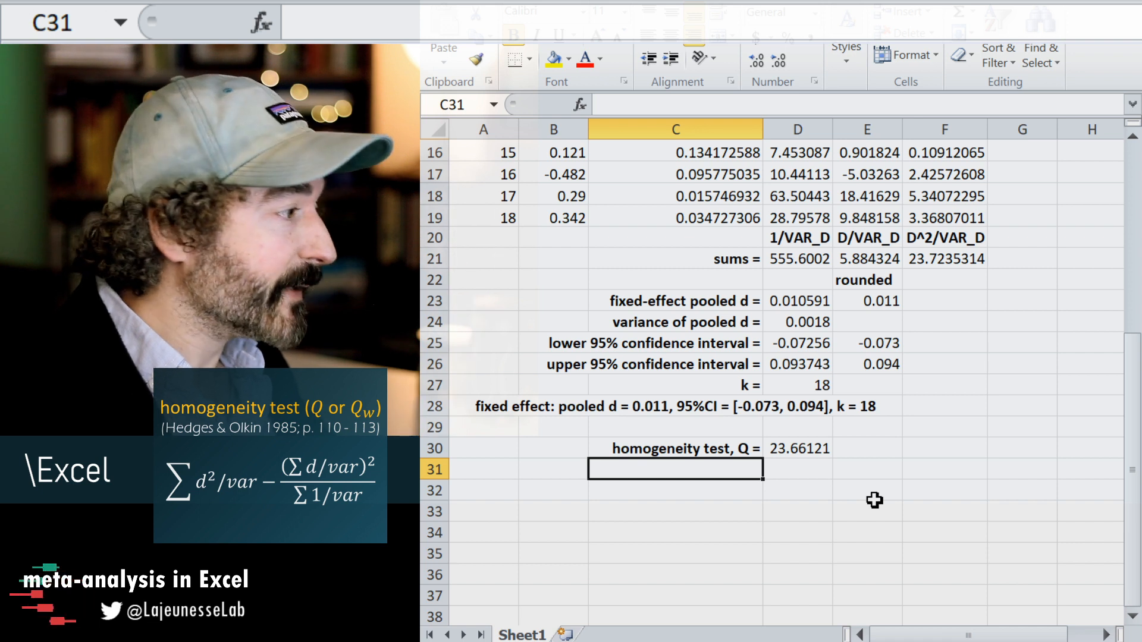
# Label C31 "p =" and enter the formula =1 - CHISDIST(D30,D27-1, TRUE) in D31.
pyautogui.write('p =')
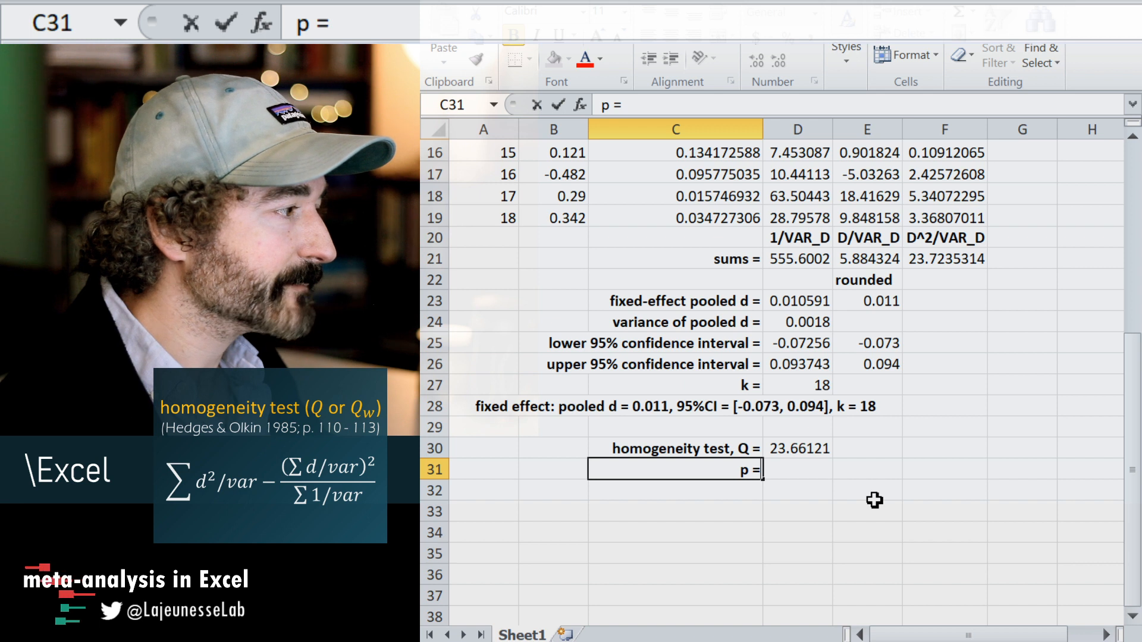
pyautogui.click(798, 468)
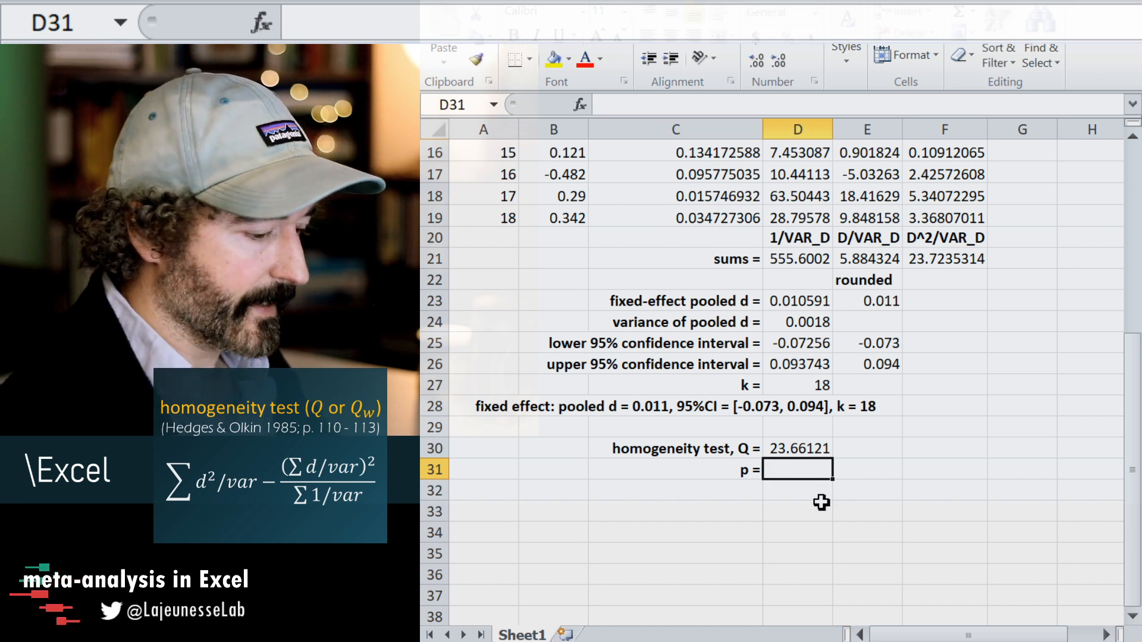
pyautogui.write('=')
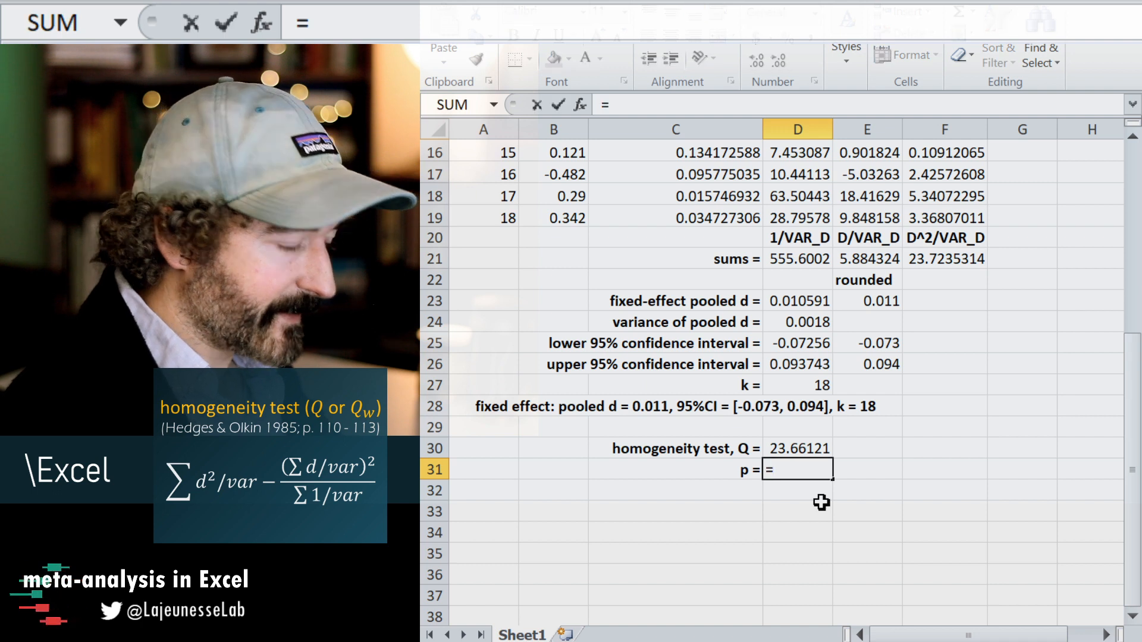
pyautogui.write('1')
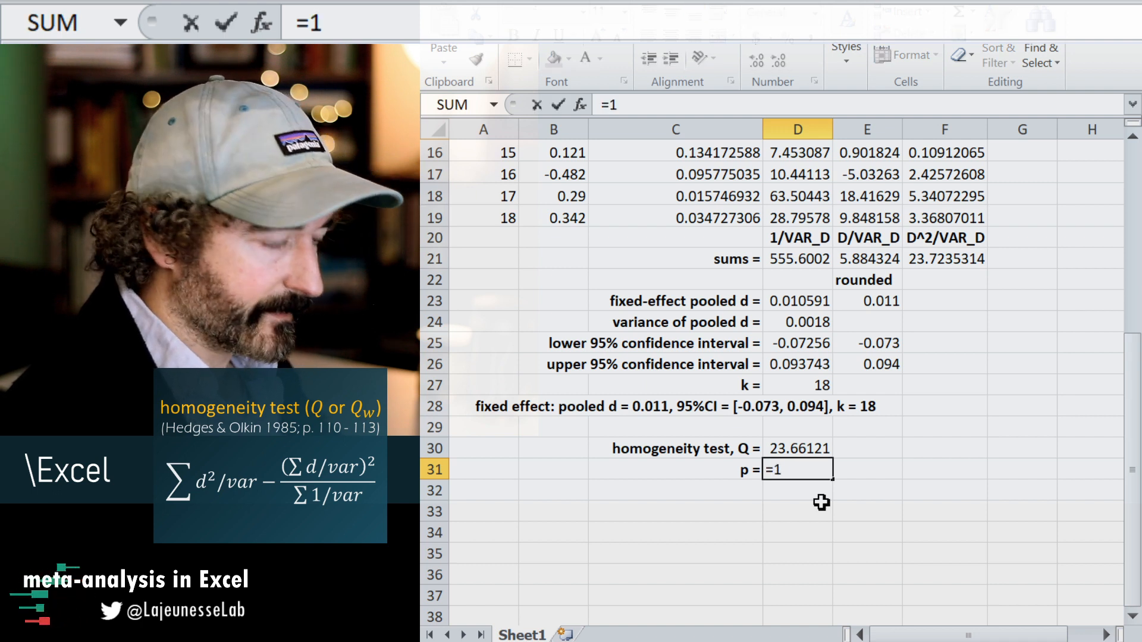
pyautogui.write(' - ')
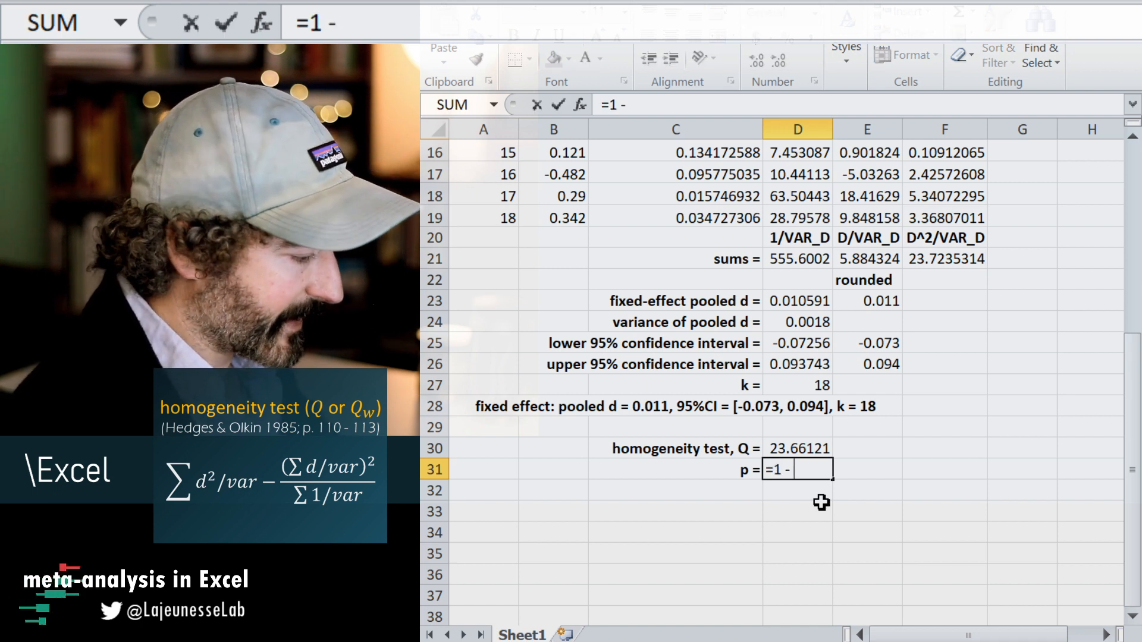
pyautogui.write('CHISDIST')
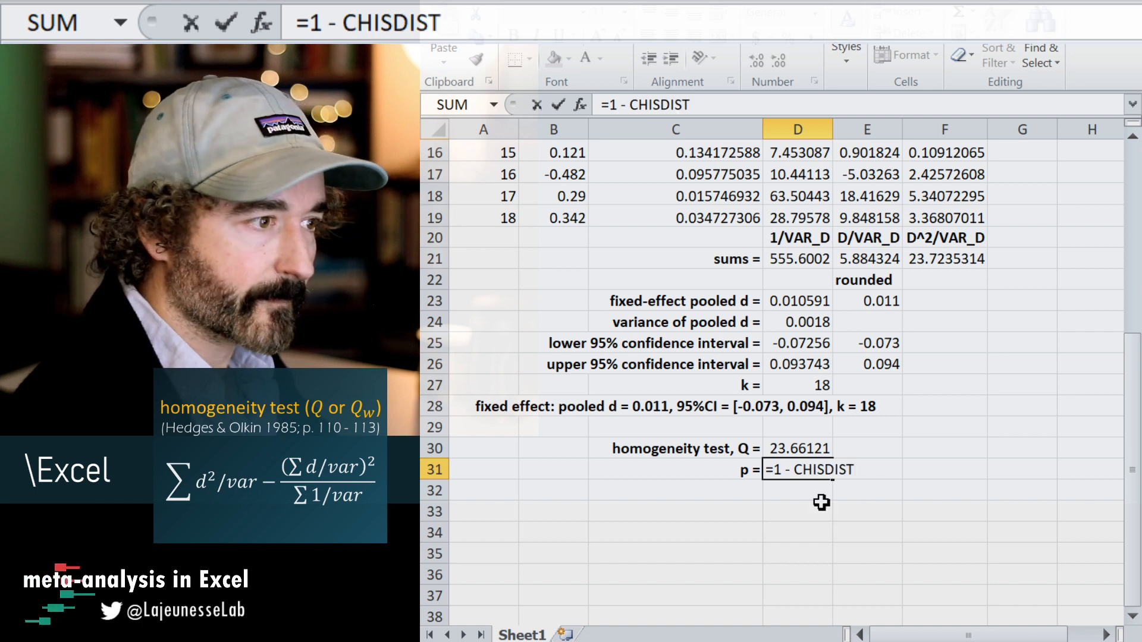
pyautogui.write('(')
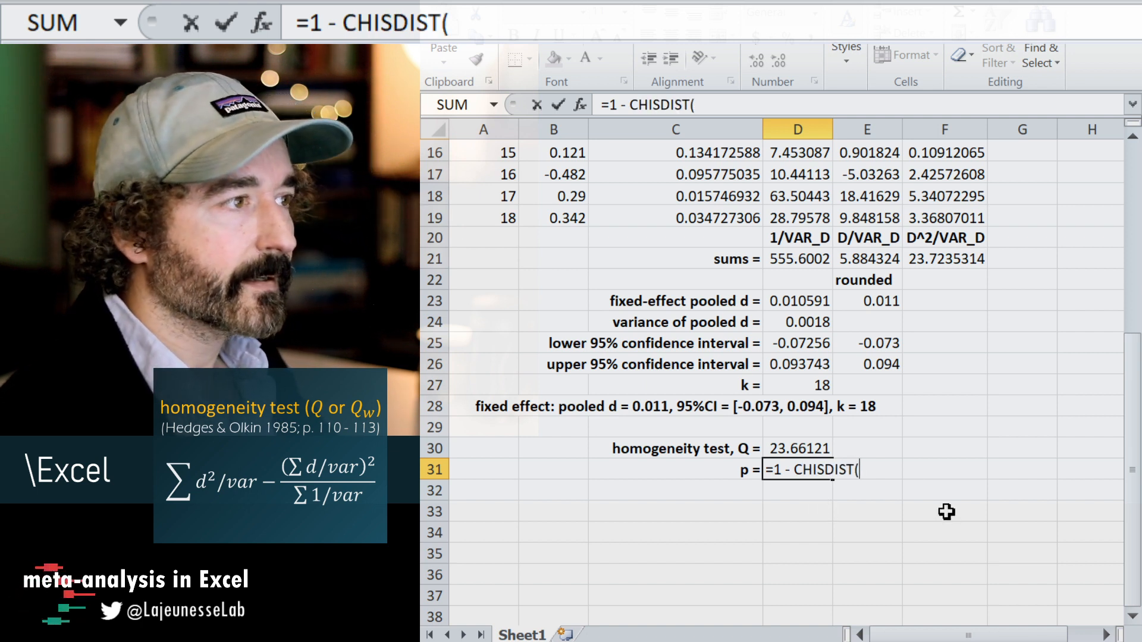
pyautogui.click(799, 448)
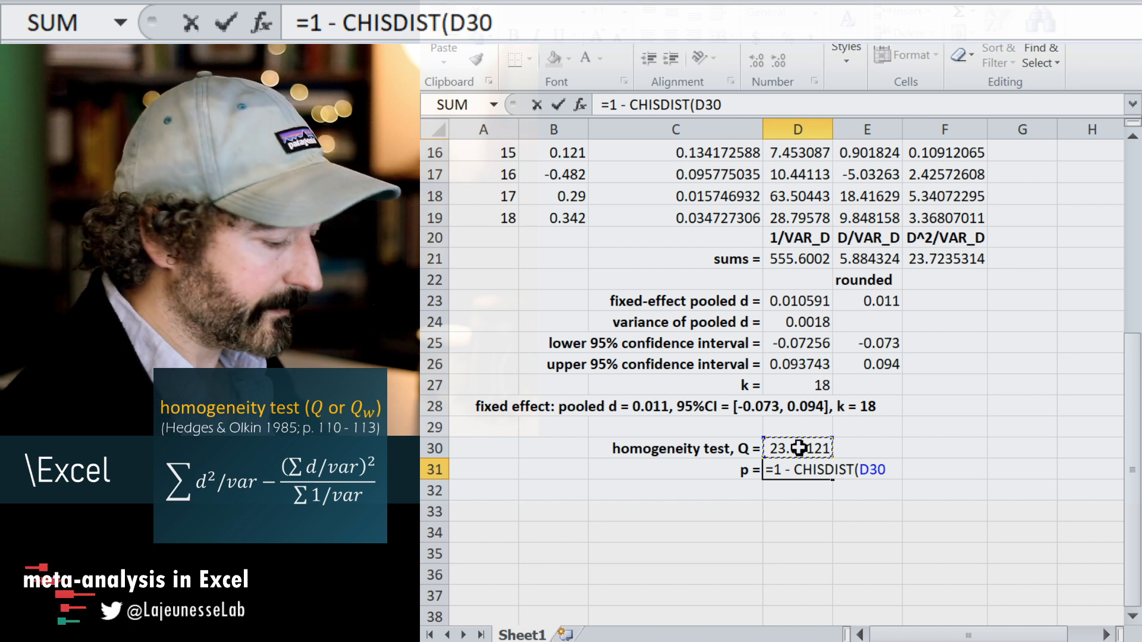
pyautogui.write(',')
pyautogui.click(781, 385)
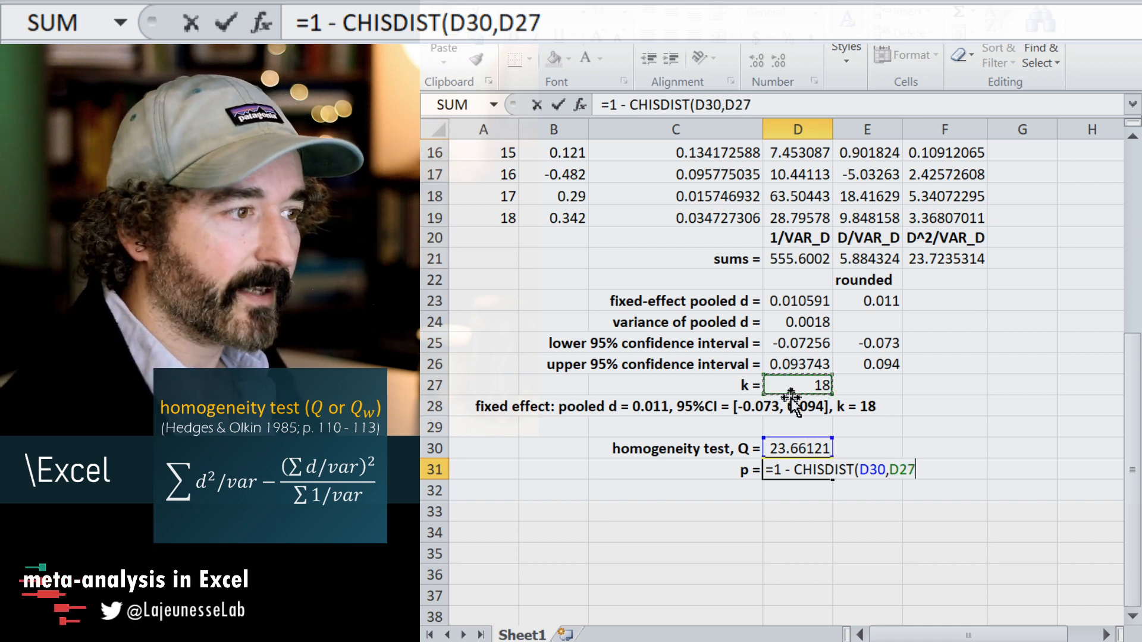
pyautogui.write('-1')
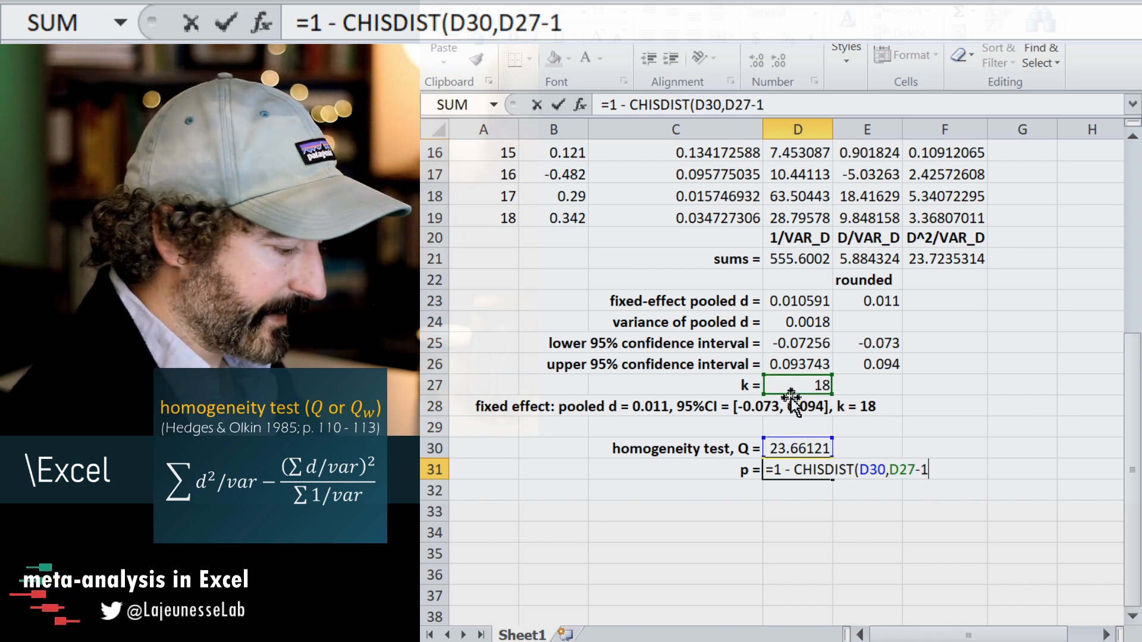
pyautogui.write(', TRUE)')
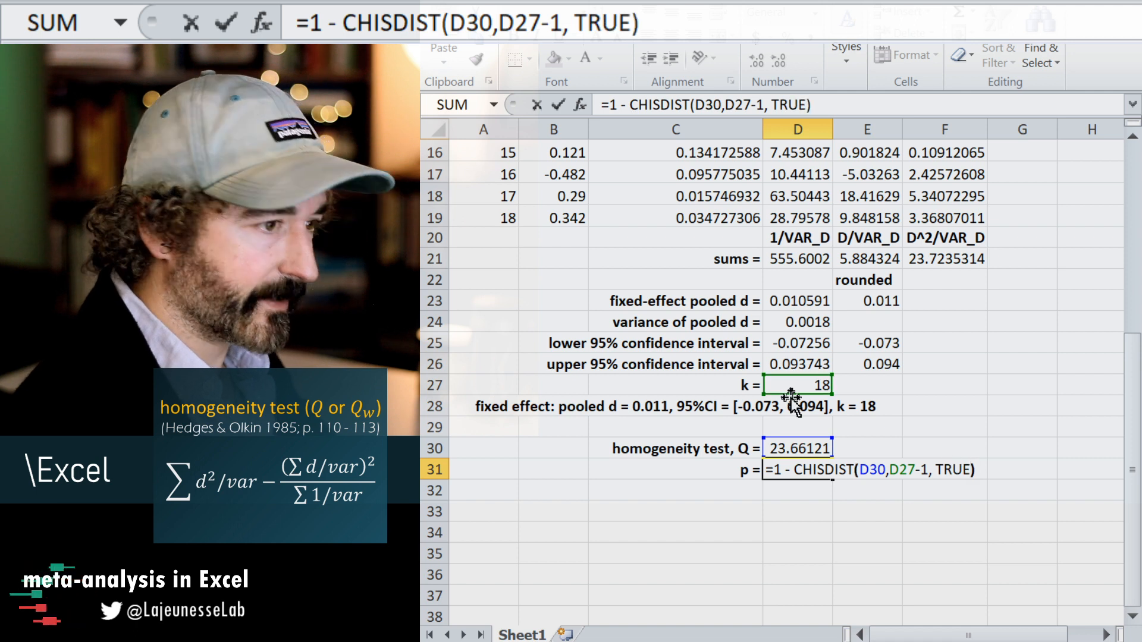
pyautogui.press('Return')
pyautogui.press('Up')
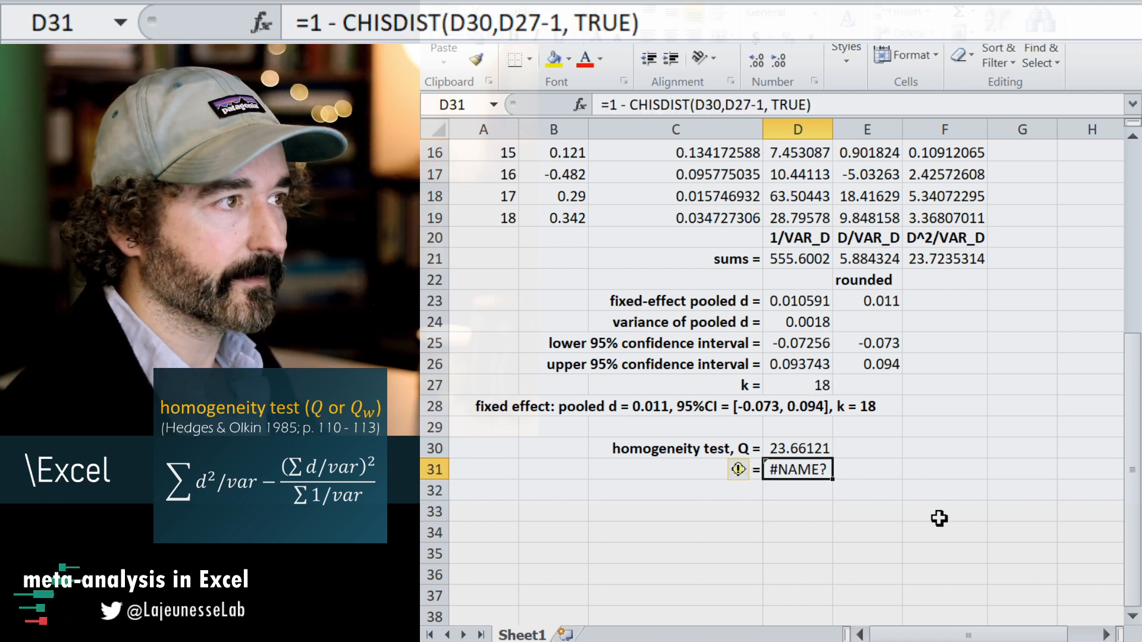
# Correct the function name in the D31 formula to CHISQ.DIST, giving =1 - CHISQ.DIST(D30,D27-1, TRUE).
pyautogui.click(671, 105)
pyautogui.doubleClick(672, 105)
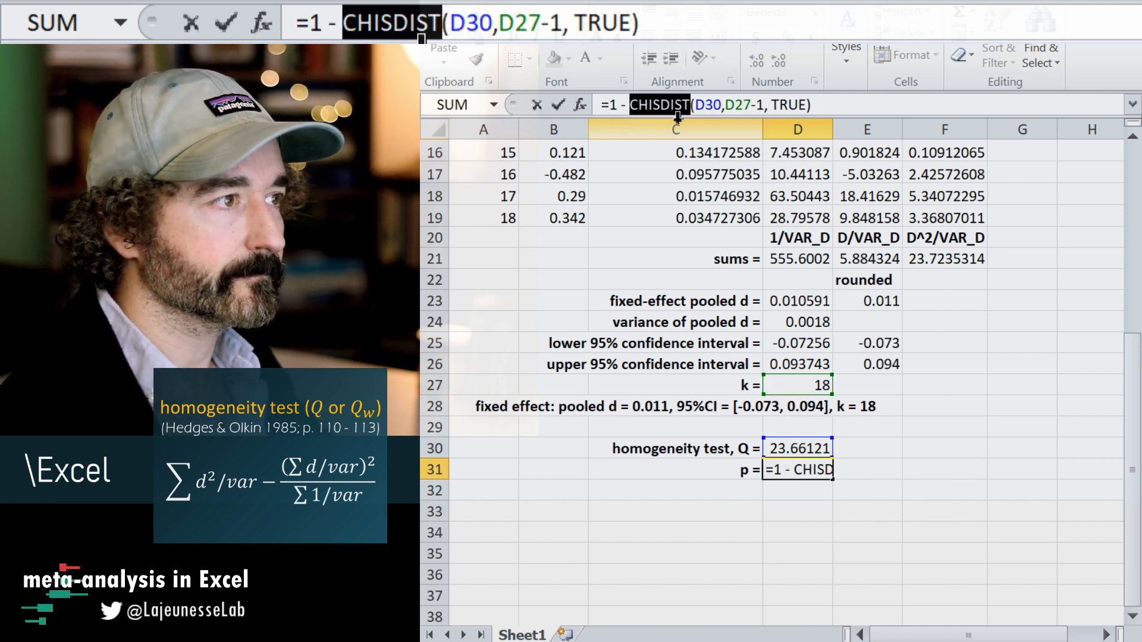
pyautogui.press('BackSpace')
pyautogui.write('CH')
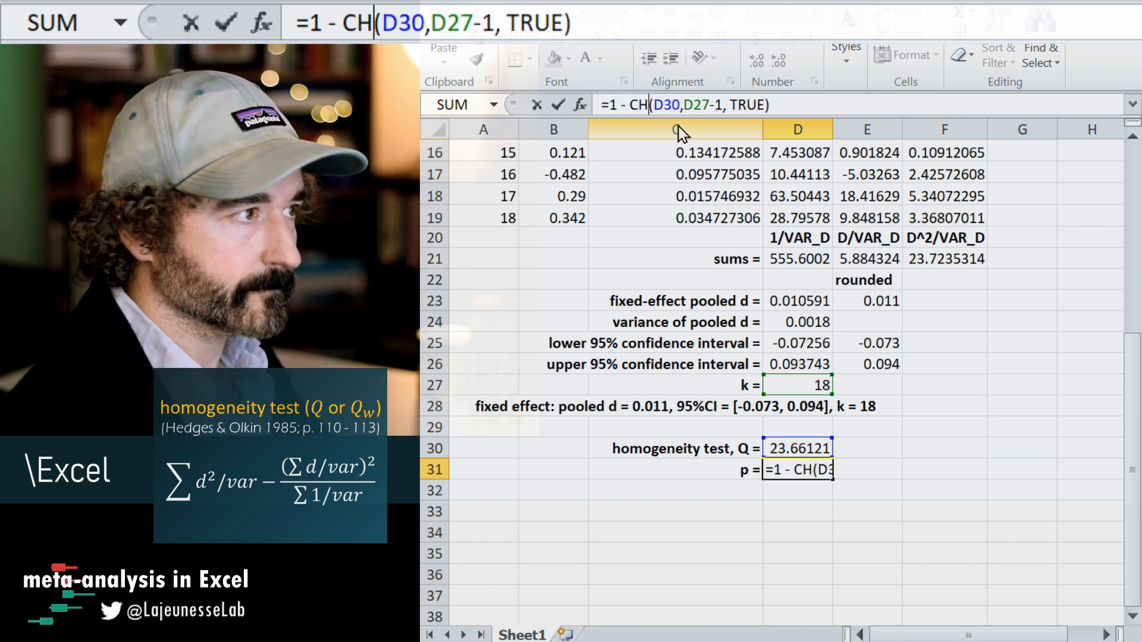
pyautogui.write('ISQ.DIST')
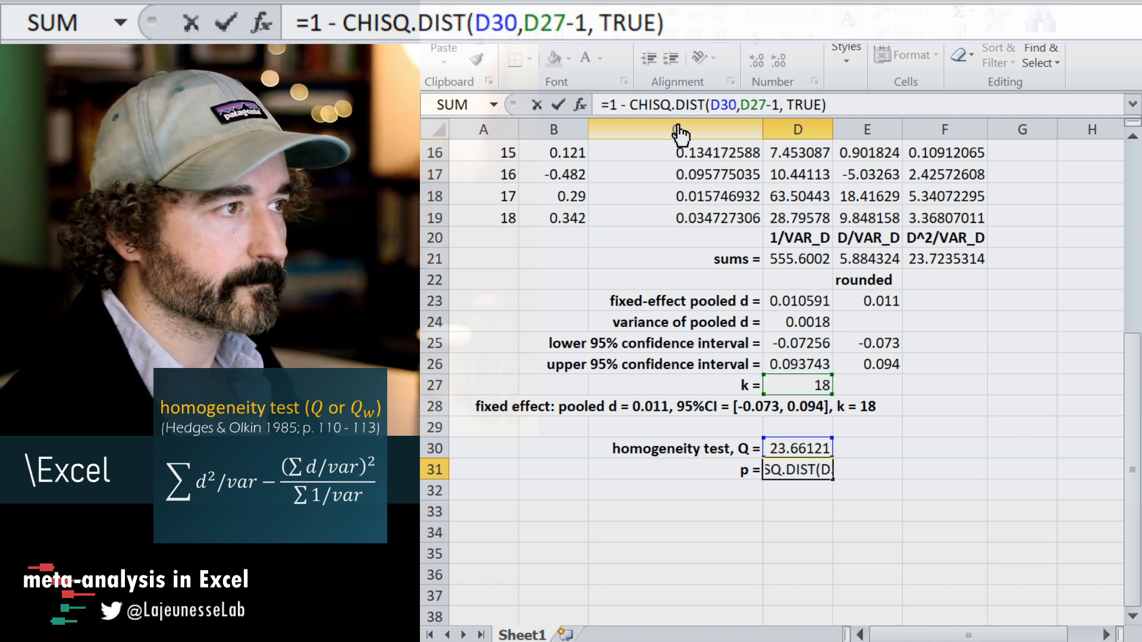
pyautogui.press('Return')
pyautogui.press('Up')
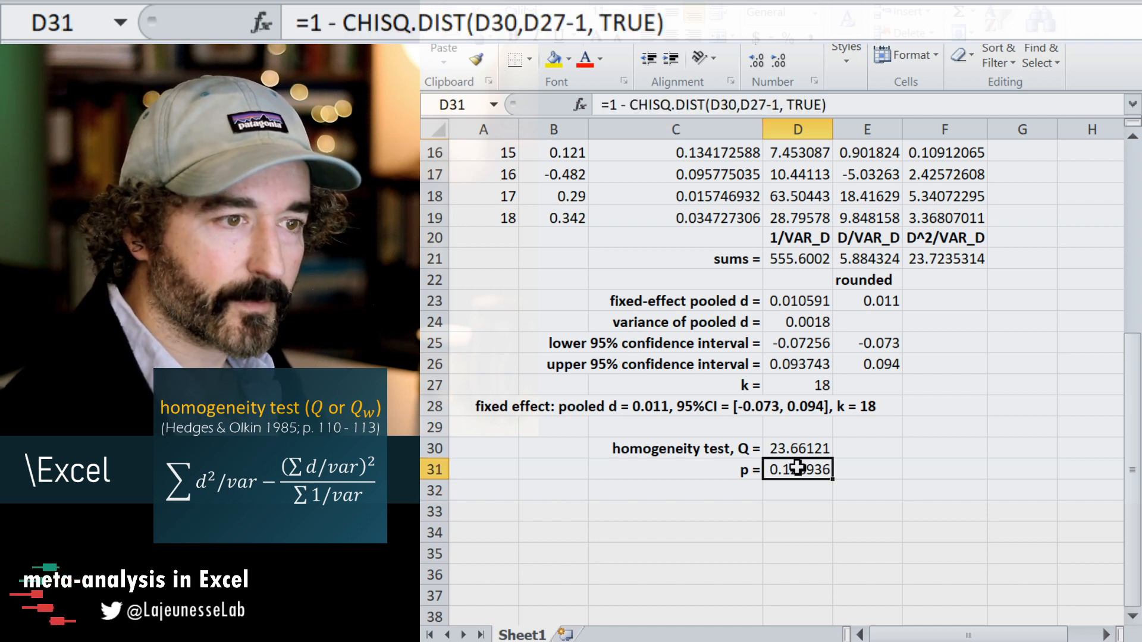
pyautogui.click(750, 511)
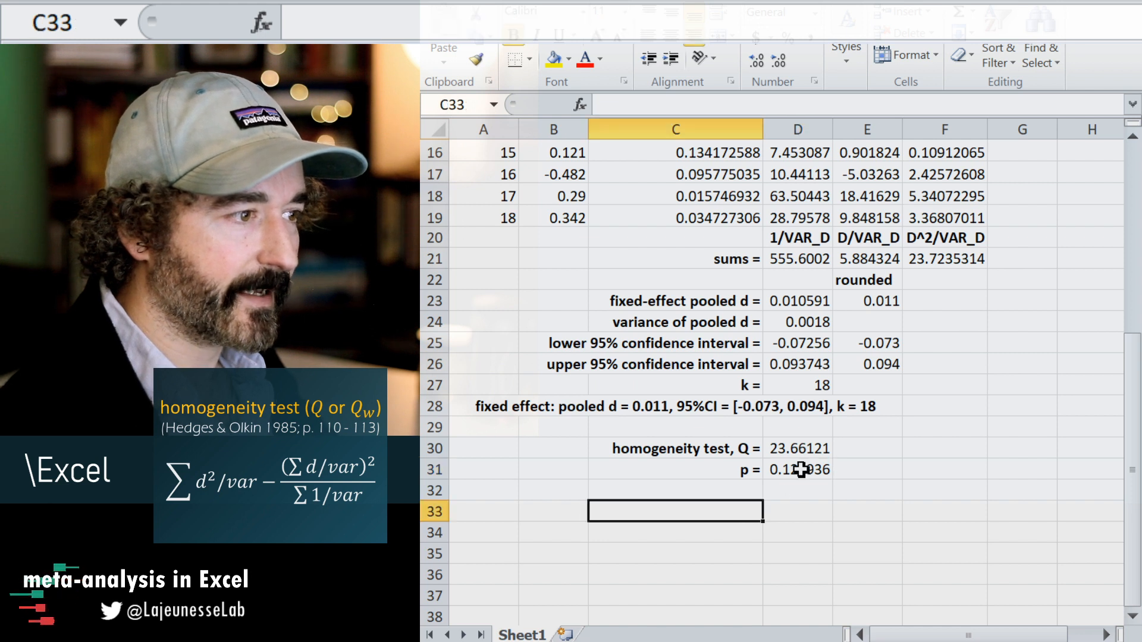
pyautogui.click(800, 470)
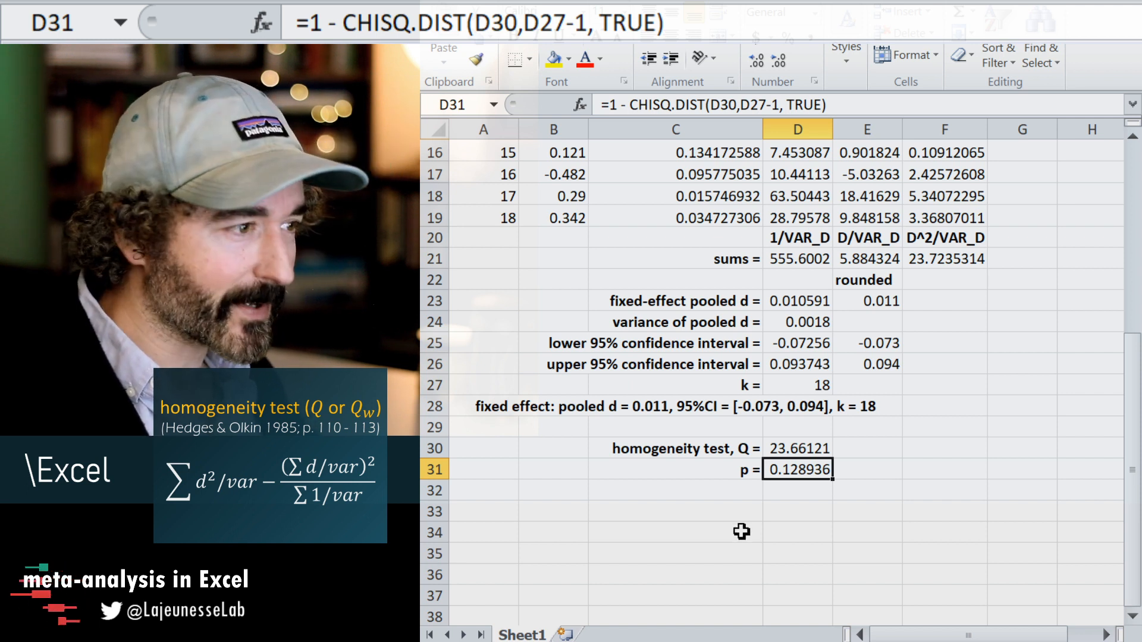
pyautogui.click(728, 514)
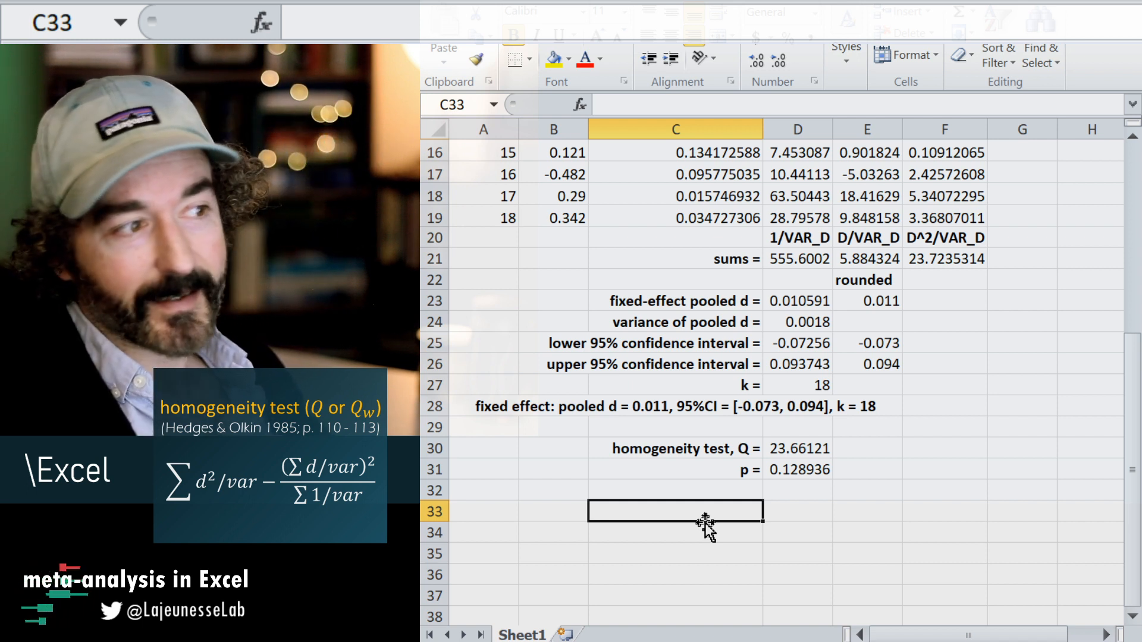
pyautogui.click(688, 487)
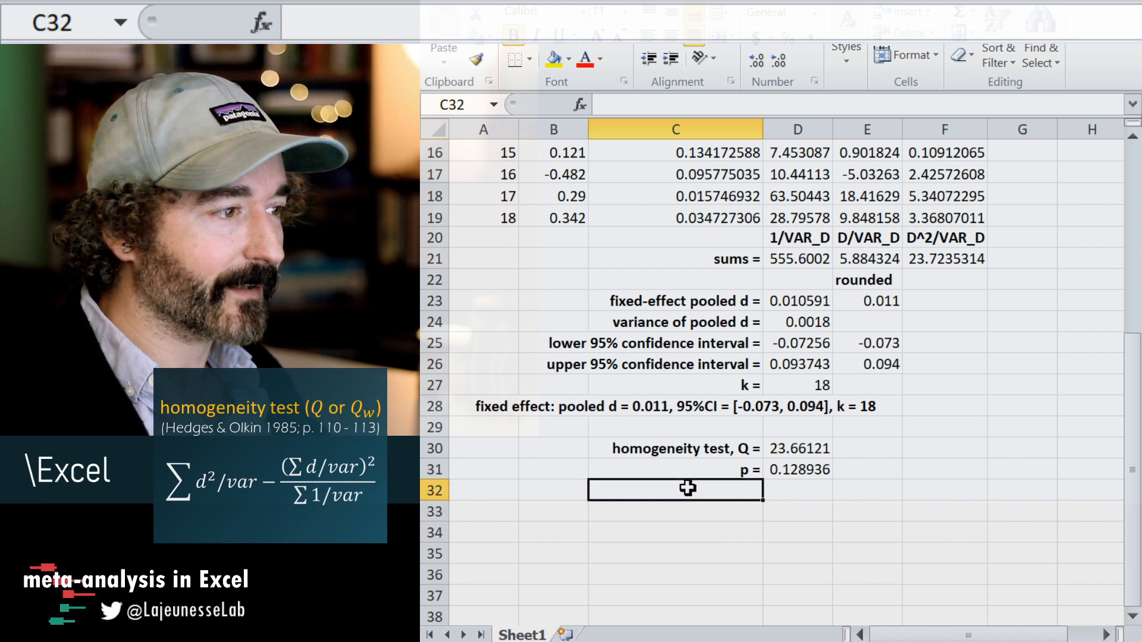
pyautogui.write('=')
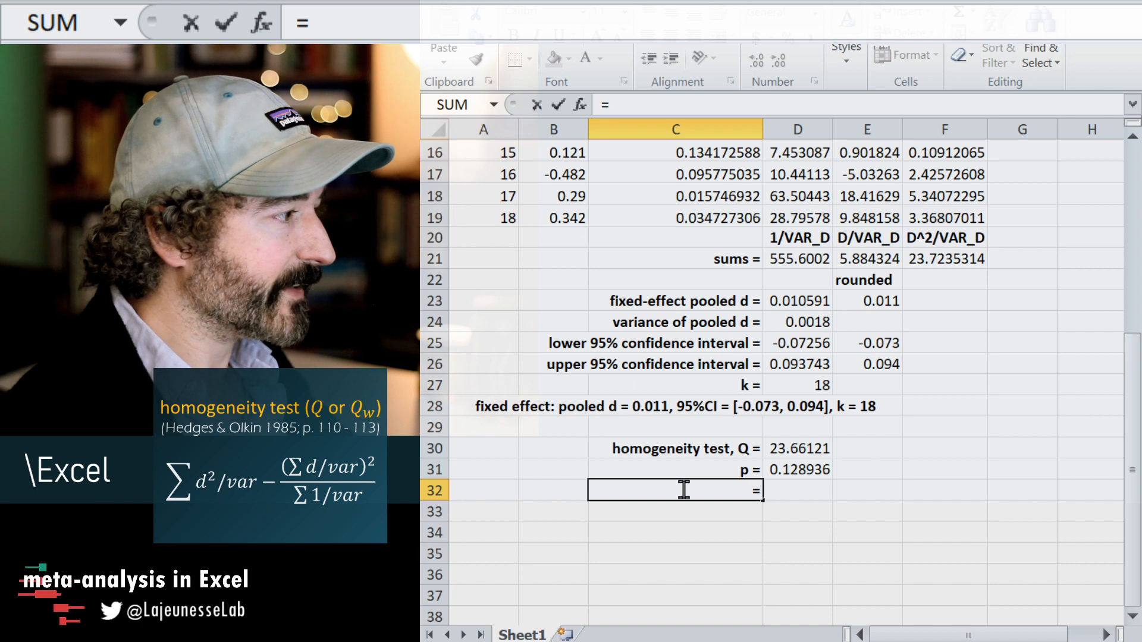
pyautogui.press('Escape')
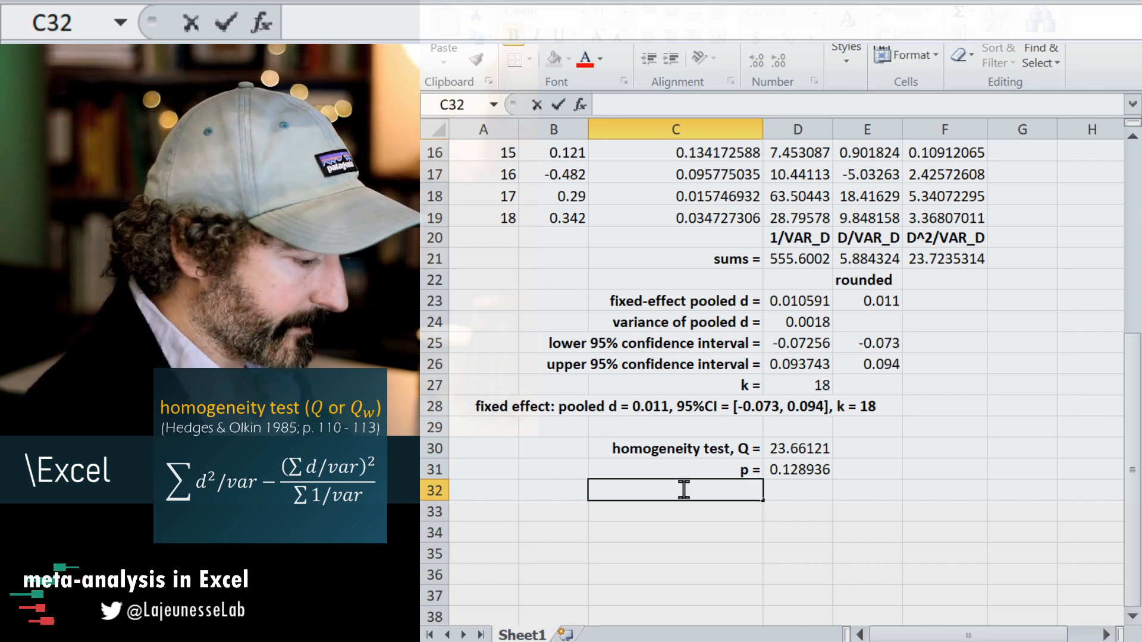
pyautogui.write('=con')
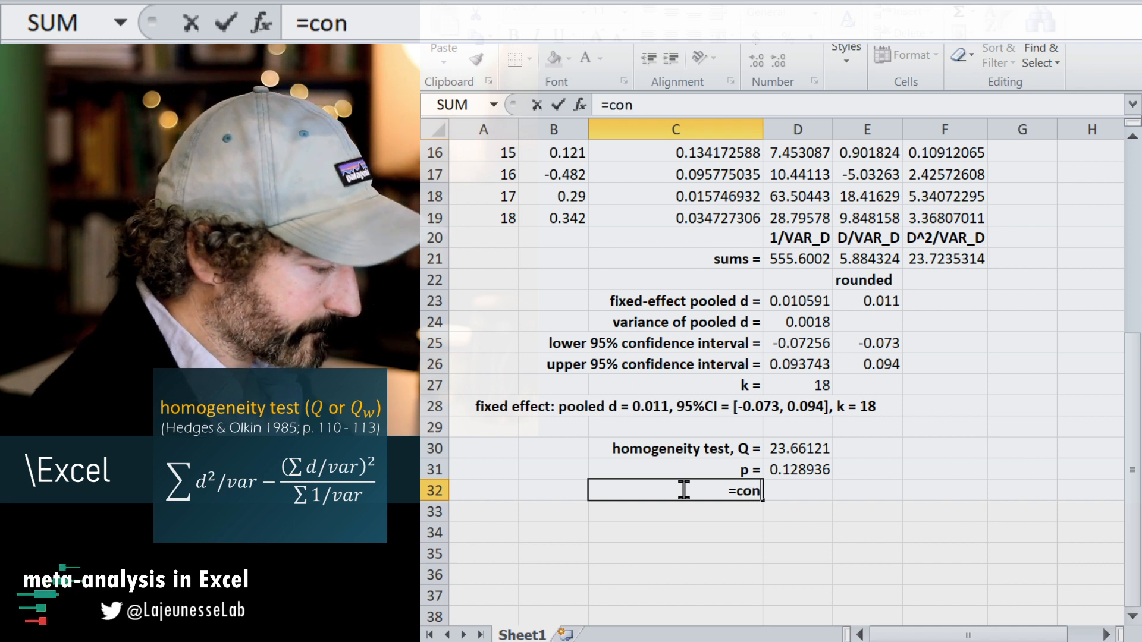
pyautogui.press('Tab')
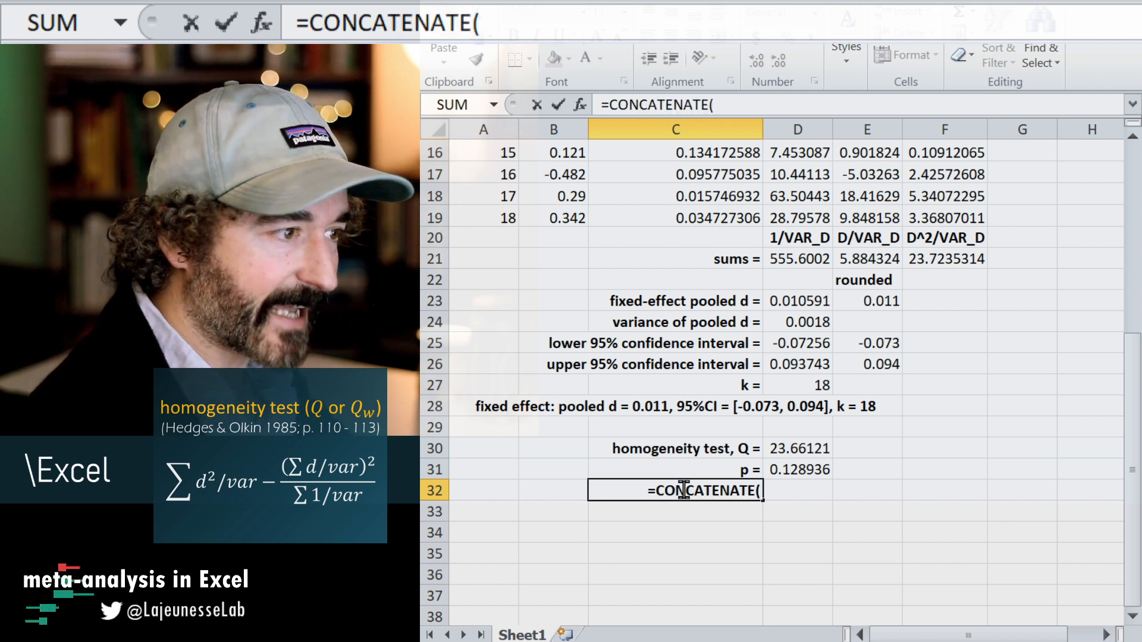
pyautogui.write('"')
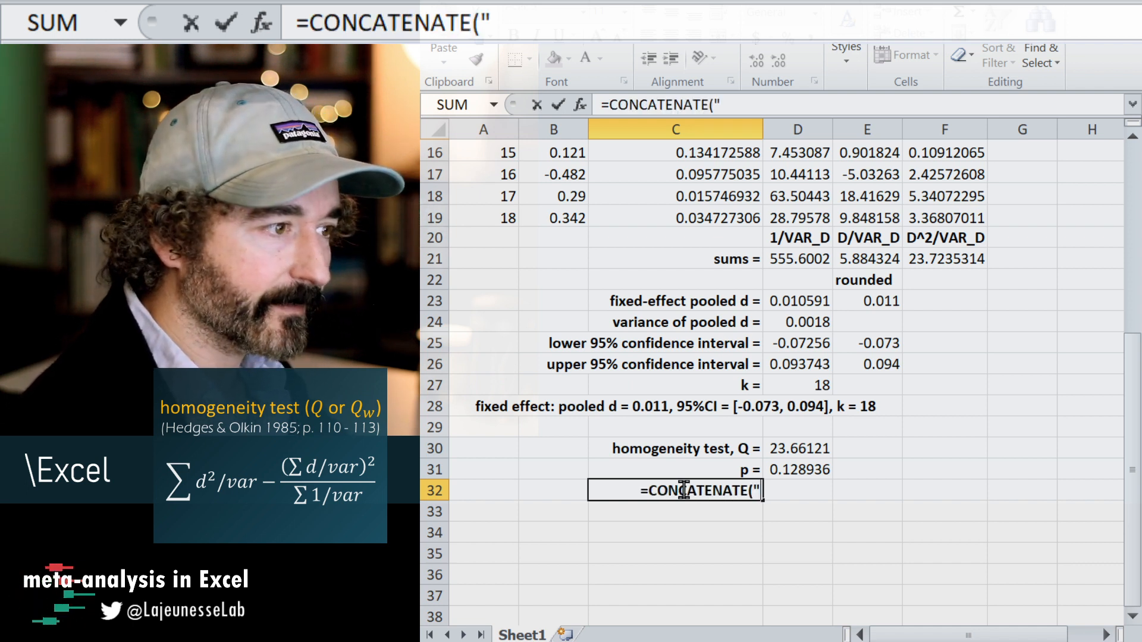
pyautogui.write('Q')
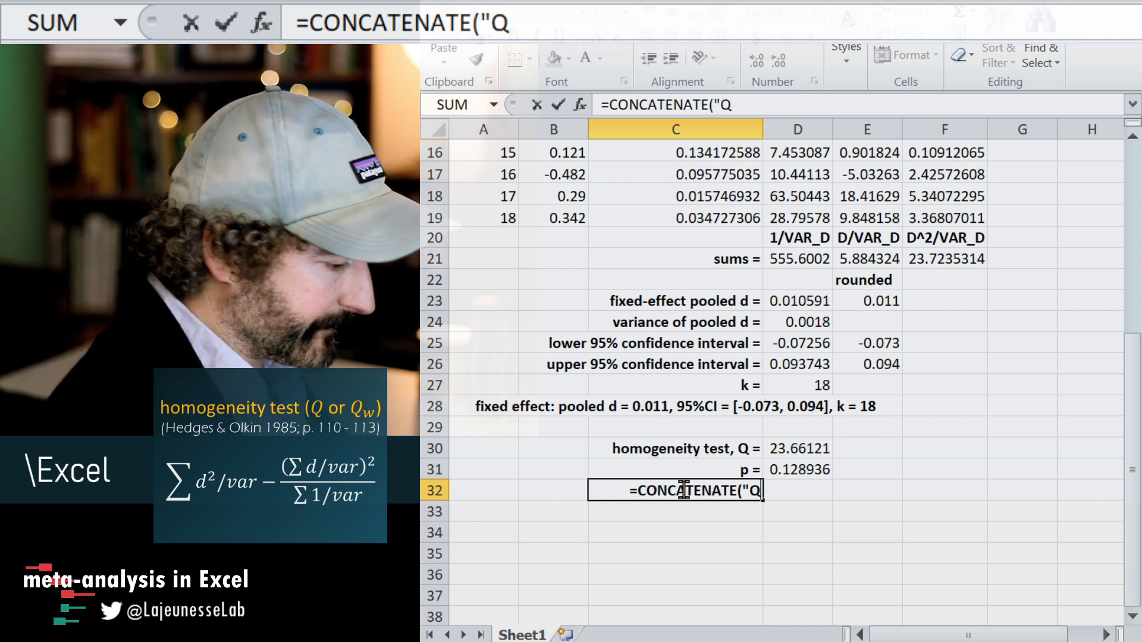
pyautogui.write(' =')
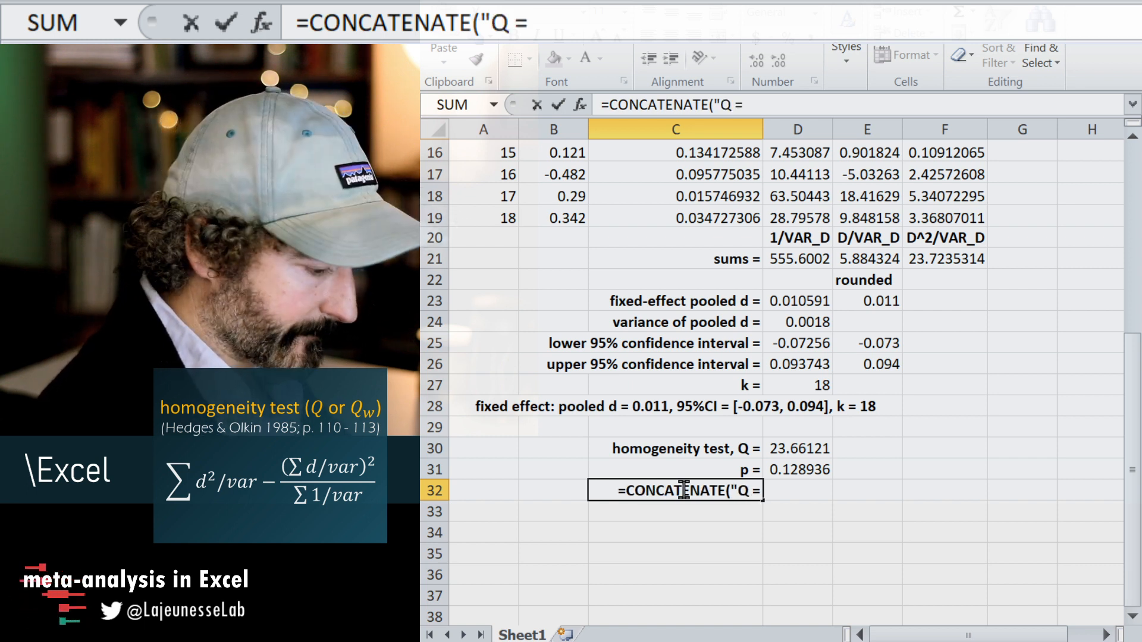
pyautogui.write(' ",')
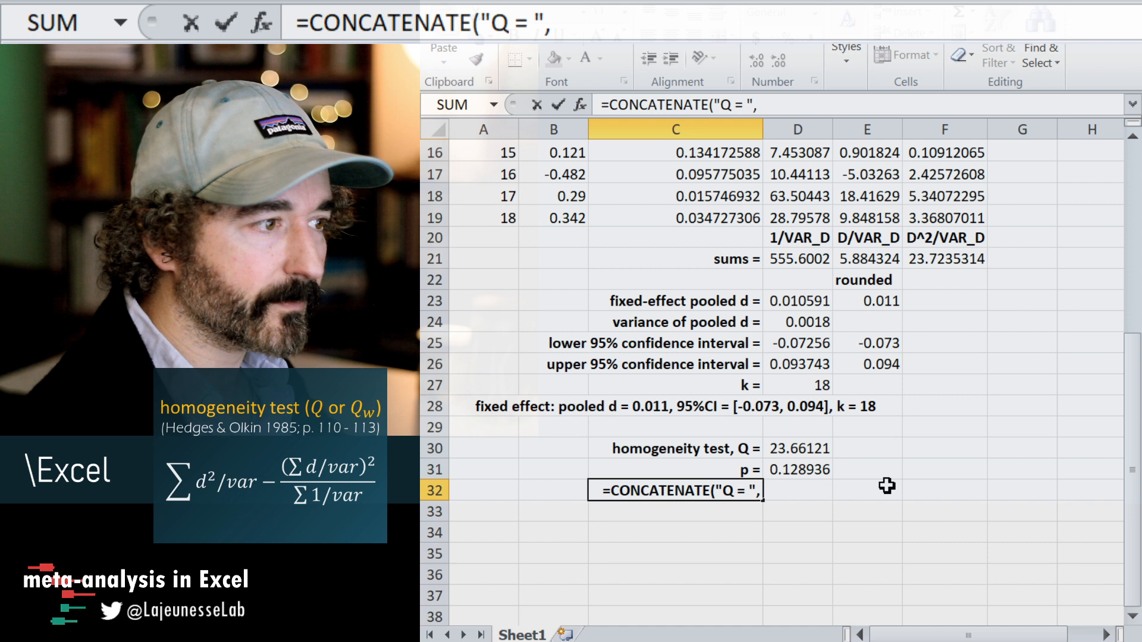
pyautogui.click(789, 451)
pyautogui.press('Escape')
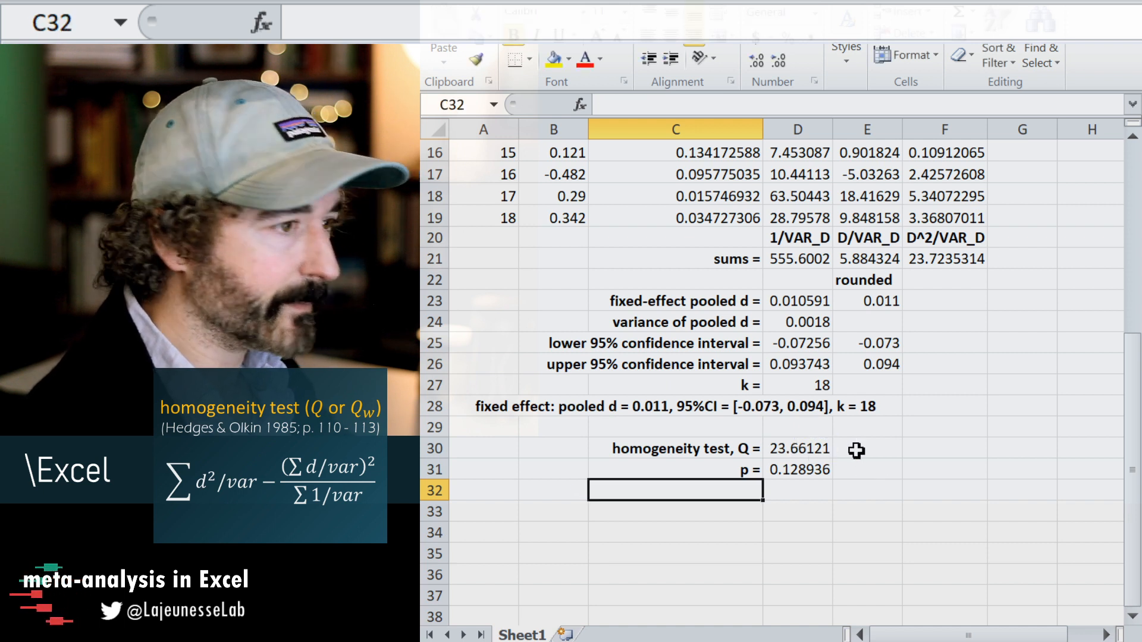
# Copy the rounding formula from E23 into E30:E31 to round Q and its p-value to three decimals.
pyautogui.click(870, 451)
pyautogui.click(874, 298)
pyautogui.hotkey('ctrl', 'c')
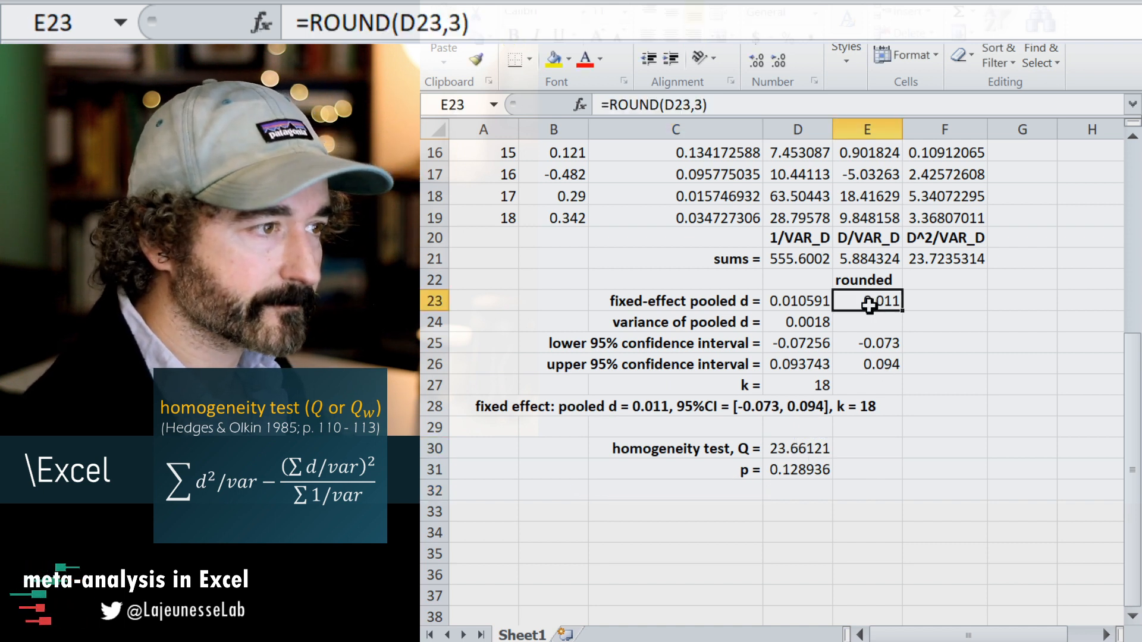
pyautogui.moveTo(864, 446); pyautogui.dragTo(867, 469)
pyautogui.hotkey('ctrl', 'v')
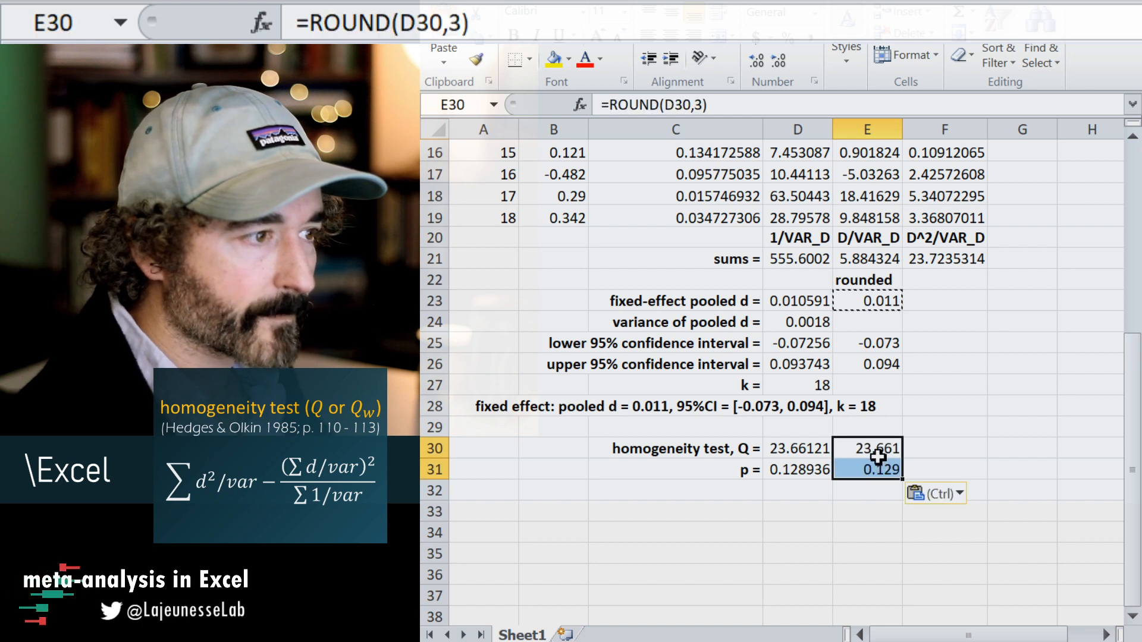
# Change the ROUND formula in E30 so that Q is rounded to one decimal place.
pyautogui.click(873, 449)
pyautogui.click(692, 104)
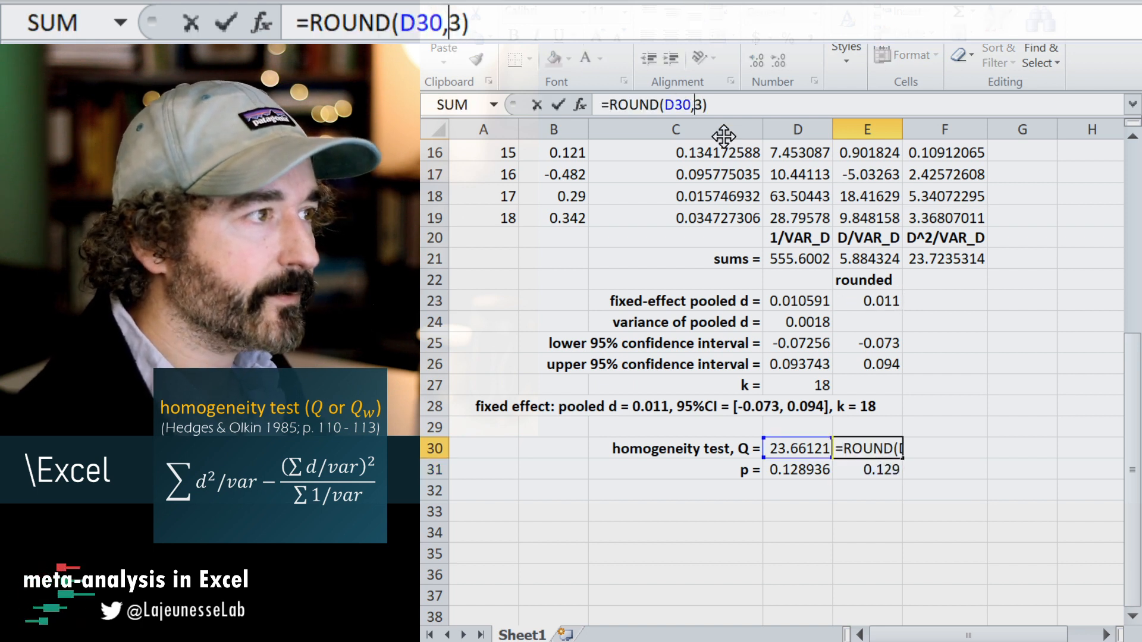
pyautogui.press('Return')
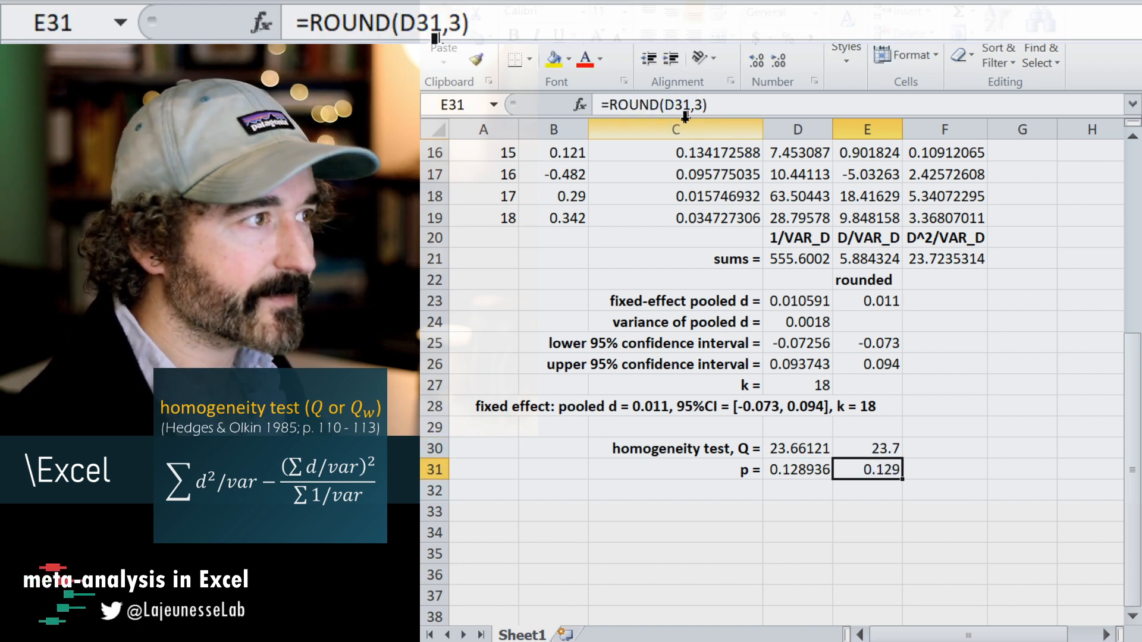
# Begin a CONCATENATE formula in C32 with the text "Q = " and a reference to the rounded Q in E30.
pyautogui.click(741, 505)
pyautogui.click(738, 486)
pyautogui.write('=co')
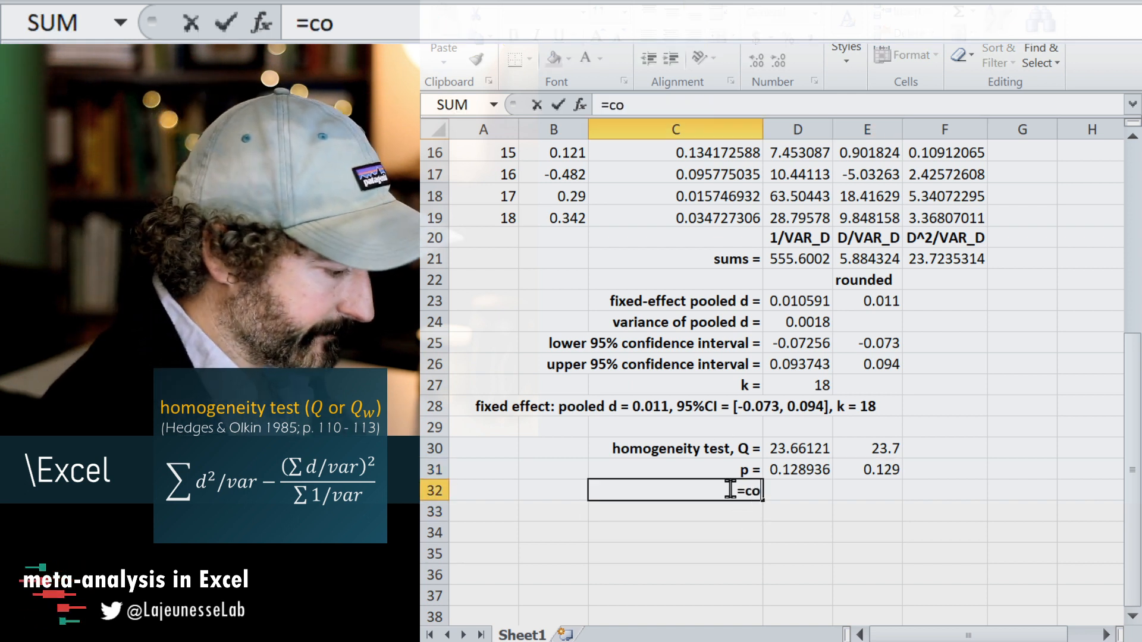
pyautogui.write('ncatenate')
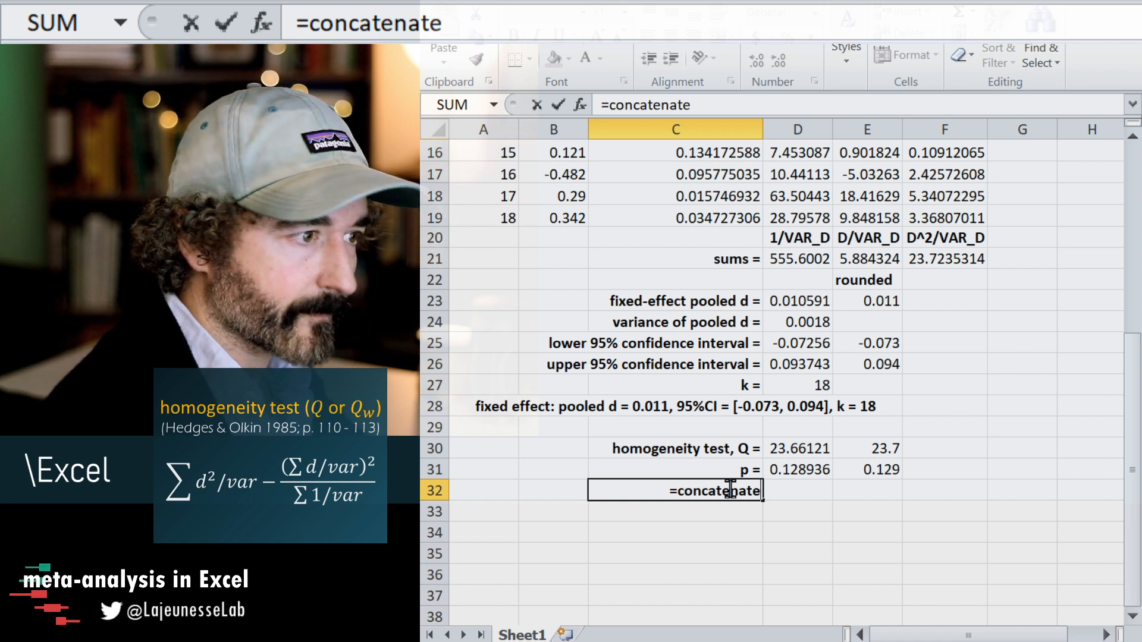
pyautogui.write('(')
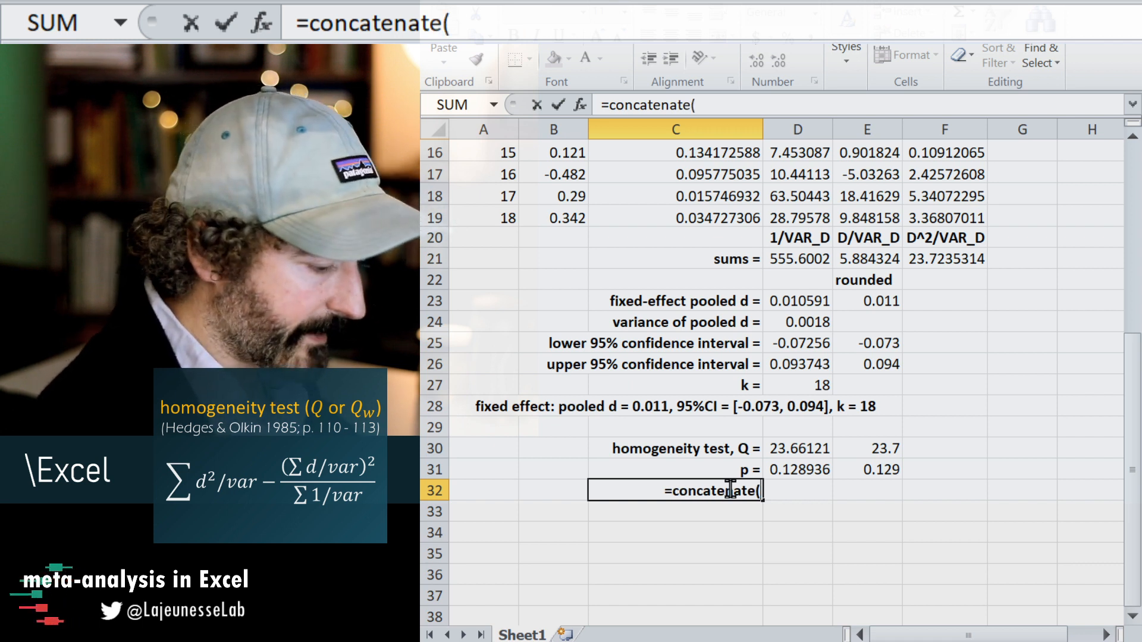
pyautogui.write('"')
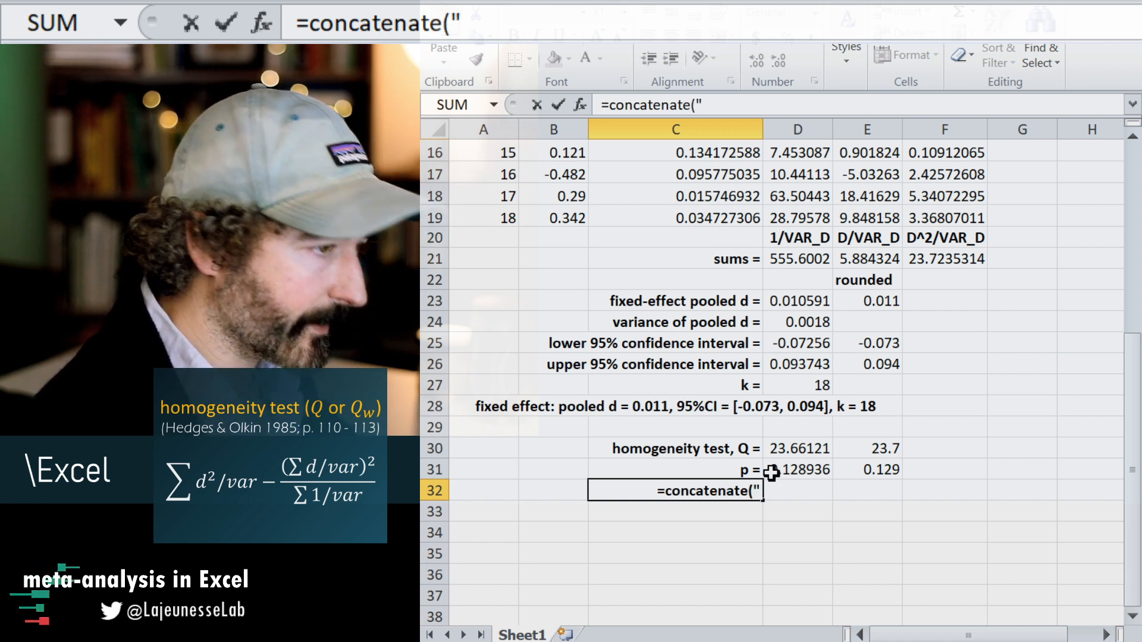
pyautogui.write('Q =')
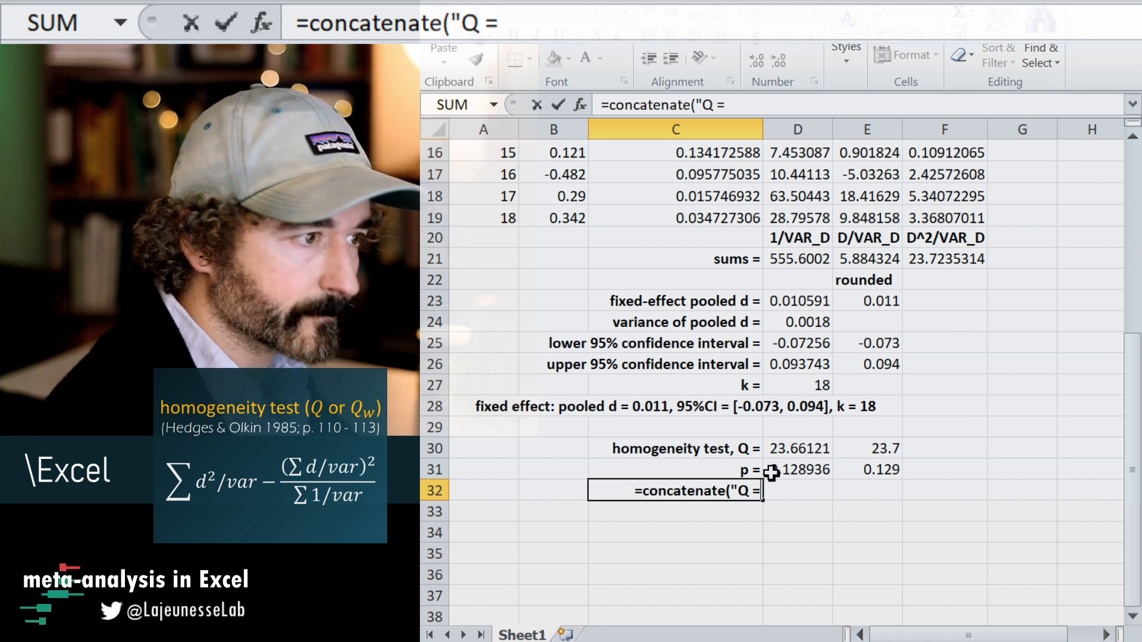
pyautogui.write(' ",')
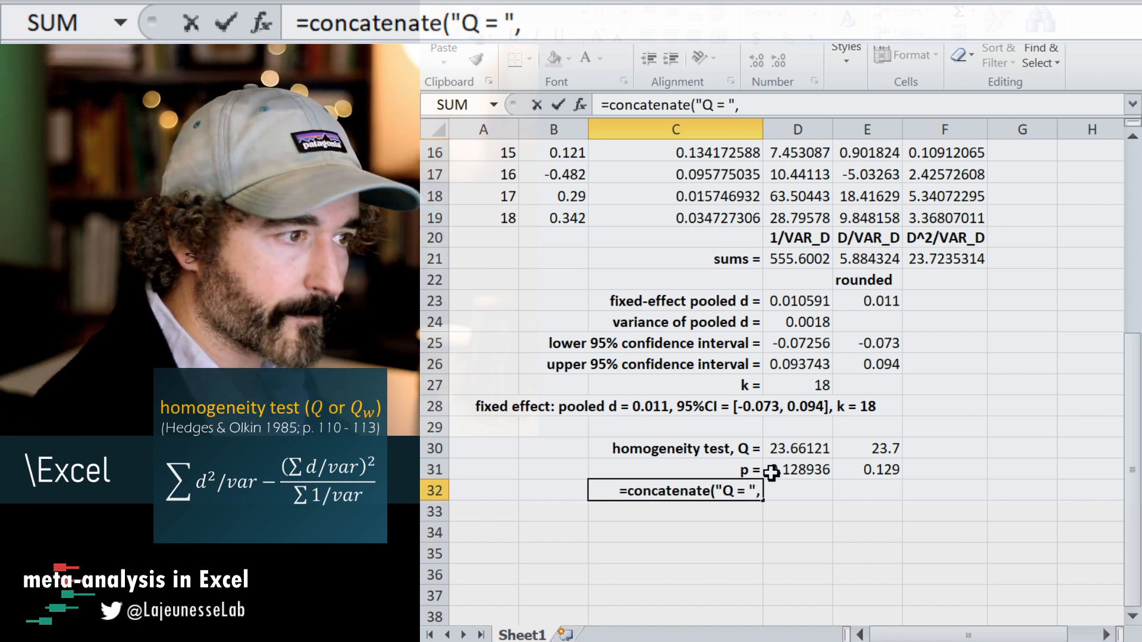
pyautogui.click(874, 447)
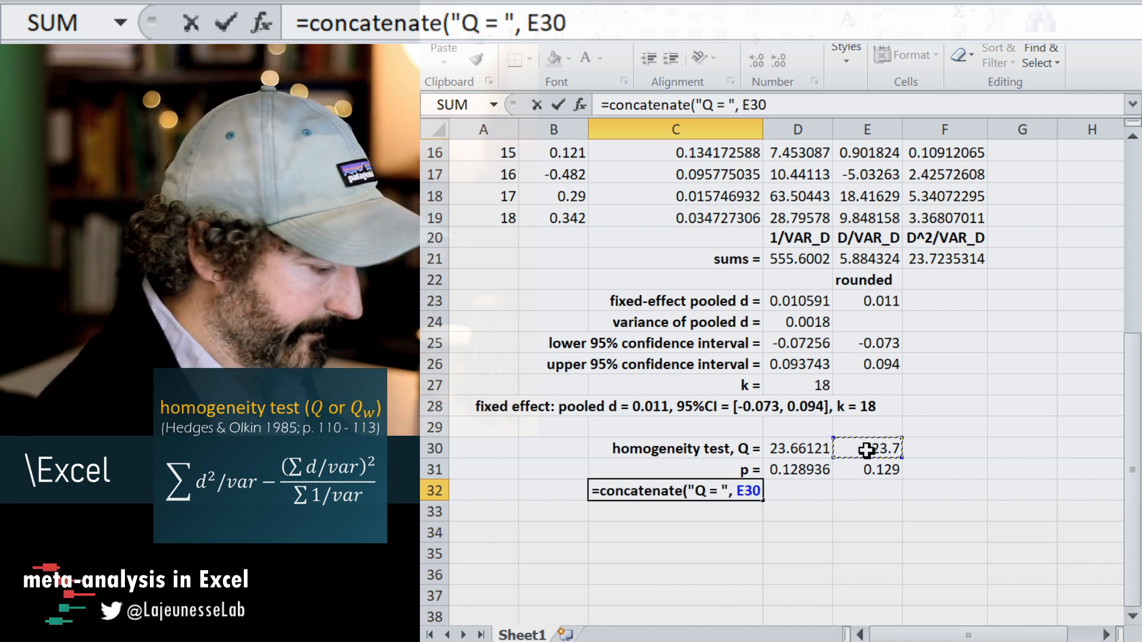
# Extend the C32 formula with the text ", d.f. = " and the degrees of freedom D27-1.
pyautogui.write(', "')
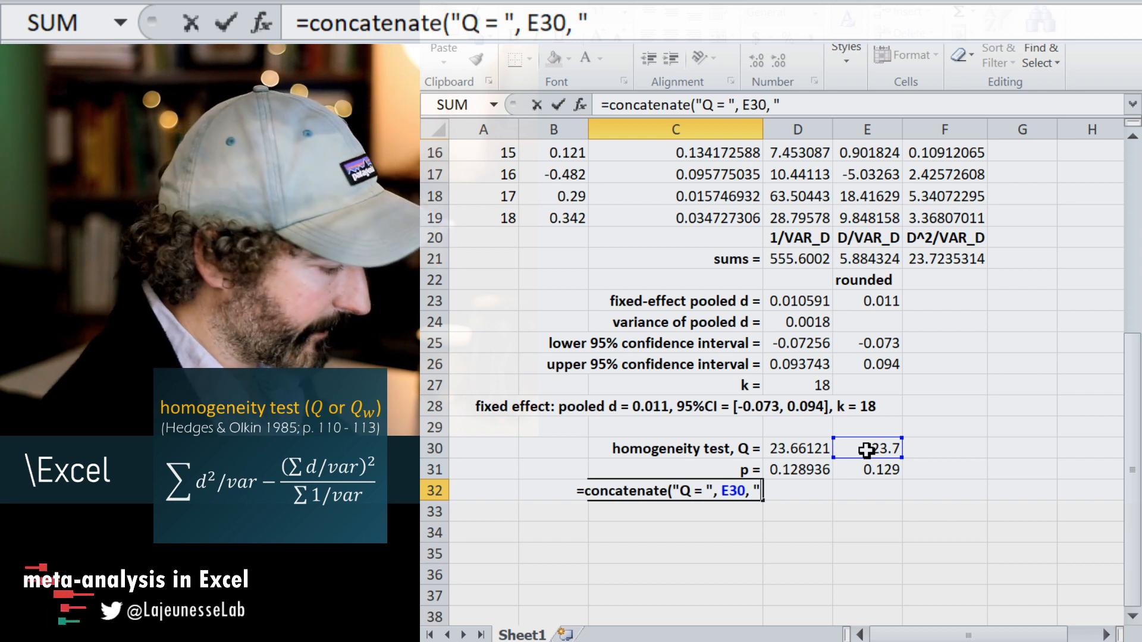
pyautogui.write(',')
pyautogui.write(' d.f')
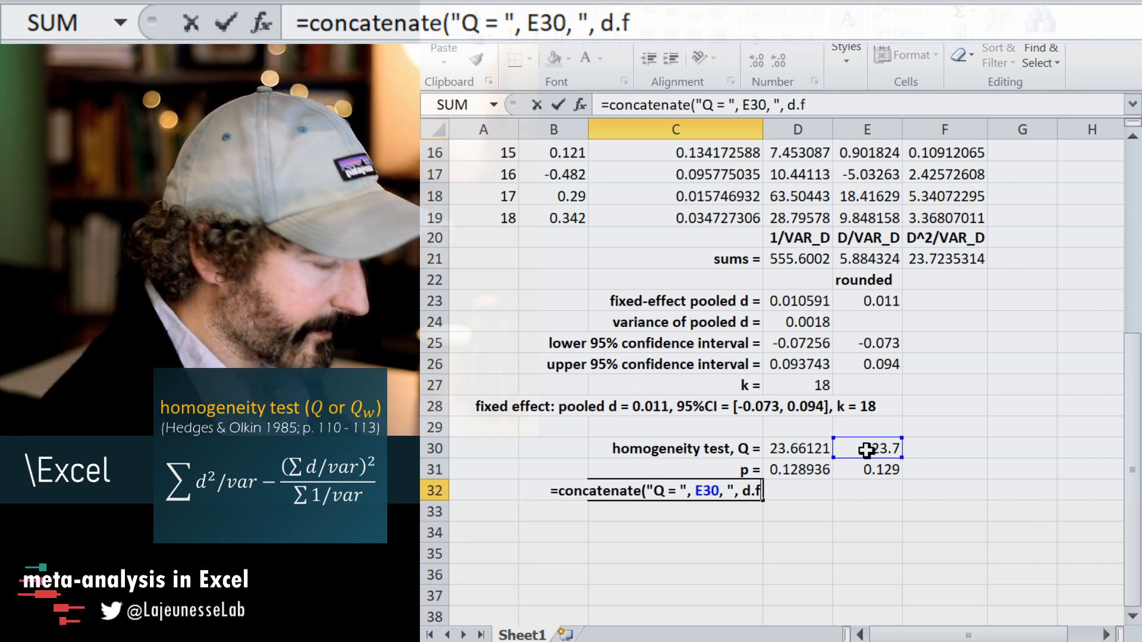
pyautogui.write('. = ",')
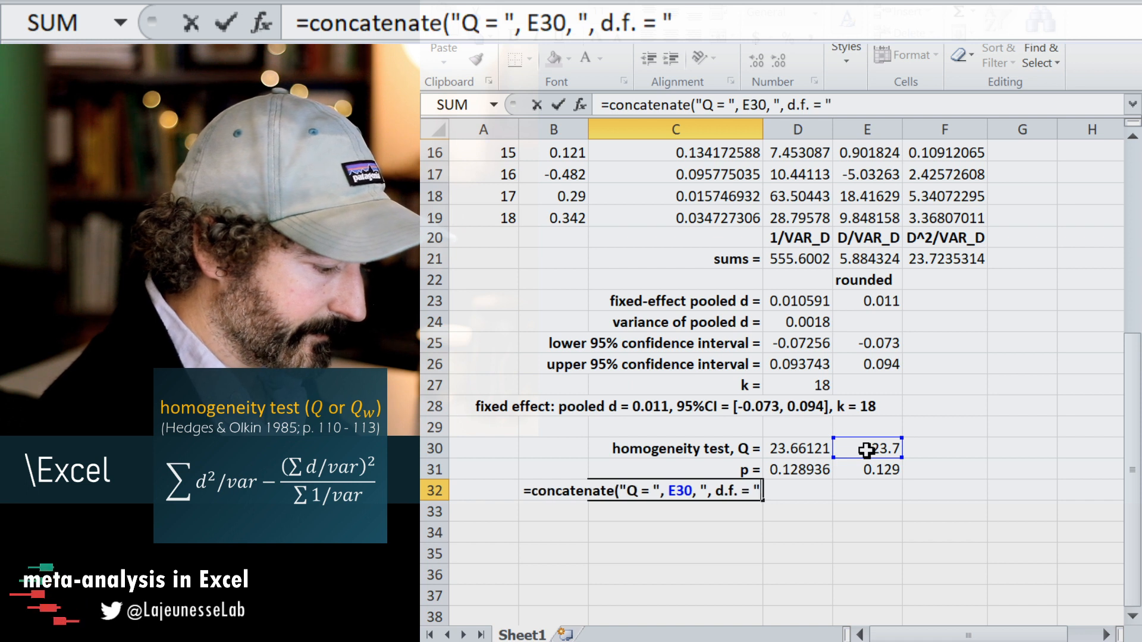
pyautogui.click(792, 387)
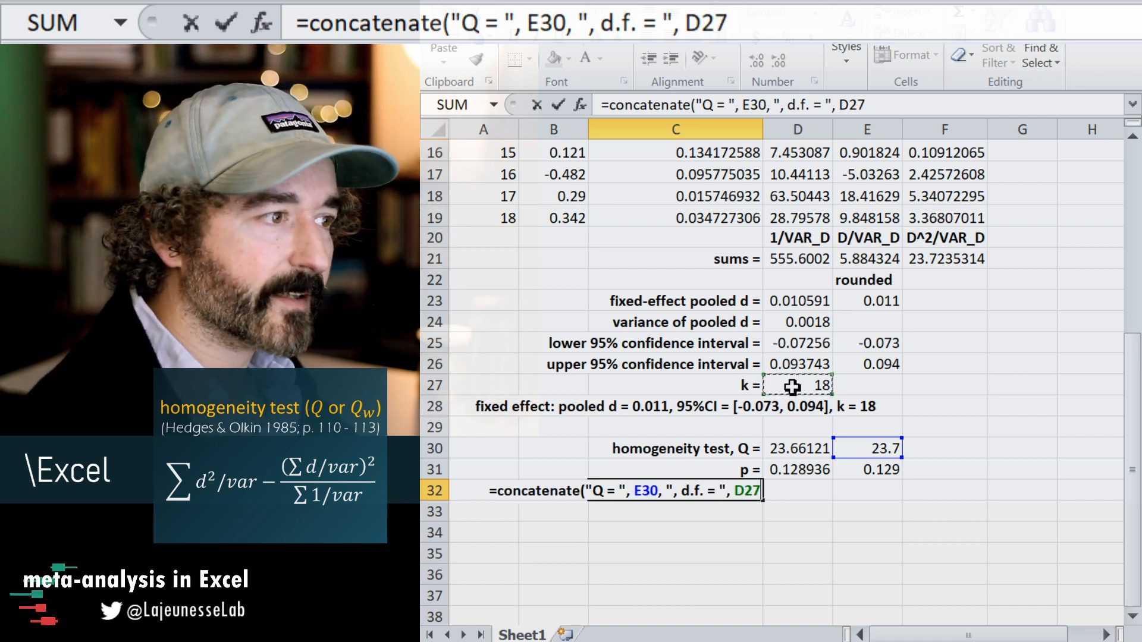
pyautogui.write('-1,')
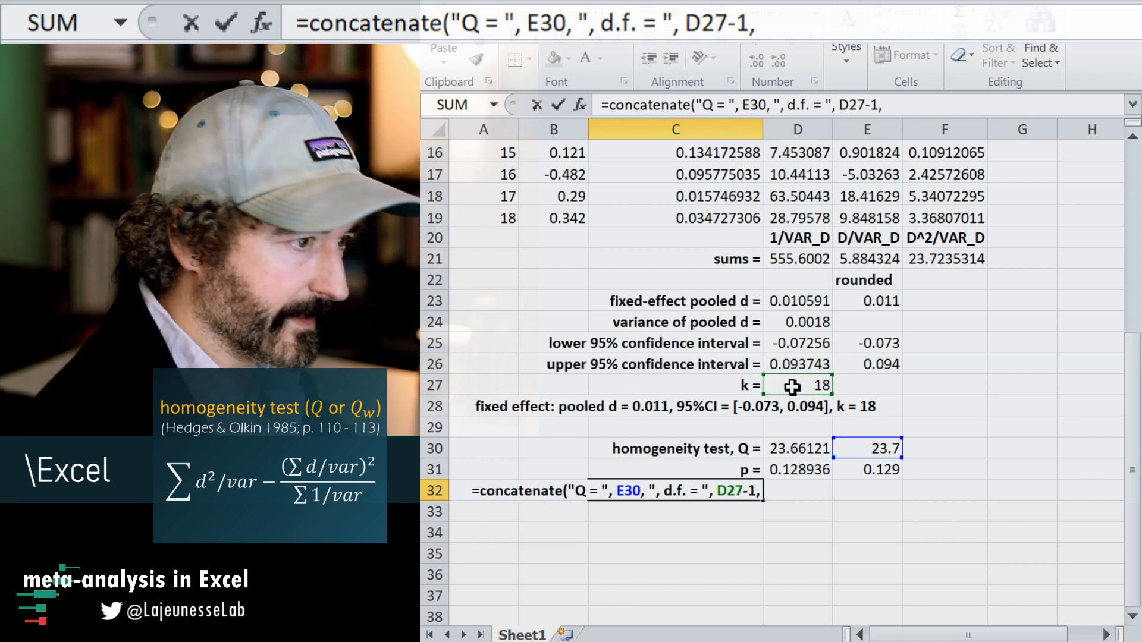
pyautogui.write(' ",')
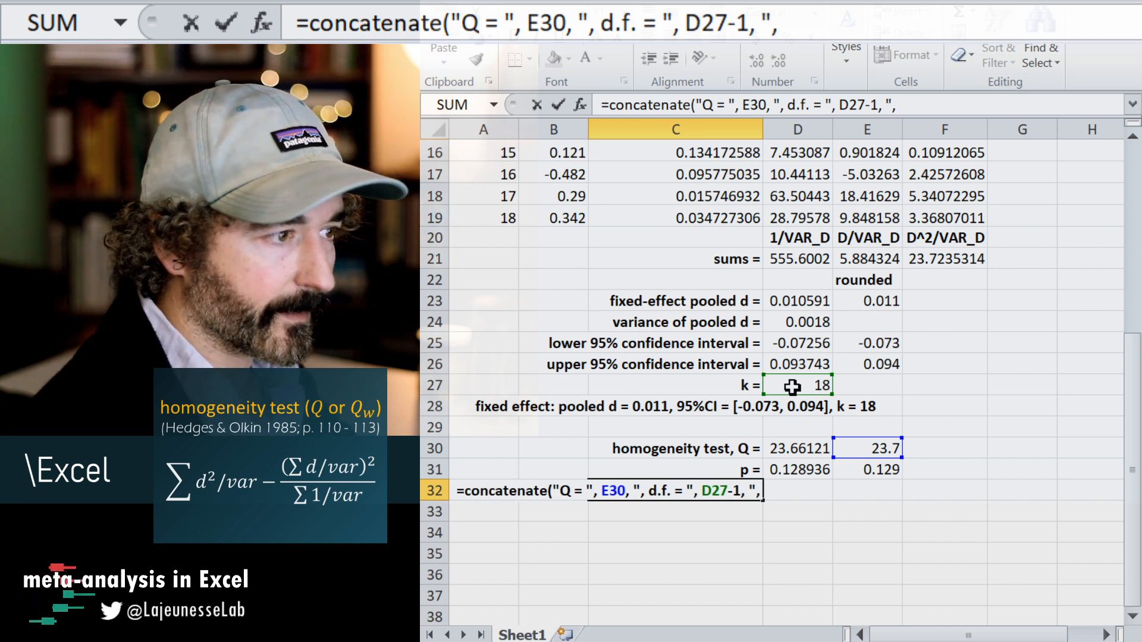
# Complete the C32 formula with the text ", p = " and E31, giving =CONCATENATE("Q = ", E30, ", d.f. = ", D27-1, ", p = ", E31).
pyautogui.press('BackSpace')
pyautogui.press('BackSpace')
pyautogui.press('BackSpace')
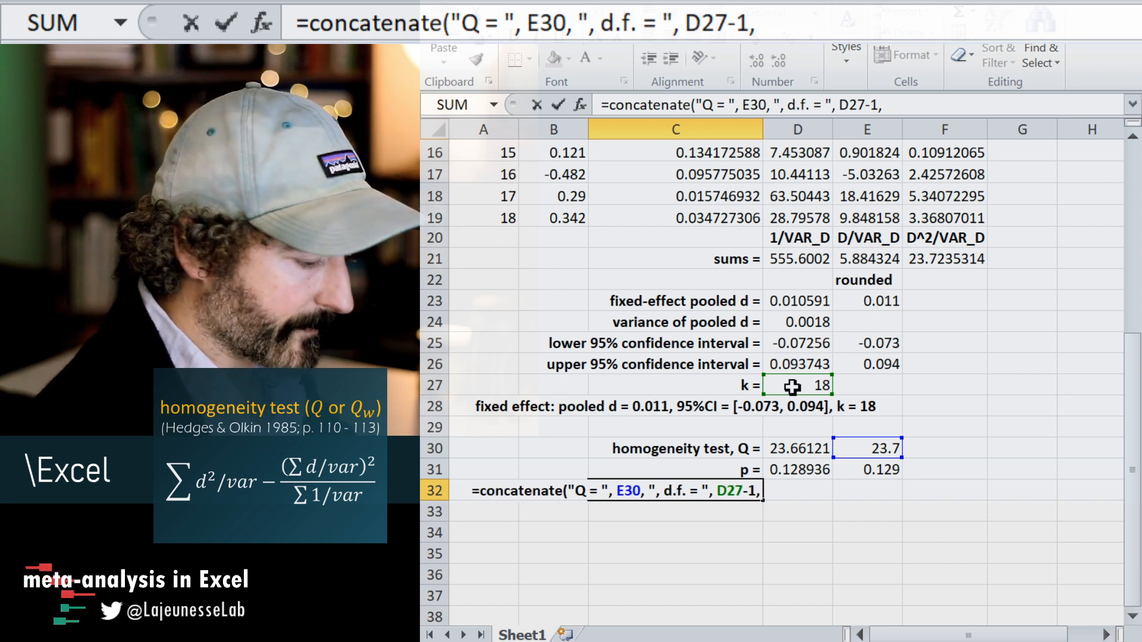
pyautogui.write('",')
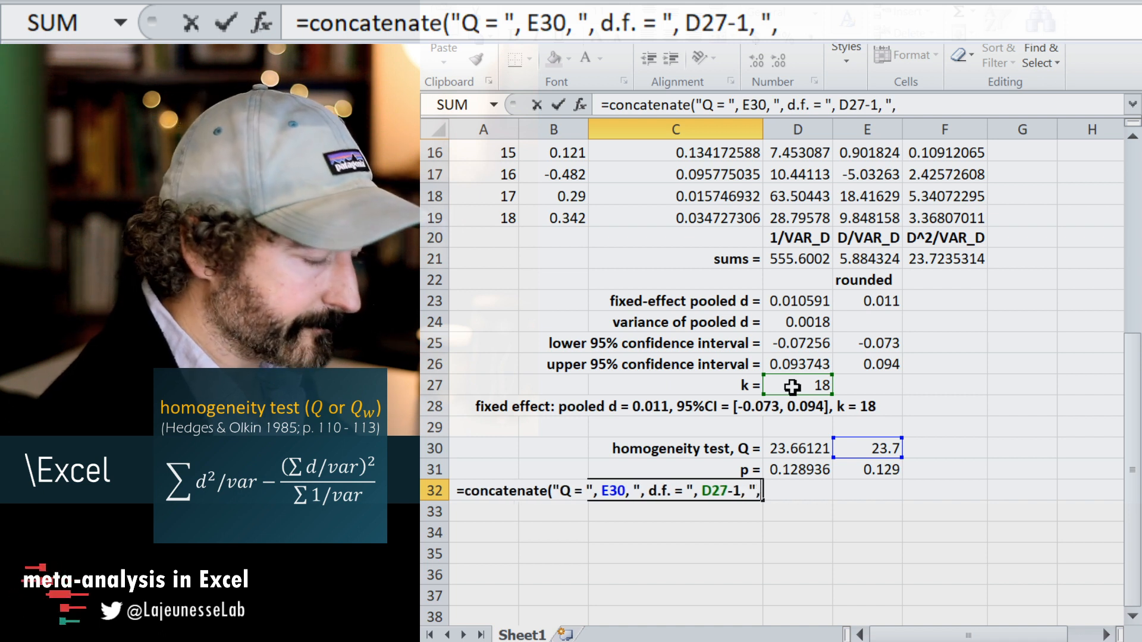
pyautogui.write(' p')
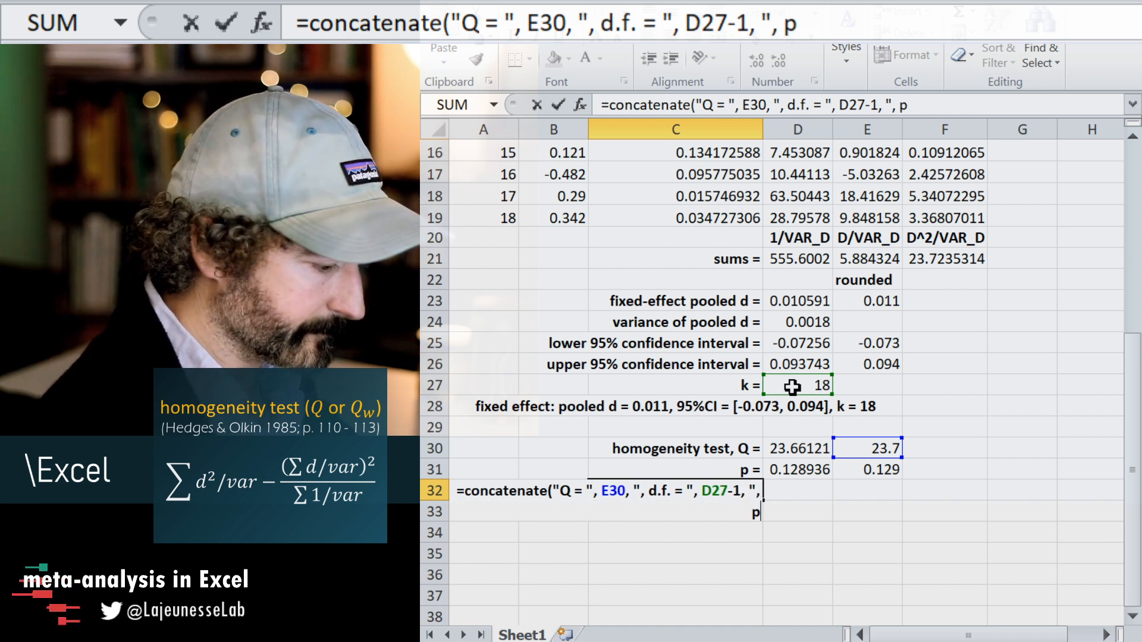
pyautogui.write(' =')
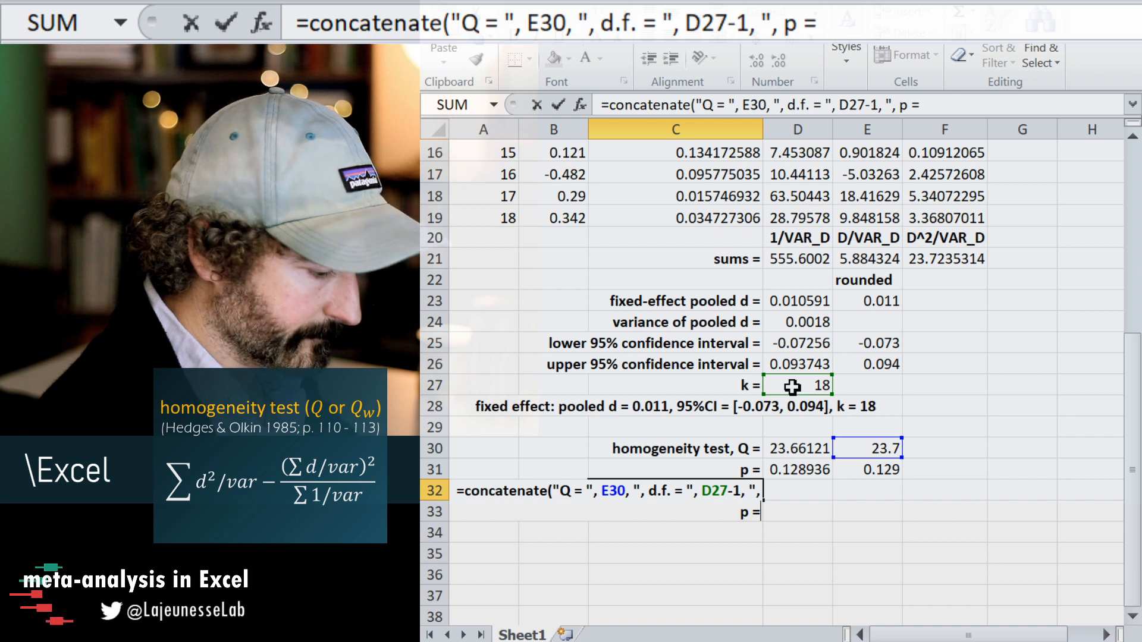
pyautogui.write(' ",')
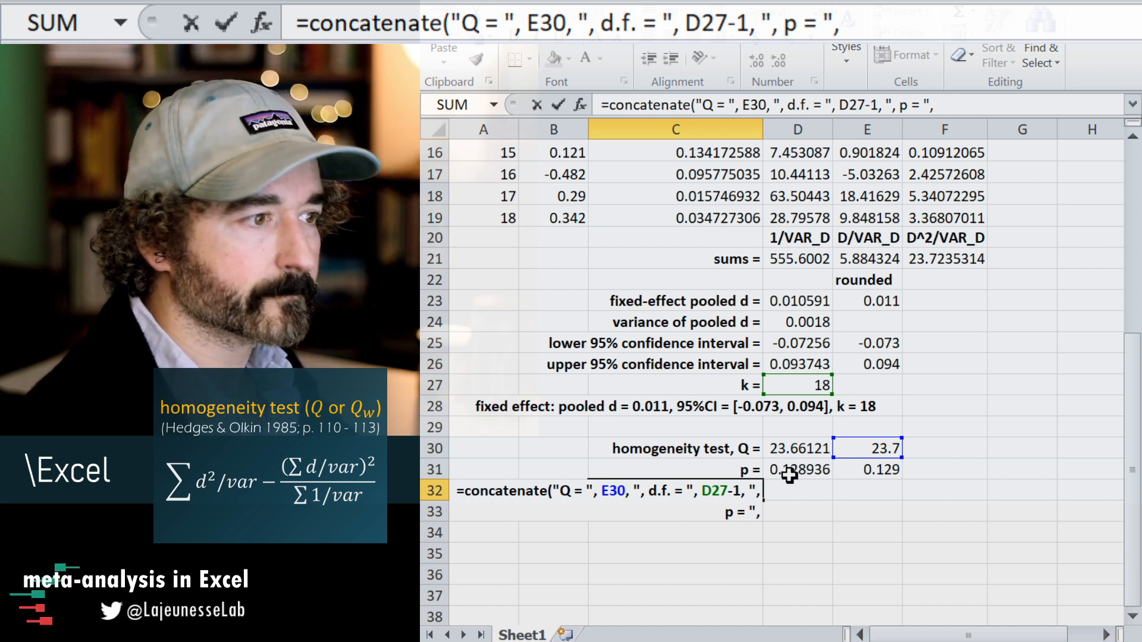
pyautogui.click(867, 470)
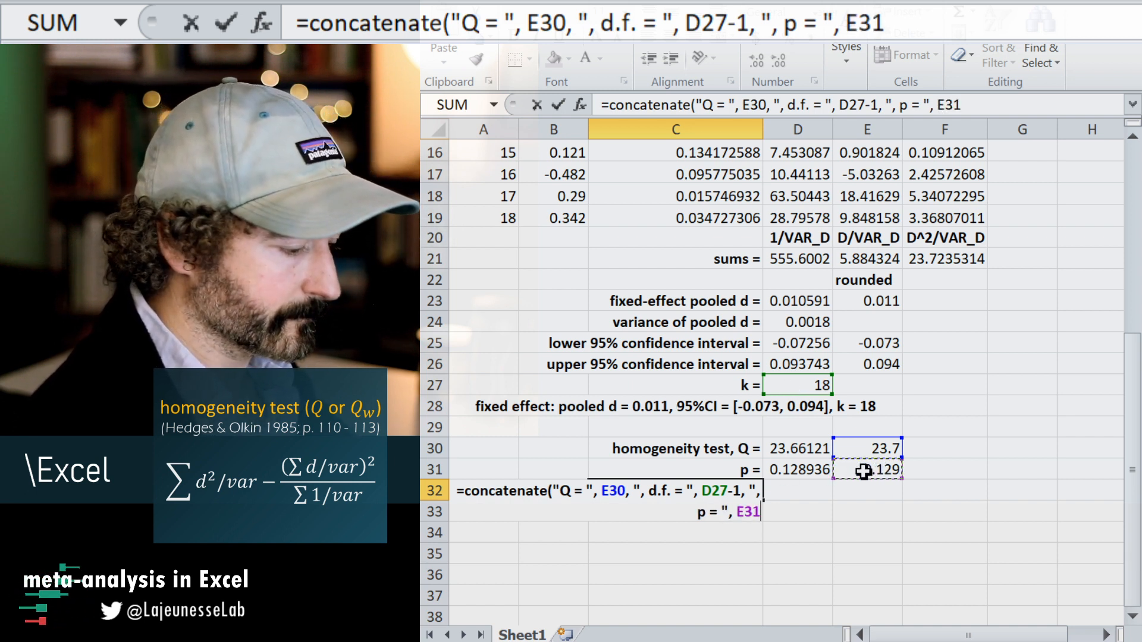
pyautogui.write(')')
pyautogui.press('Return')
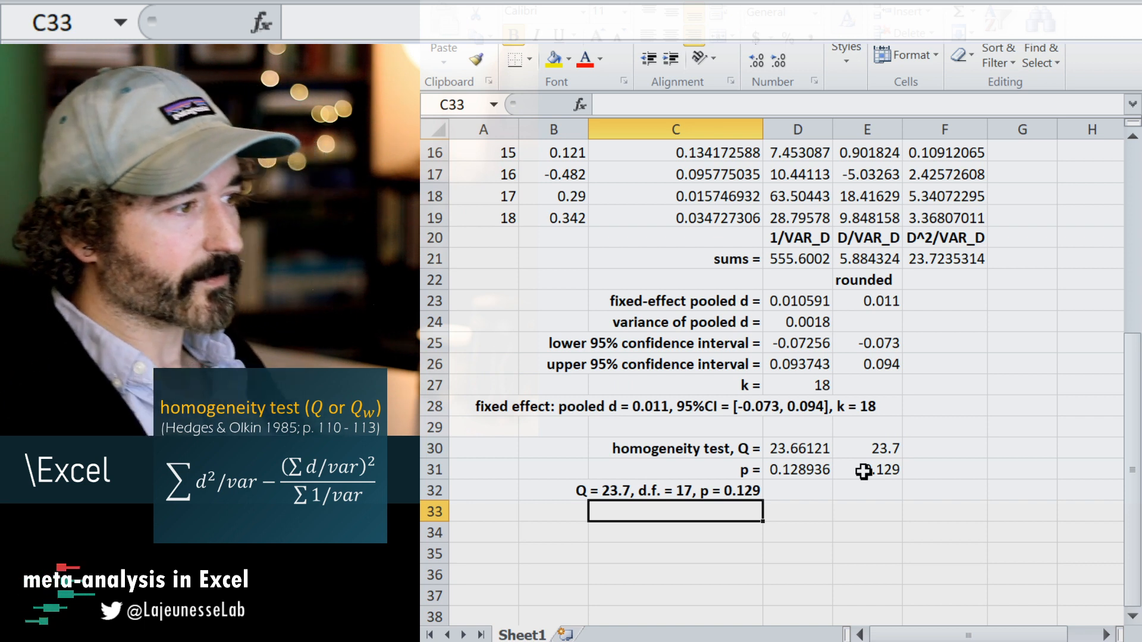
pyautogui.press('Up')
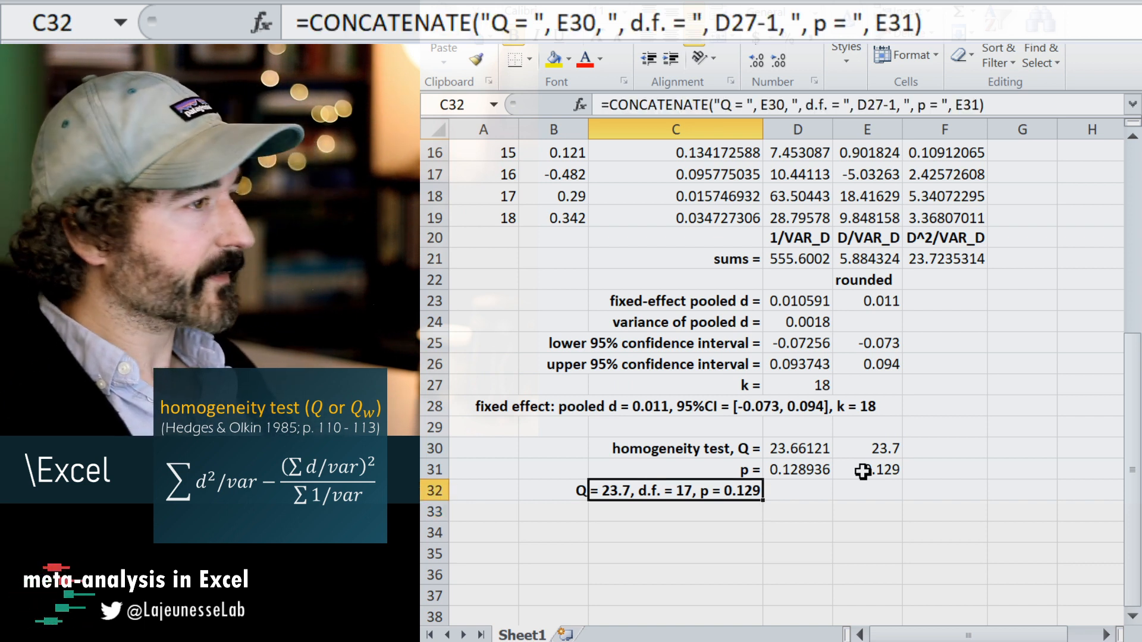
# Colour the text of the summary cells C28 and C32 dark orange.
pyautogui.click(709, 410)
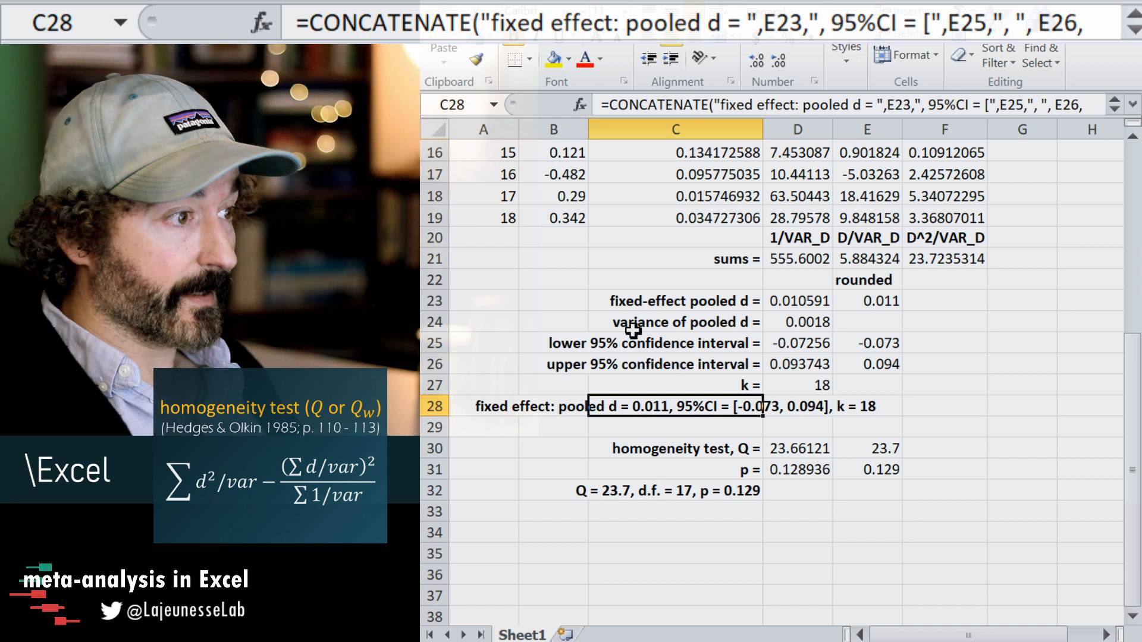
pyautogui.click(600, 65)
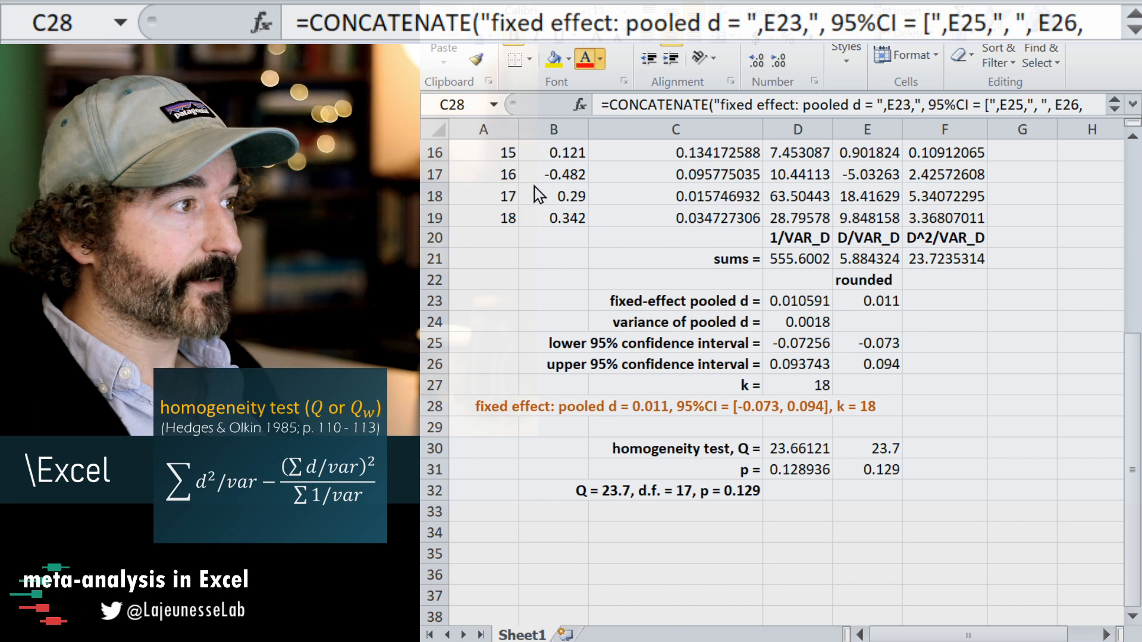
pyautogui.click(688, 488)
pyautogui.click(585, 55)
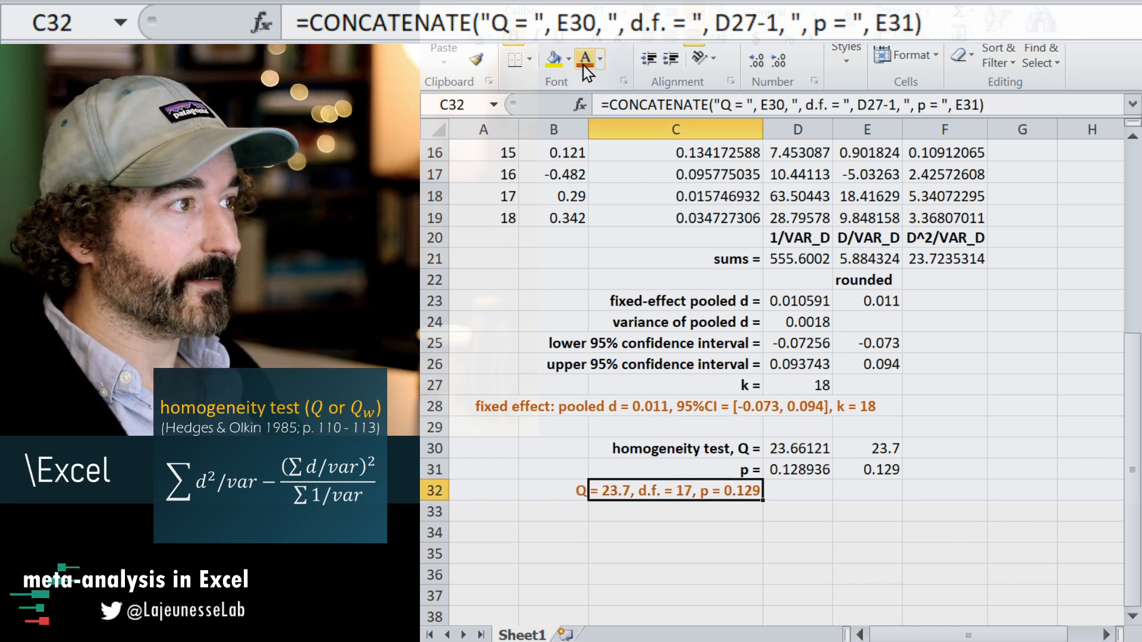
pyautogui.click(647, 536)
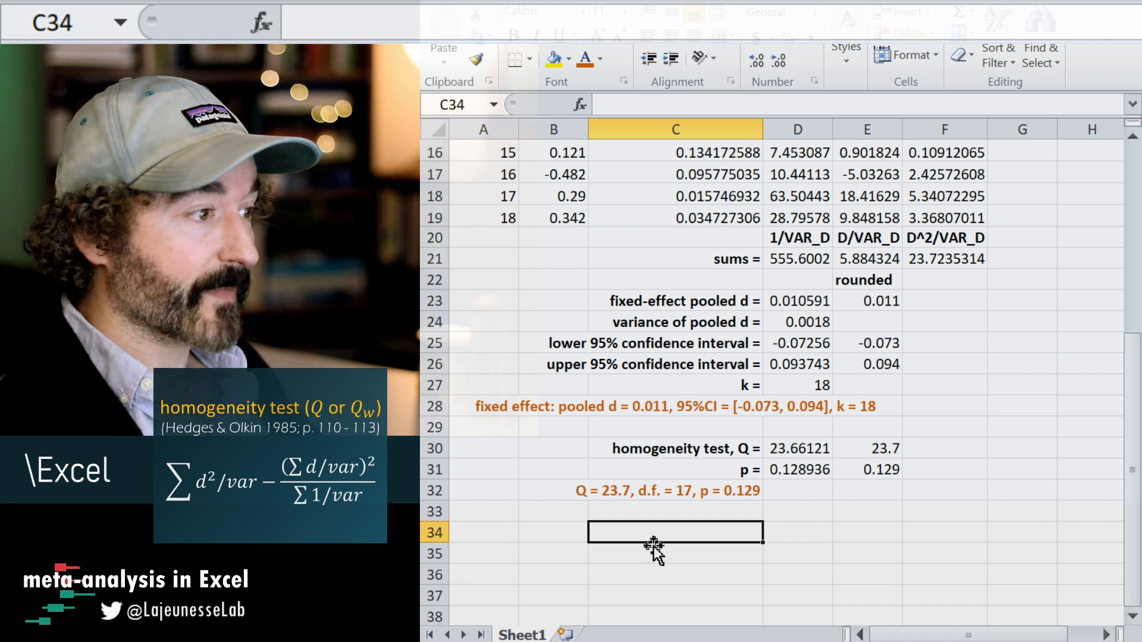
# Copy the pooled d, variance and confidence interval labels from C23:C26 into C34:C37.
pyautogui.moveTo(662, 305); pyautogui.dragTo(673, 364)
pyautogui.hotkey('ctrl', 'c')
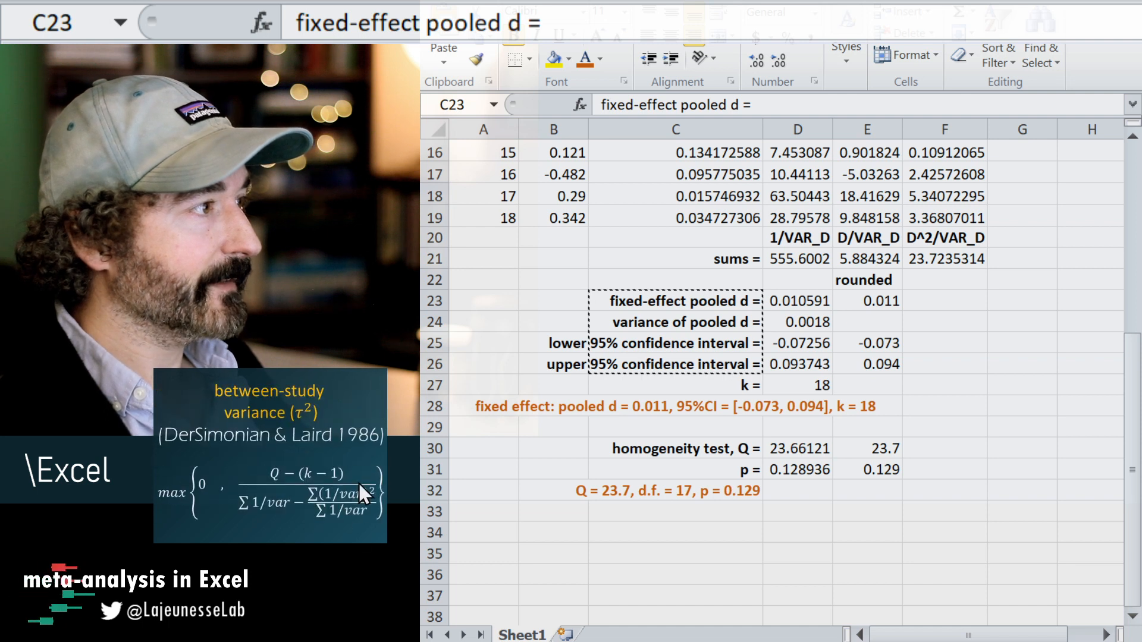
pyautogui.click(708, 533)
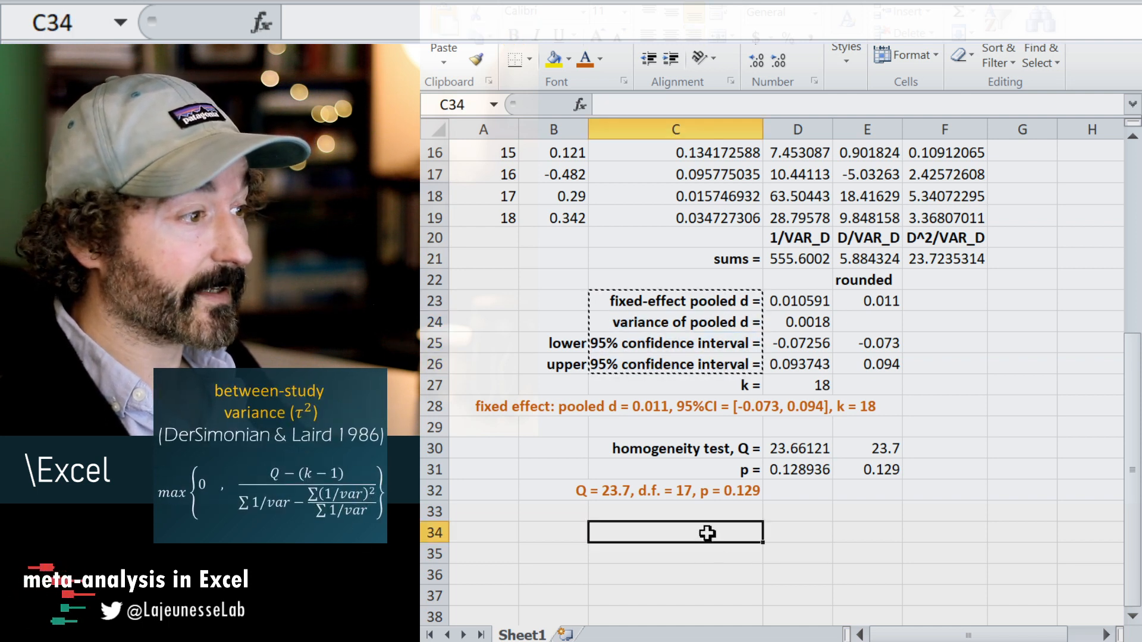
pyautogui.hotkey('ctrl', 'v')
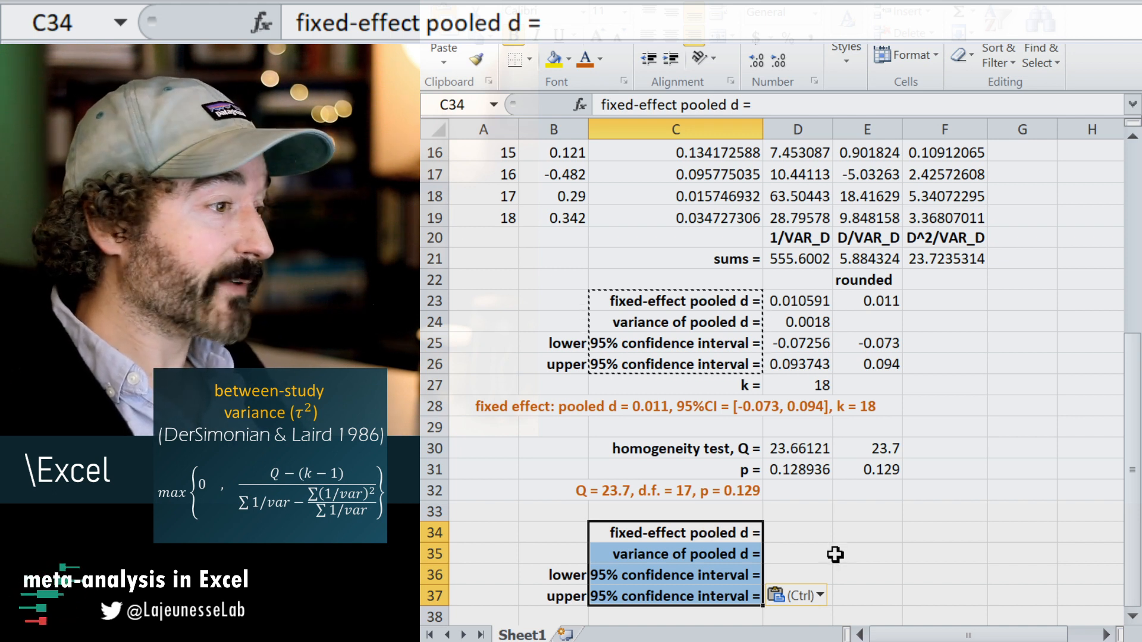
pyautogui.click(836, 532)
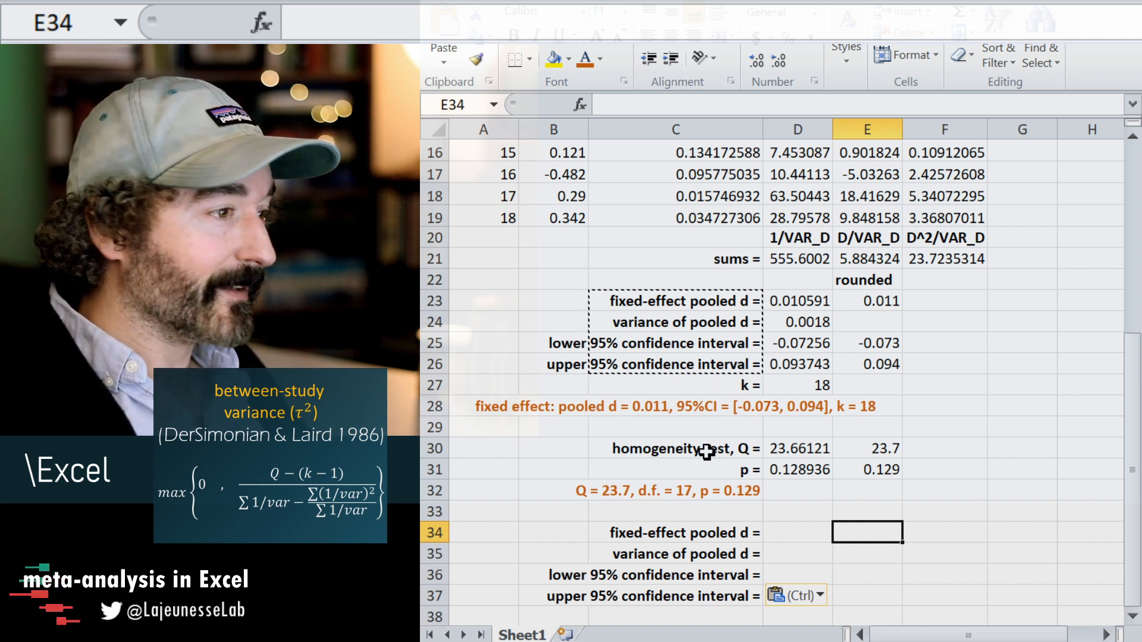
# Replace "fixed" with "random" in the C34 label so it reads "random-effect pooled d =".
pyautogui.click(751, 493)
pyautogui.scroll(-1, 768, 468)
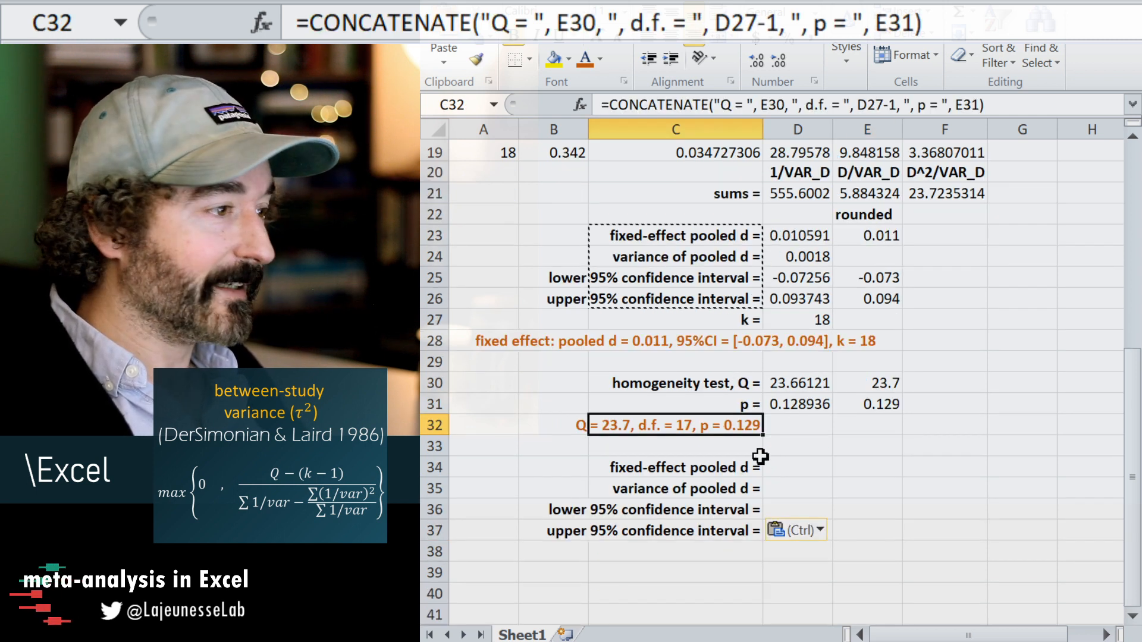
pyautogui.click(816, 473)
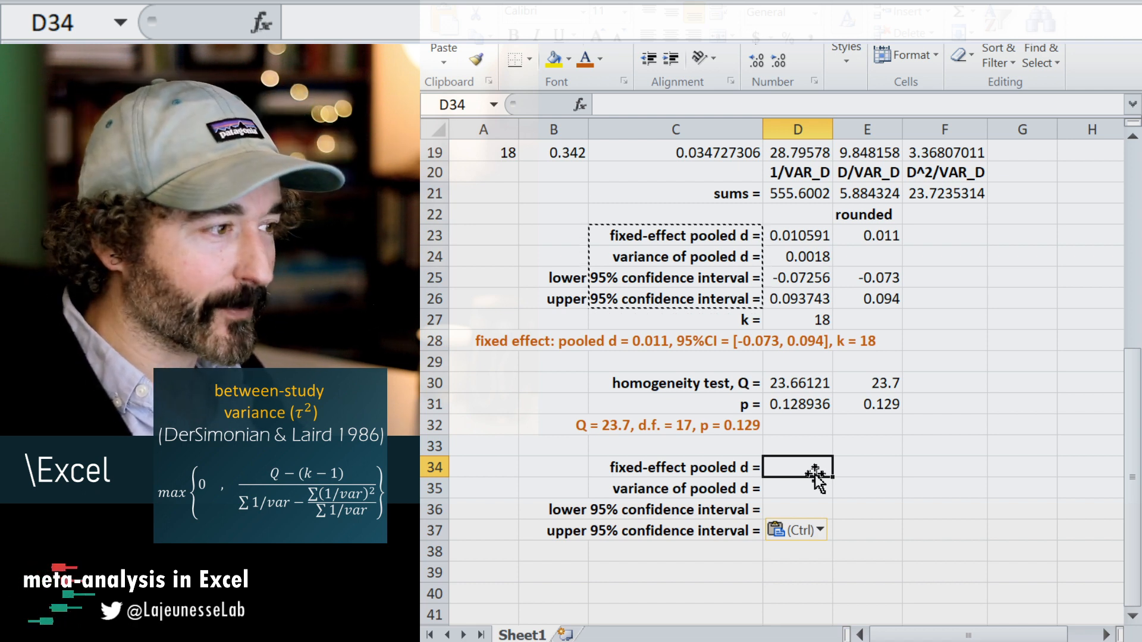
pyautogui.click(661, 467)
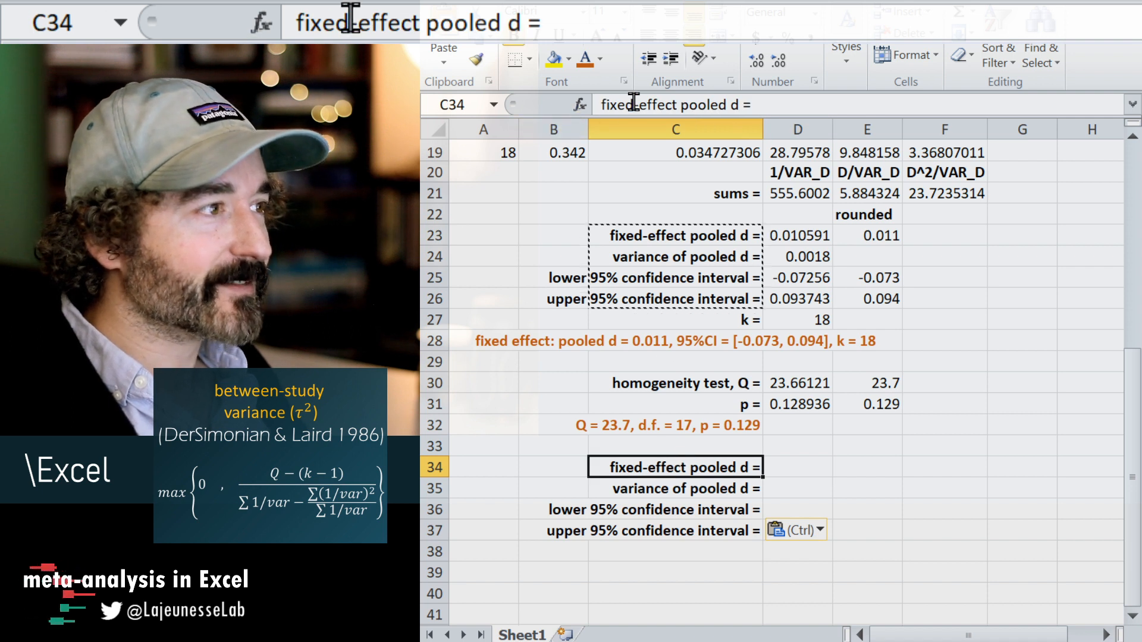
pyautogui.doubleClick(613, 105)
pyautogui.write('random')
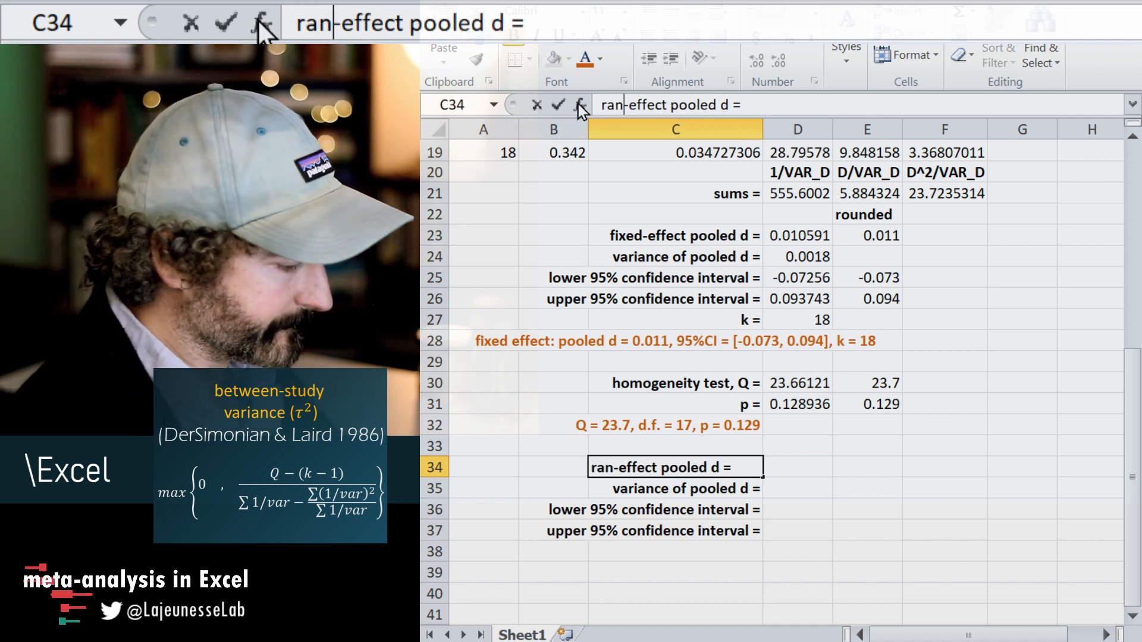
pyautogui.press('Return')
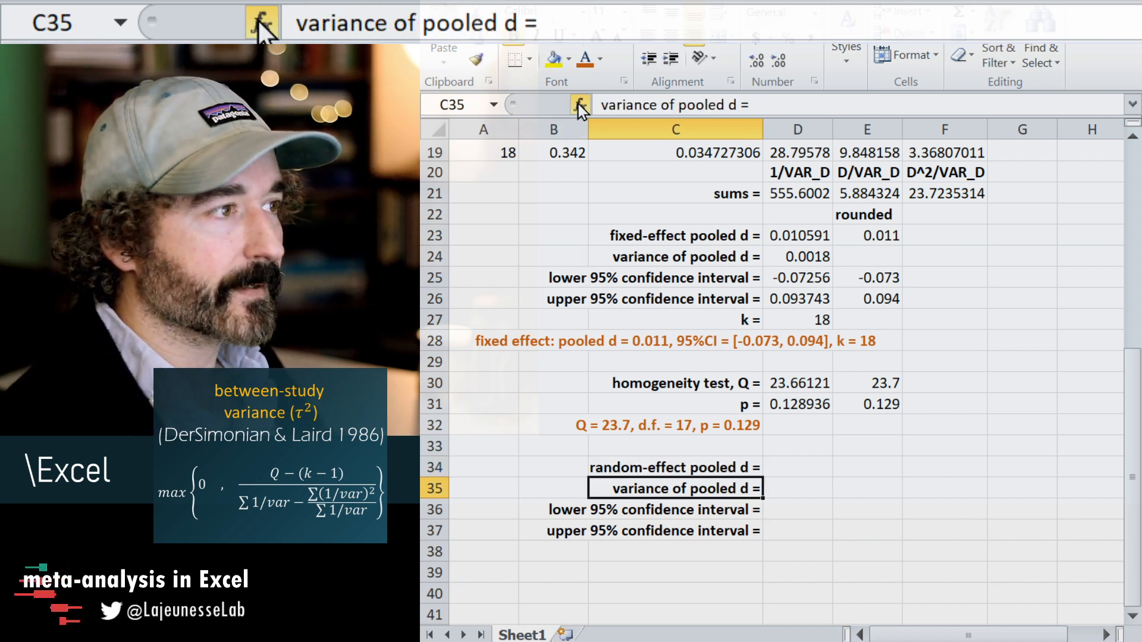
pyautogui.click(687, 467)
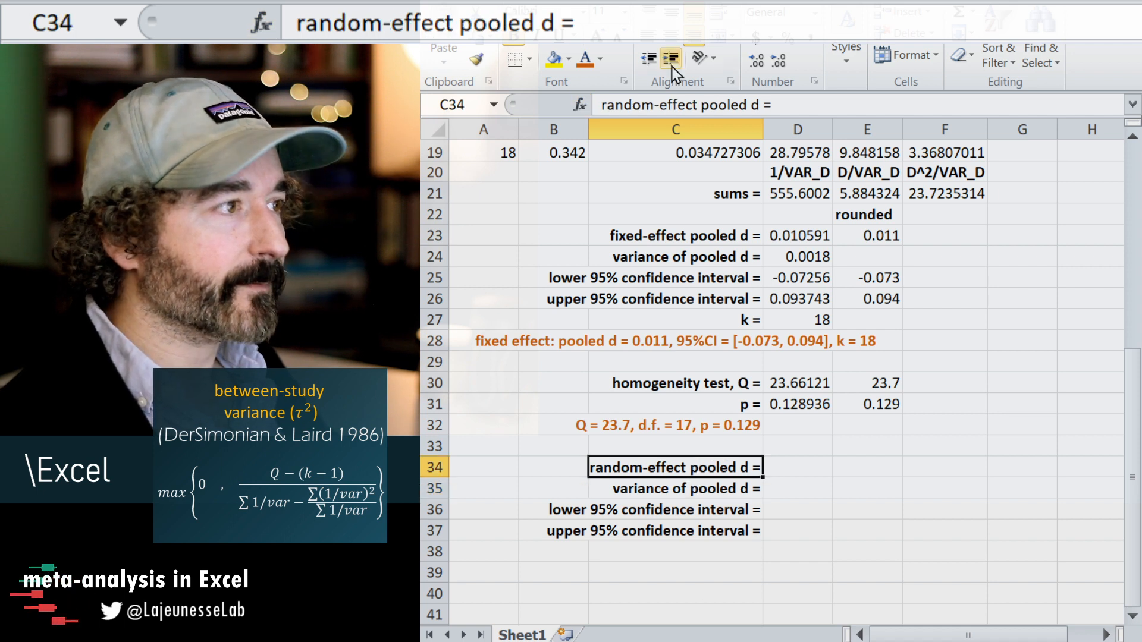
# Correct the C34 label to read "random-effects pooled d =".
pyautogui.click(698, 104)
pyautogui.write('s')
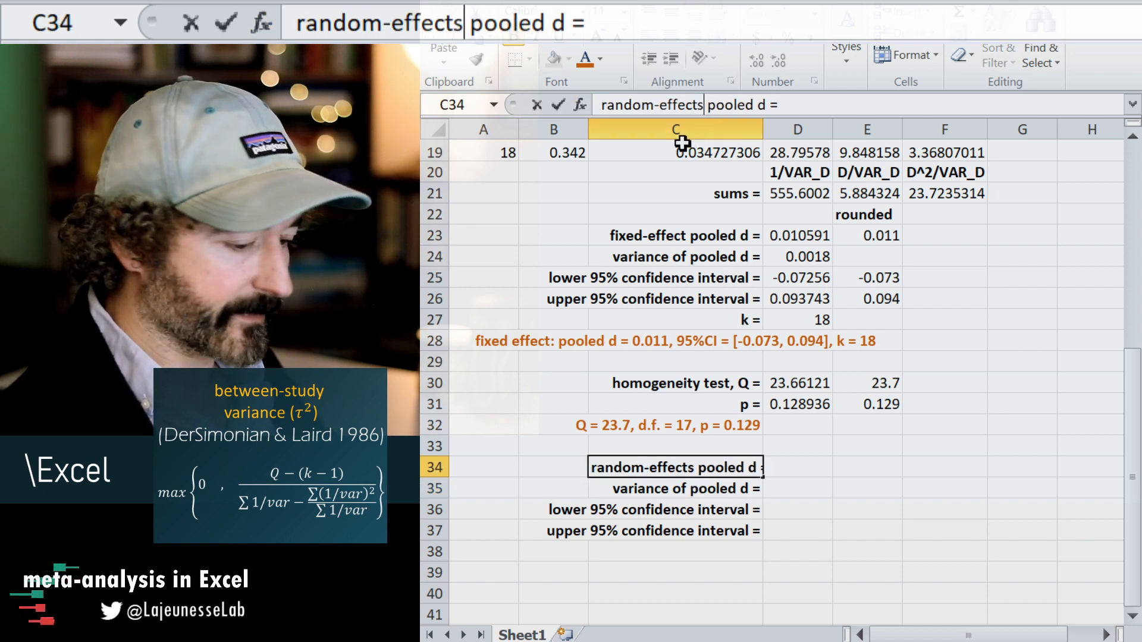
pyautogui.press('Return')
pyautogui.click(810, 462)
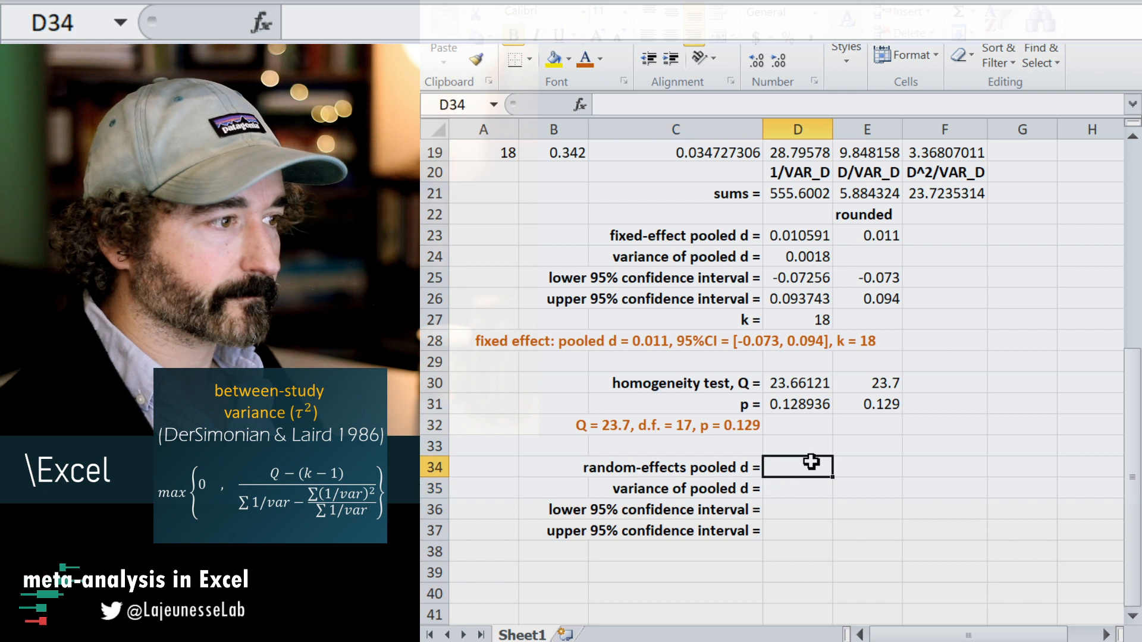
# Enter the label "between-study variance (tau-squared) =" in C38, below the upper confidence interval label, and select D38 beside it.
pyautogui.click(703, 550)
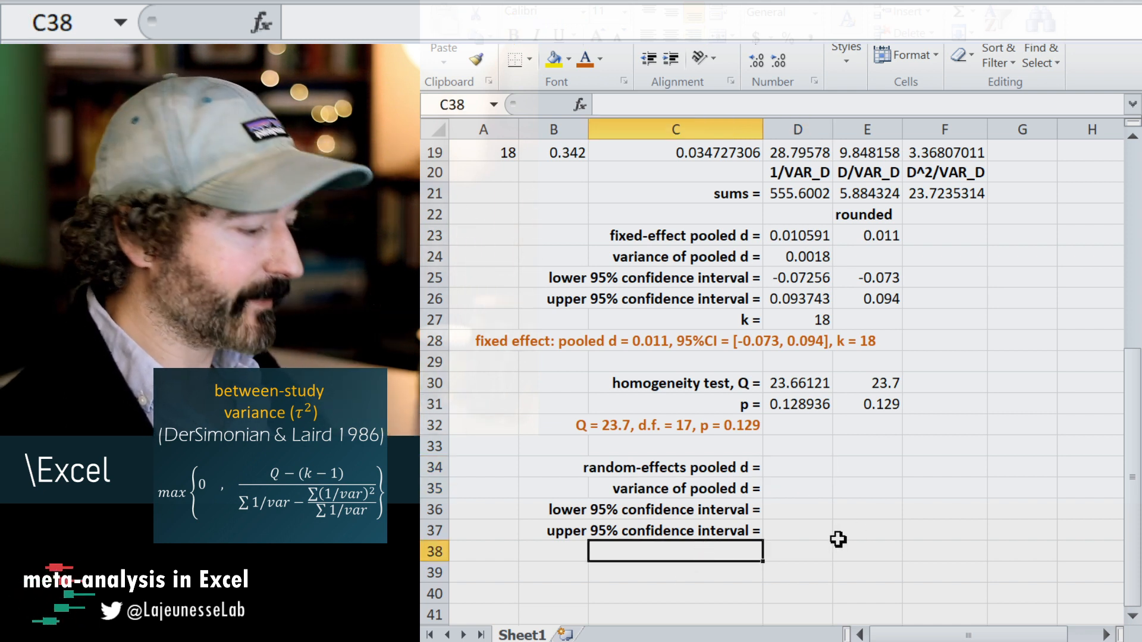
pyautogui.write('between')
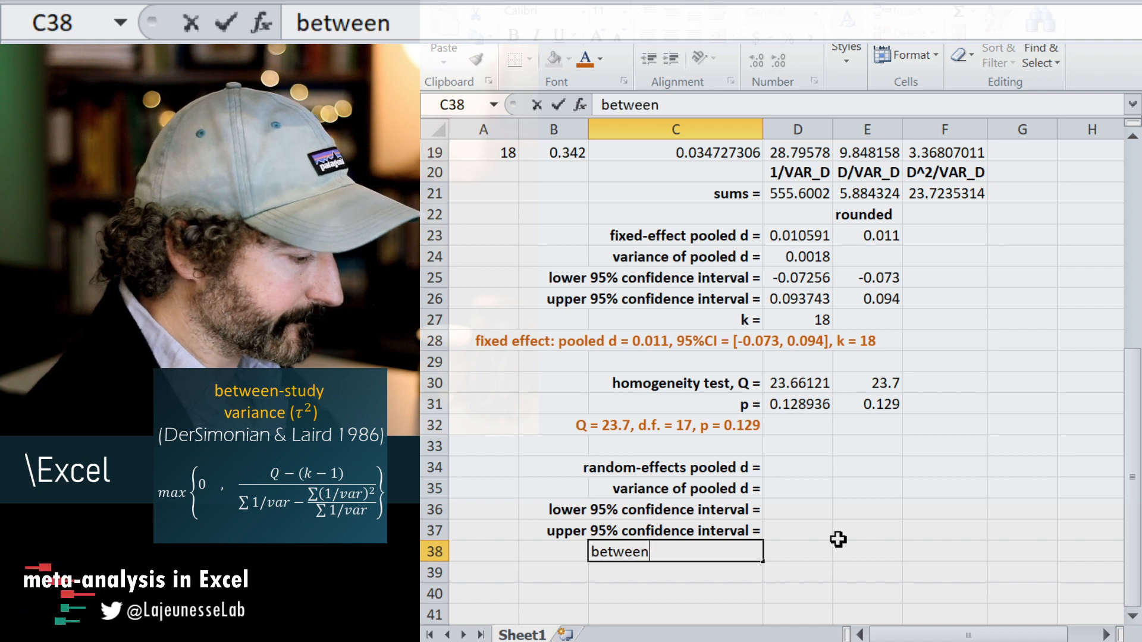
pyautogui.write('-study')
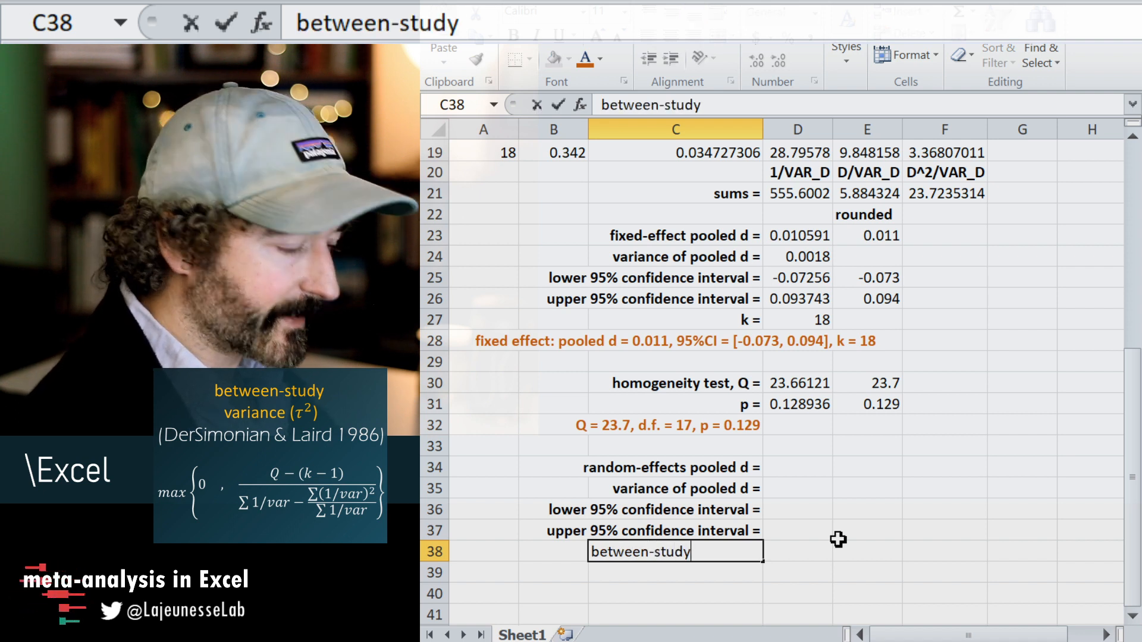
pyautogui.write(' variance')
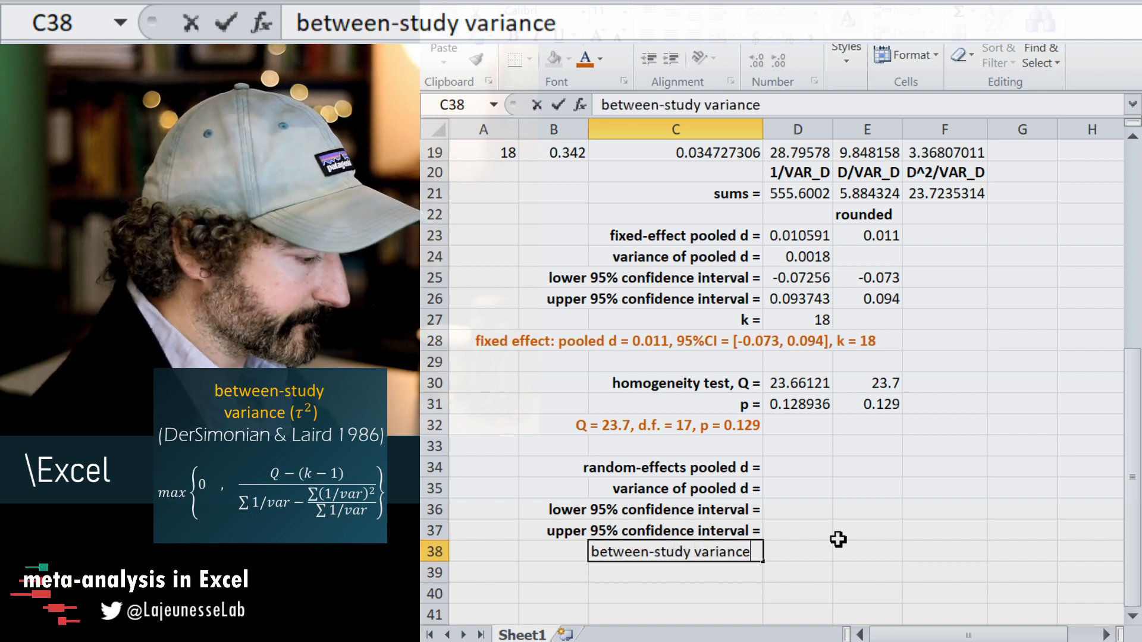
pyautogui.write(' (tau')
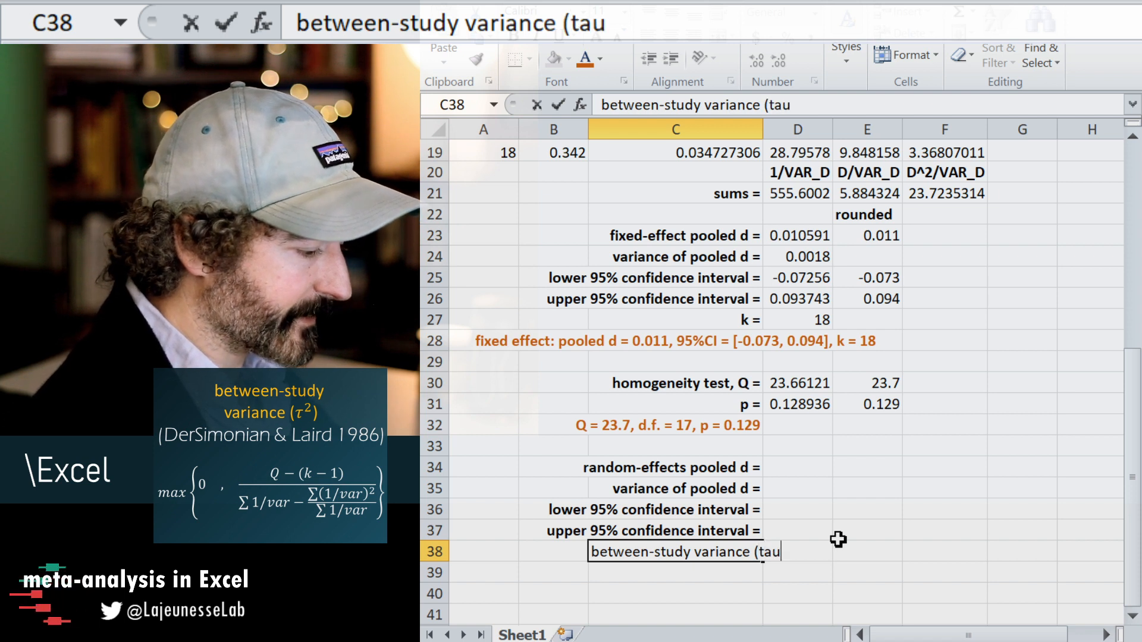
pyautogui.write('-')
pyautogui.write('squa')
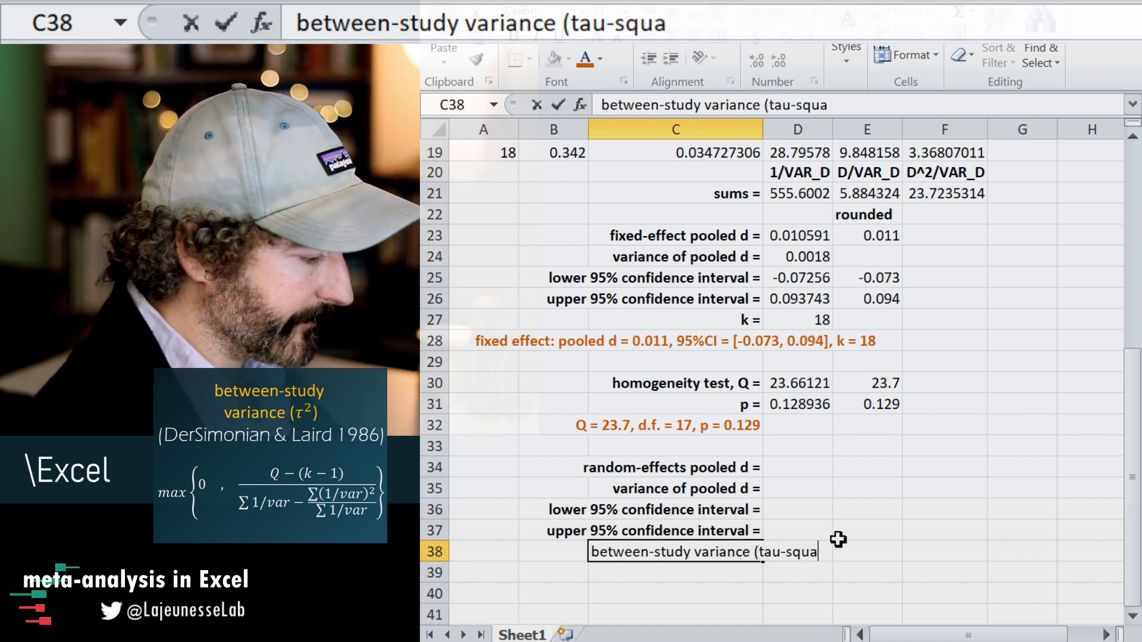
pyautogui.write('red) =')
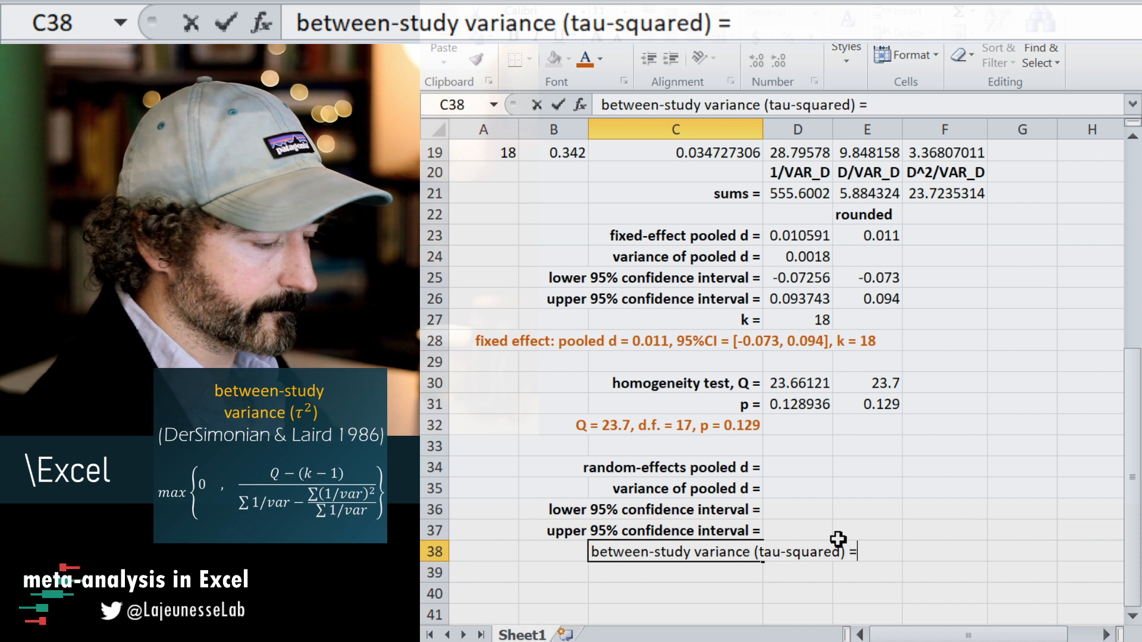
pyautogui.press('Return')
pyautogui.click(822, 547)
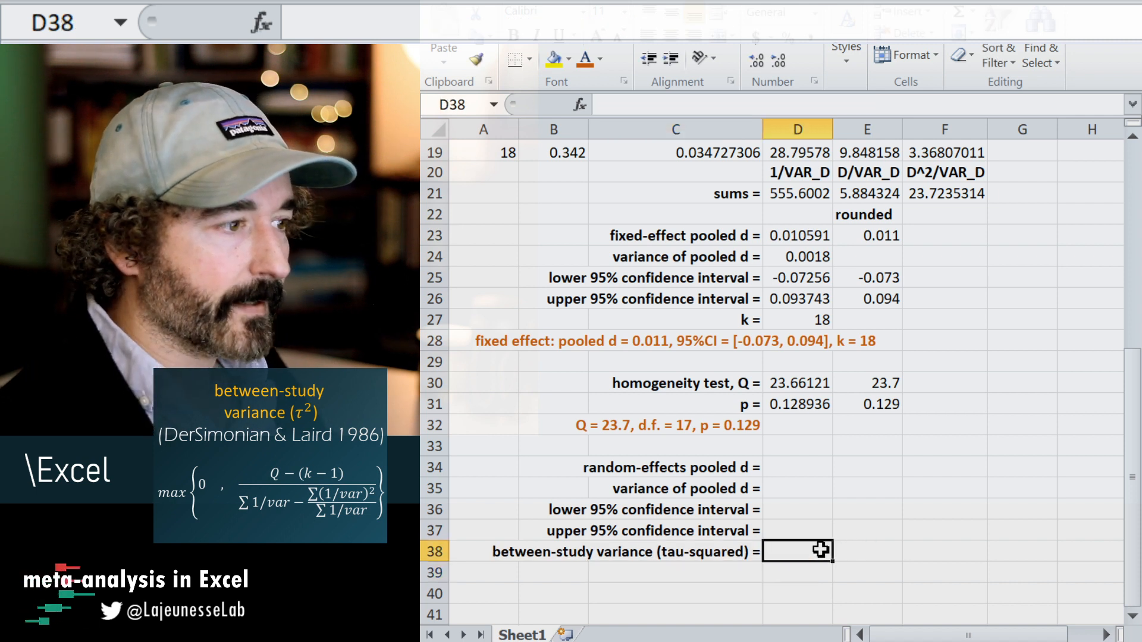
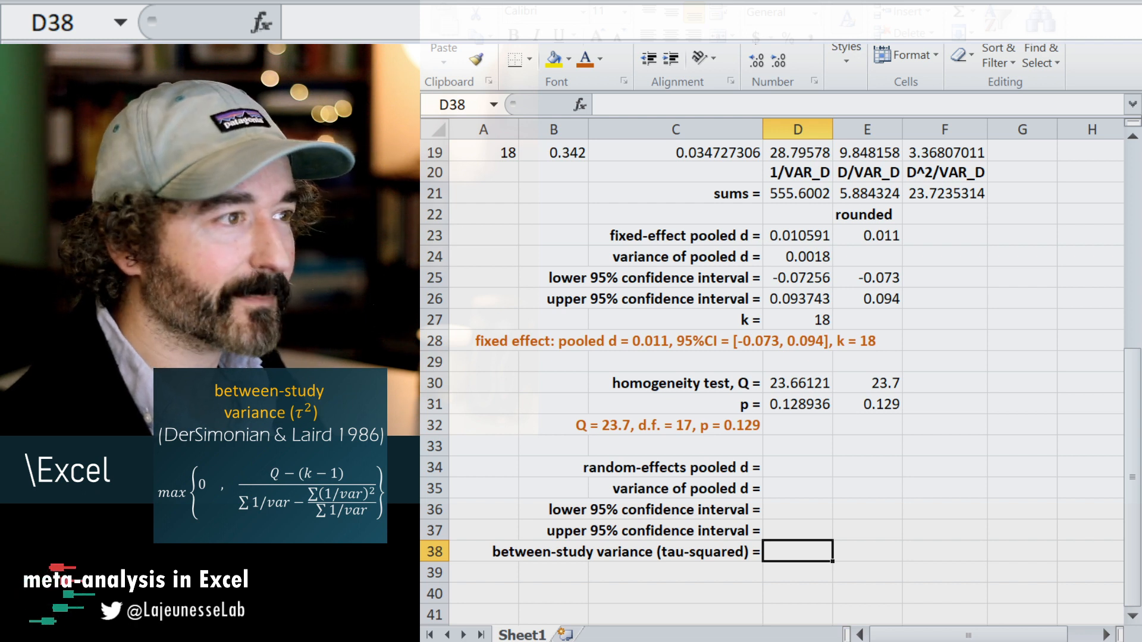
# Enter the header "(1/VAR_D)^2" in G1 and widen column G until the whole header fits.
pyautogui.click(765, 278)
pyautogui.scroll(6, 994, 285)
pyautogui.click(1023, 151)
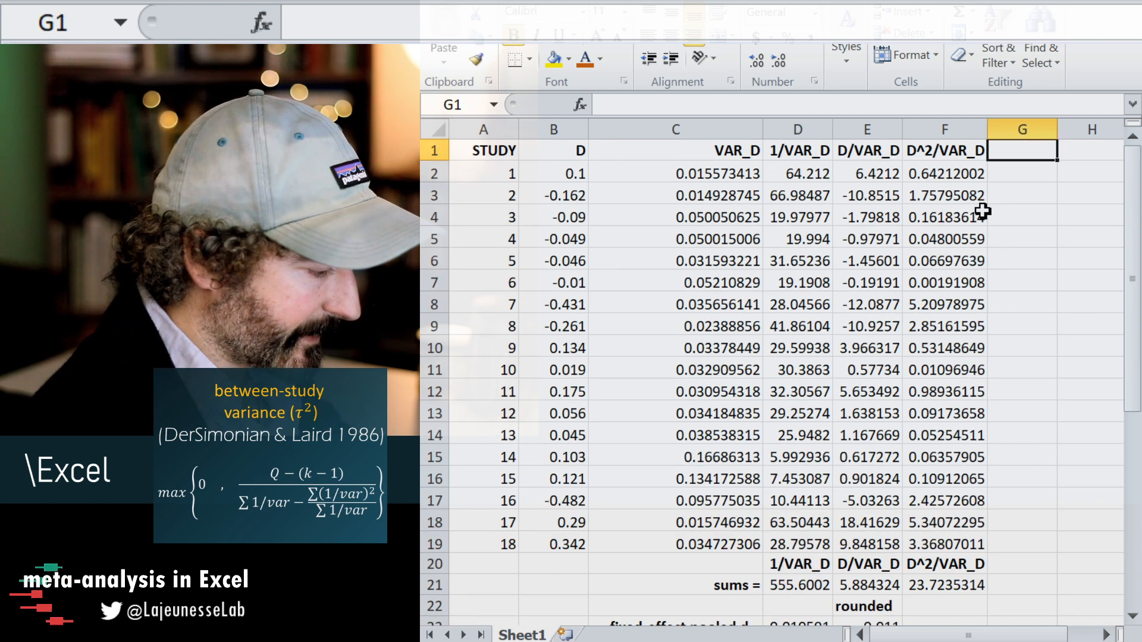
pyautogui.write('(1/')
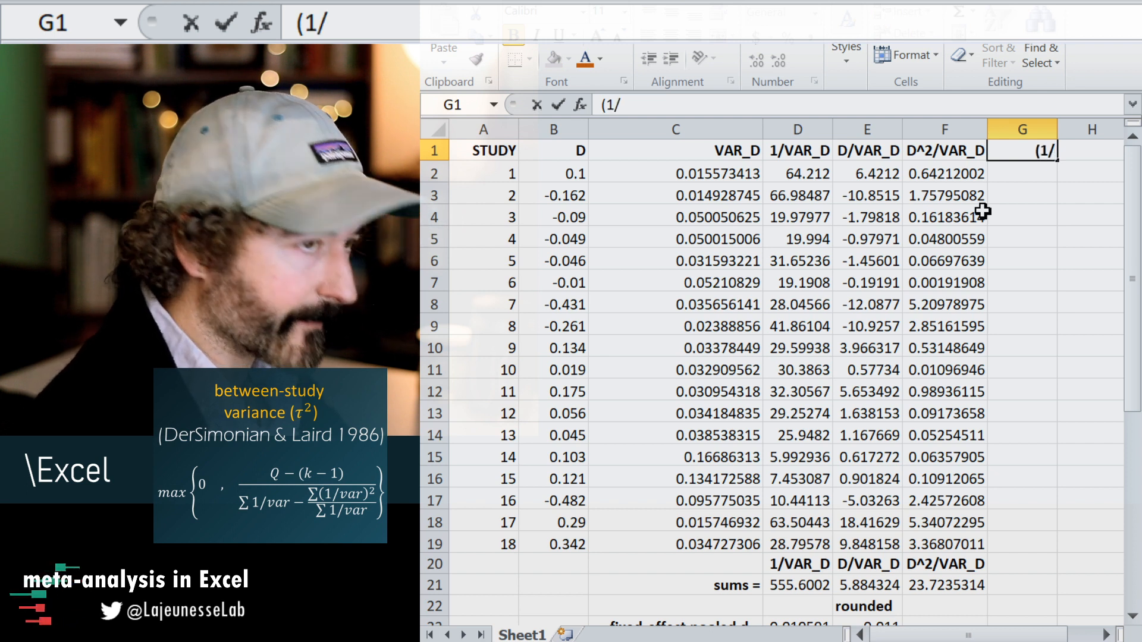
pyautogui.write('VAR')
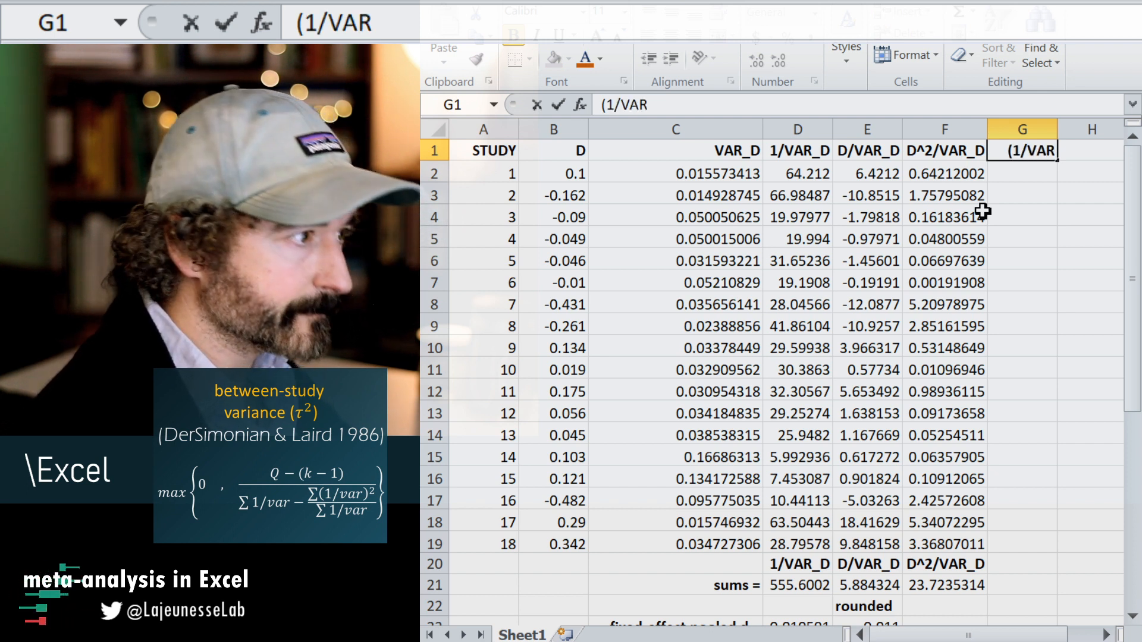
pyautogui.write('_D')
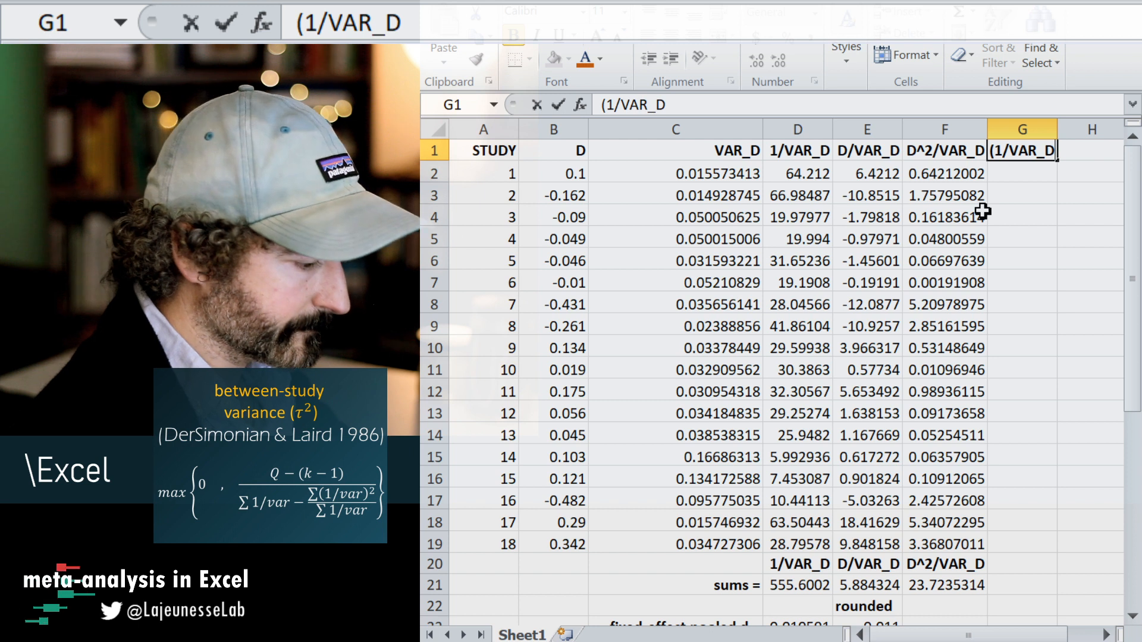
pyautogui.write(')^2')
pyautogui.press('Return')
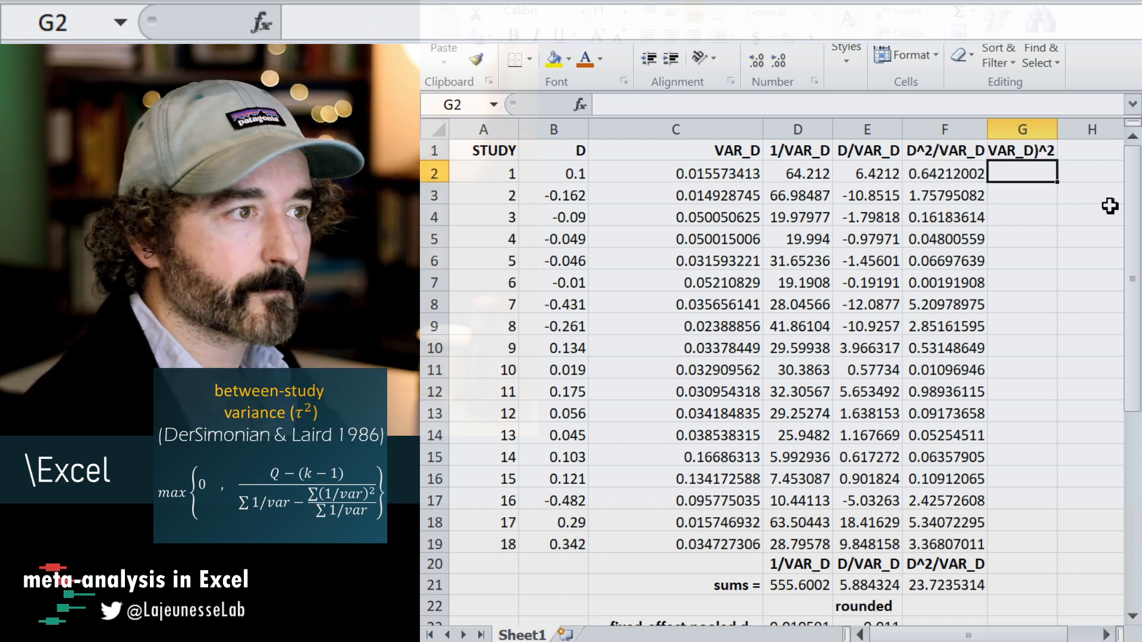
pyautogui.moveTo(1058, 135); pyautogui.dragTo(1097, 135)
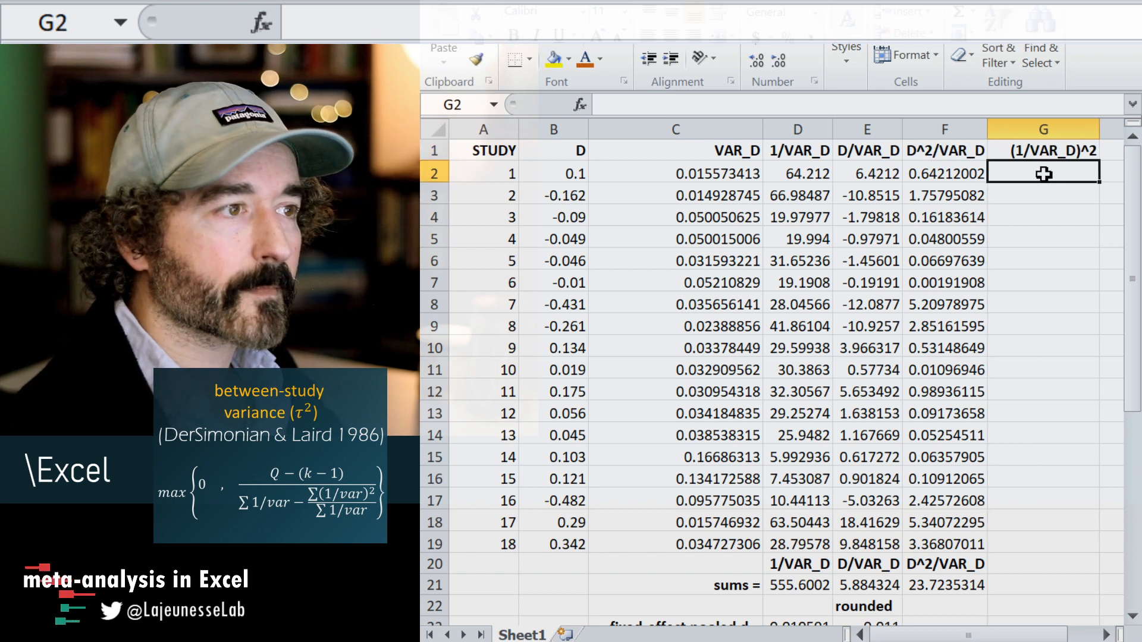
# Enter =D2^2 in G2 to square the inverse variance and fill the formula down to G19.
pyautogui.write('=')
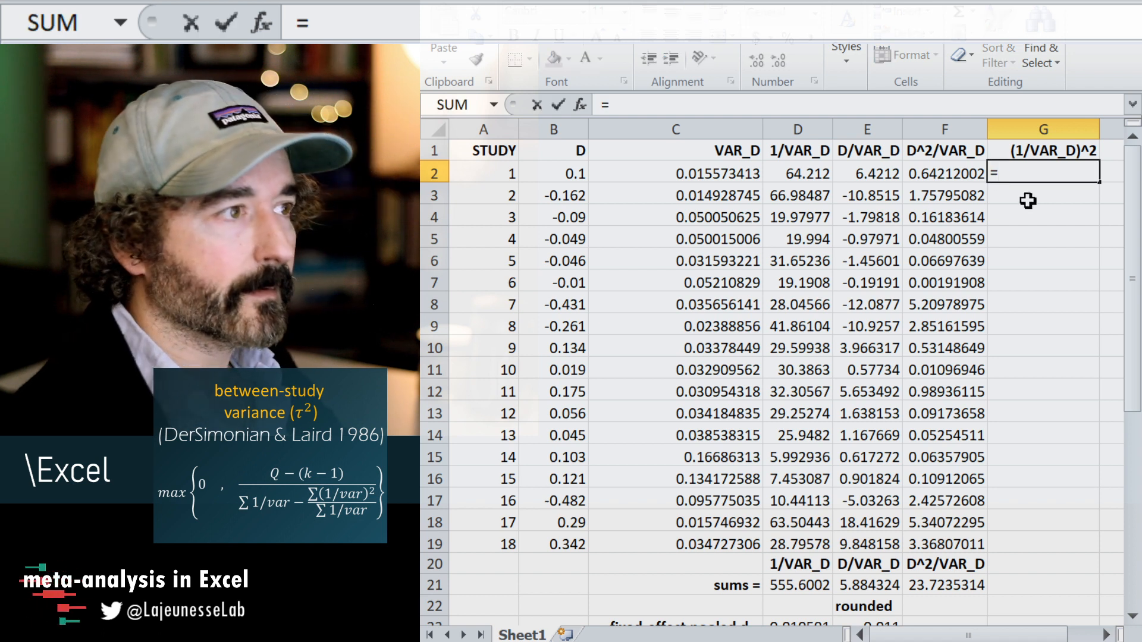
pyautogui.click(808, 173)
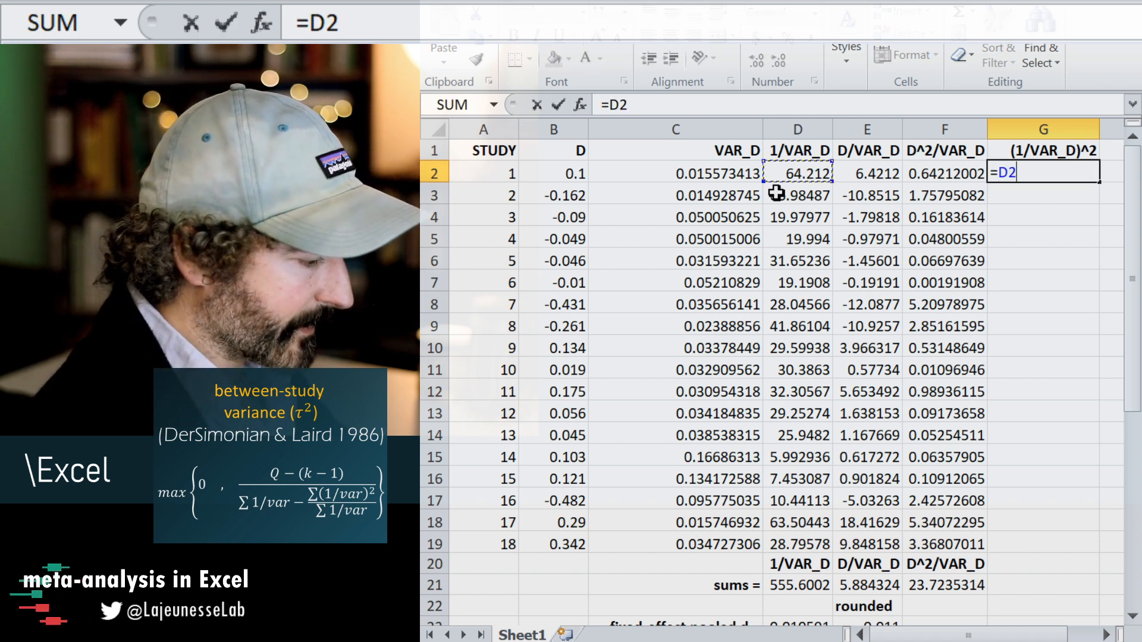
pyautogui.write('^2')
pyautogui.press('Return')
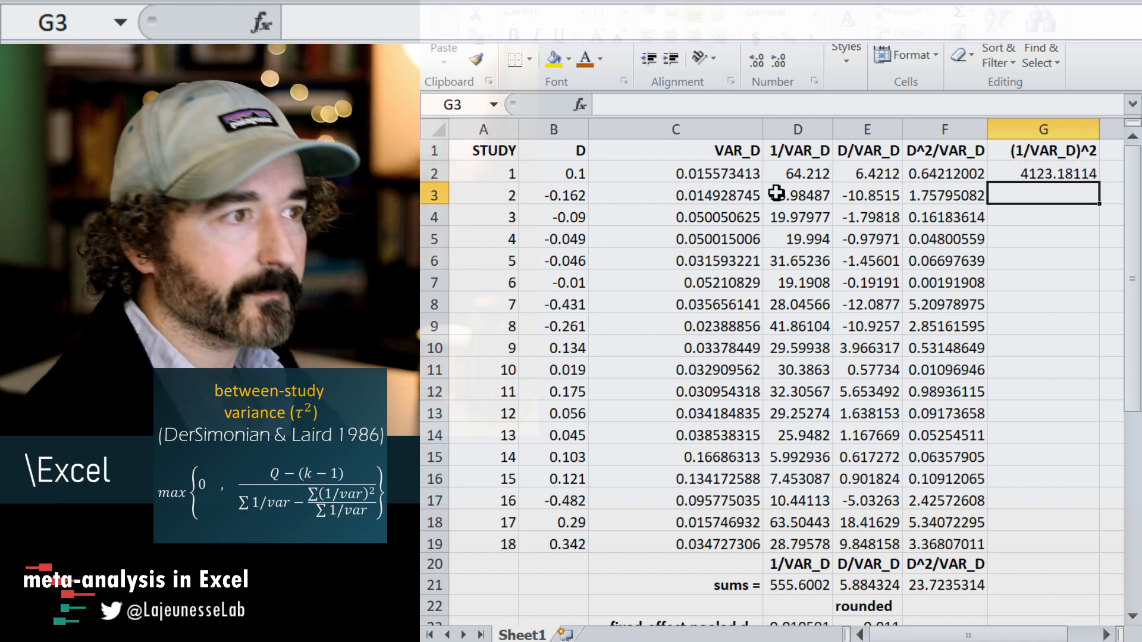
pyautogui.click(1065, 173)
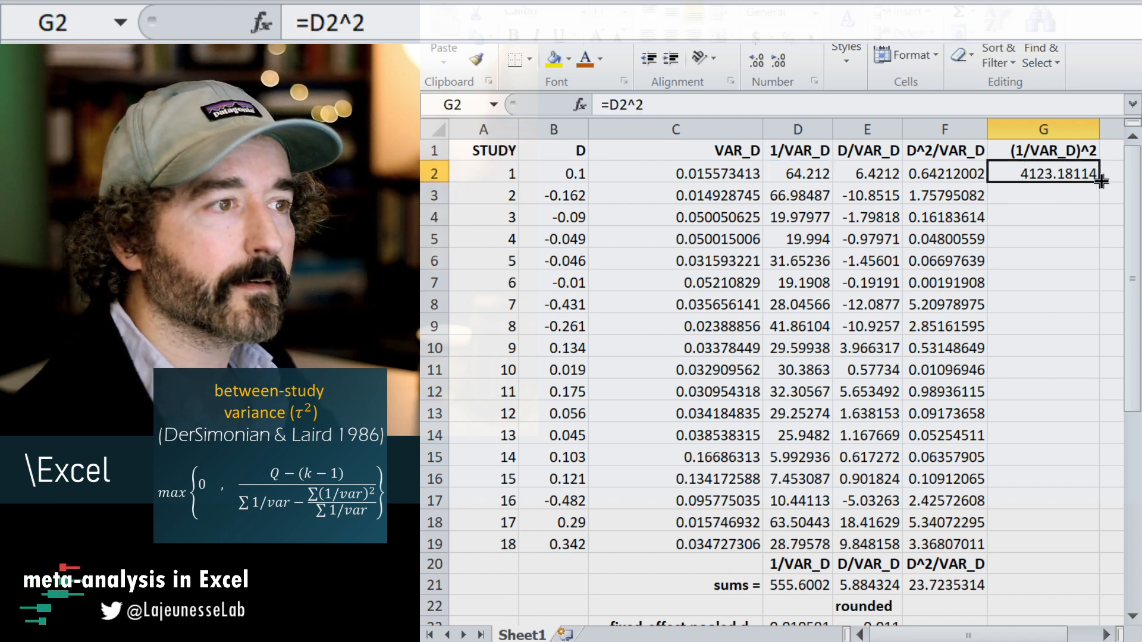
pyautogui.moveTo(1098, 182); pyautogui.dragTo(1086, 543)
# Extend the column sum formula from F21 into G21 to total the squared inverse variances.
pyautogui.scroll(-2, 1071, 444)
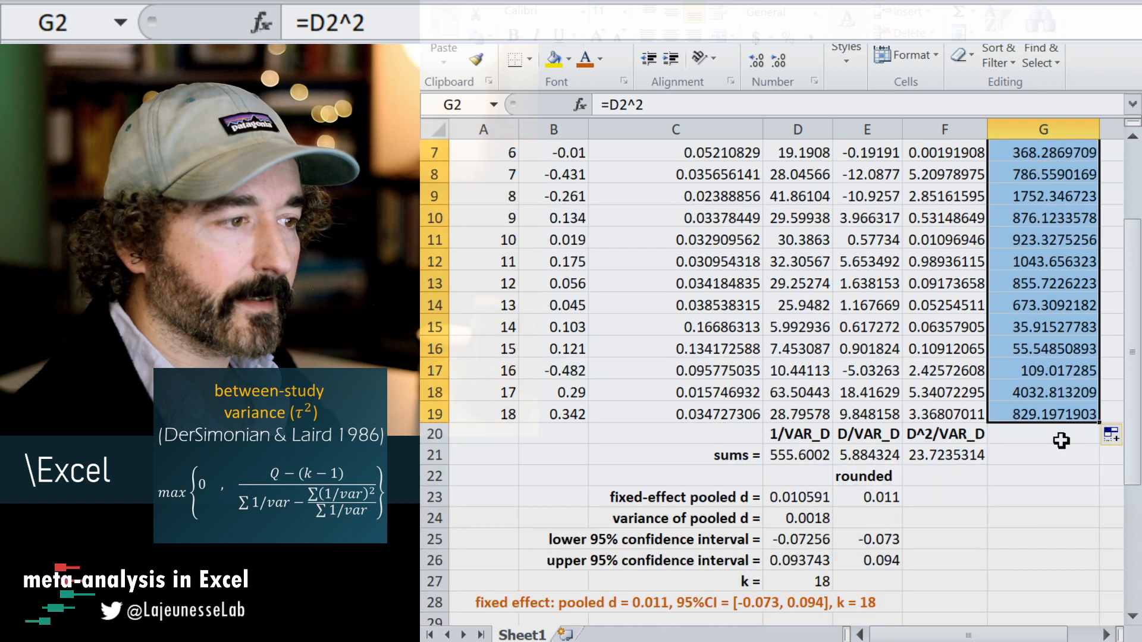
pyautogui.click(980, 460)
pyautogui.moveTo(986, 465); pyautogui.dragTo(1045, 456)
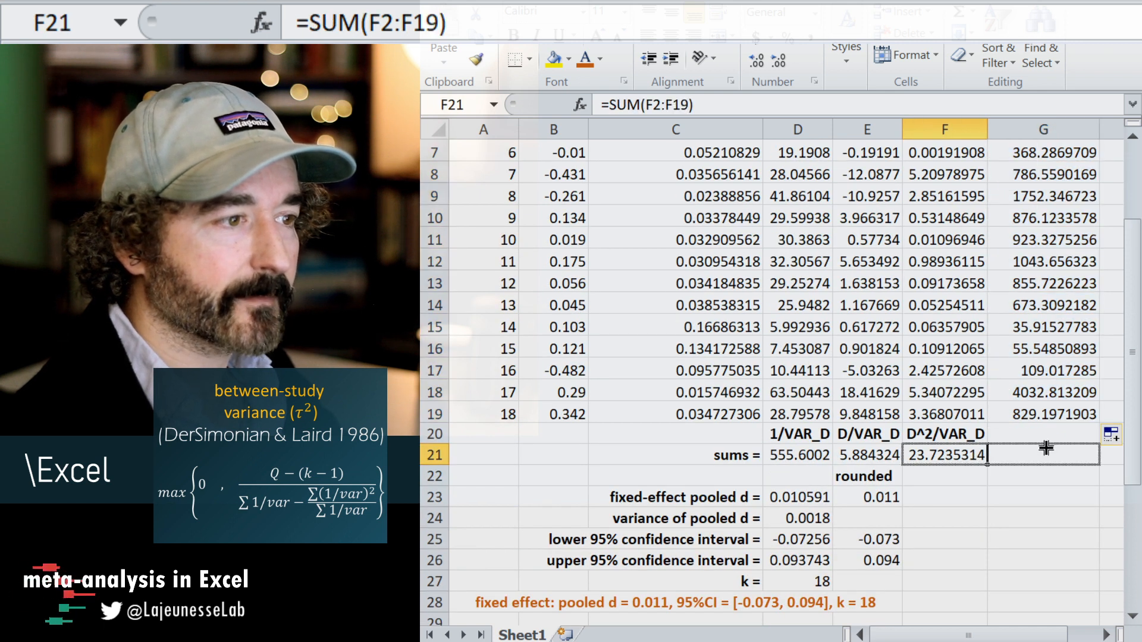
# Copy the "(1/VAR_D)^2" header from G1 into G20, above the column's sum.
pyautogui.click(1038, 428)
pyautogui.scroll(2, 1039, 429)
pyautogui.click(1067, 148)
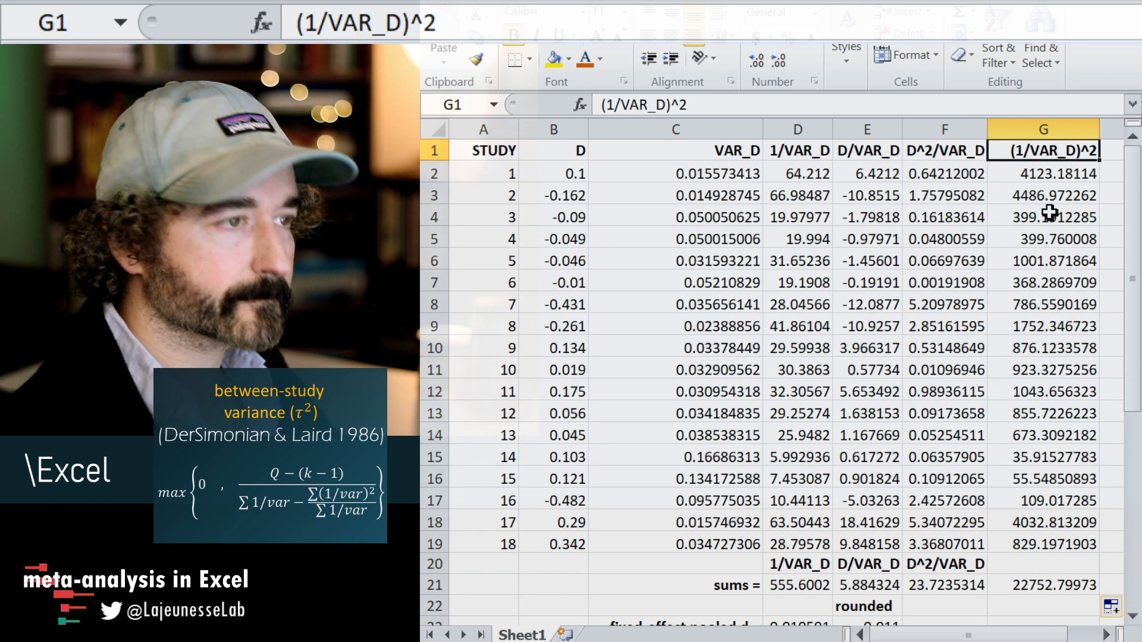
pyautogui.hotkey('ctrl', 'c')
pyautogui.scroll(-3, 1048, 238)
pyautogui.click(1065, 370)
pyautogui.hotkey('ctrl', 'v')
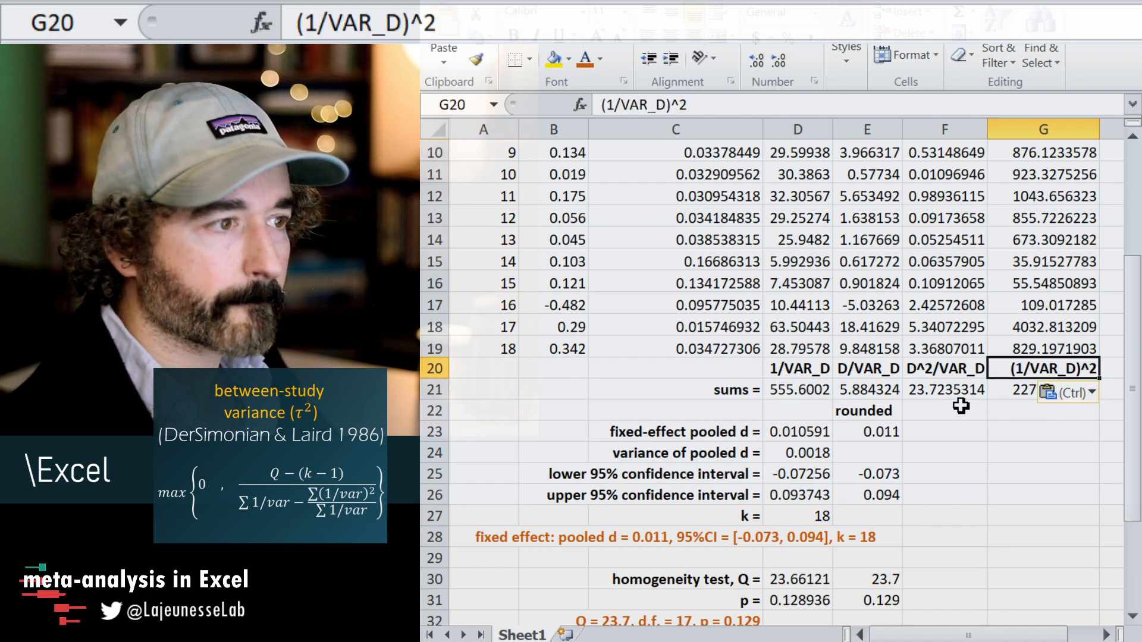
# Begin the tau-squared formula in D38 as =max(0, ()/()), with empty brackets for numerator and denominator.
pyautogui.click(942, 435)
pyautogui.scroll(-3, 942, 435)
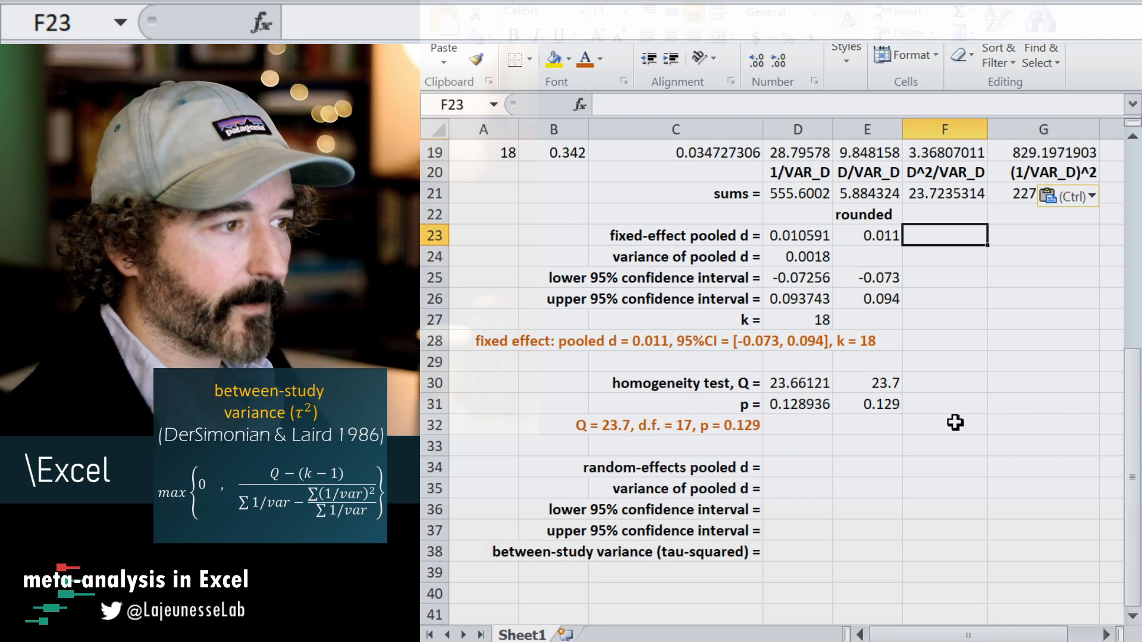
pyautogui.click(816, 468)
pyautogui.click(821, 550)
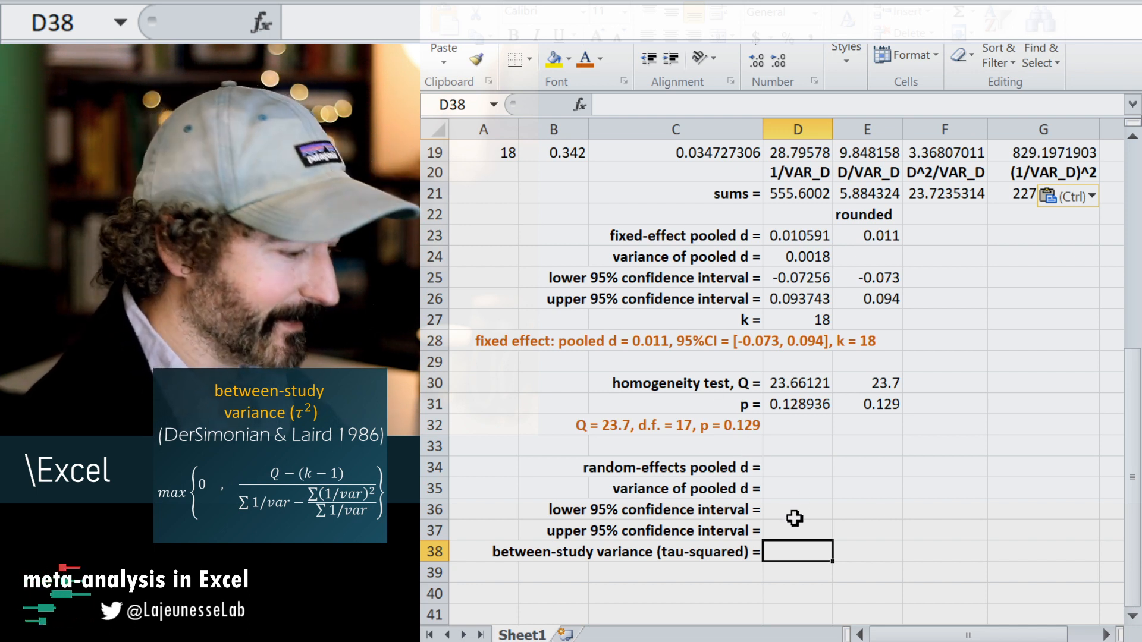
pyautogui.write('=')
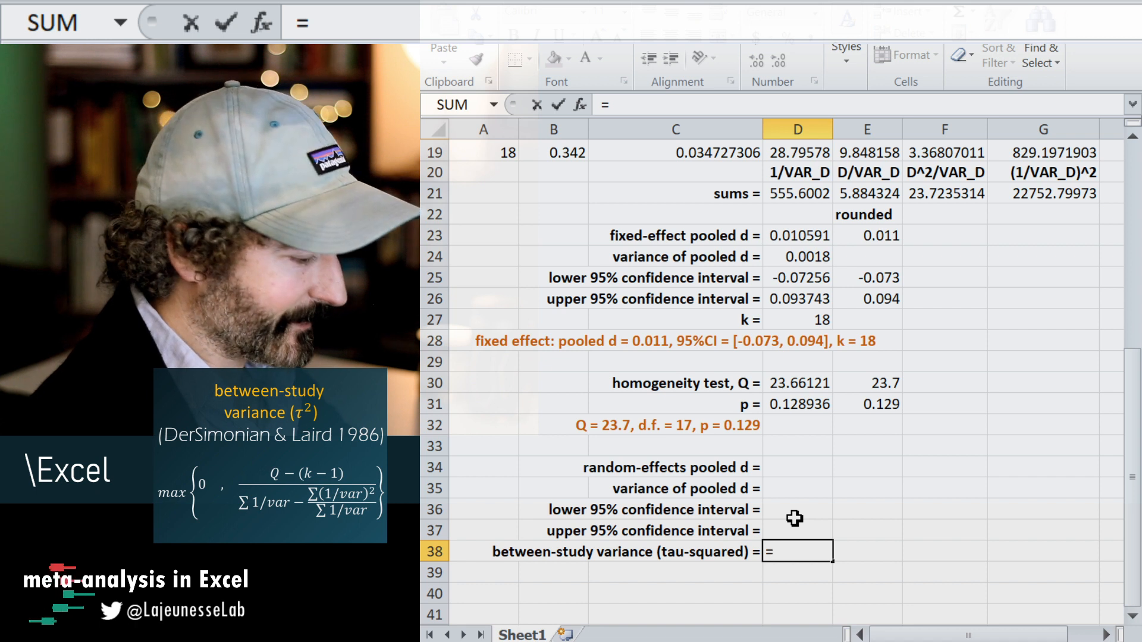
pyautogui.write('max(')
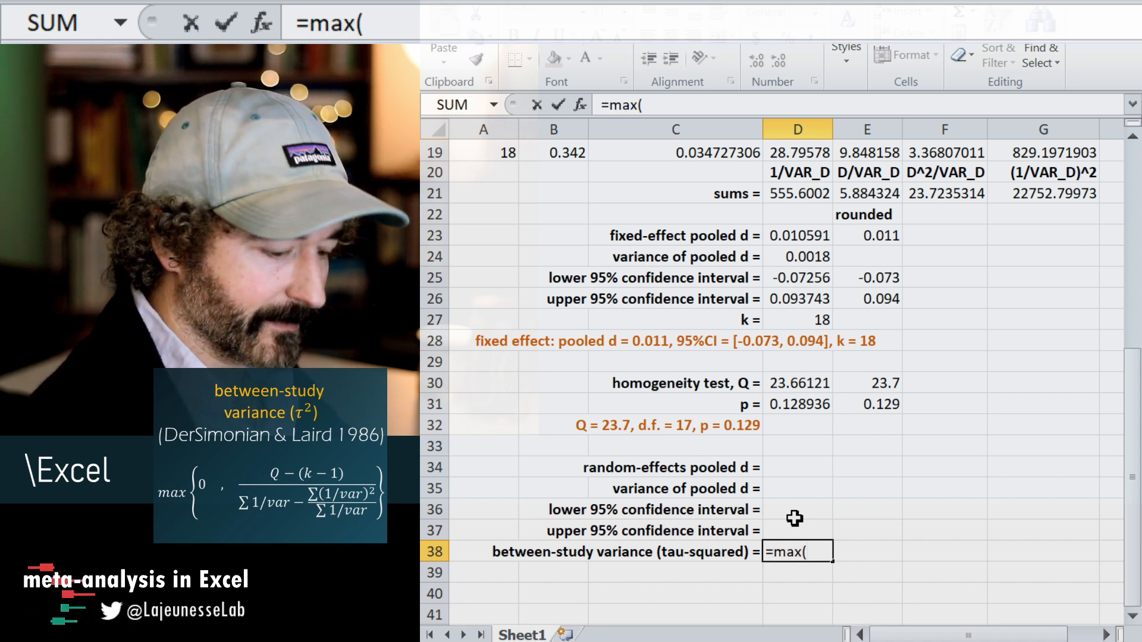
pyautogui.write('0, ')
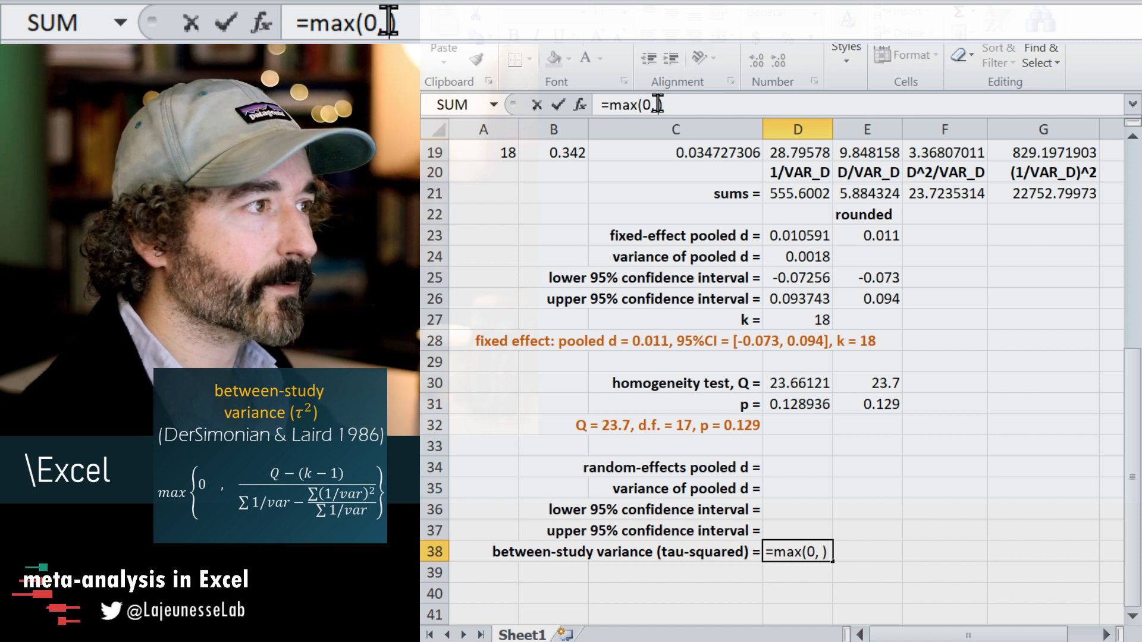
pyautogui.write('()')
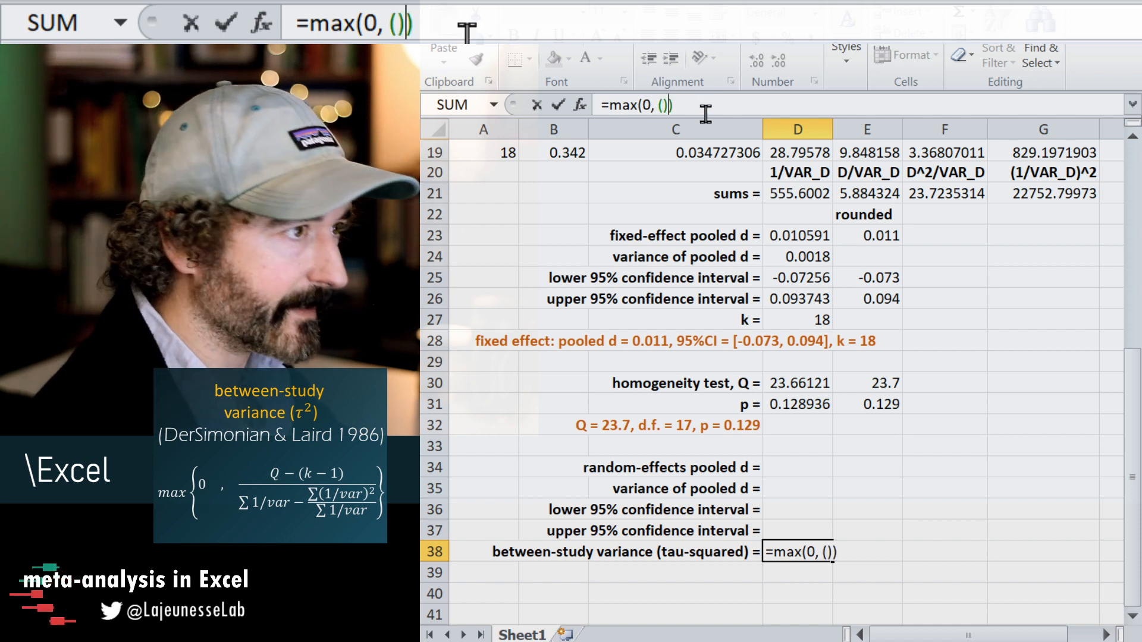
pyautogui.write('/()')
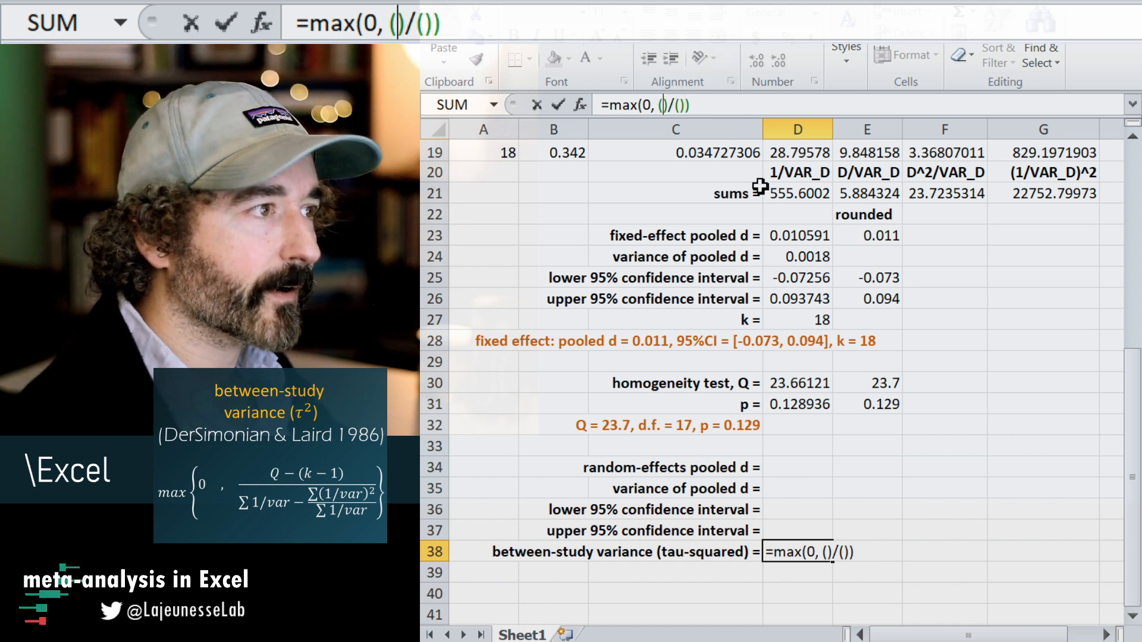
# Fill in the numerator of the D38 formula as (D30-(D27-1)), using Q and k.
pyautogui.click(815, 384)
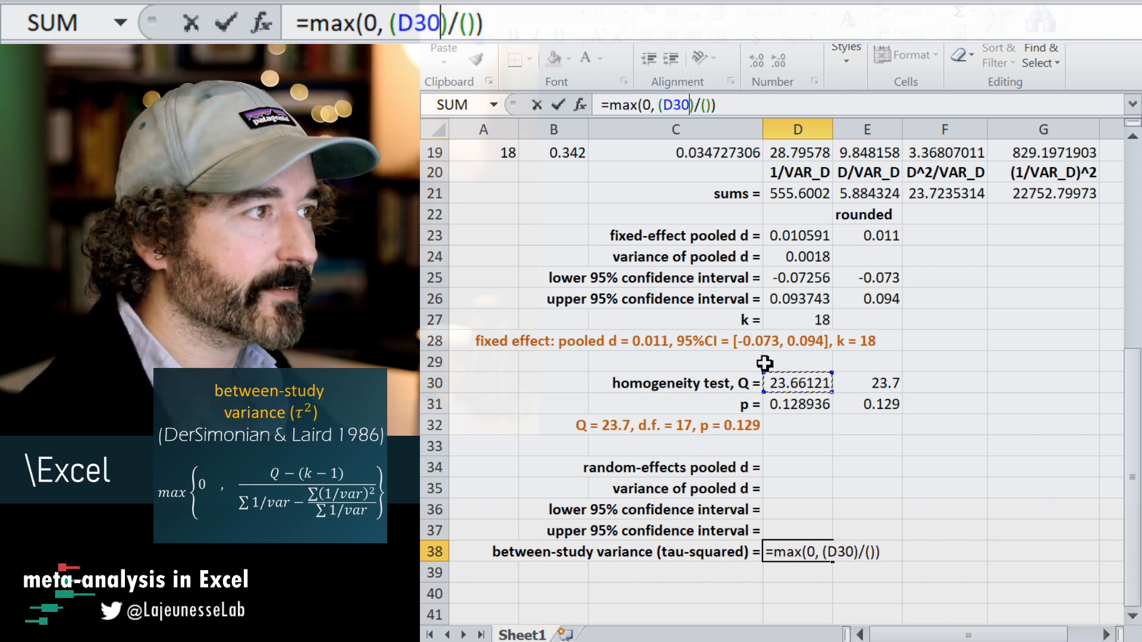
pyautogui.write('-')
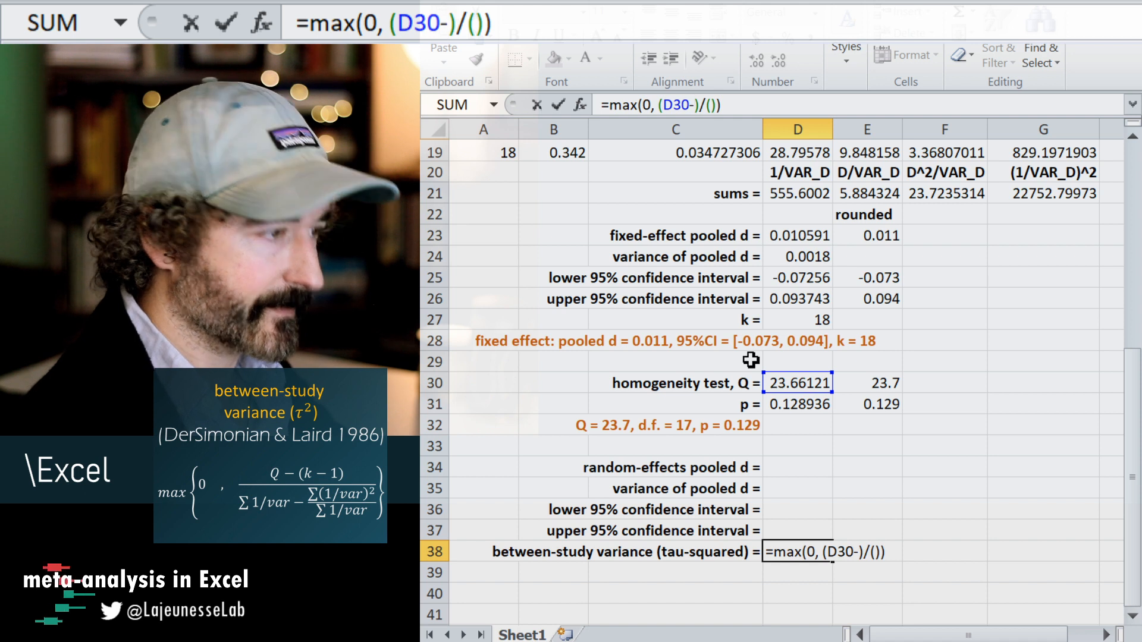
pyautogui.write('()')
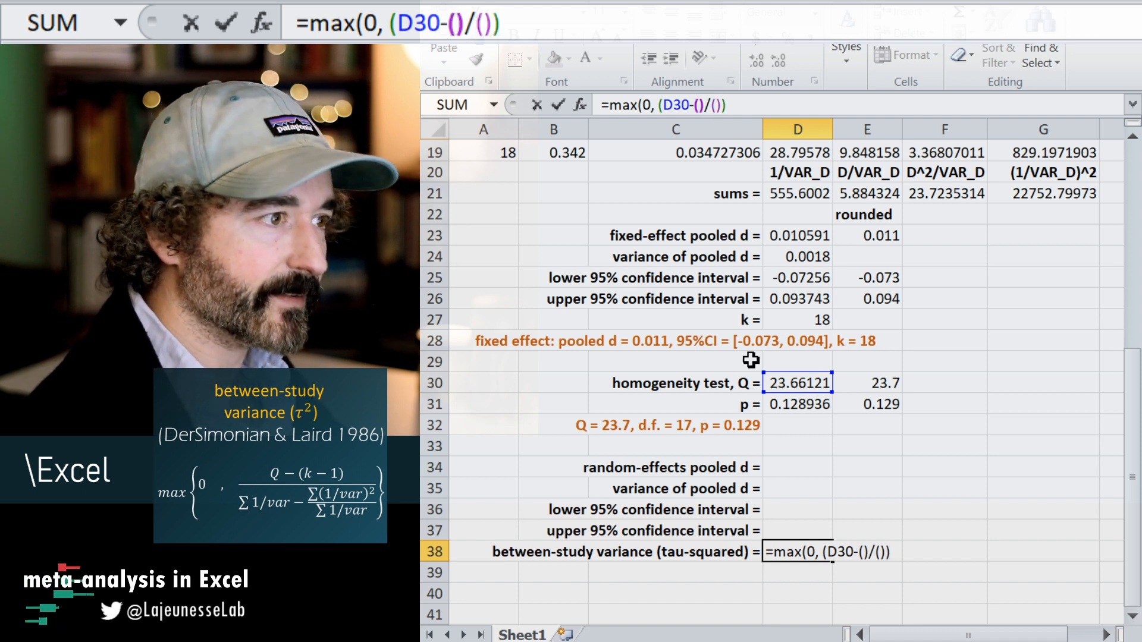
pyautogui.click(821, 320)
pyautogui.write('-1')
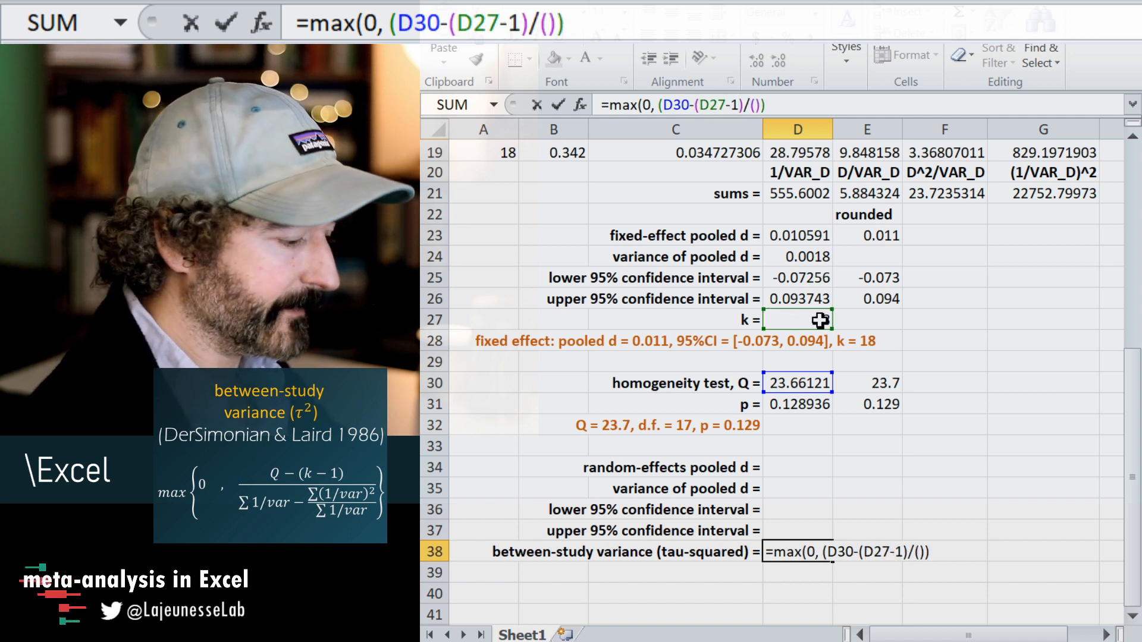
pyautogui.write(')')
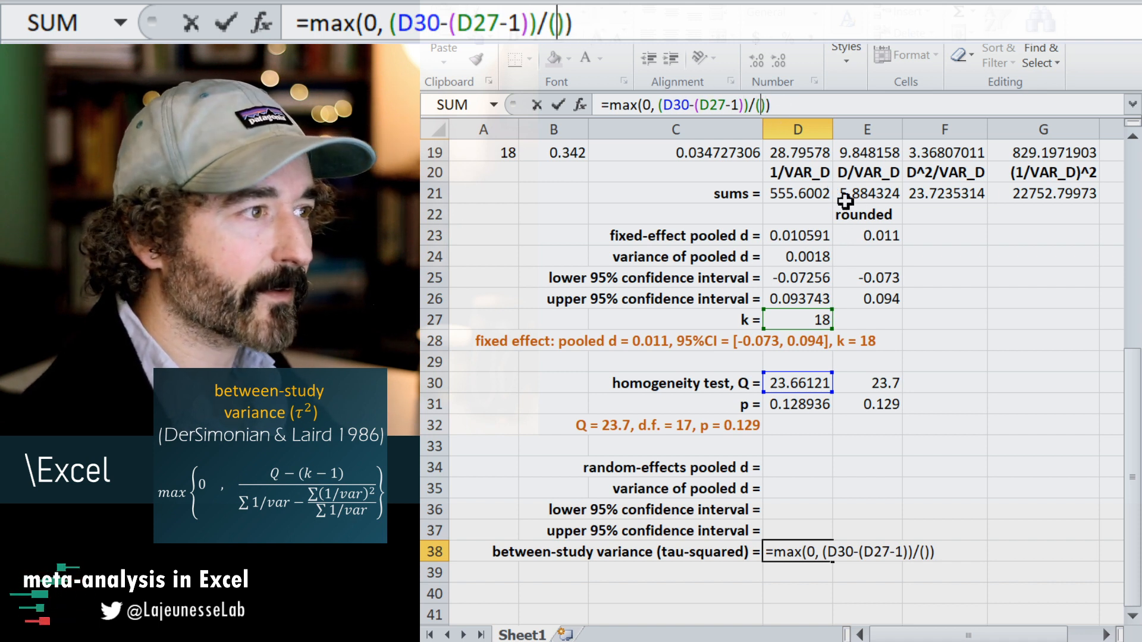
# Complete the denominator of the D38 formula as (D21-G21/D21) and enter the formula.
pyautogui.click(810, 173)
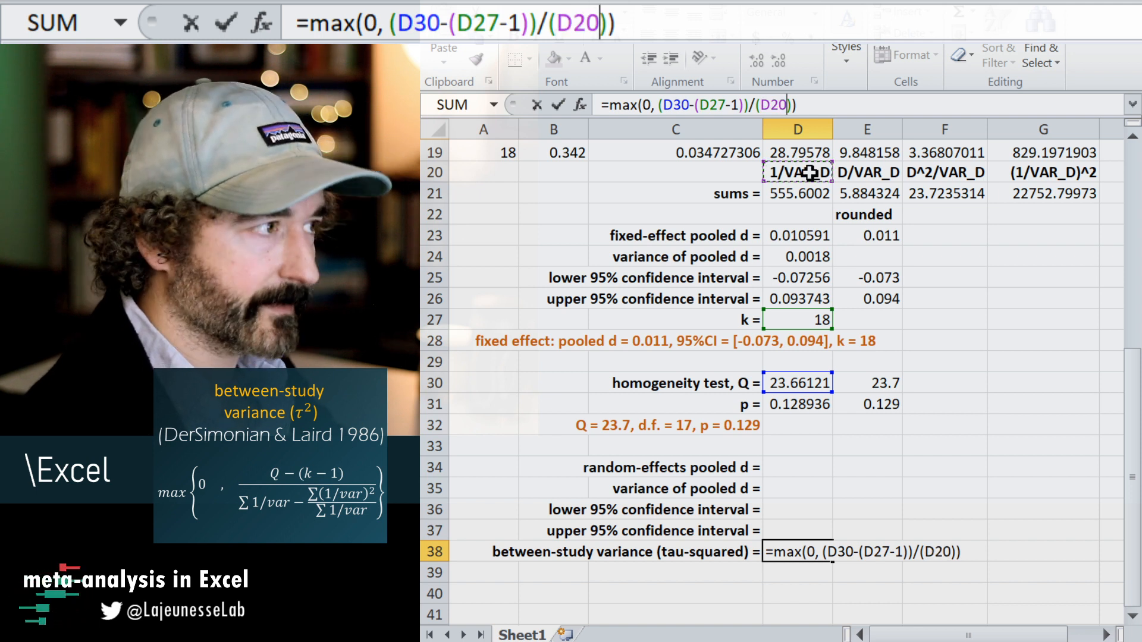
pyautogui.write('-')
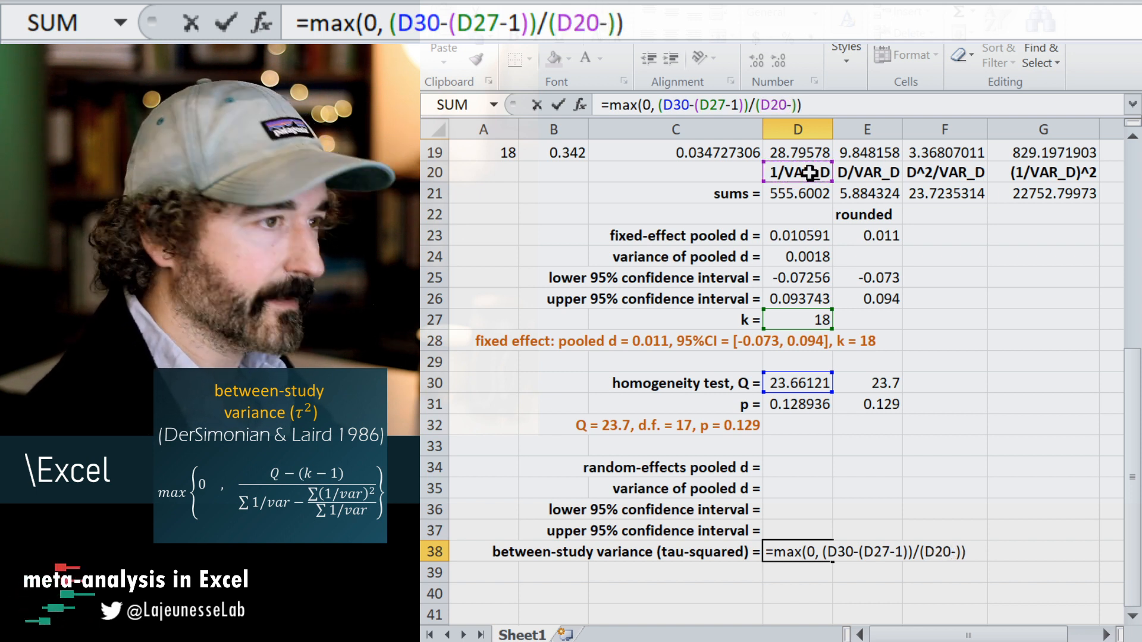
pyautogui.click(1031, 192)
pyautogui.write('/')
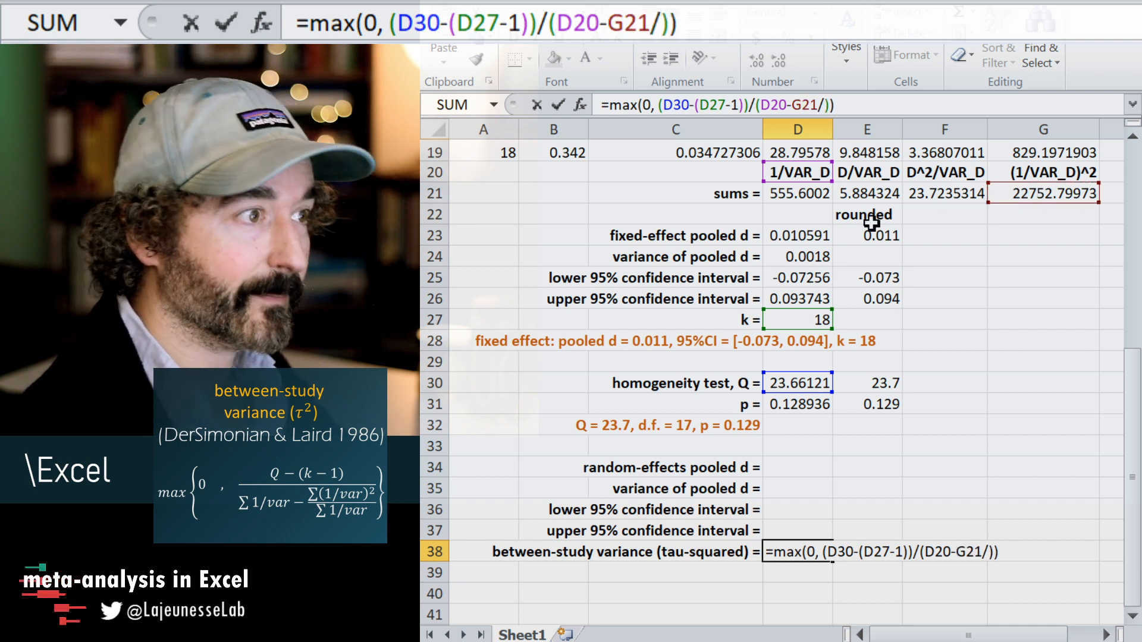
pyautogui.click(811, 189)
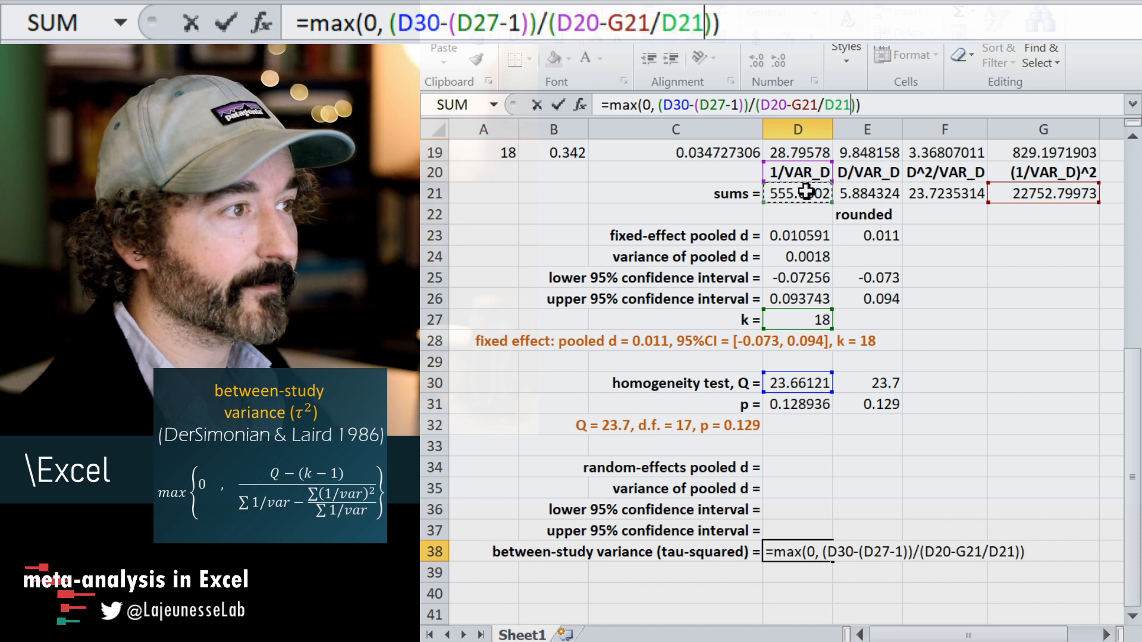
pyautogui.click(777, 105)
pyautogui.click(804, 195)
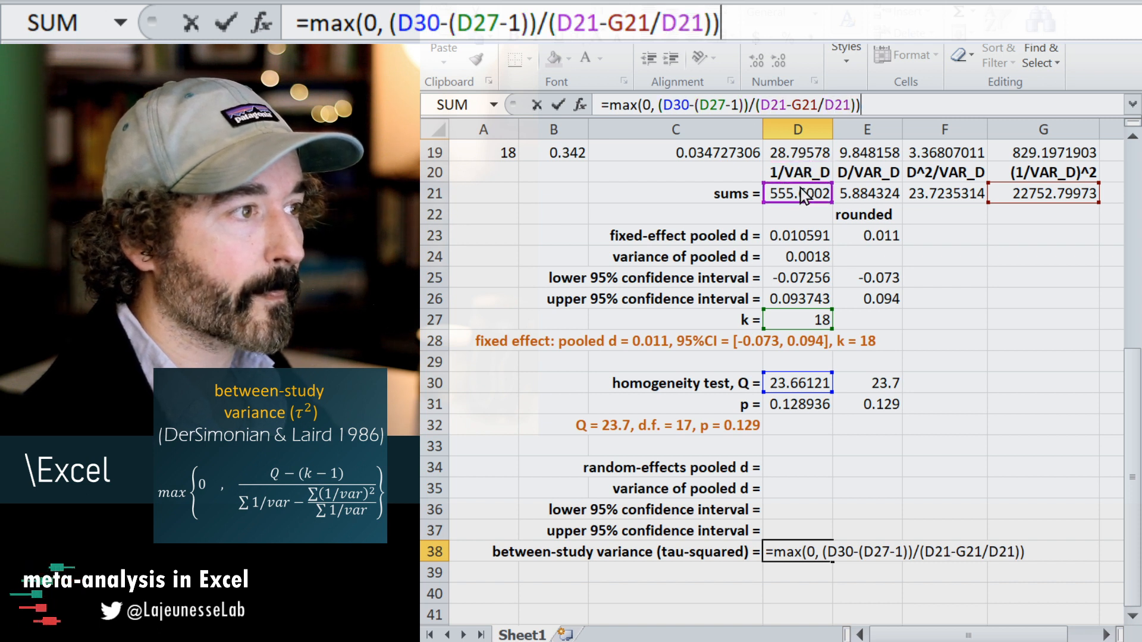
pyautogui.press('Return')
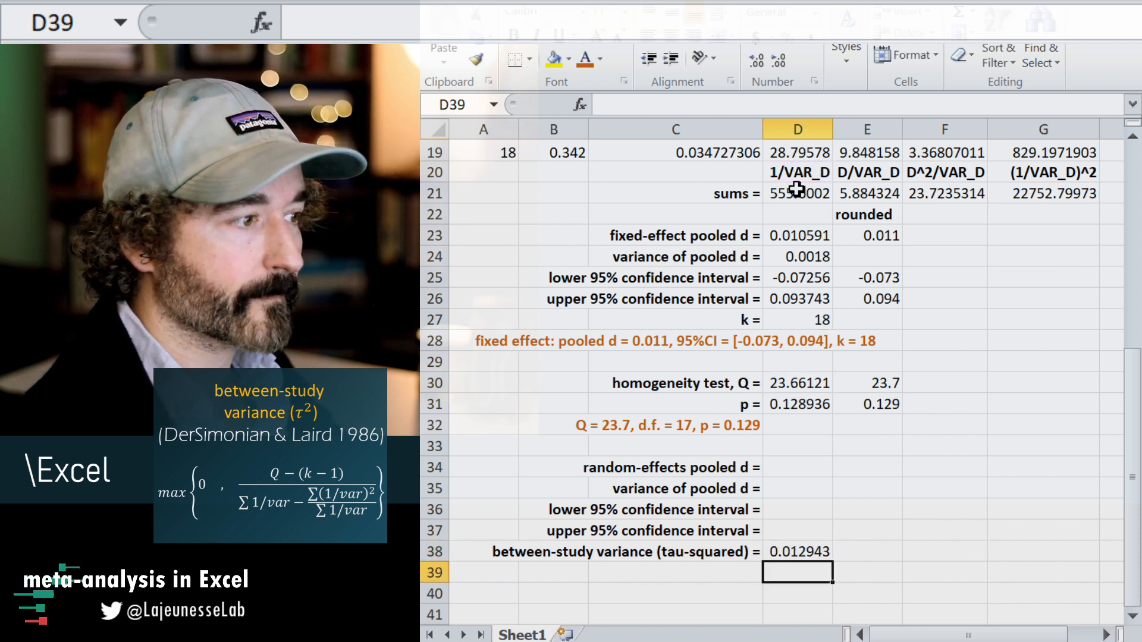
# Copy the rounding formula from E26 into E38 to round the between-study variance.
pyautogui.press('Up')
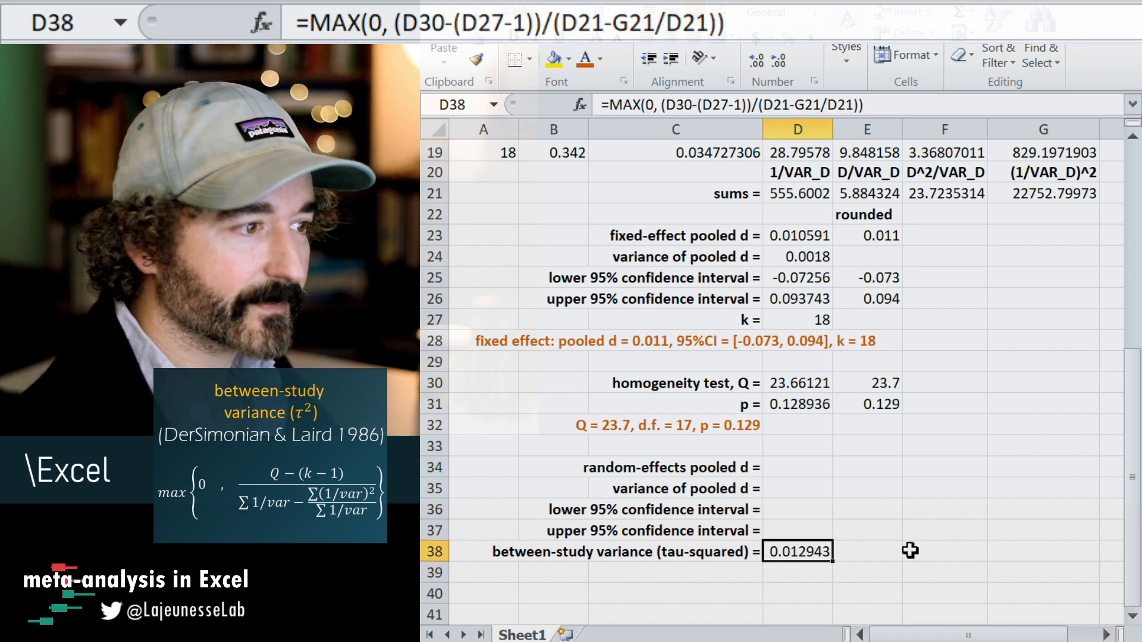
pyautogui.click(888, 557)
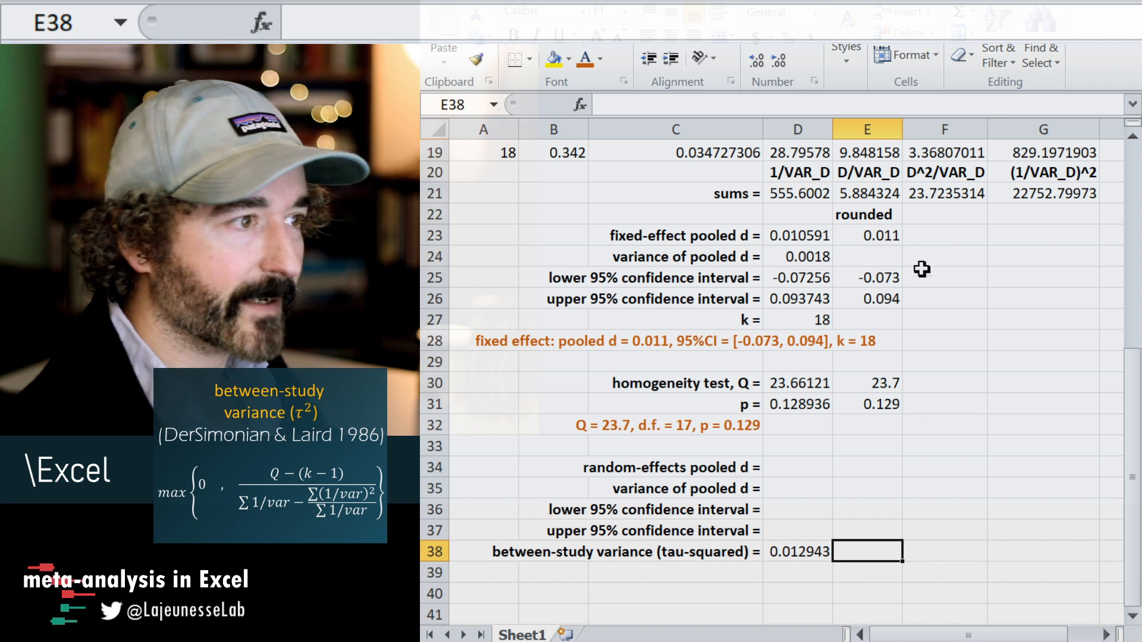
pyautogui.click(882, 300)
pyautogui.hotkey('ctrl', 'c')
pyautogui.click(887, 551)
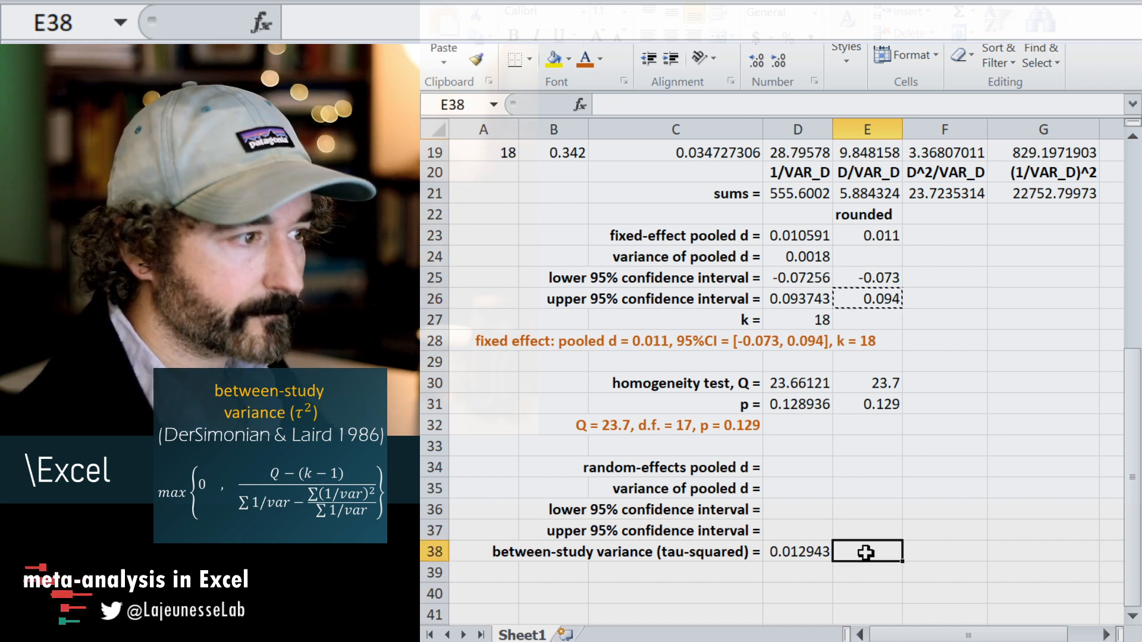
pyautogui.hotkey('ctrl', 'v')
pyautogui.click(844, 510)
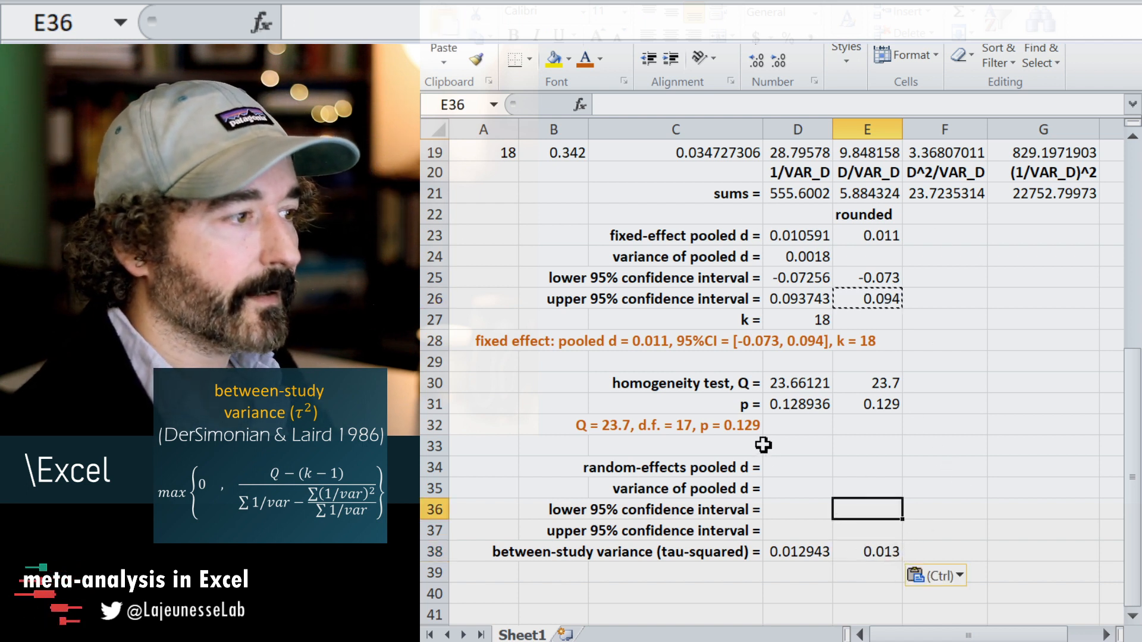
# Start a new column header in I1 with the text "1/VAR_D".
pyautogui.click(789, 468)
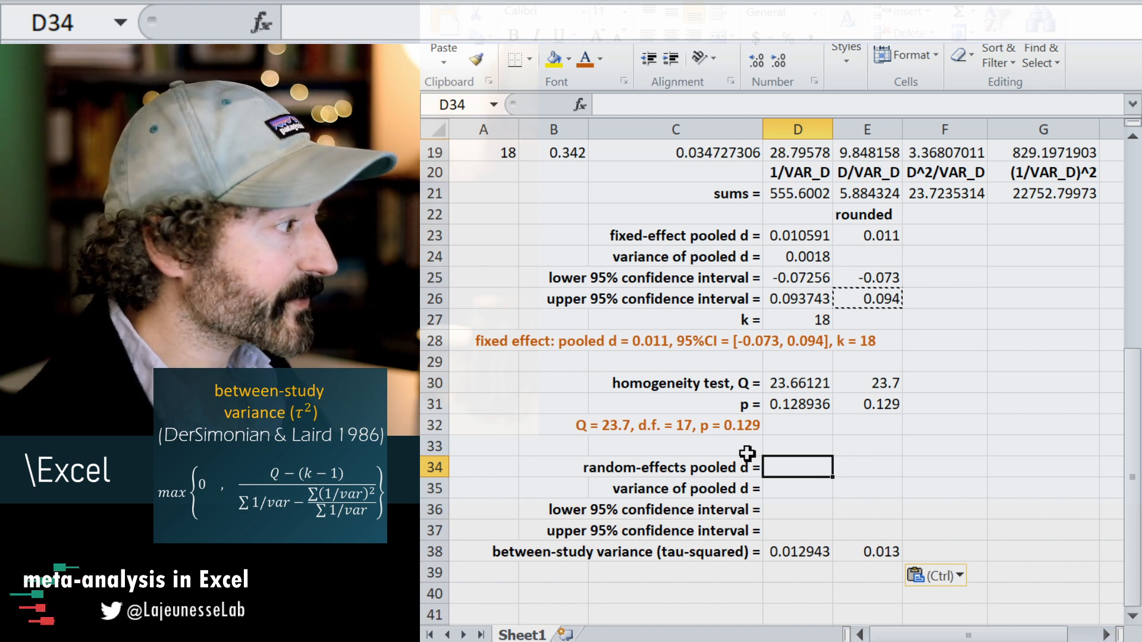
pyautogui.click(816, 550)
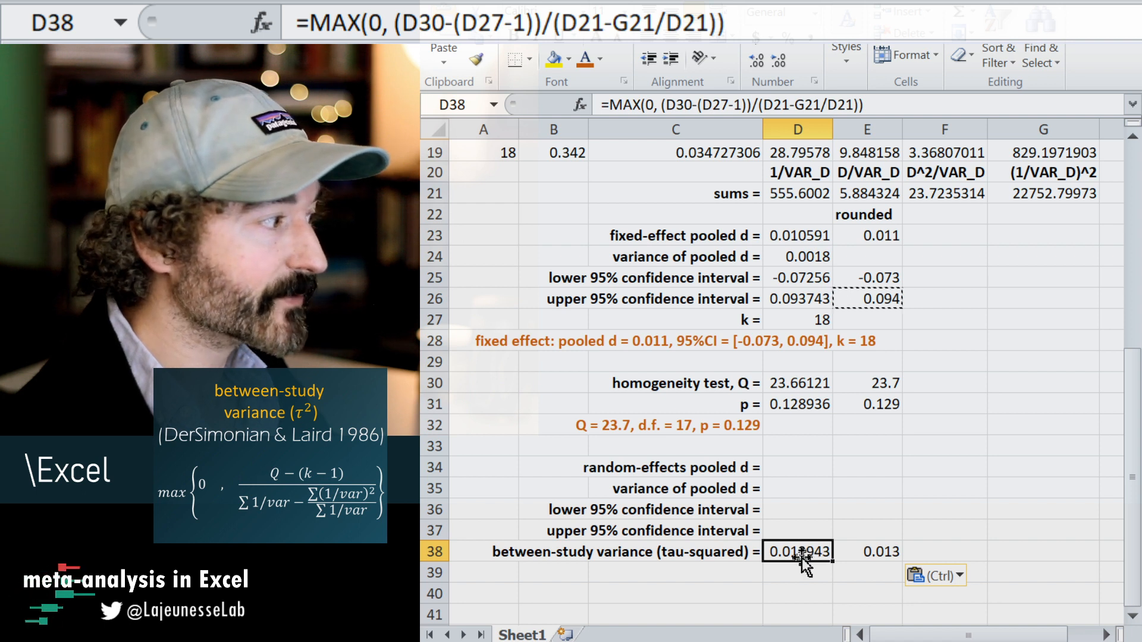
pyautogui.scroll(6, 810, 556)
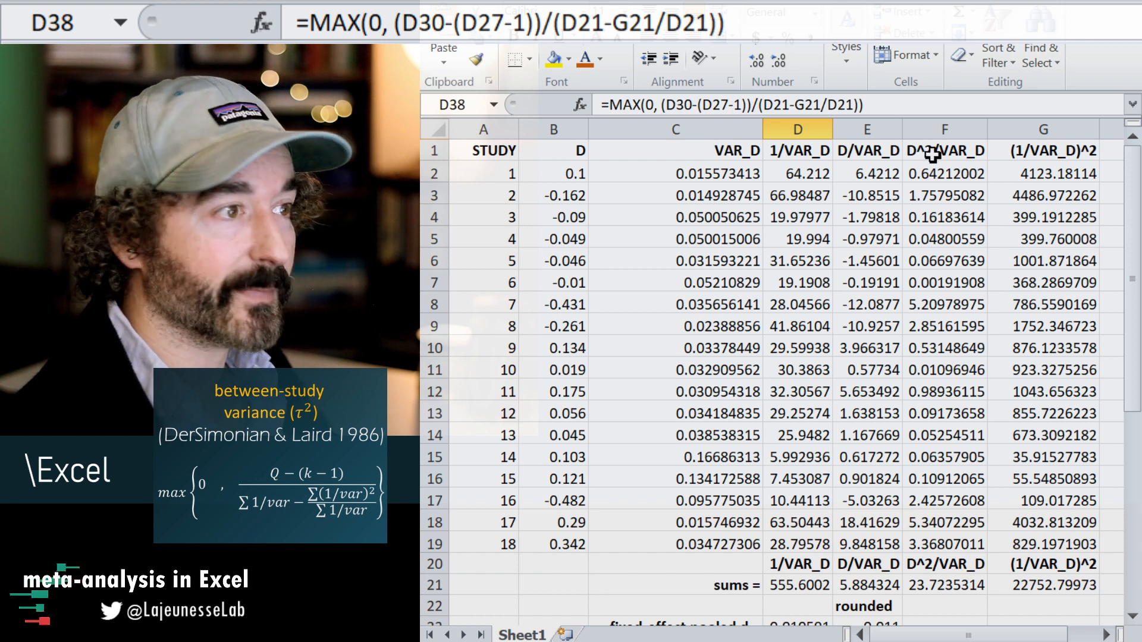
pyautogui.click(1053, 179)
pyautogui.press('Right')
pyautogui.press('Right')
pyautogui.press('Right')
pyautogui.press('Left')
pyautogui.press('Left')
pyautogui.press('Left')
pyautogui.press('Left')
pyautogui.press('Left')
pyautogui.press('Left')
pyautogui.press('Left')
pyautogui.press('Left')
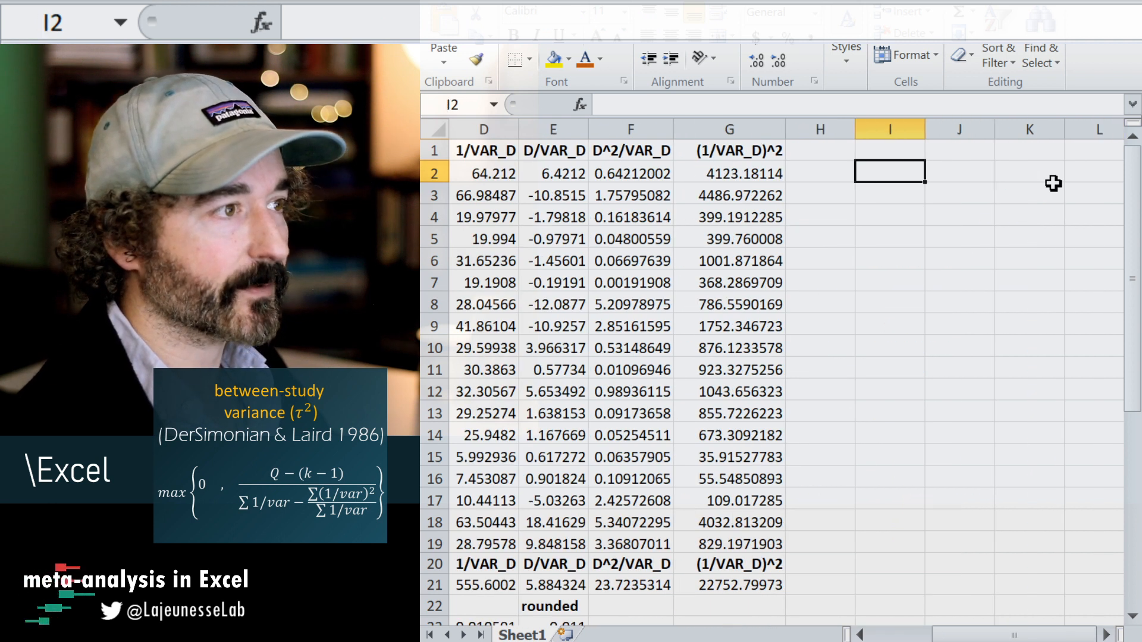
pyautogui.press('Right')
pyautogui.press('Right')
pyautogui.press('Right')
pyautogui.press('Right')
pyautogui.press('Right')
pyautogui.press('Right')
pyautogui.press('Right')
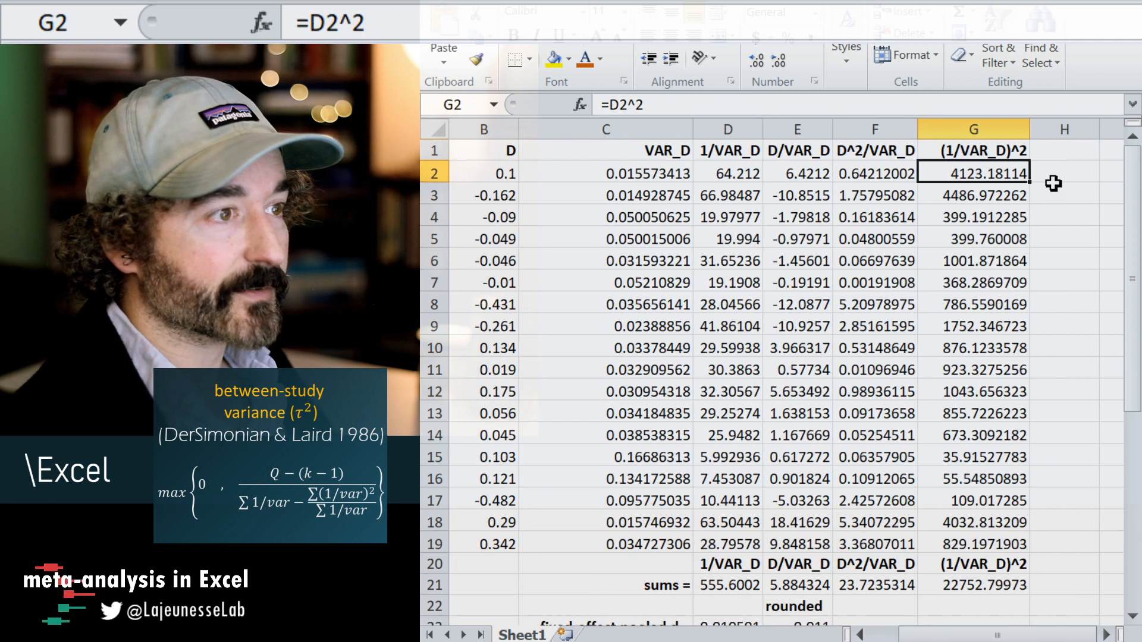
pyautogui.press('Up')
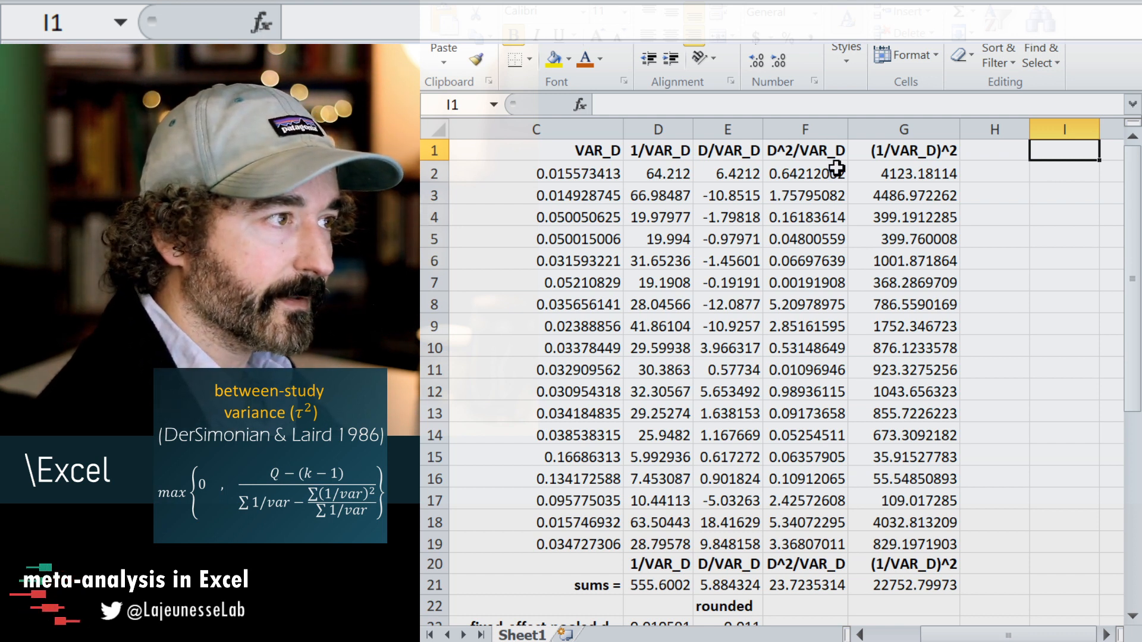
pyautogui.write('1/')
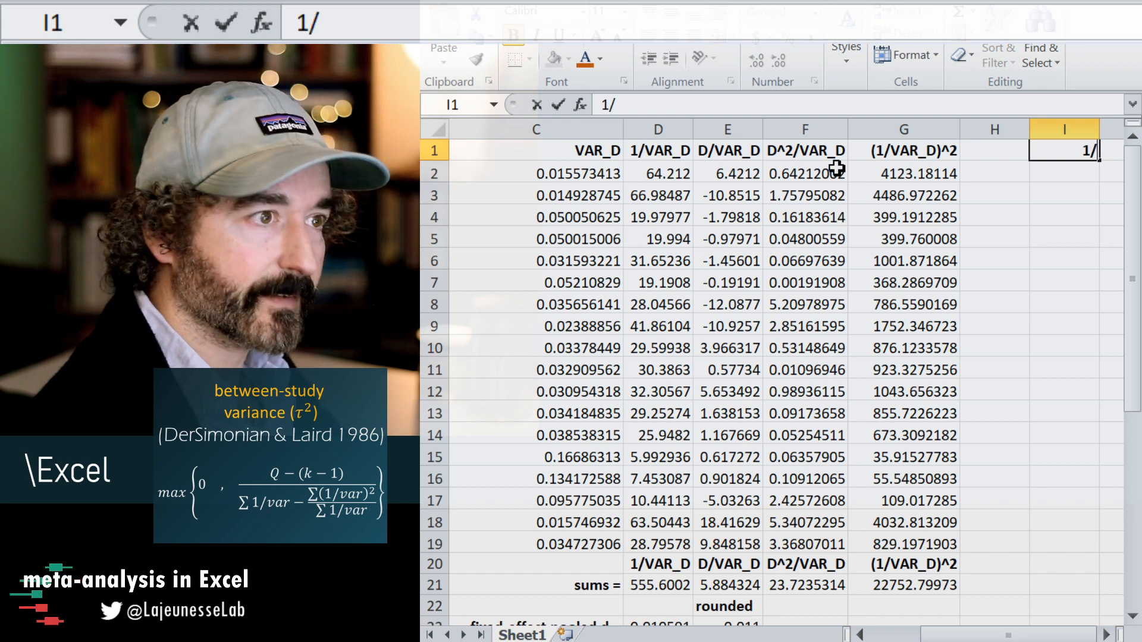
pyautogui.write('VAR_D')
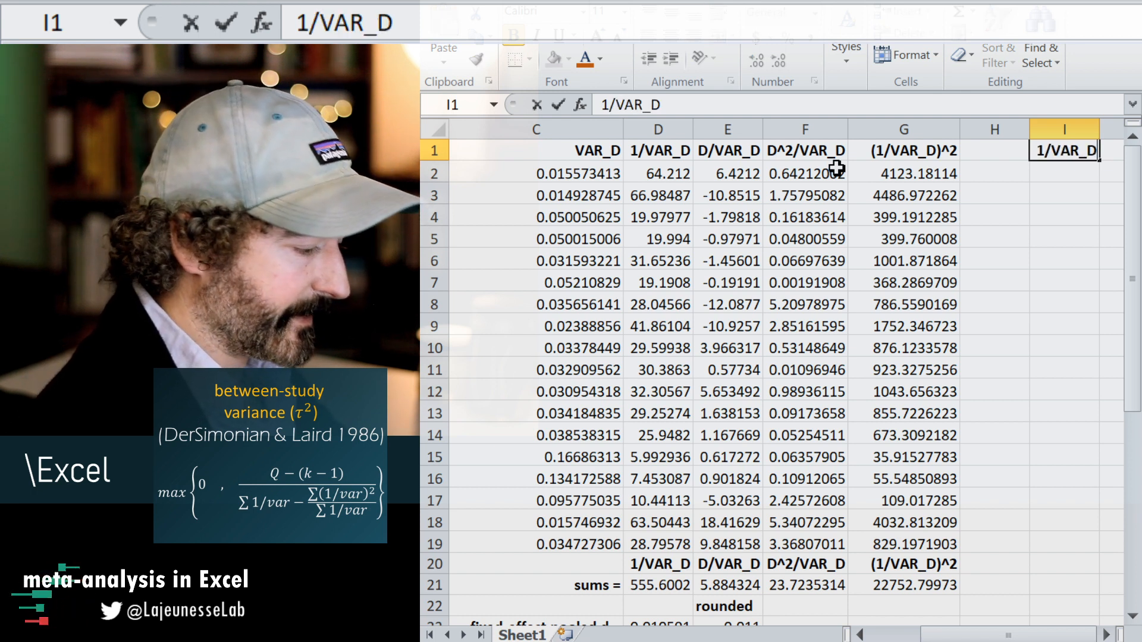
# Extend the I1 header to "1/(VAR_D + TAU-SQUARED)" and enter it.
pyautogui.click(616, 105)
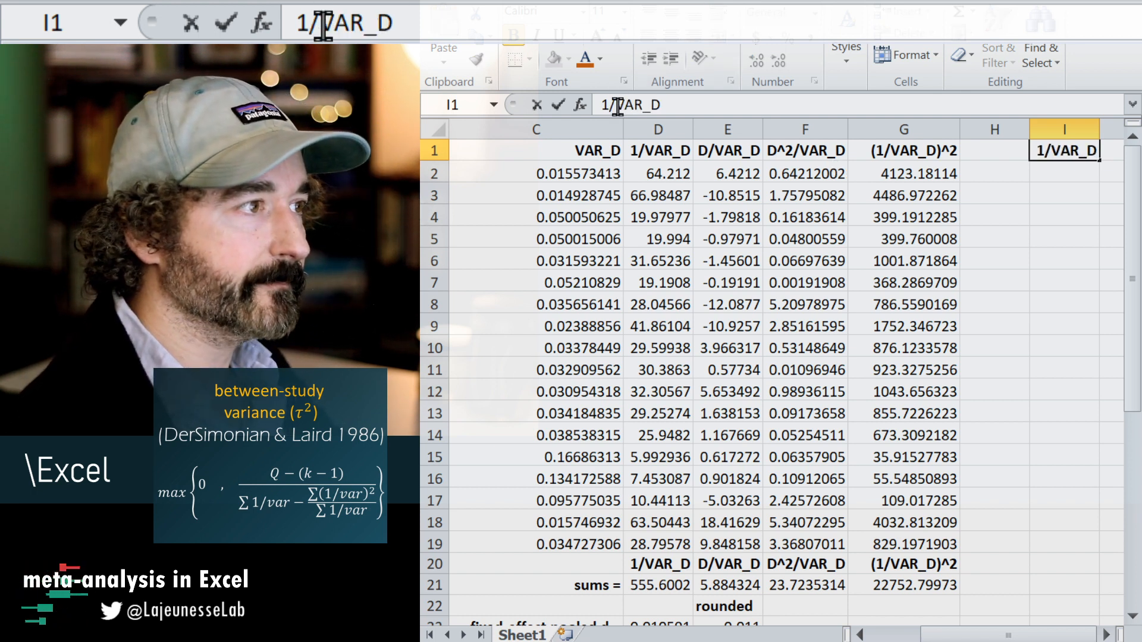
pyautogui.write('(')
pyautogui.press('End')
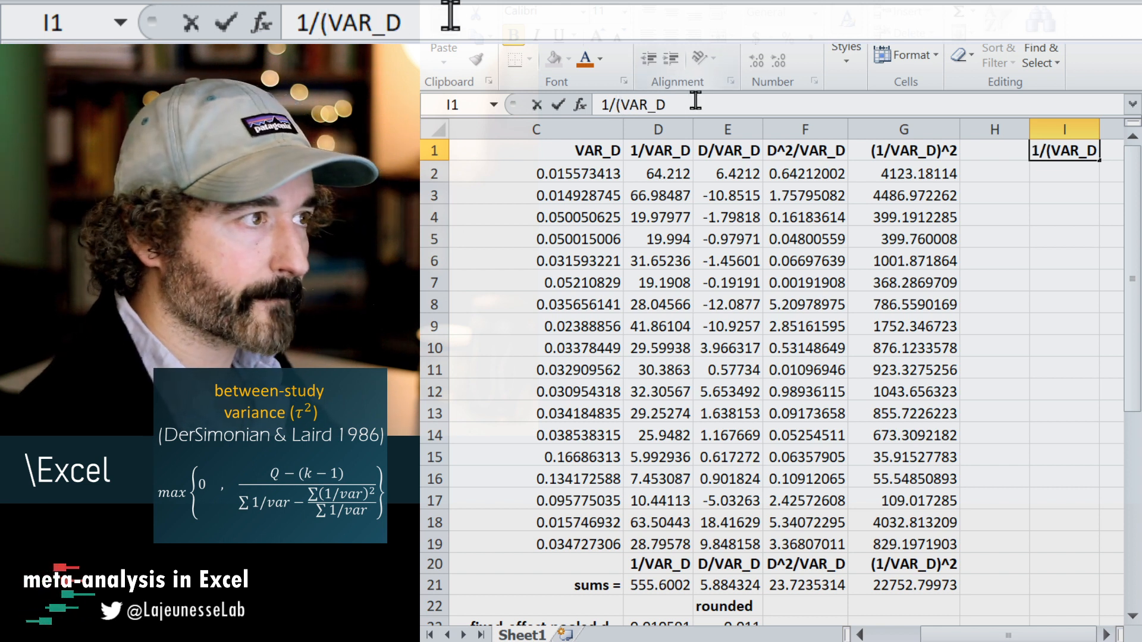
pyautogui.write('+ T')
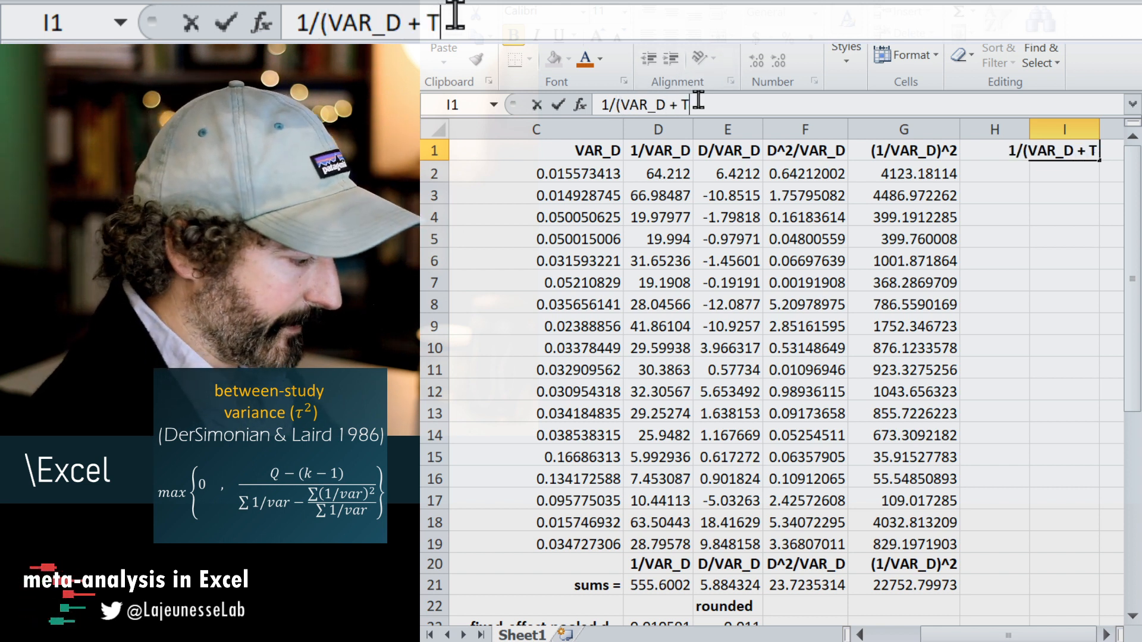
pyautogui.write('AU-SQUARED')
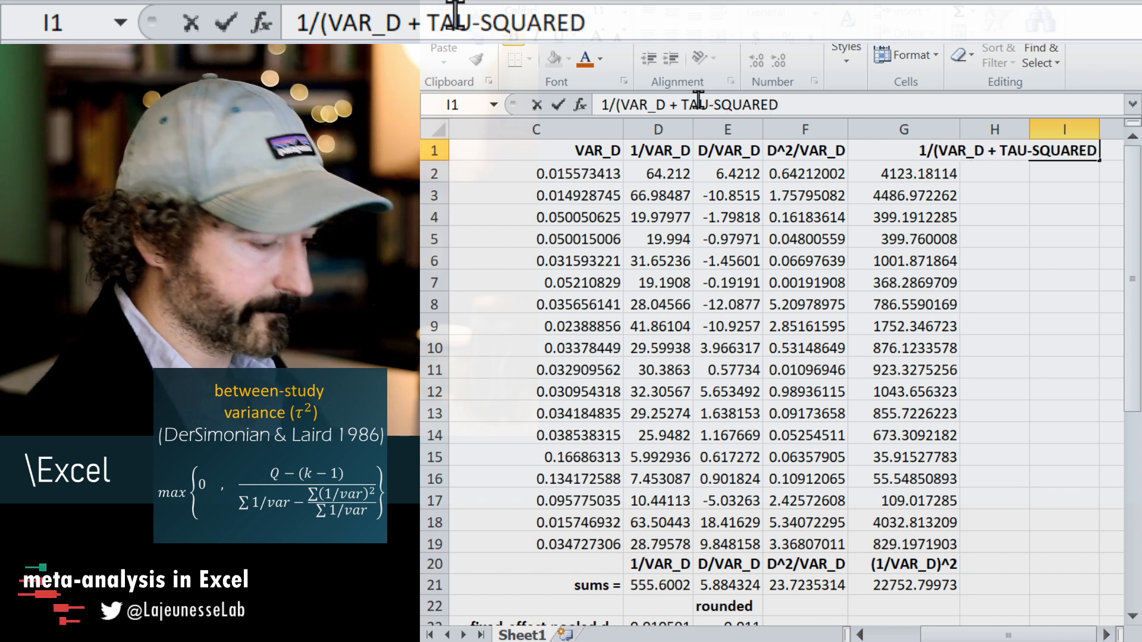
pyautogui.write(')')
pyautogui.press('Return')
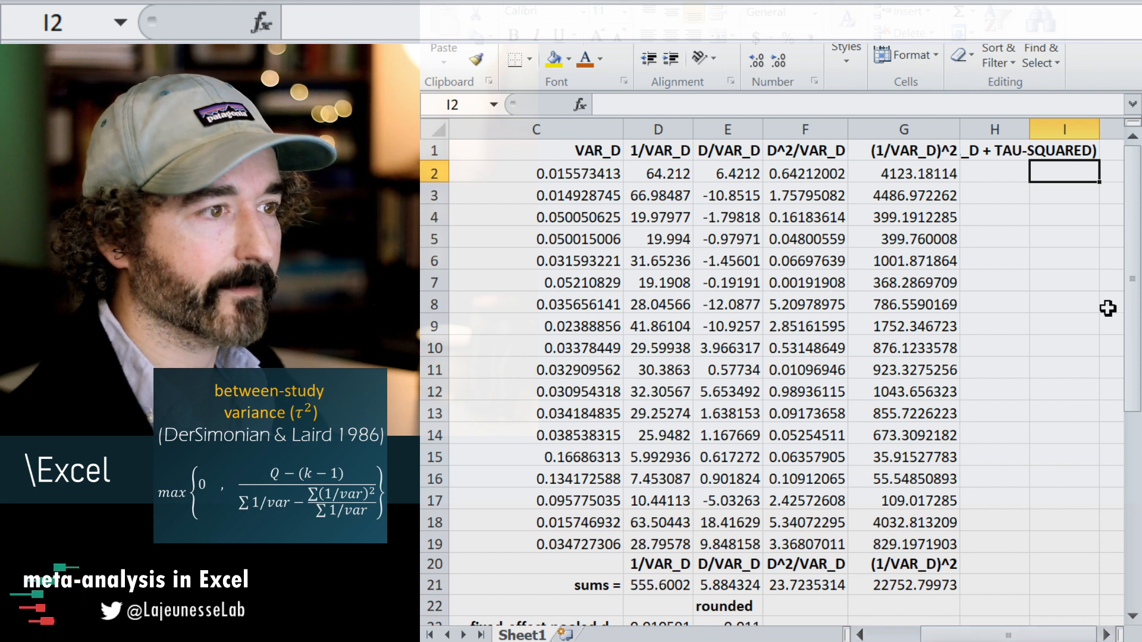
# Center the "1/(VAR_D + TAU-SQUARED)" header in cell I1.
pyautogui.click(1044, 151)
pyautogui.press('Right')
pyautogui.press('Right')
pyautogui.press('Right')
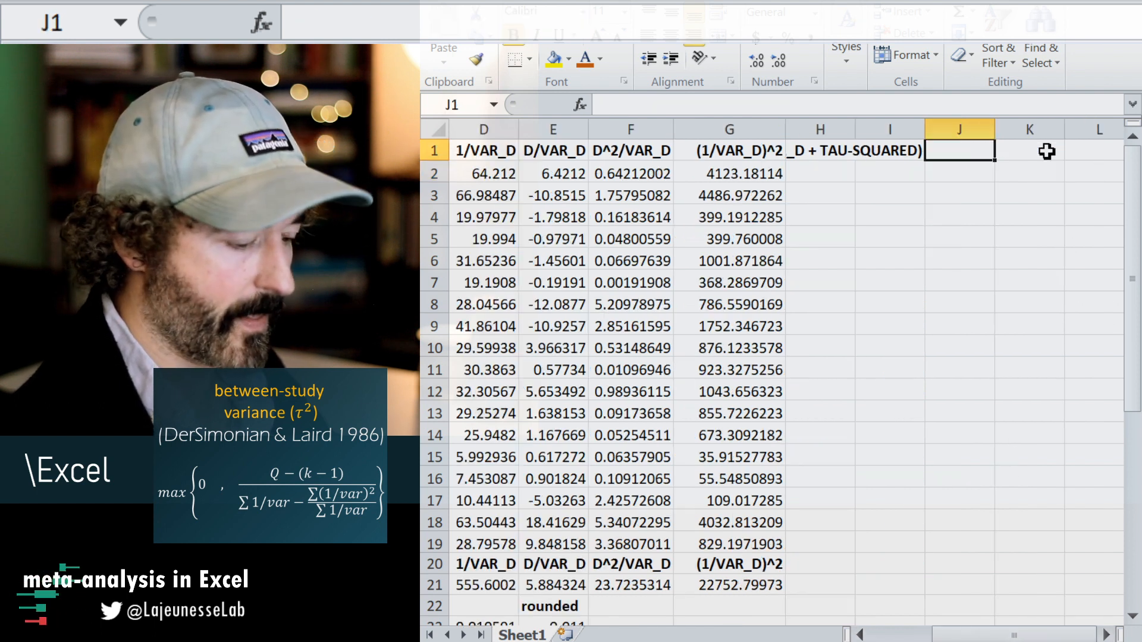
pyautogui.press('Left')
pyautogui.press('Left')
pyautogui.press('Left')
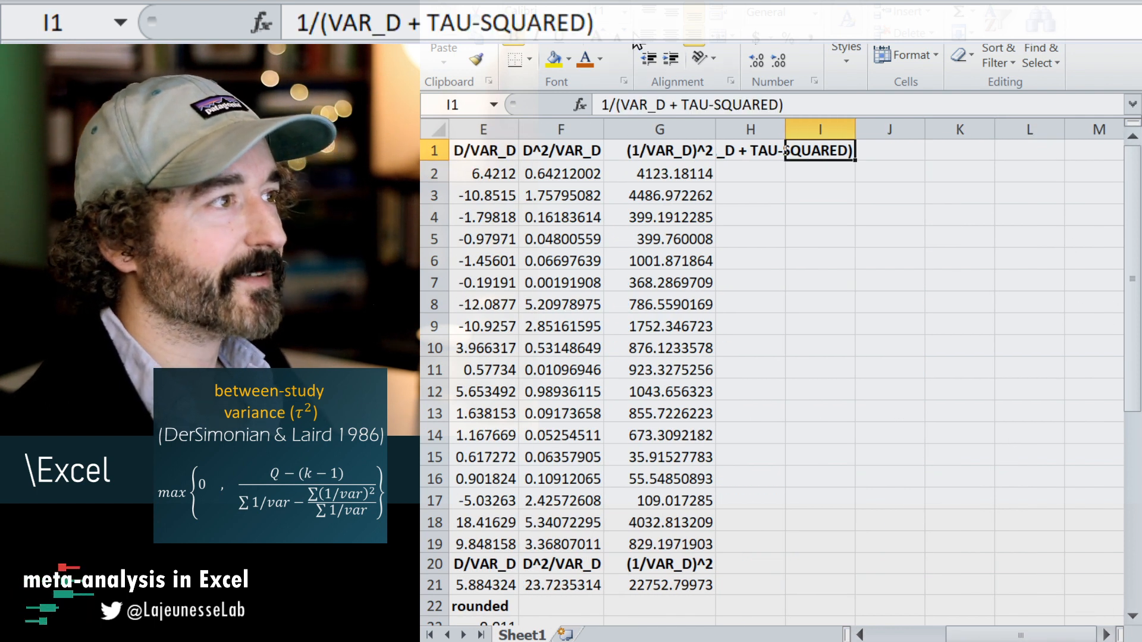
pyautogui.click(674, 46)
pyautogui.click(803, 198)
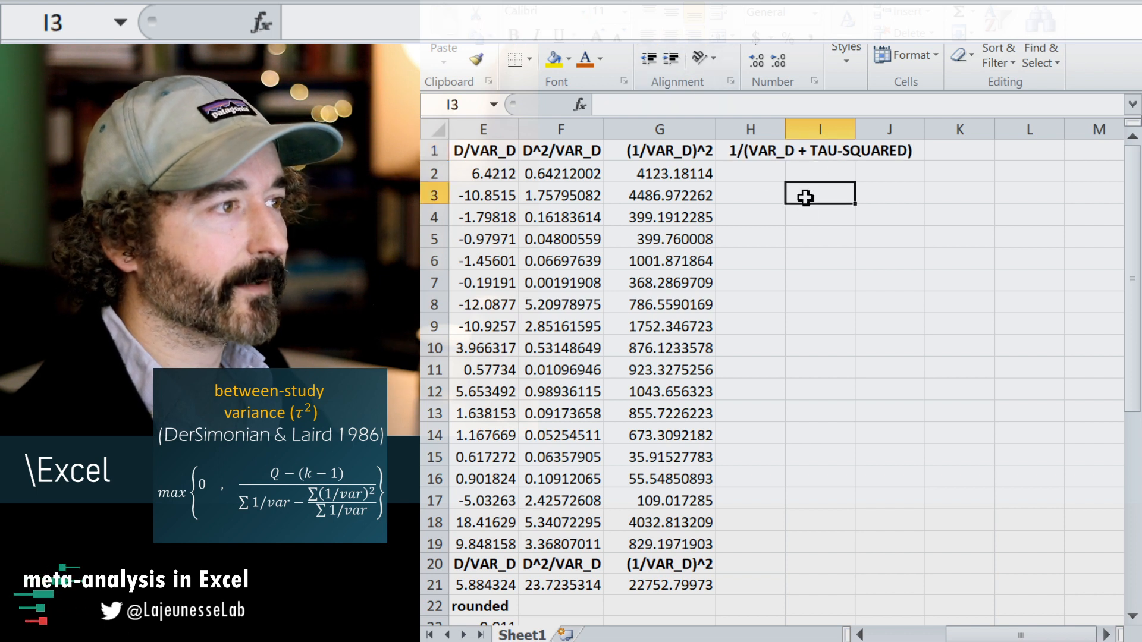
pyautogui.click(815, 167)
pyautogui.write('=')
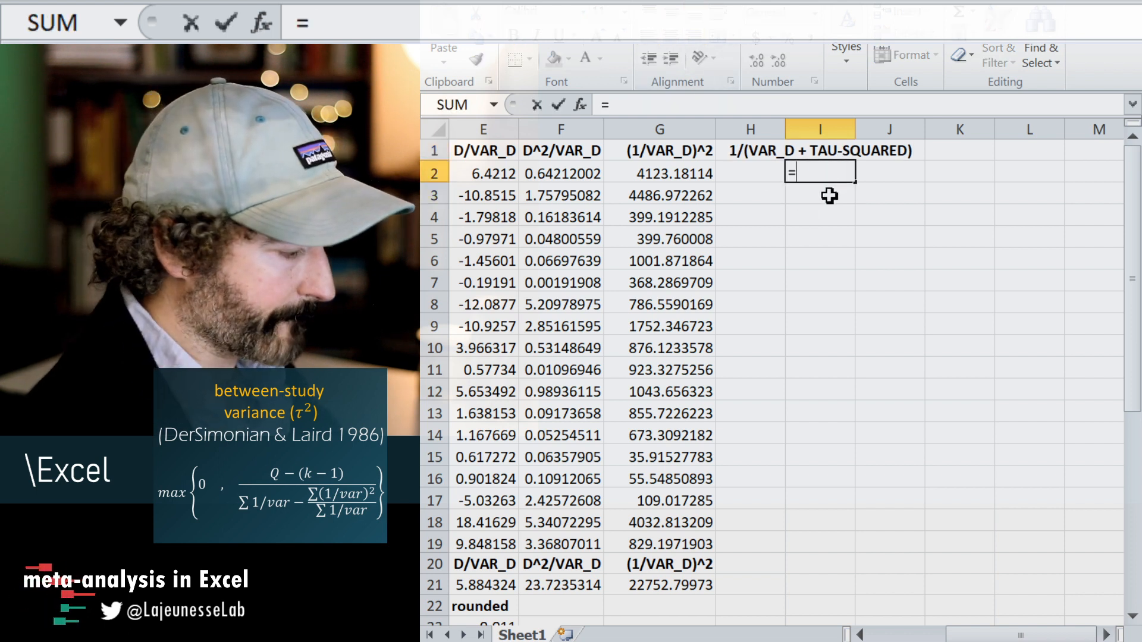
pyautogui.write('1/(')
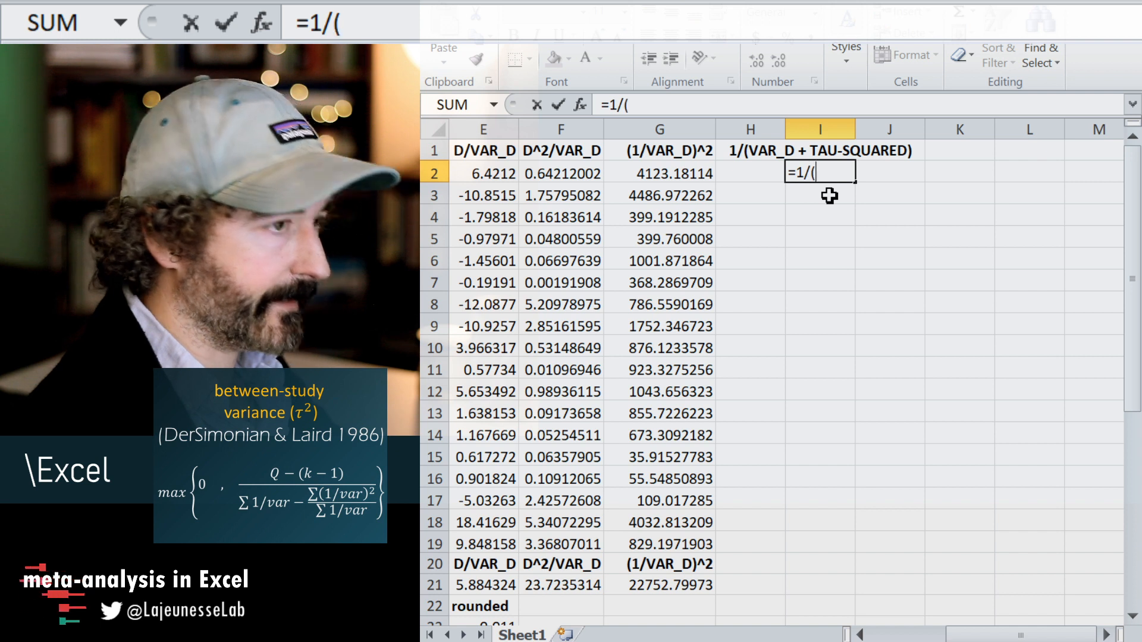
pyautogui.moveTo(1015, 635); pyautogui.dragTo(958, 635)
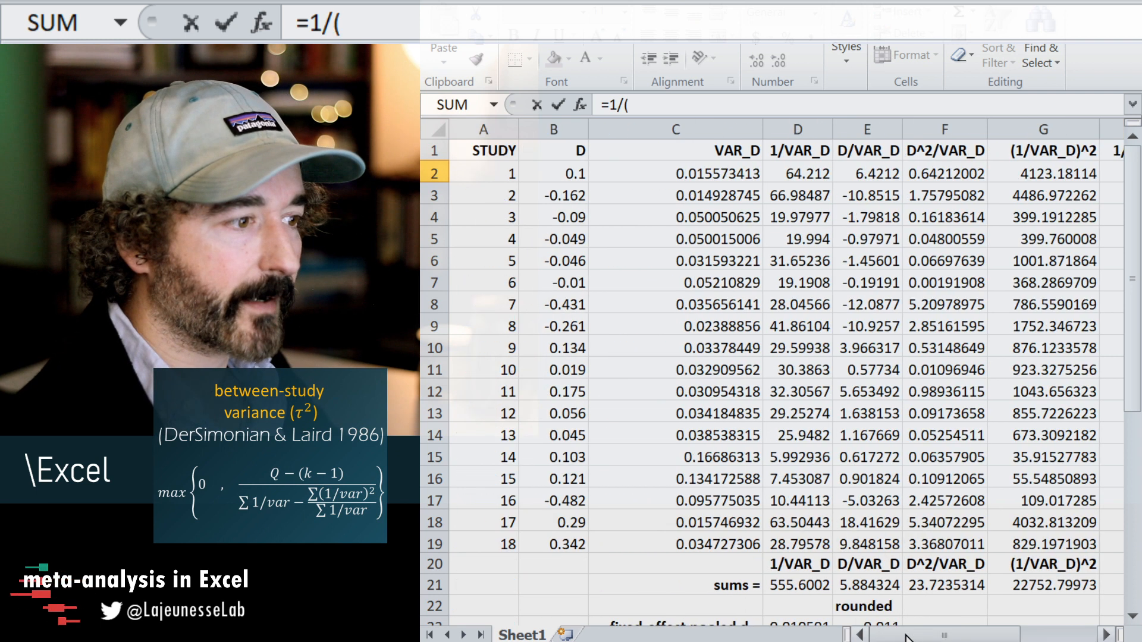
pyautogui.click(731, 174)
pyautogui.click(677, 129)
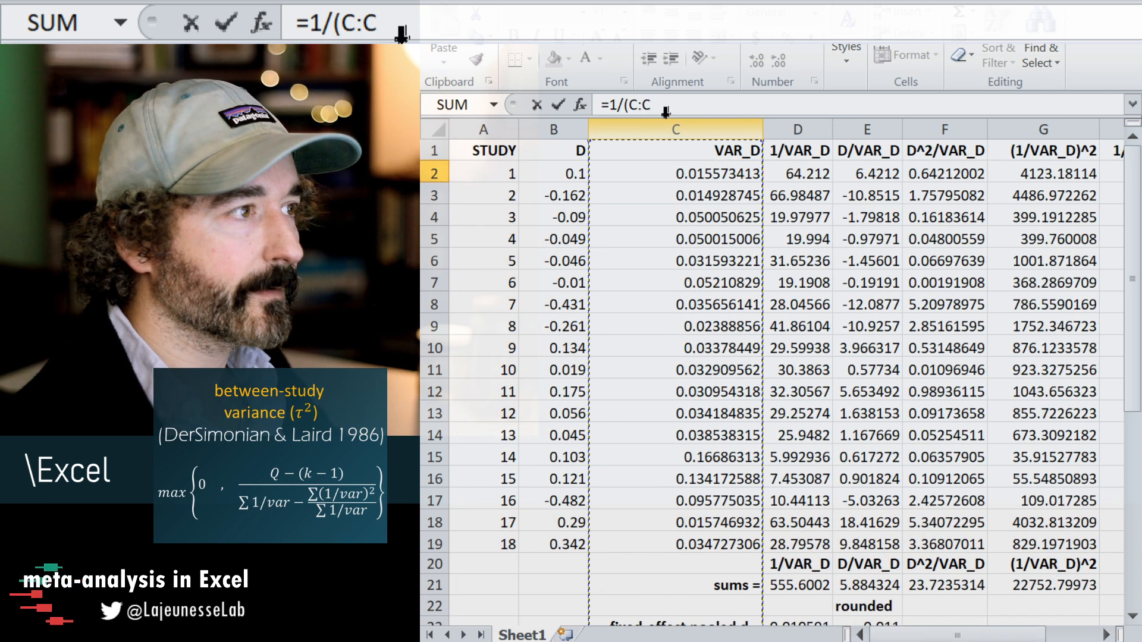
pyautogui.press('Escape')
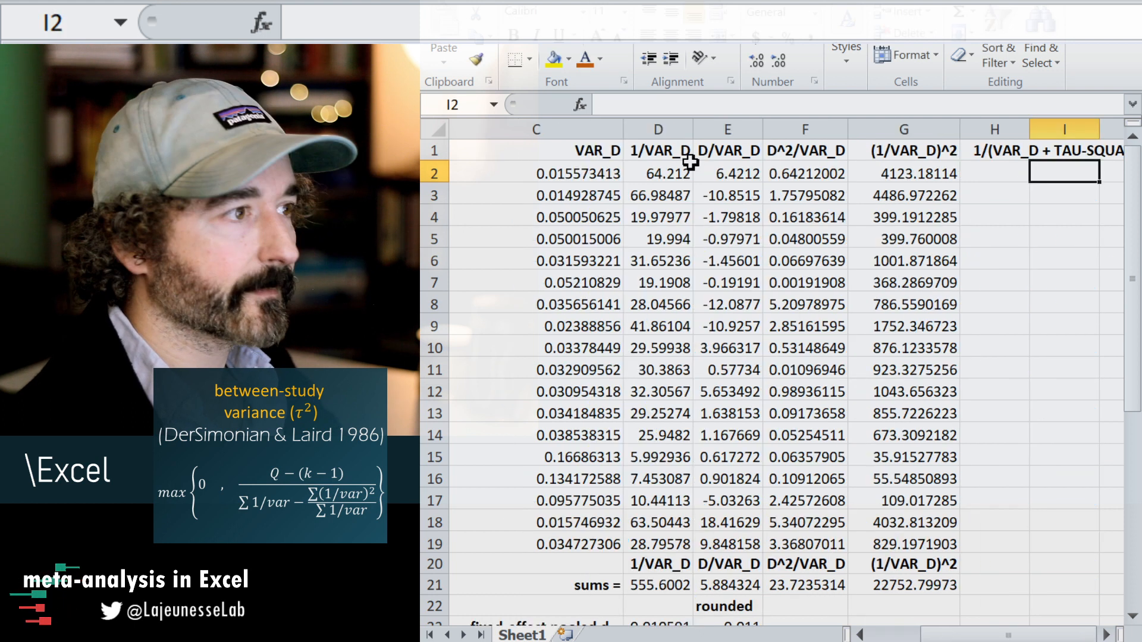
# Begin the random-effects weight formula in I2 as =1/(C2+D38, adding tau-squared to the first study's variance.
pyautogui.write('=1/')
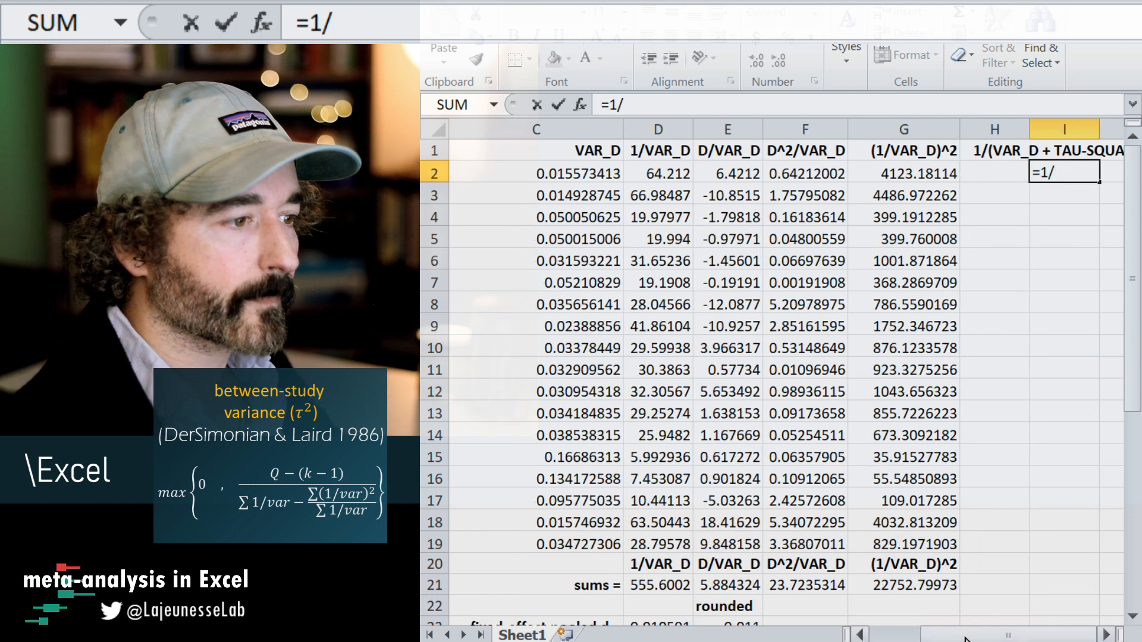
pyautogui.moveTo(964, 641); pyautogui.dragTo(914, 640)
pyautogui.click(692, 175)
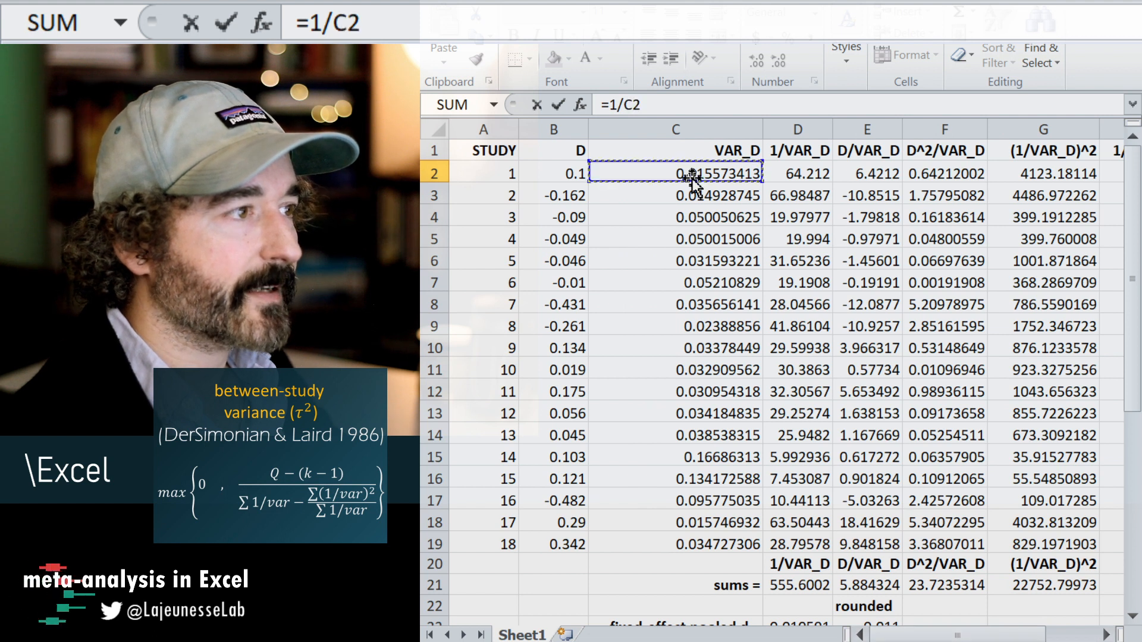
pyautogui.click(624, 103)
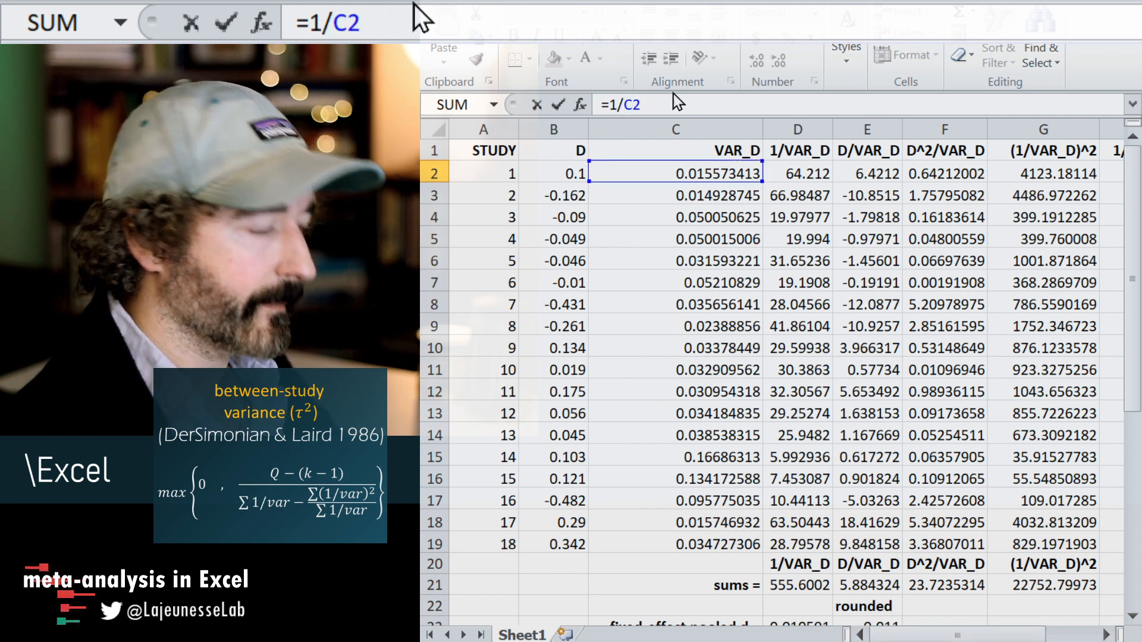
pyautogui.write('(')
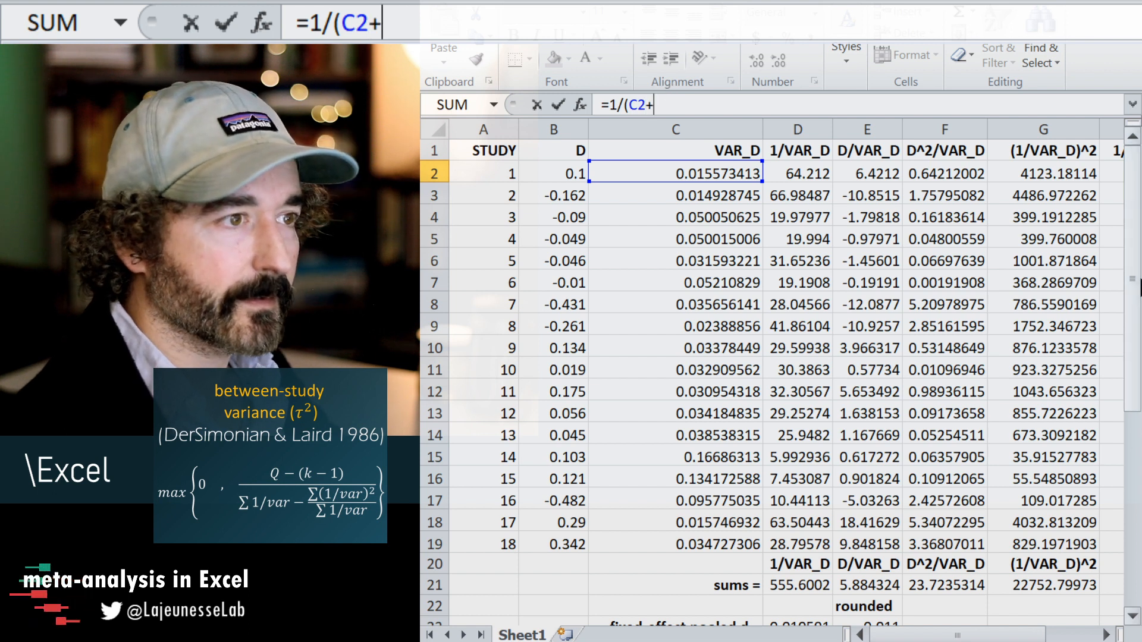
pyautogui.moveTo(1133, 291); pyautogui.dragTo(1134, 498)
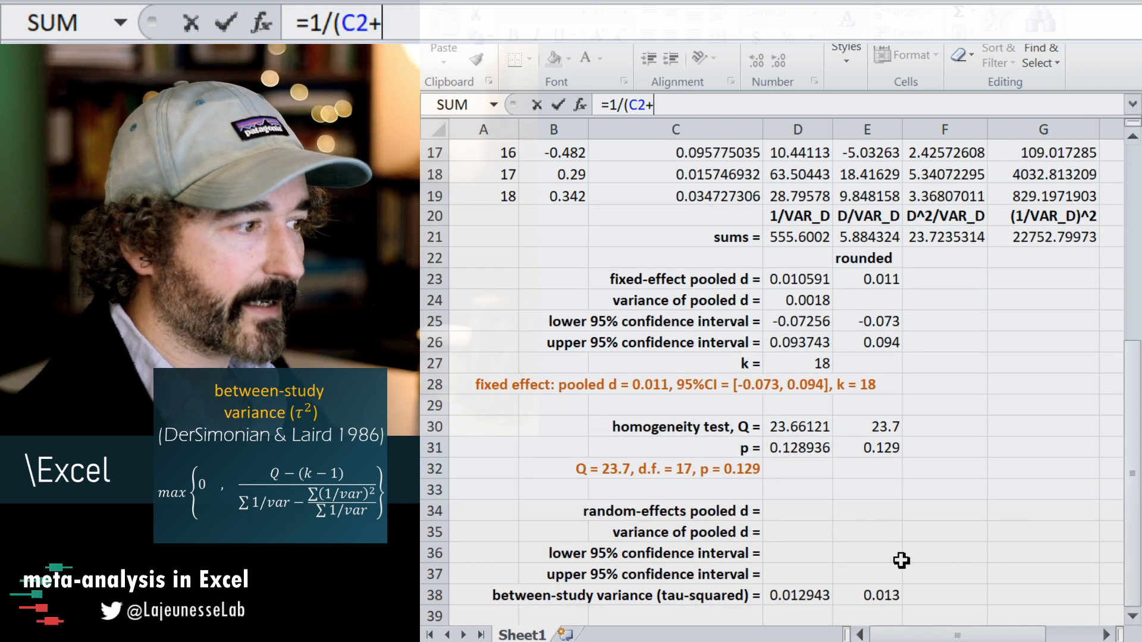
pyautogui.click(791, 595)
pyautogui.scroll(5, 1111, 422)
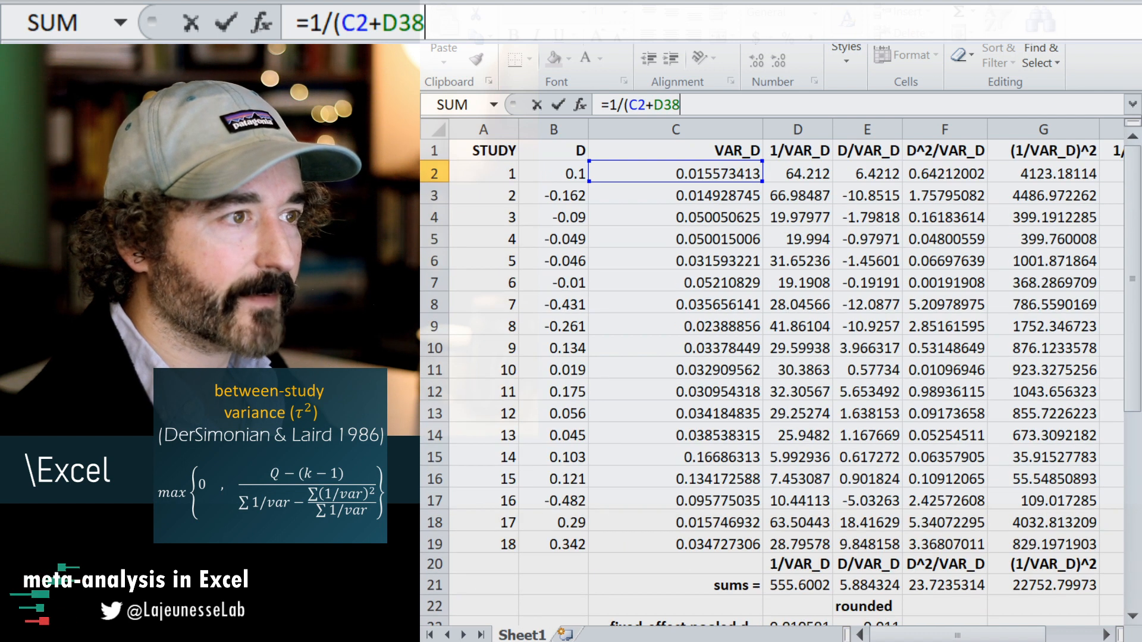
# Make the tau-squared reference in the I2 formula absolute as $D$38 and enter the formula.
pyautogui.click(654, 106)
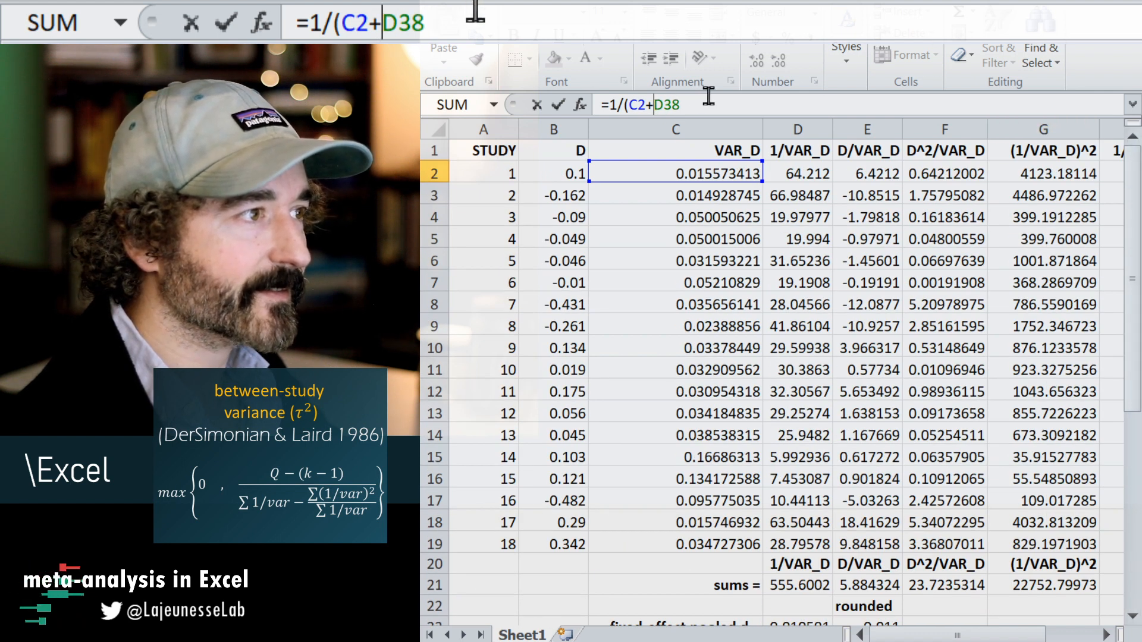
pyautogui.write('$')
pyautogui.press('Right')
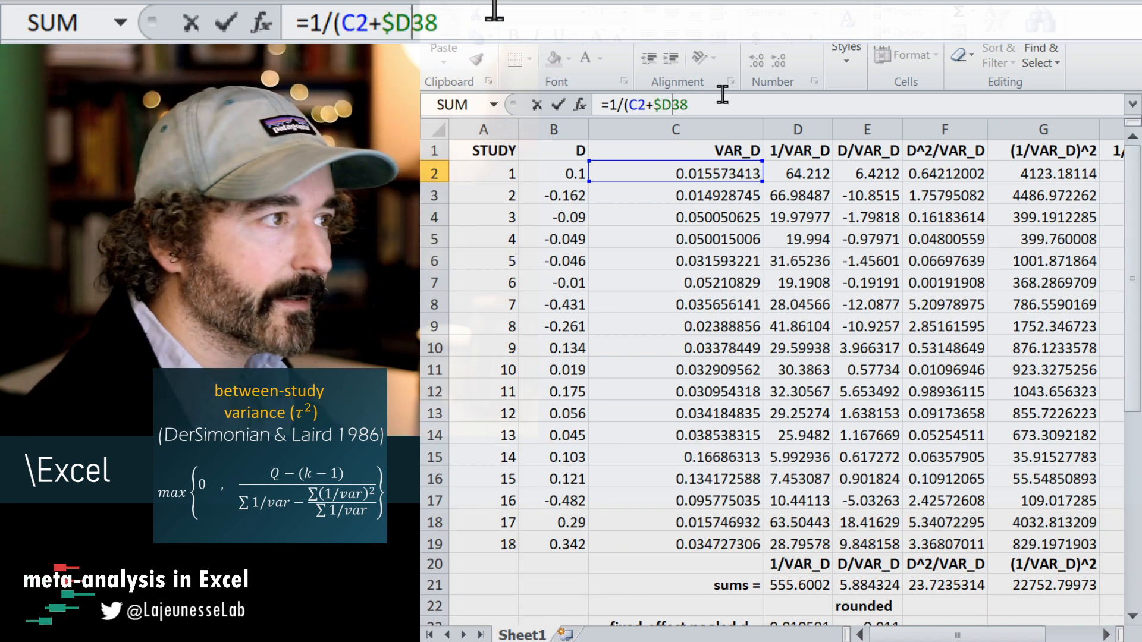
pyautogui.write('$')
pyautogui.press('Right')
pyautogui.press('Right')
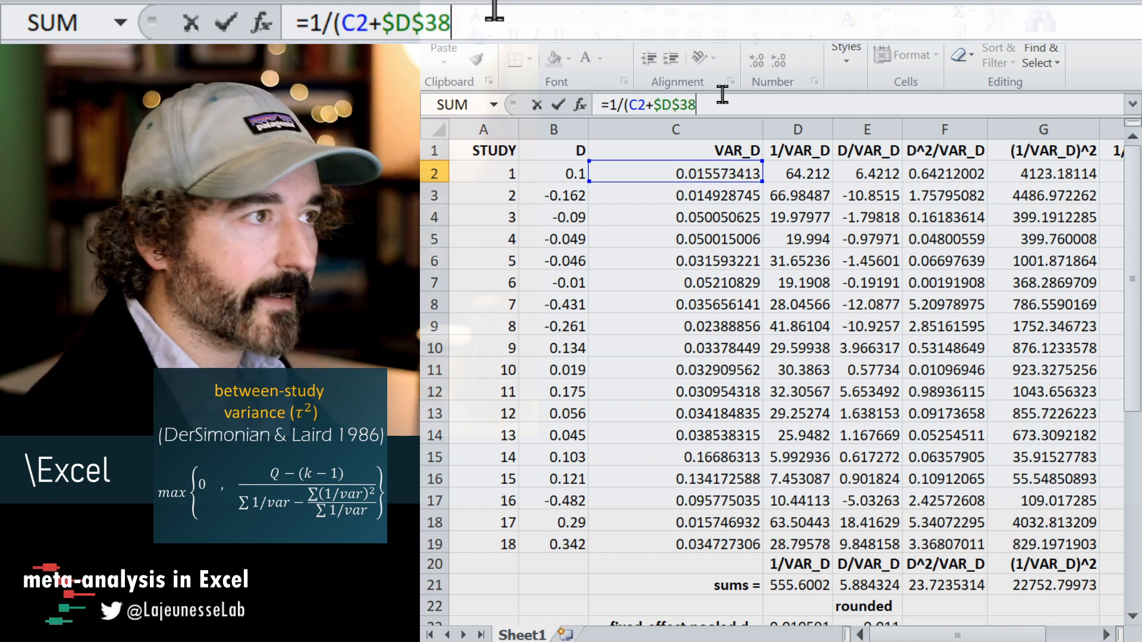
pyautogui.press('Return')
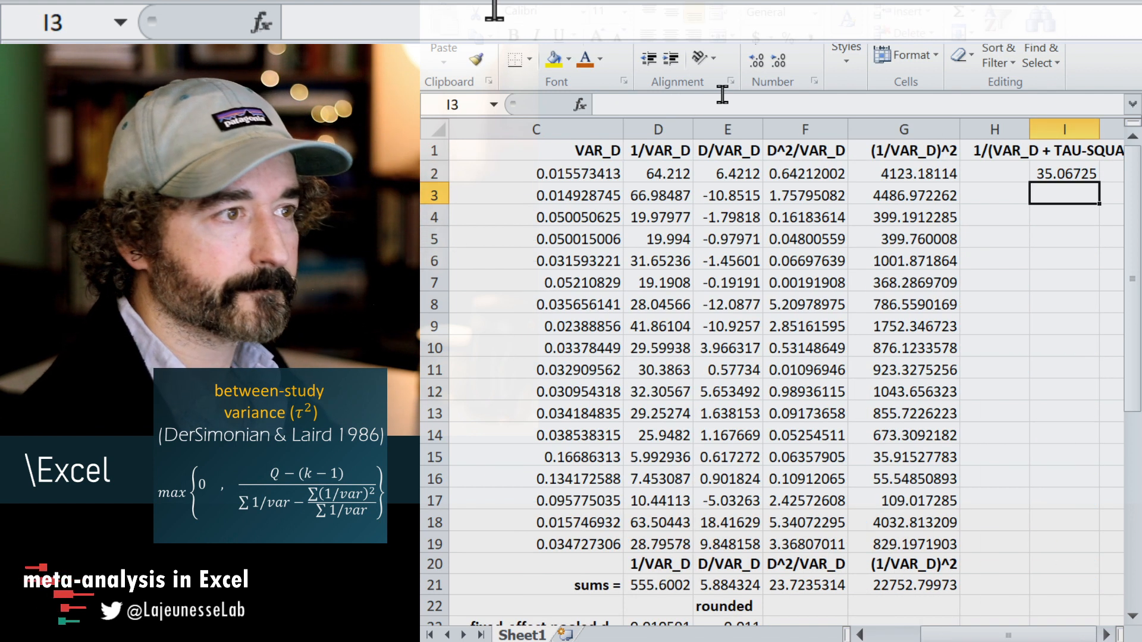
# Copy the "D/VAR_D" header from E1 into J1.
pyautogui.press('Up')
pyautogui.press('Right')
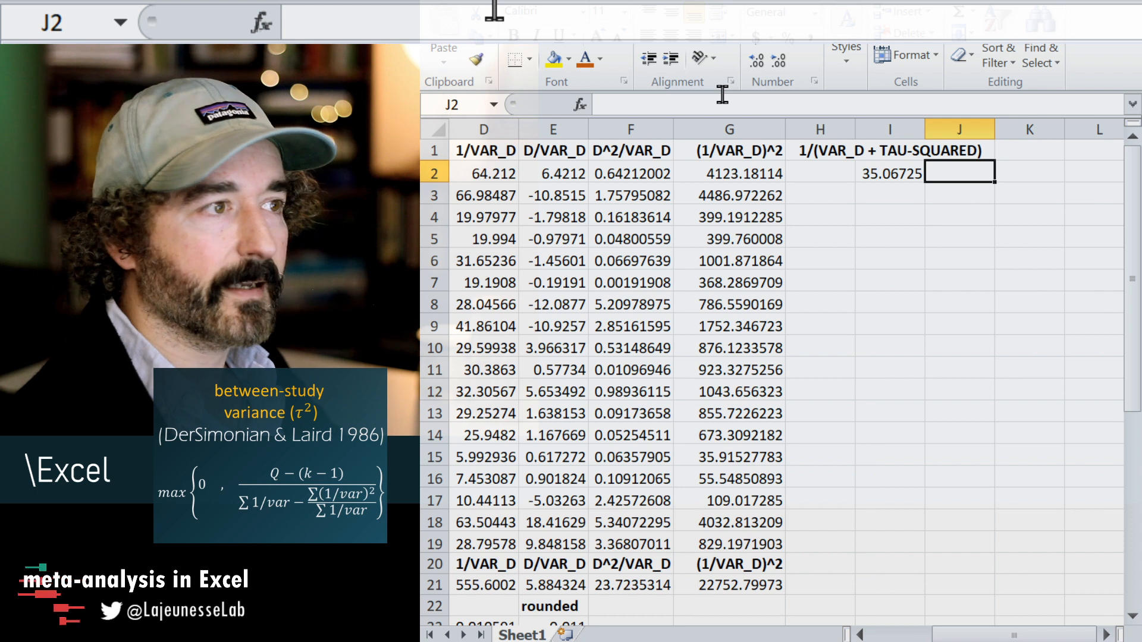
pyautogui.press('Up')
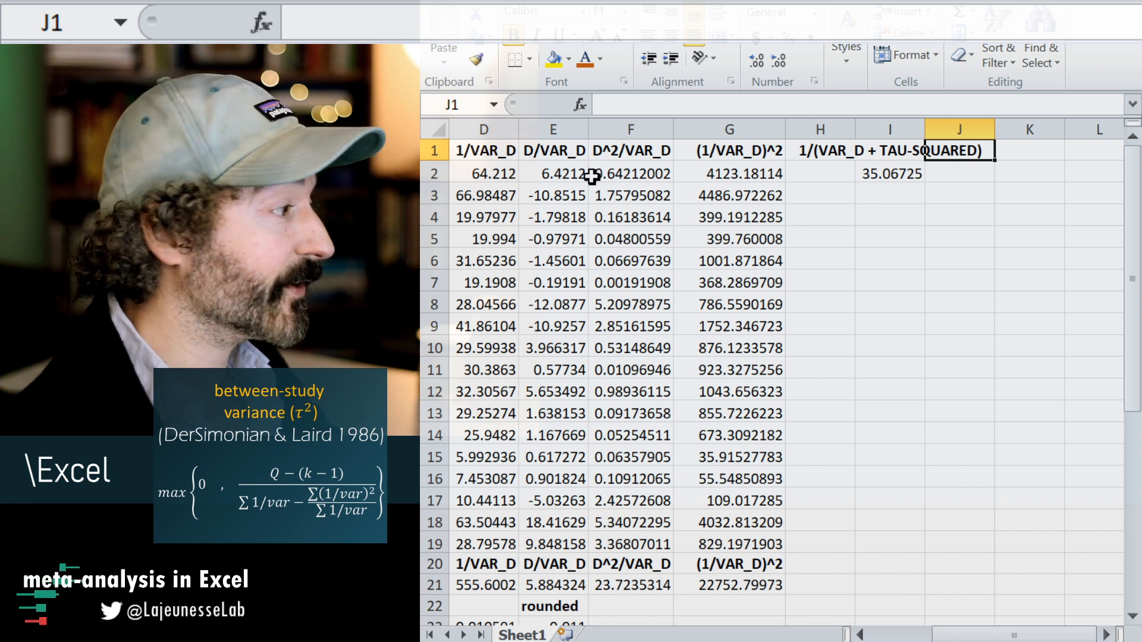
pyautogui.click(552, 149)
pyautogui.hotkey('ctrl', 'c')
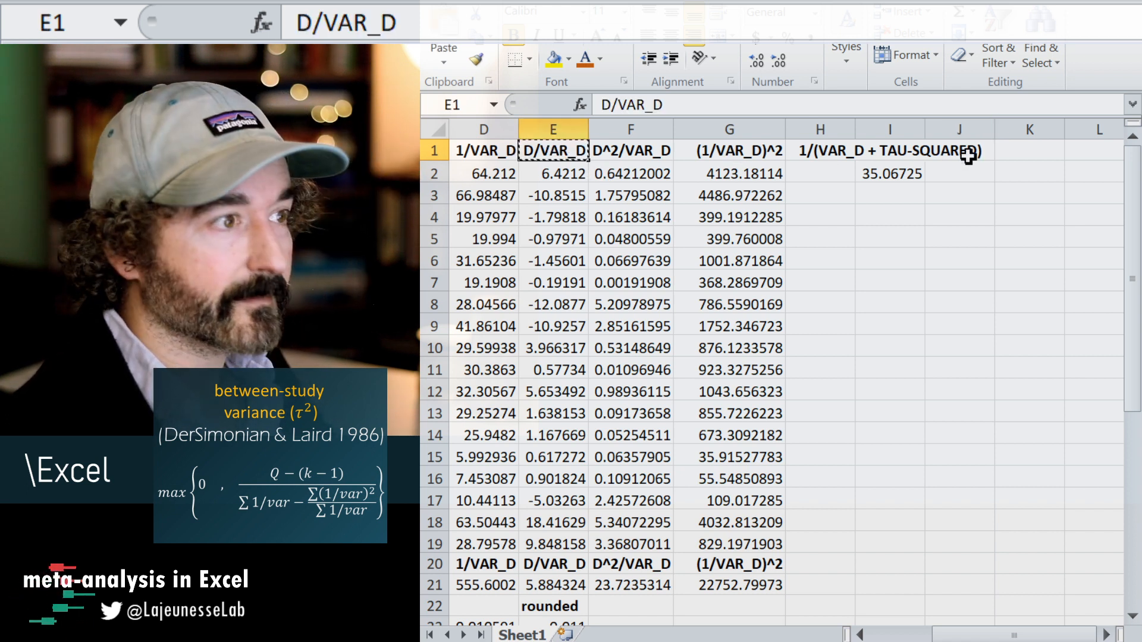
pyautogui.click(966, 153)
pyautogui.hotkey('ctrl', 'v')
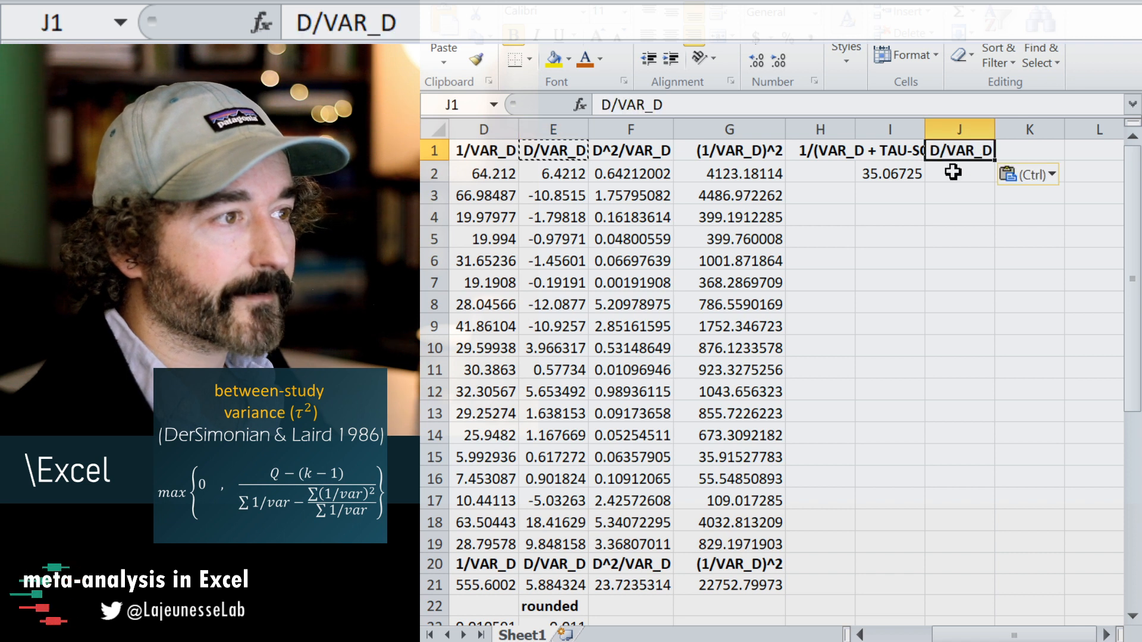
# Change the J1 header to "D/(VAR_D + TAU-SQUARED)", reusing the bracketed text from the I1 header.
pyautogui.click(886, 153)
pyautogui.moveTo(615, 105); pyautogui.dragTo(796, 106)
pyautogui.click(963, 155)
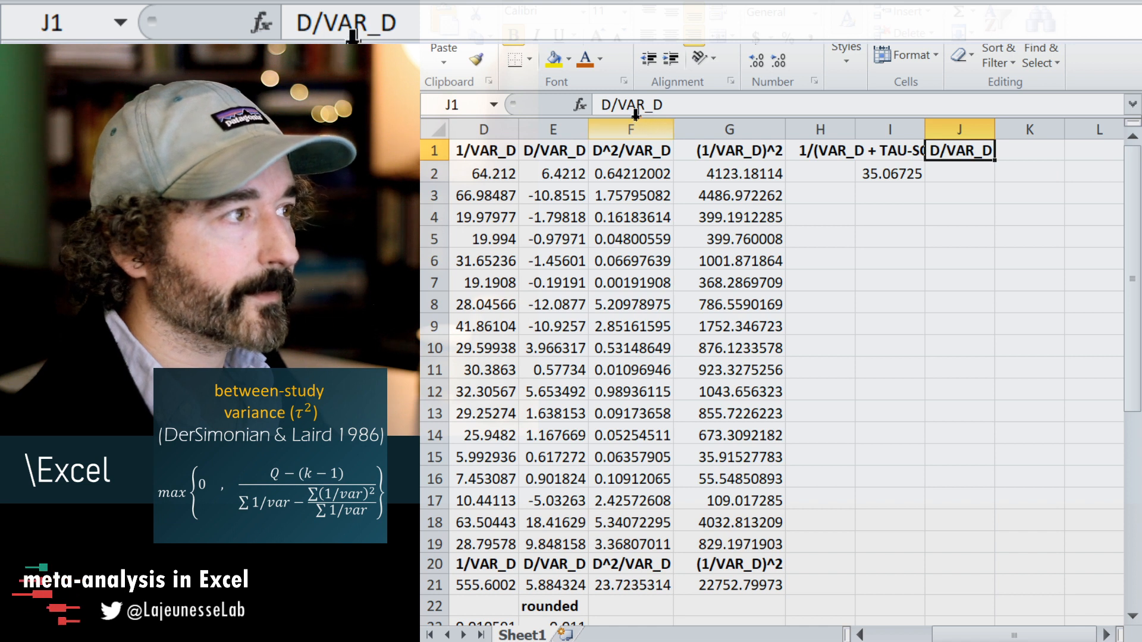
pyautogui.moveTo(621, 105); pyautogui.dragTo(668, 105)
pyautogui.hotkey('ctrl', 'v')
pyautogui.click(934, 217)
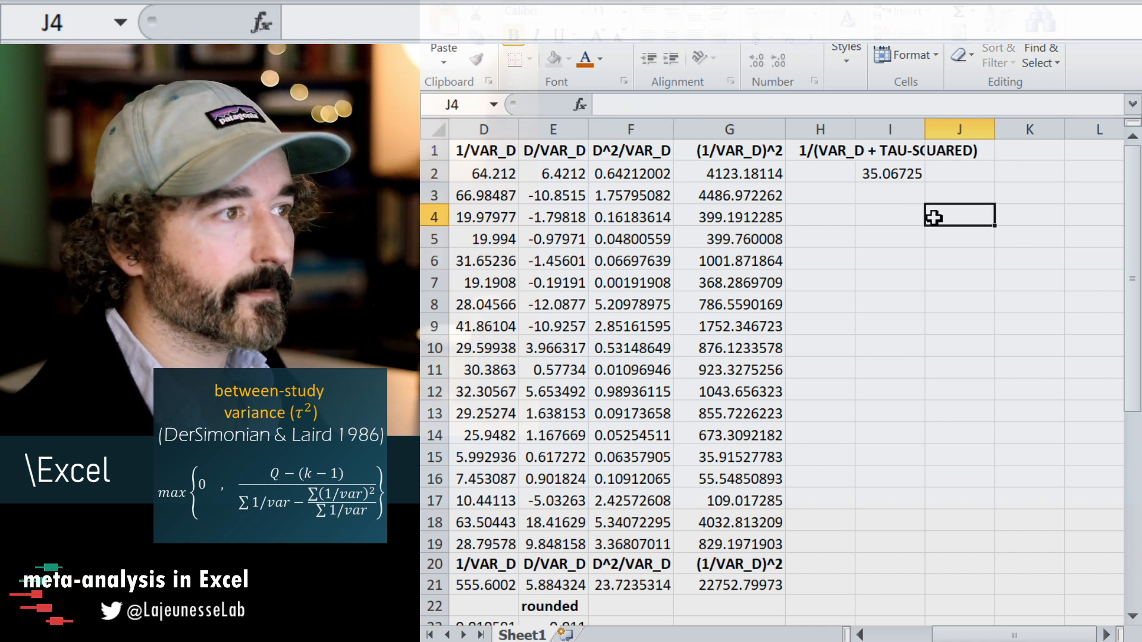
# Widen columns J and I until their random-effects headers fit completely.
pyautogui.moveTo(997, 128); pyautogui.dragTo(1096, 137)
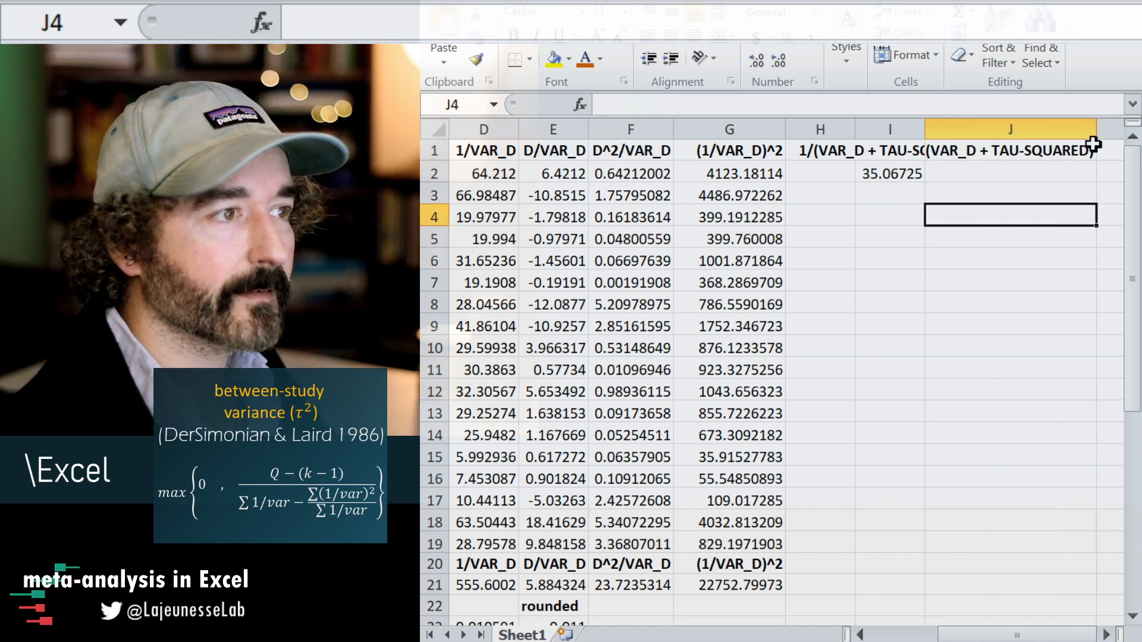
pyautogui.click(986, 170)
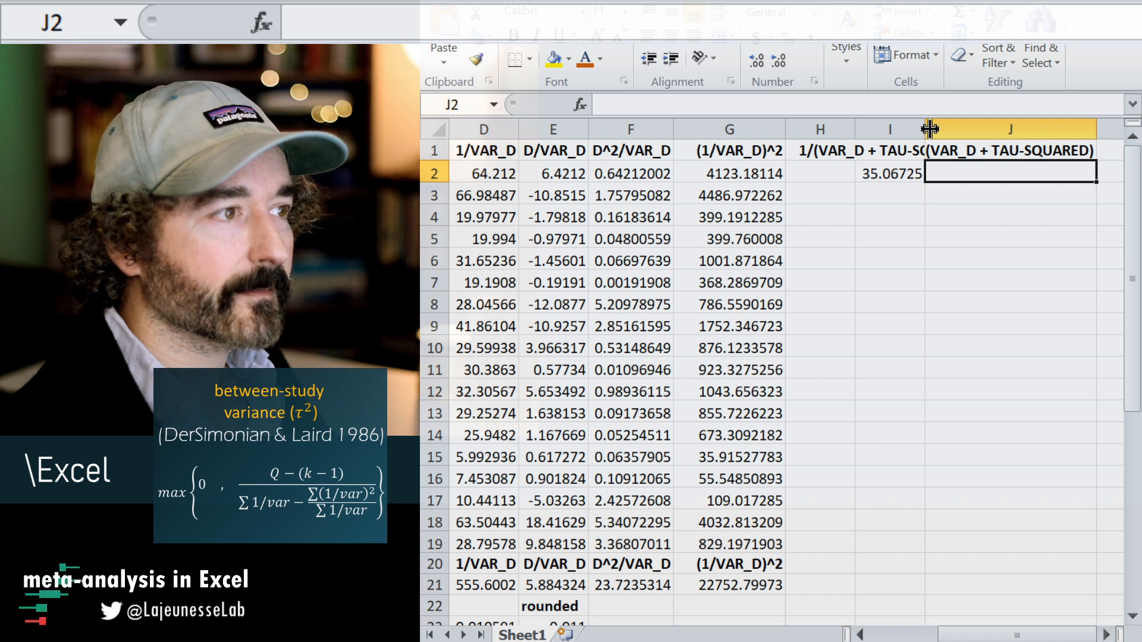
pyautogui.moveTo(1097, 128); pyautogui.dragTo(1123, 131)
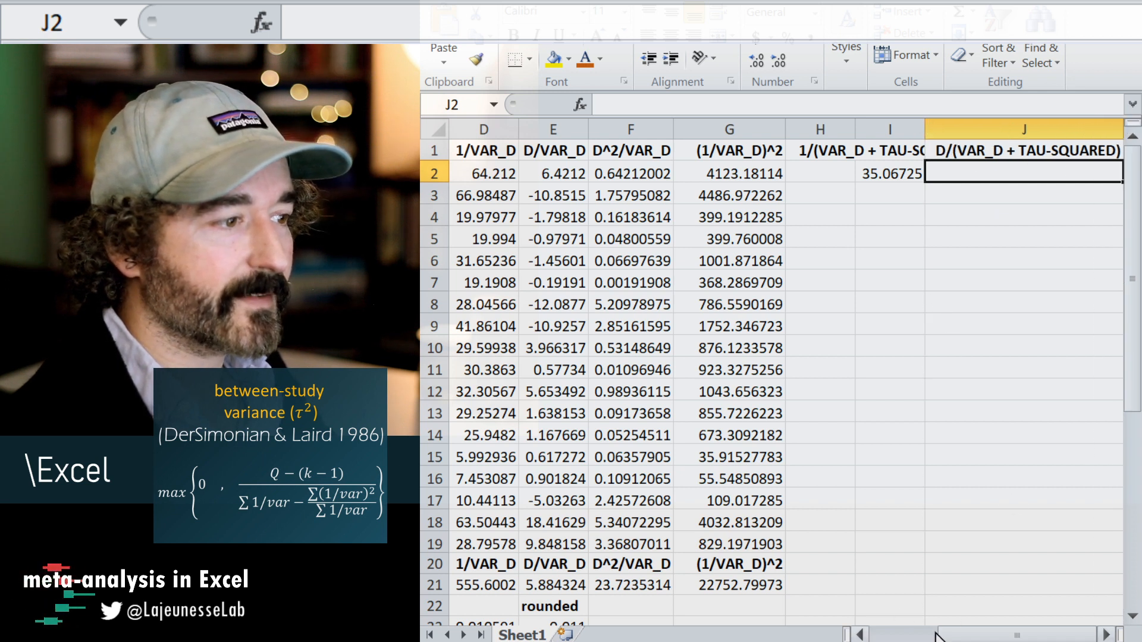
pyautogui.click(969, 399)
pyautogui.press('Right')
pyautogui.press('Right')
pyautogui.press('Right')
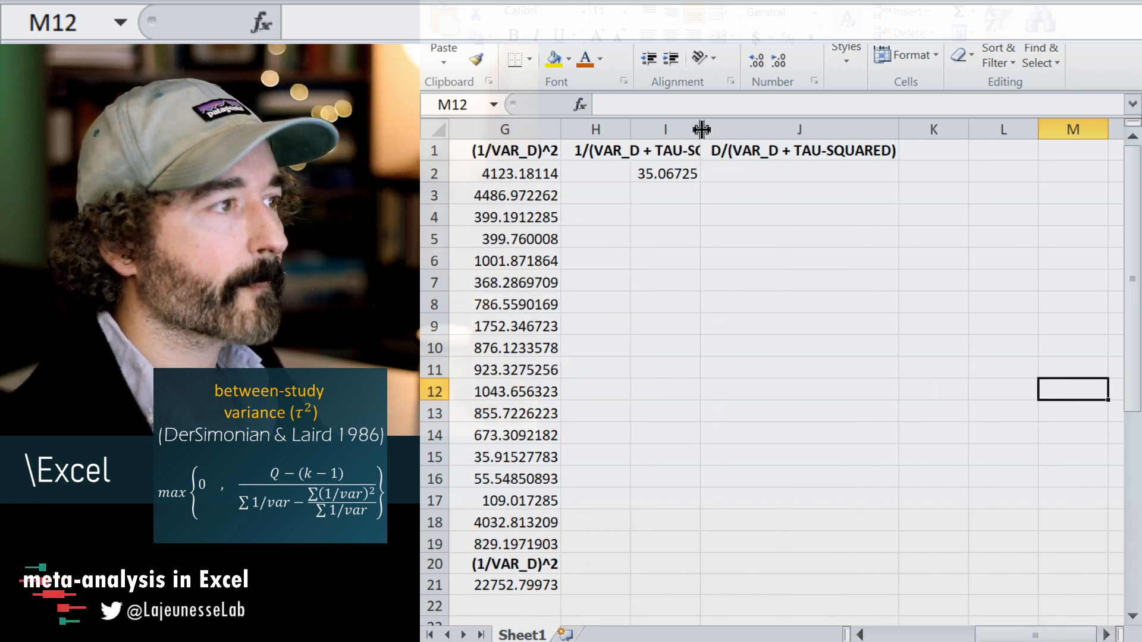
pyautogui.moveTo(700, 125); pyautogui.dragTo(869, 136)
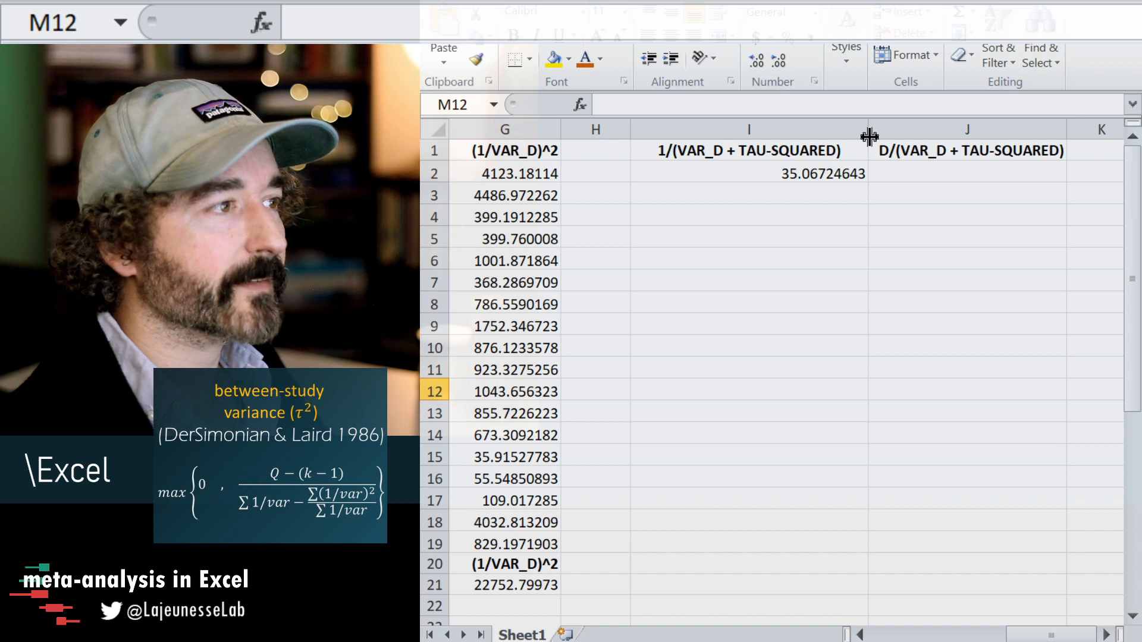
# Enter the formula =B2*I2 in J2 to multiply the first study's effect size by its random-effects weight.
pyautogui.click(779, 178)
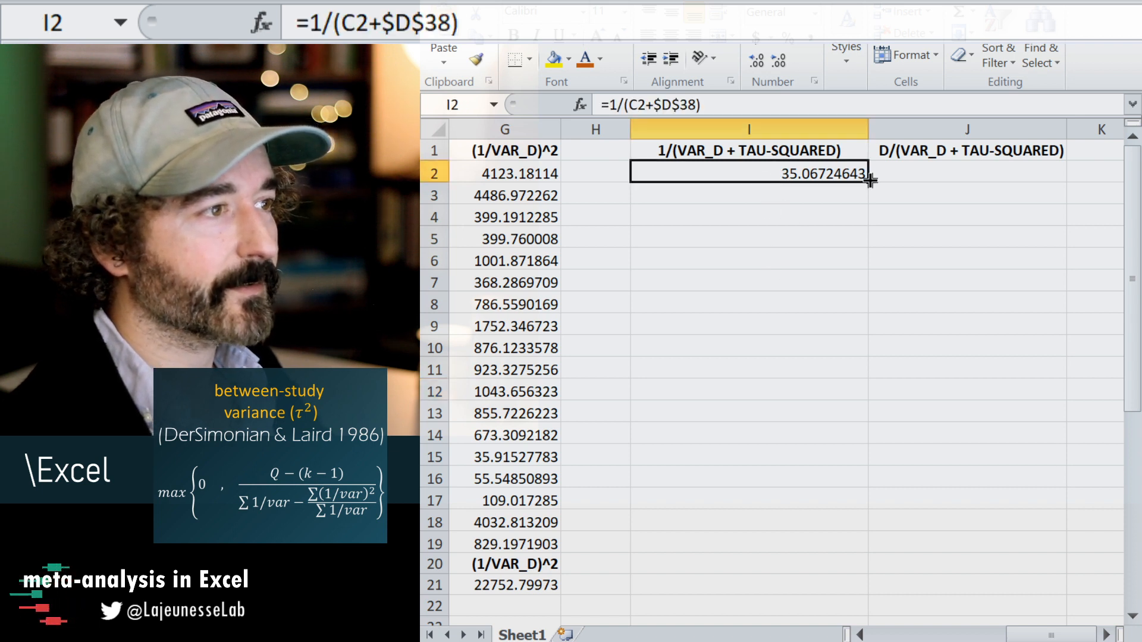
pyautogui.click(910, 171)
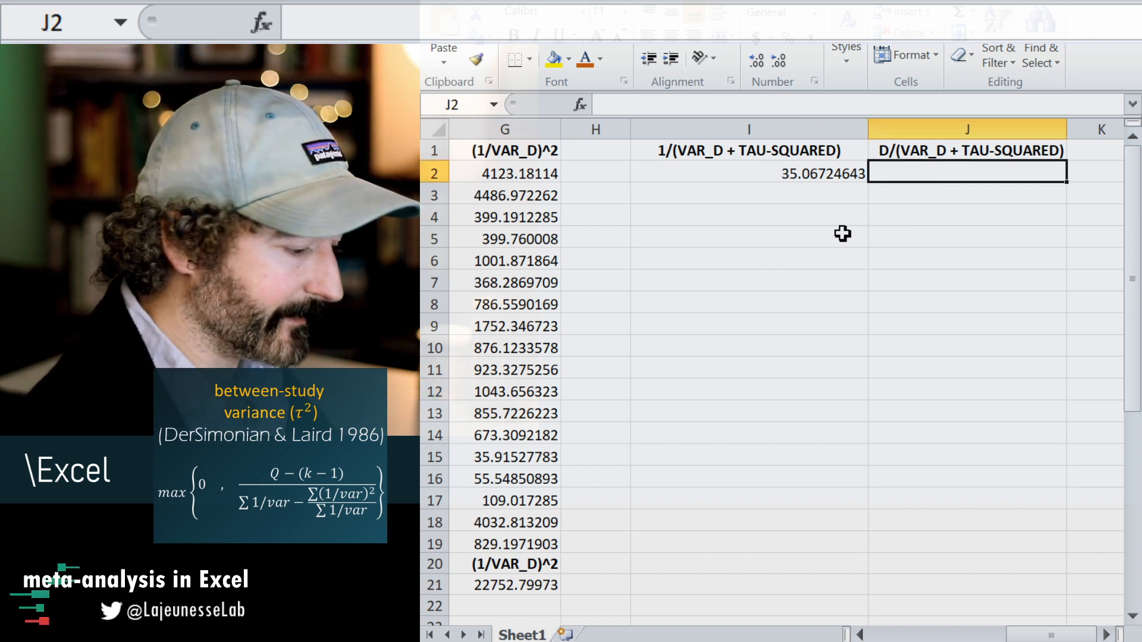
pyautogui.write('=')
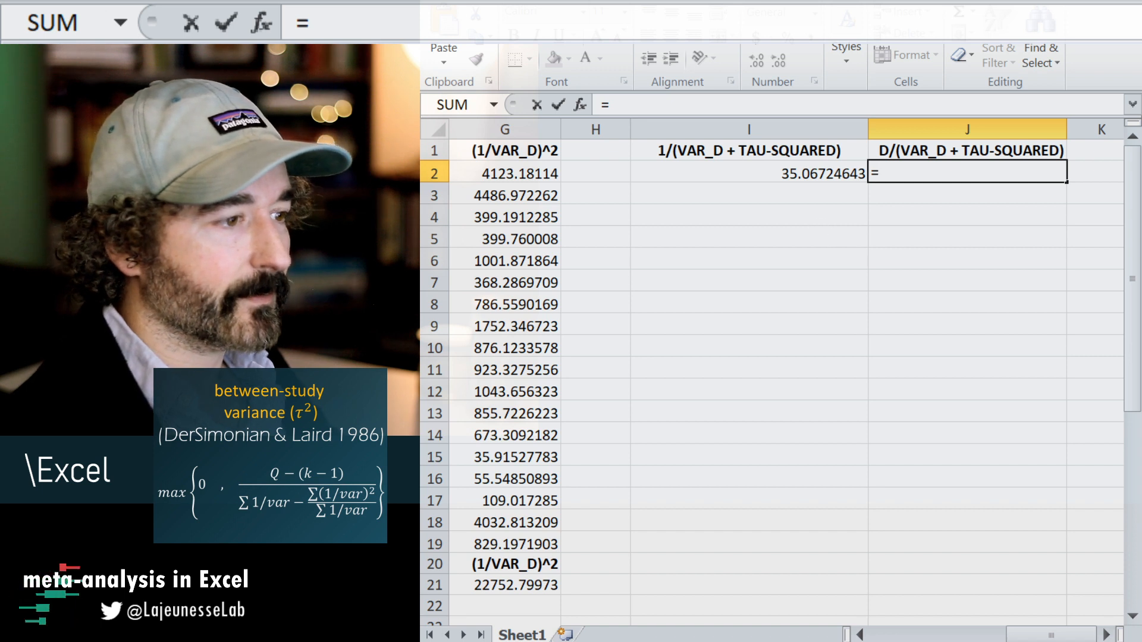
pyautogui.moveTo(1041, 640); pyautogui.dragTo(935, 638)
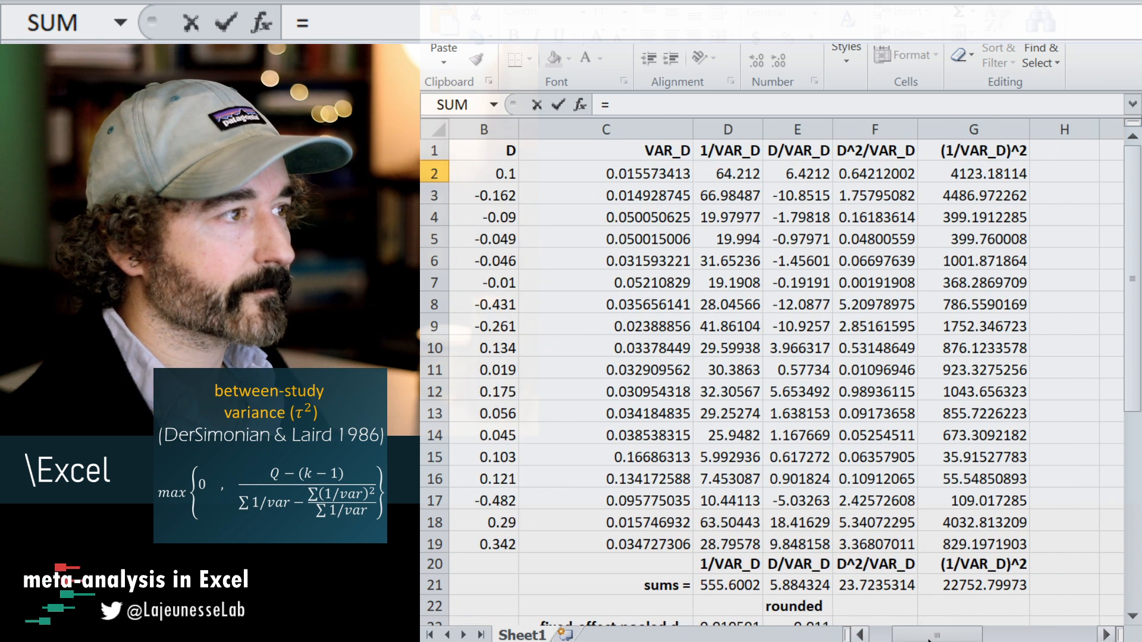
pyautogui.click(492, 173)
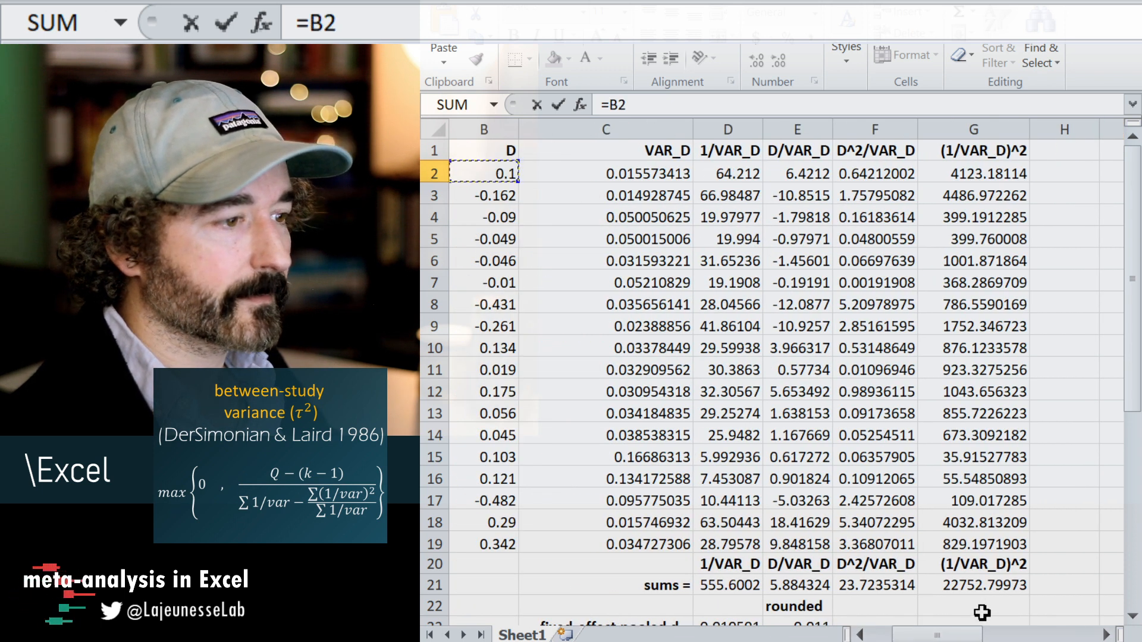
pyautogui.moveTo(937, 635); pyautogui.dragTo(1029, 622)
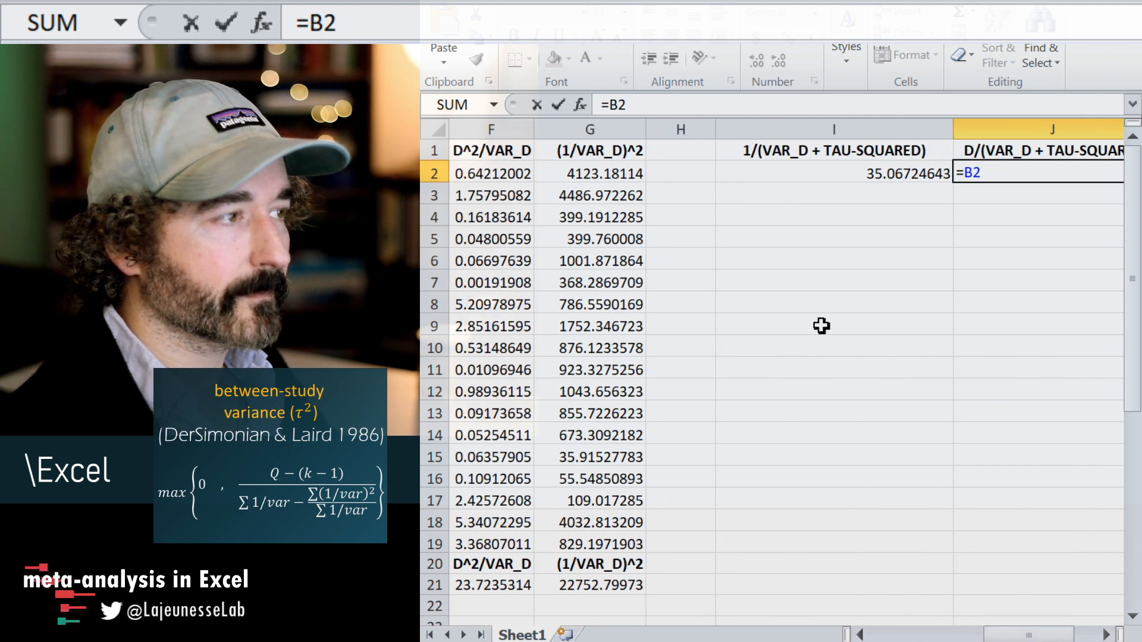
pyautogui.write('*')
pyautogui.click(853, 169)
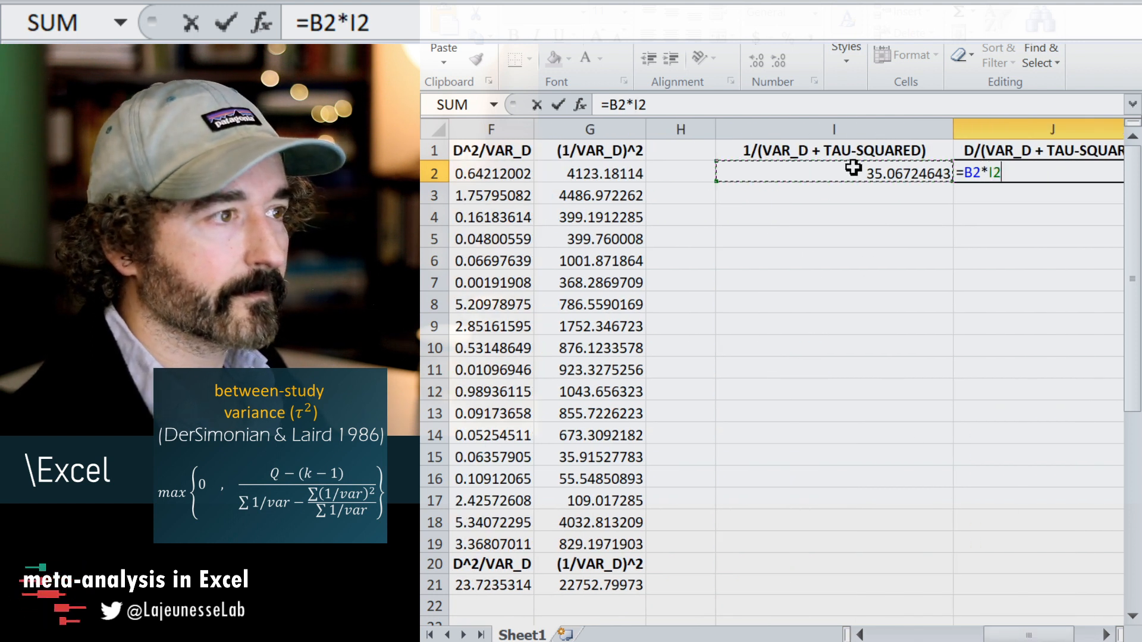
pyautogui.press('Return')
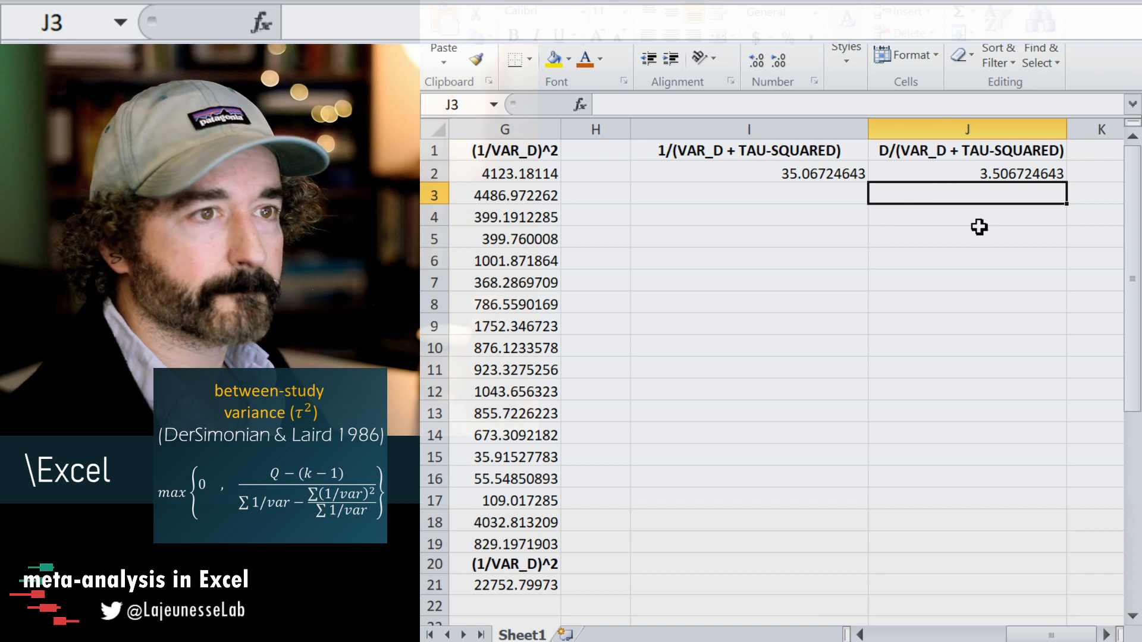
# Fill the I2:J2 formulas down to row 19 and extend the row 21 sum to columns I and J, leaving H21 empty.
pyautogui.moveTo(821, 176); pyautogui.dragTo(957, 172)
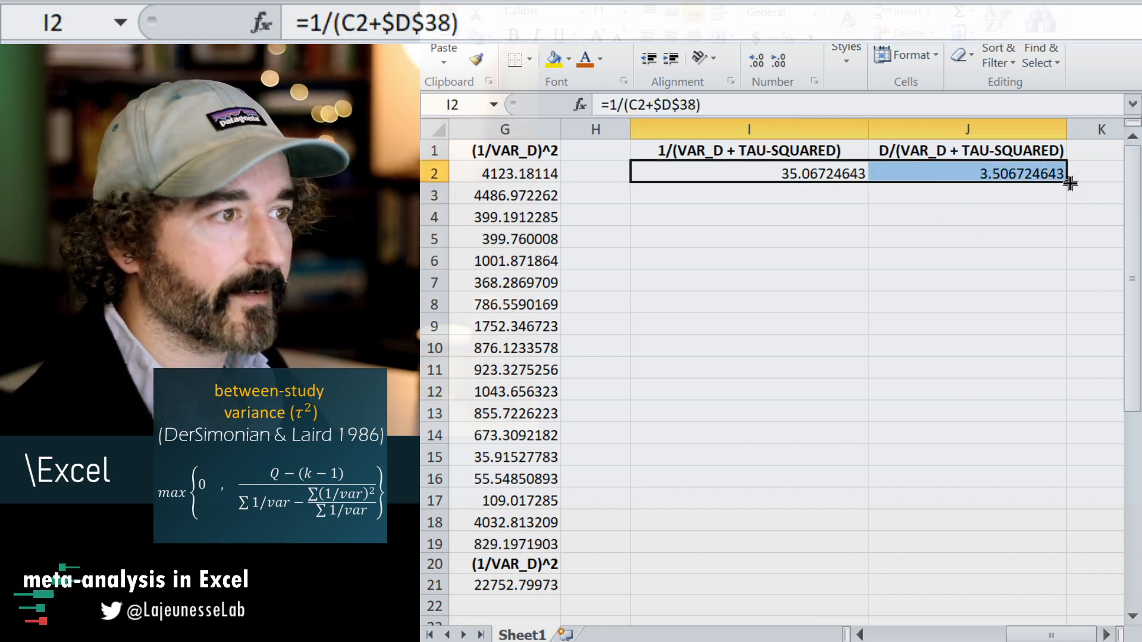
pyautogui.moveTo(1070, 184); pyautogui.dragTo(1020, 551)
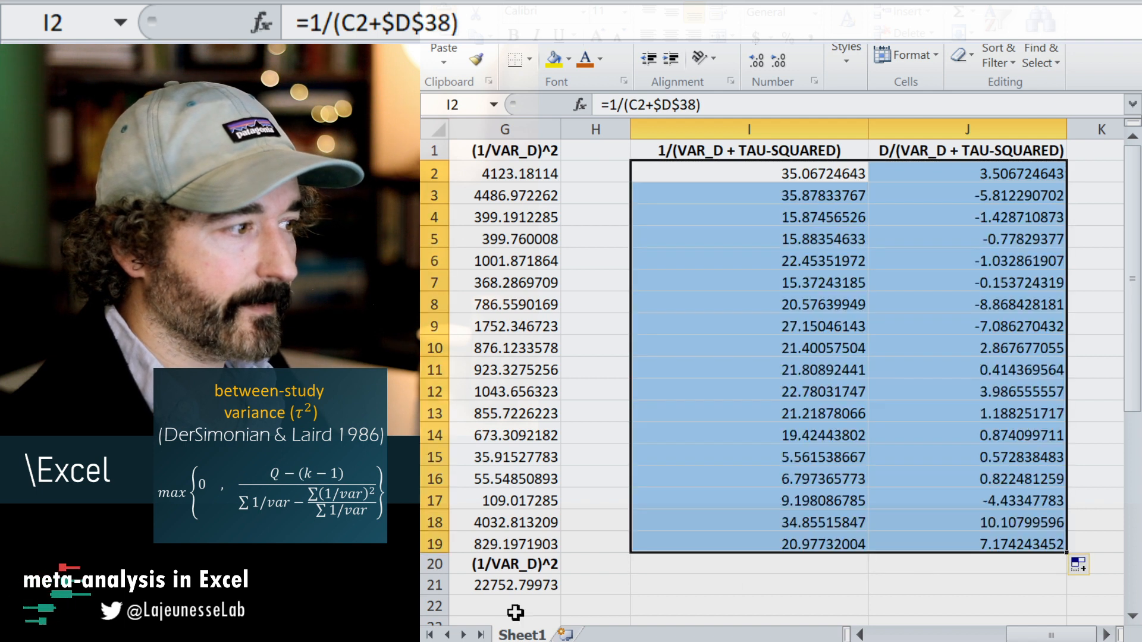
pyautogui.click(516, 585)
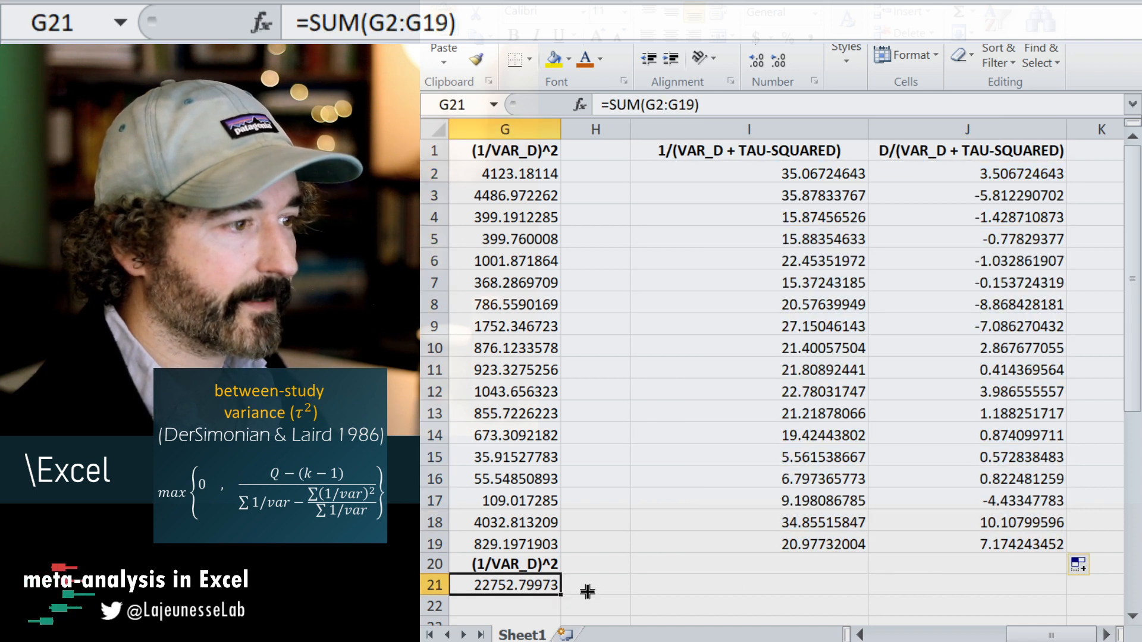
pyautogui.moveTo(561, 595); pyautogui.dragTo(1029, 584)
pyautogui.click(607, 585)
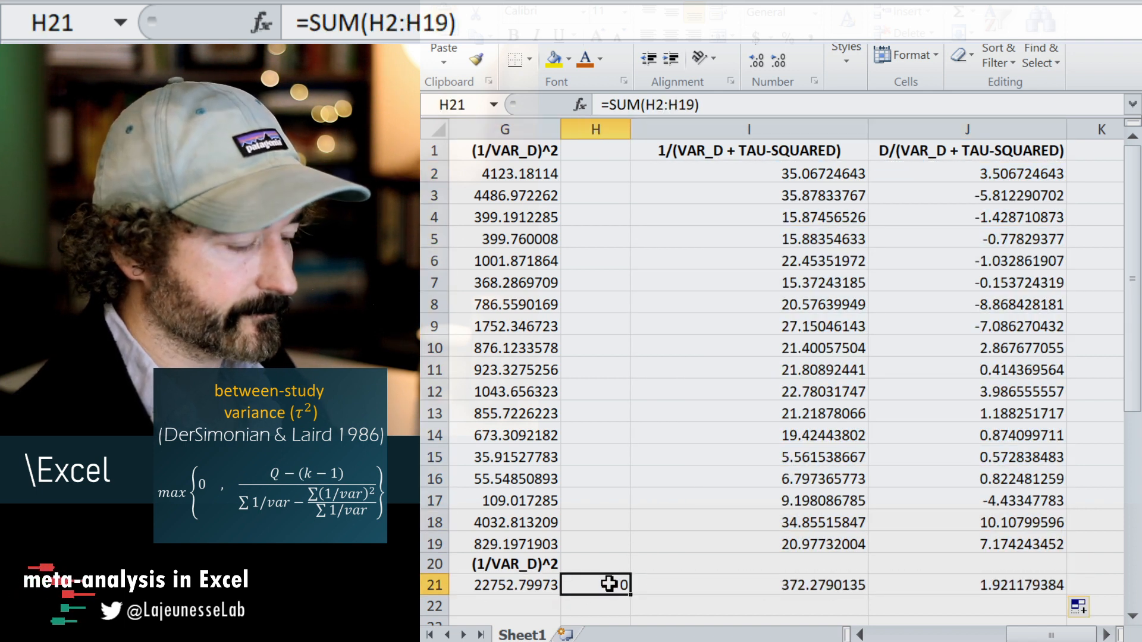
pyautogui.press('Delete')
# Calculate the random-effects pooled d in D34 with the formula =J21/I21.
pyautogui.moveTo(1026, 639); pyautogui.dragTo(889, 639)
pyautogui.scroll(-8, 913, 505)
pyautogui.click(868, 485)
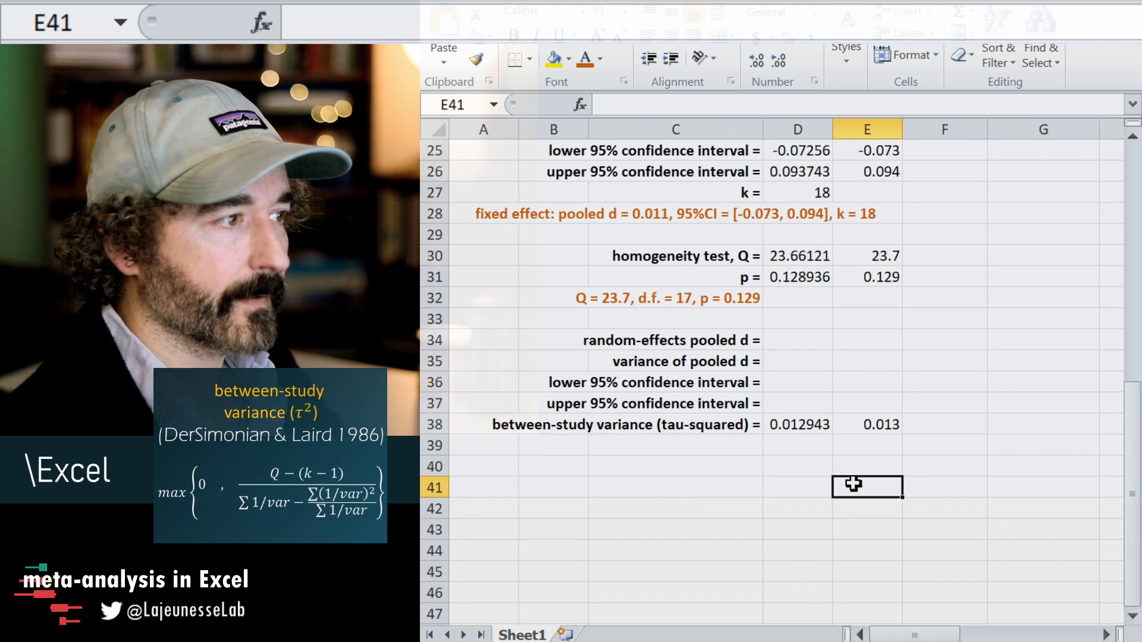
pyautogui.click(814, 345)
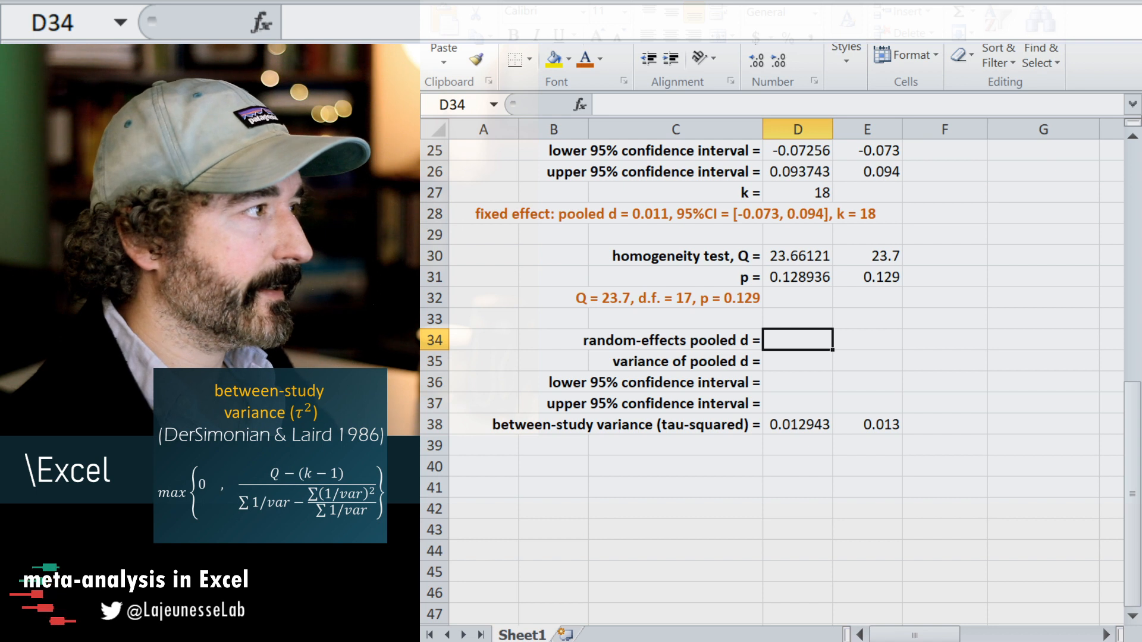
pyautogui.click(314, 484)
pyautogui.scroll(4, 313, 487)
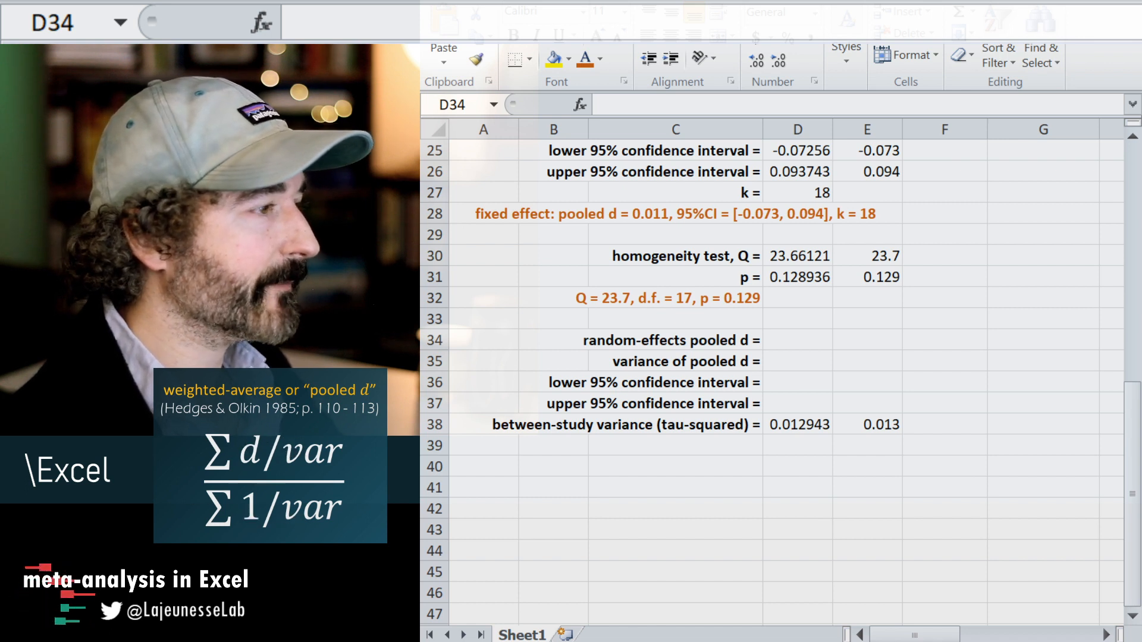
pyautogui.click(830, 340)
pyautogui.write('=')
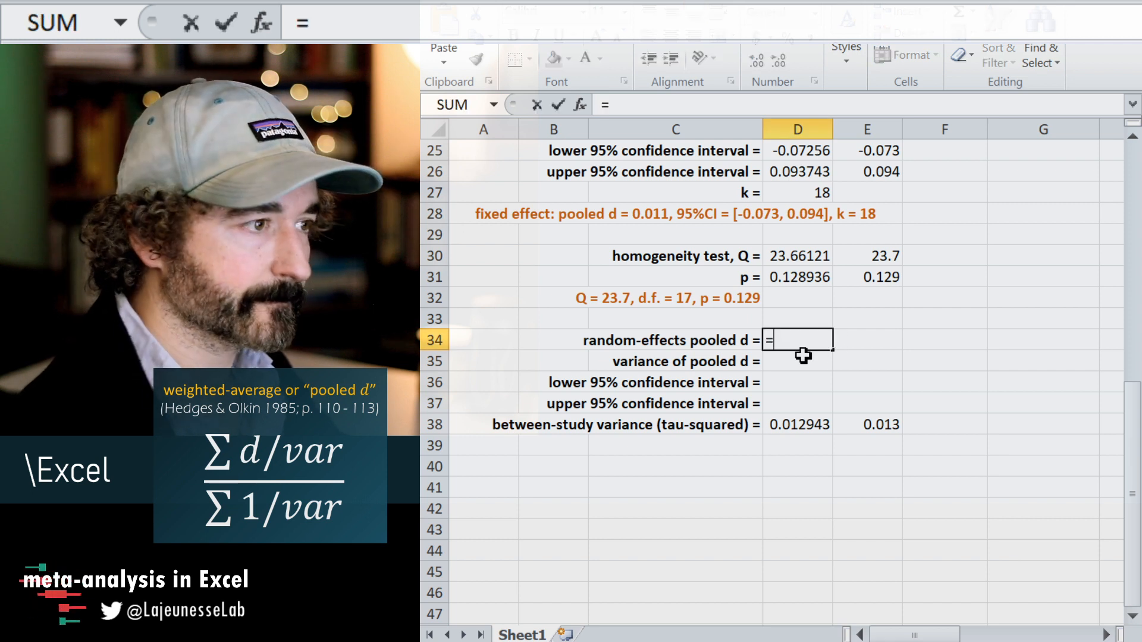
pyautogui.moveTo(914, 635); pyautogui.dragTo(1006, 638)
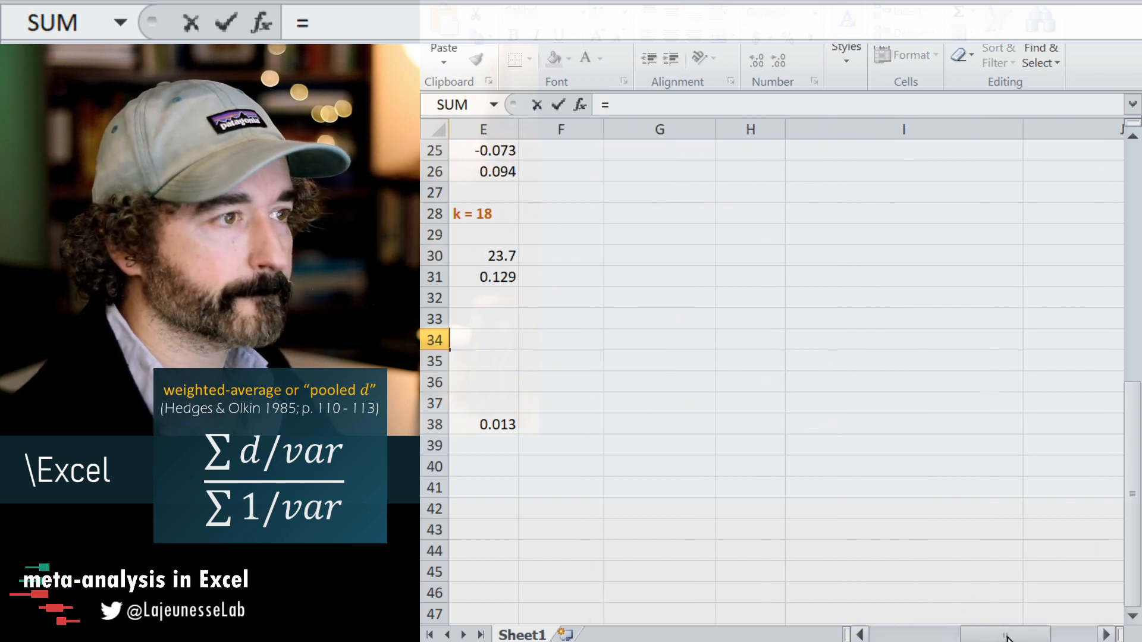
pyautogui.scroll(8, 928, 469)
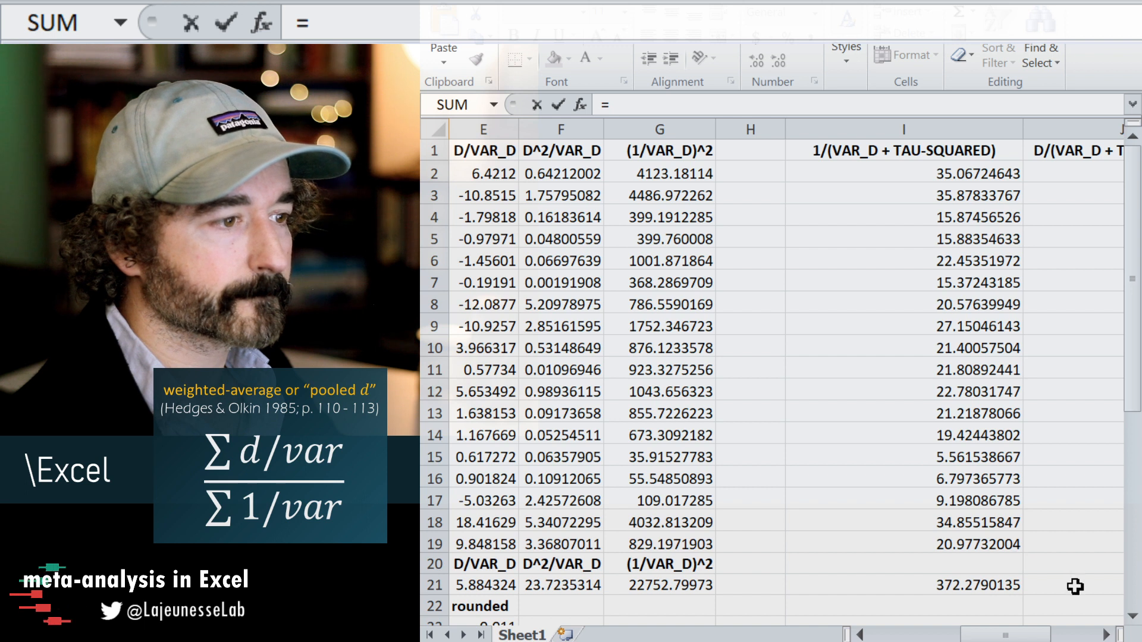
pyautogui.click(1075, 586)
pyautogui.write('/')
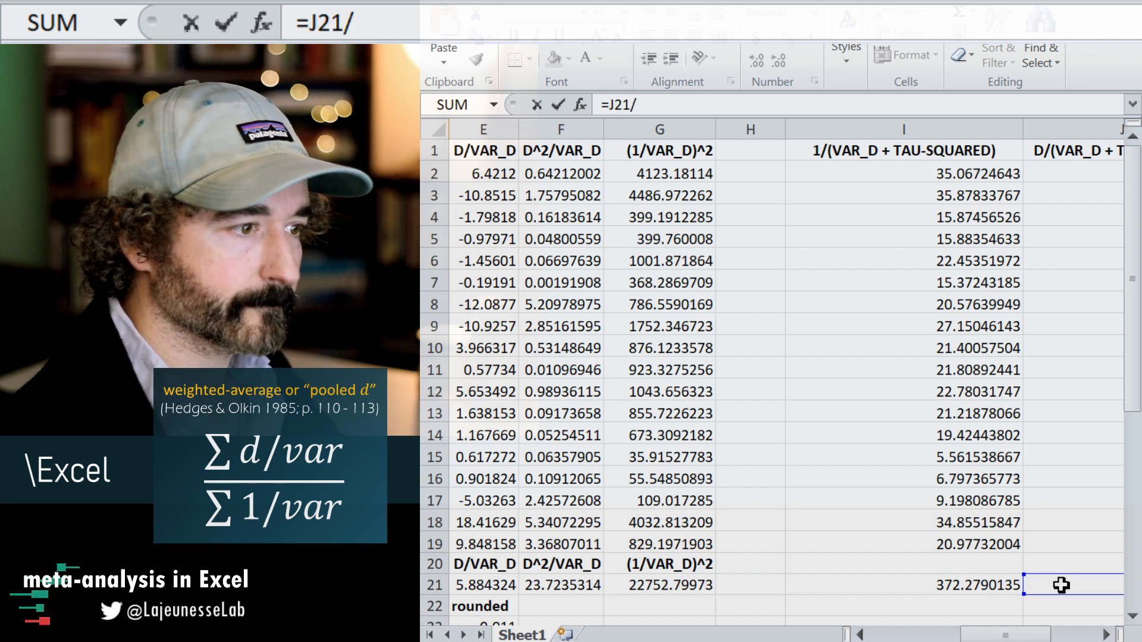
pyautogui.click(988, 586)
pyautogui.press('Return')
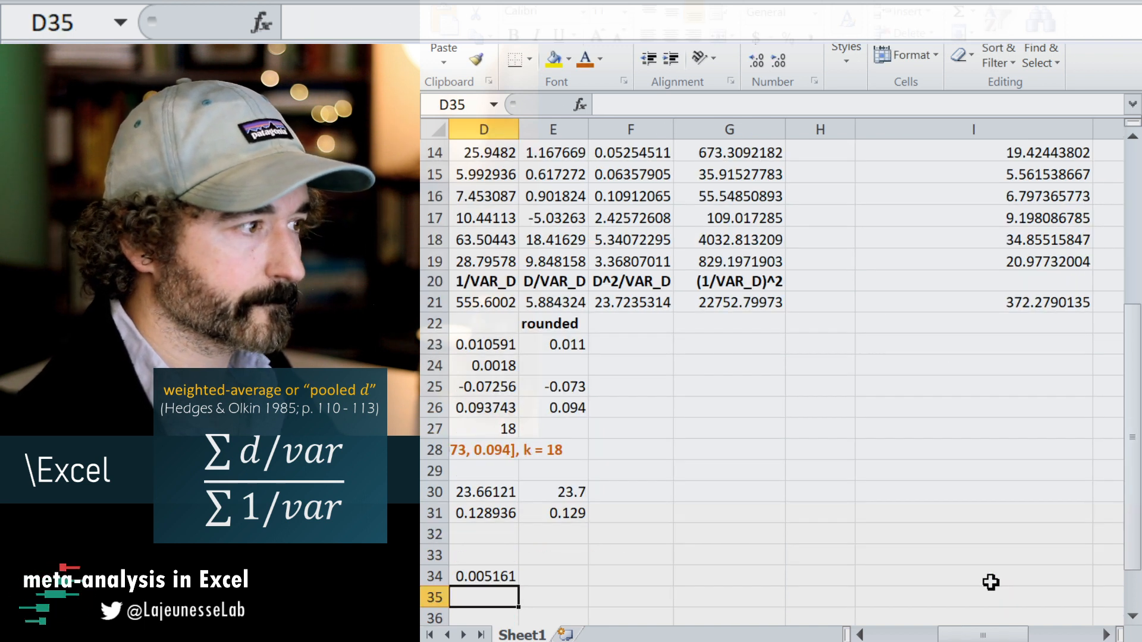
# Copy the three-decimal rounding formula from E23 to E34 and select the variance of pooled d cell, D35.
pyautogui.moveTo(995, 635); pyautogui.dragTo(923, 636)
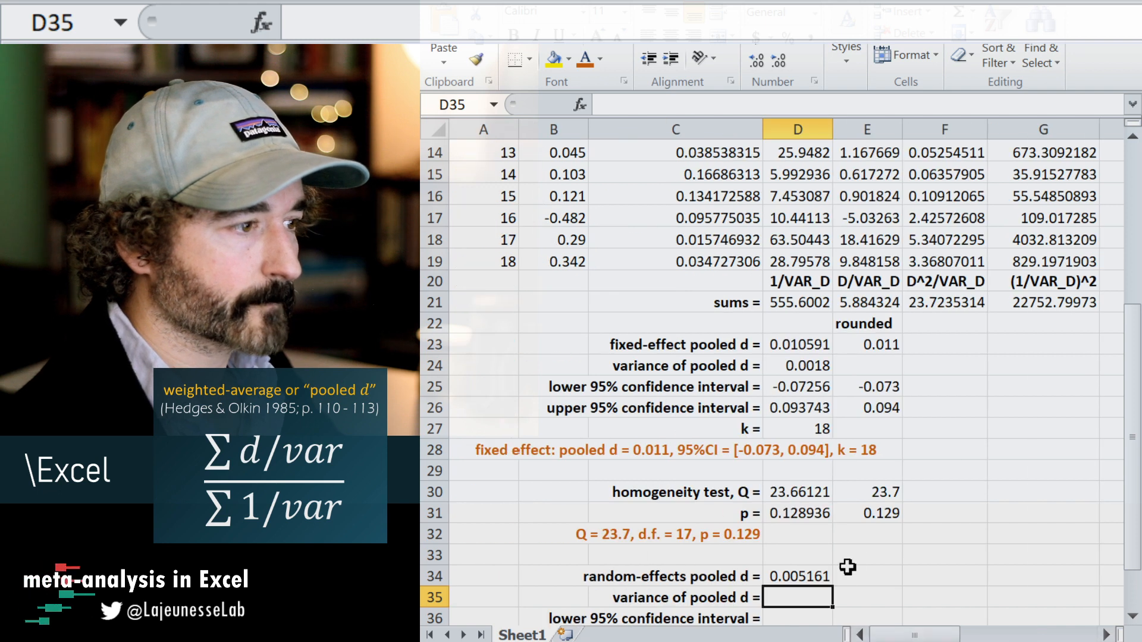
pyautogui.scroll(-1, 868, 533)
pyautogui.click(889, 276)
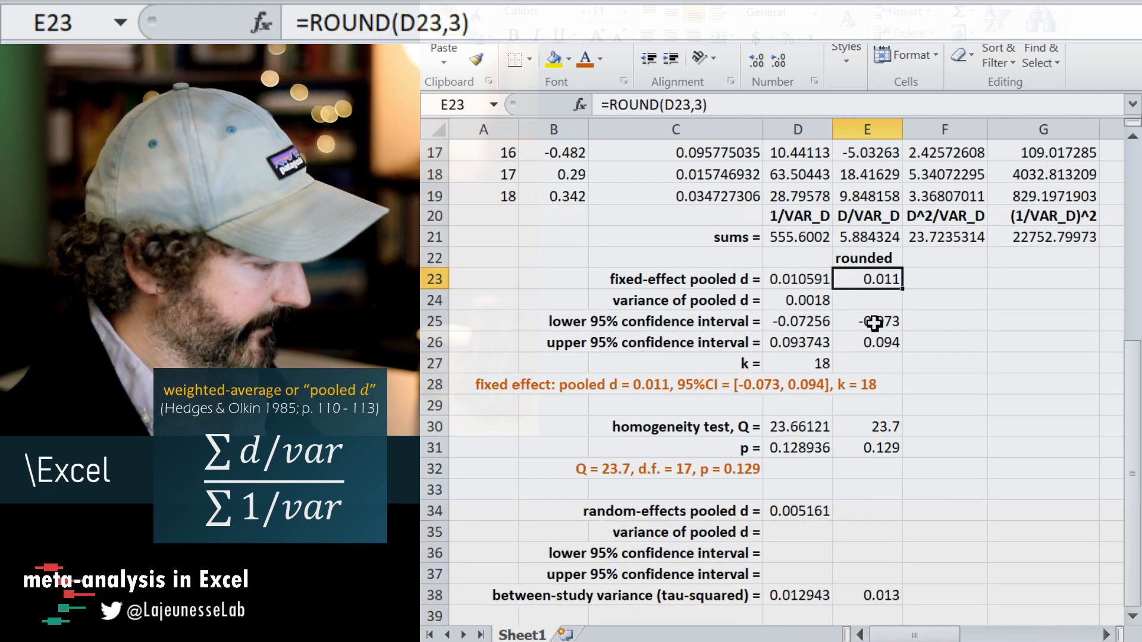
pyautogui.hotkey('ctrl', 'c')
pyautogui.click(874, 519)
pyautogui.hotkey('ctrl', 'v')
pyautogui.click(789, 552)
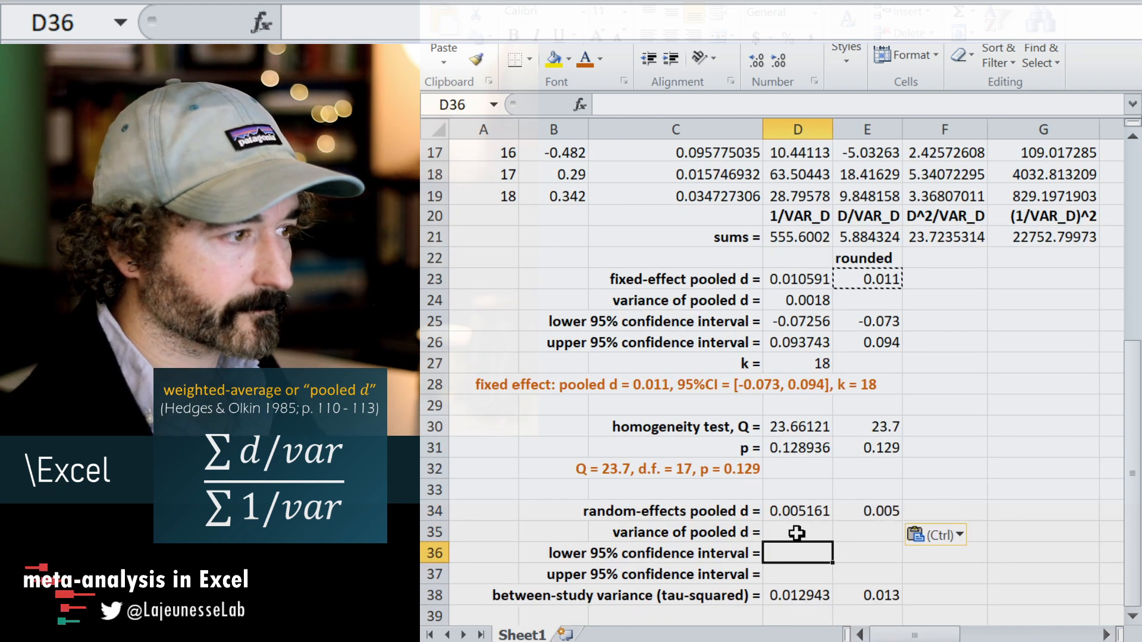
pyautogui.click(797, 533)
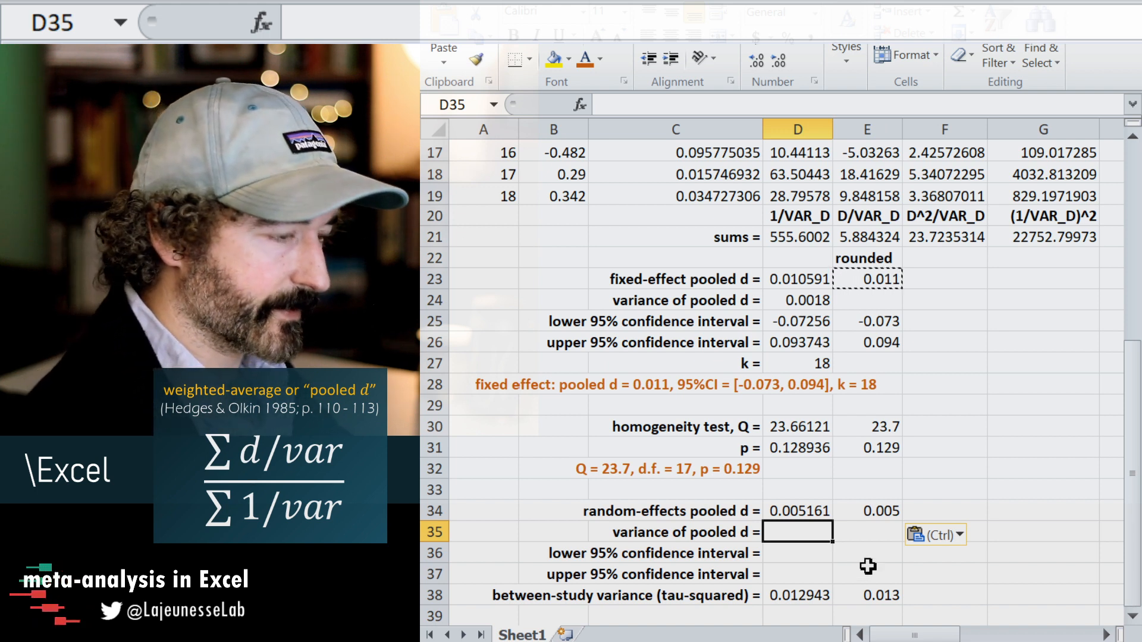
# Calculate the variance of the random-effects pooled d in D35 with the formula =1/I21.
pyautogui.click(804, 546)
pyautogui.click(805, 533)
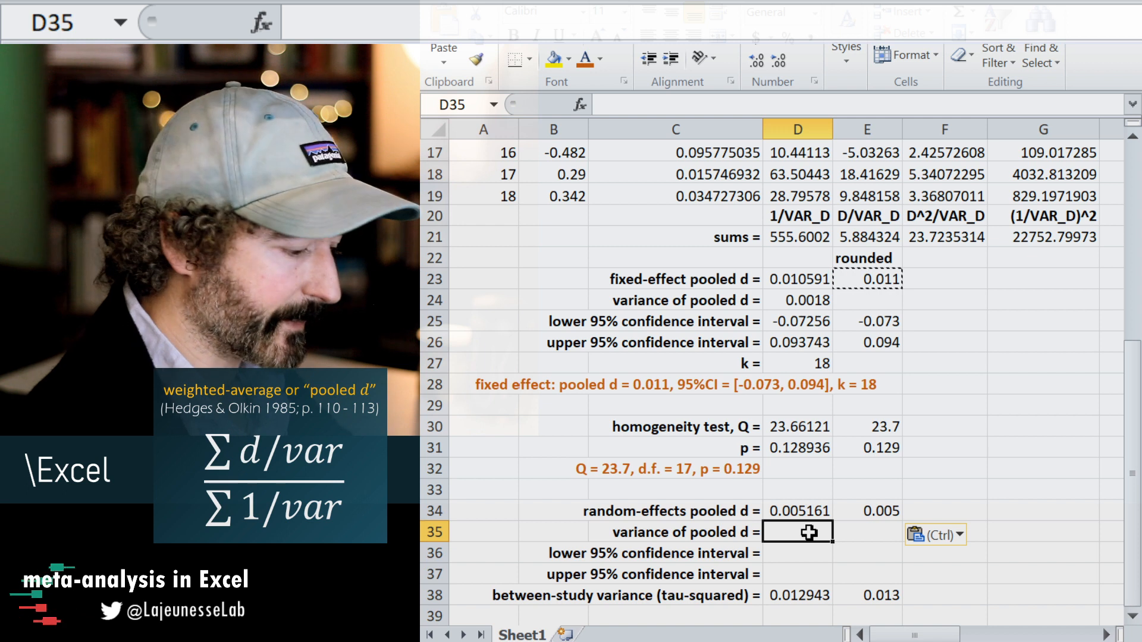
pyautogui.write('=1/')
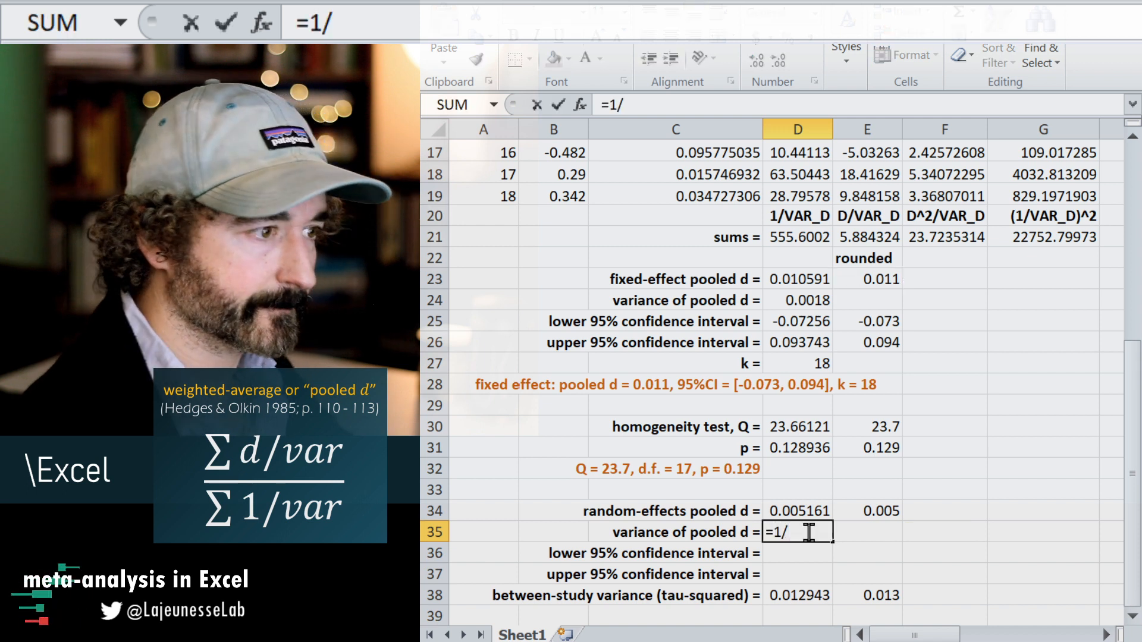
pyautogui.moveTo(914, 640); pyautogui.dragTo(1010, 639)
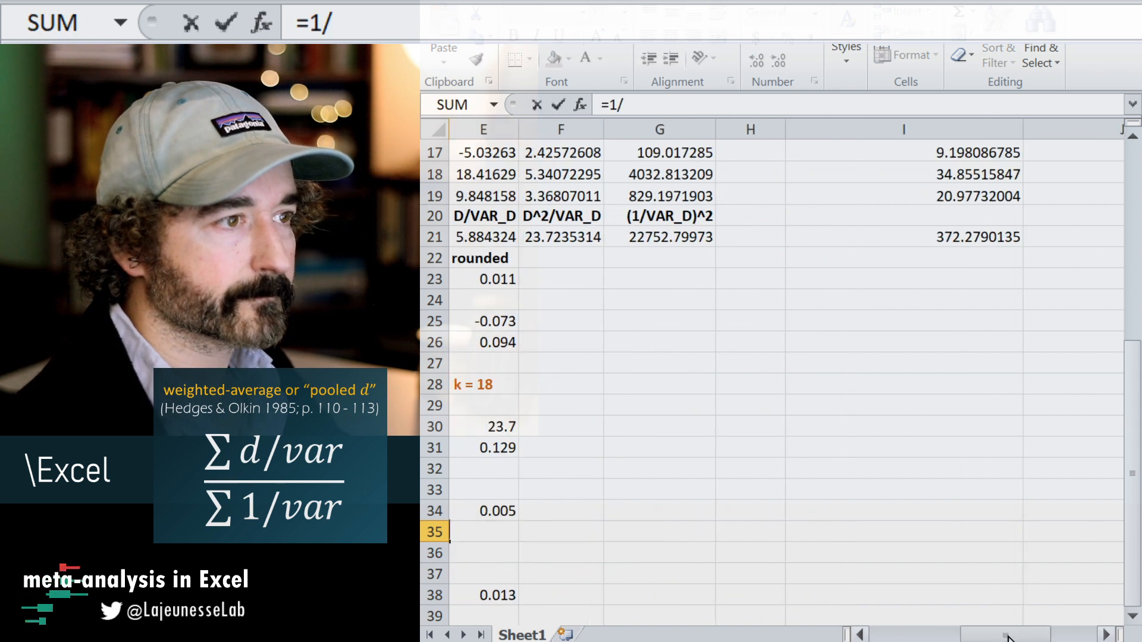
pyautogui.click(932, 237)
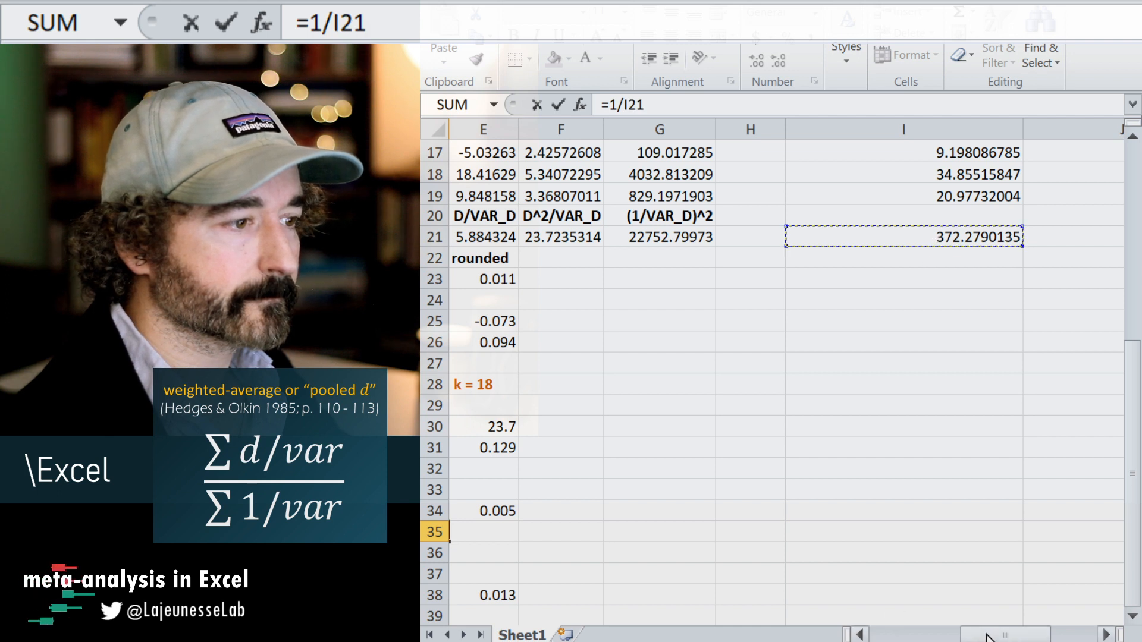
pyautogui.click(898, 635)
pyautogui.press('Return')
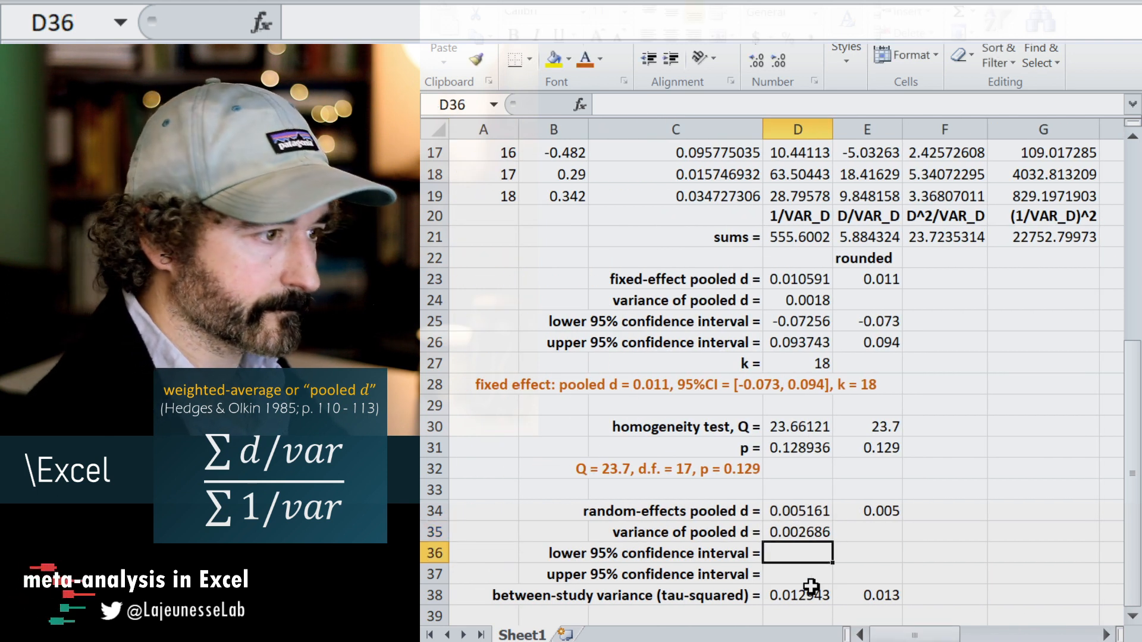
pyautogui.press('Up')
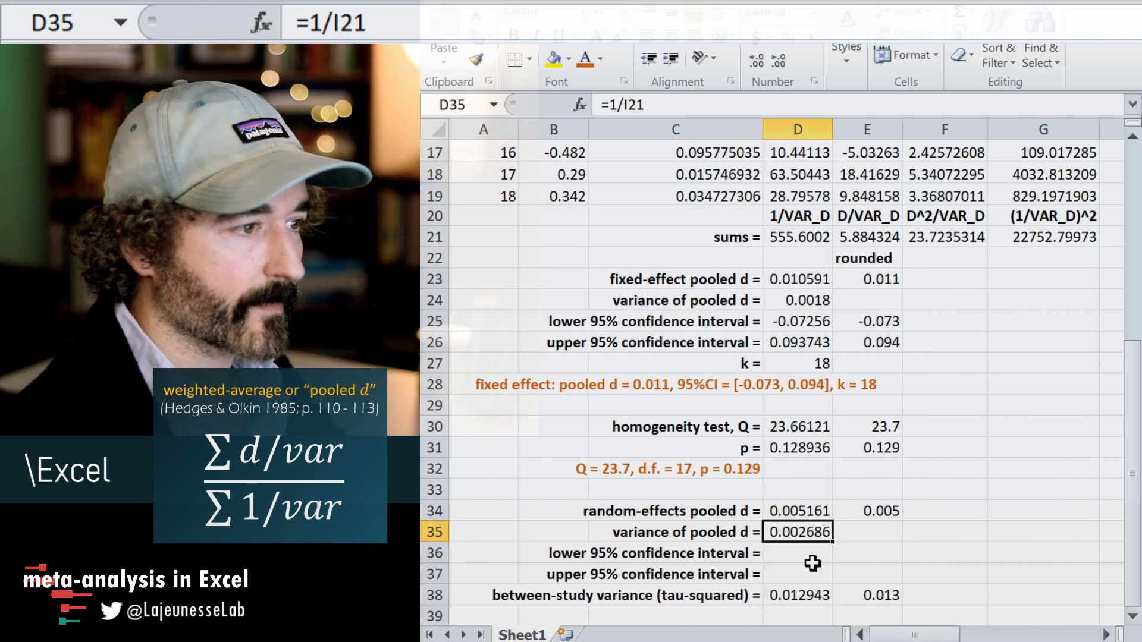
# Copy the fixed-effect 95% confidence interval formulas from D25:D26 to the random-effects interval cells D36:D37.
pyautogui.click(879, 511)
pyautogui.click(806, 546)
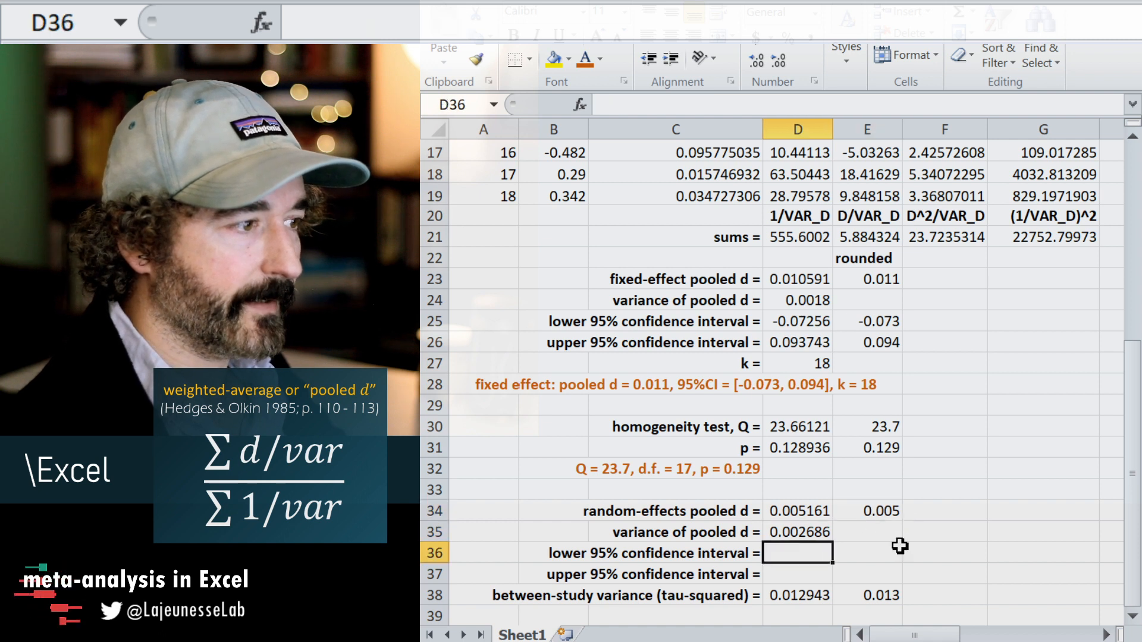
pyautogui.moveTo(797, 322); pyautogui.dragTo(798, 342)
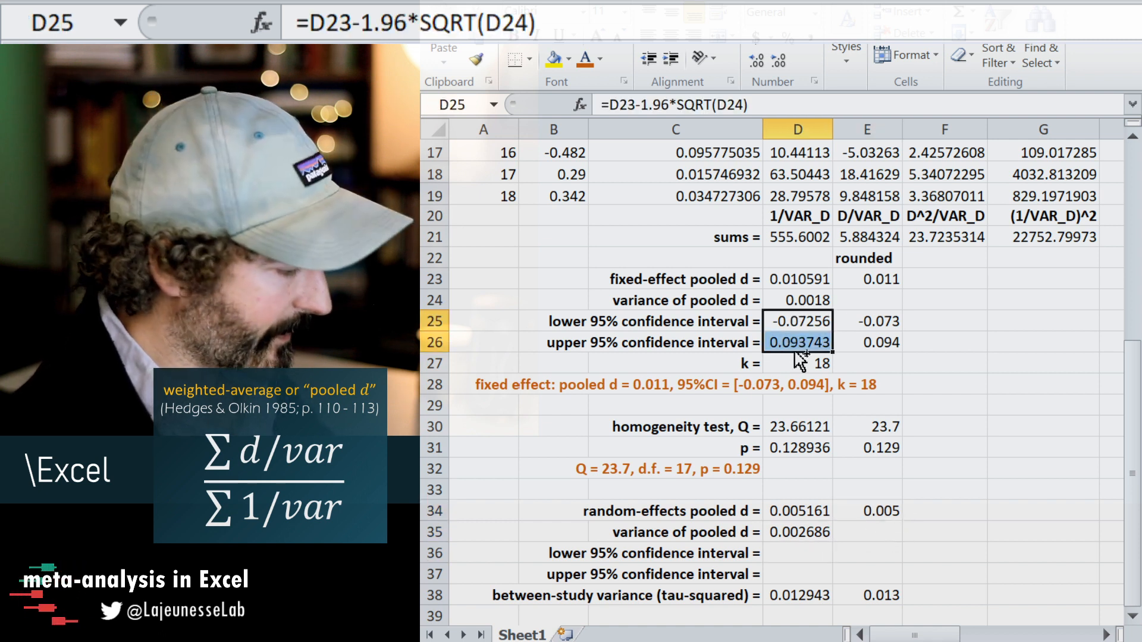
pyautogui.hotkey('ctrl', 'c')
pyautogui.click(798, 552)
pyautogui.hotkey('ctrl', 'v')
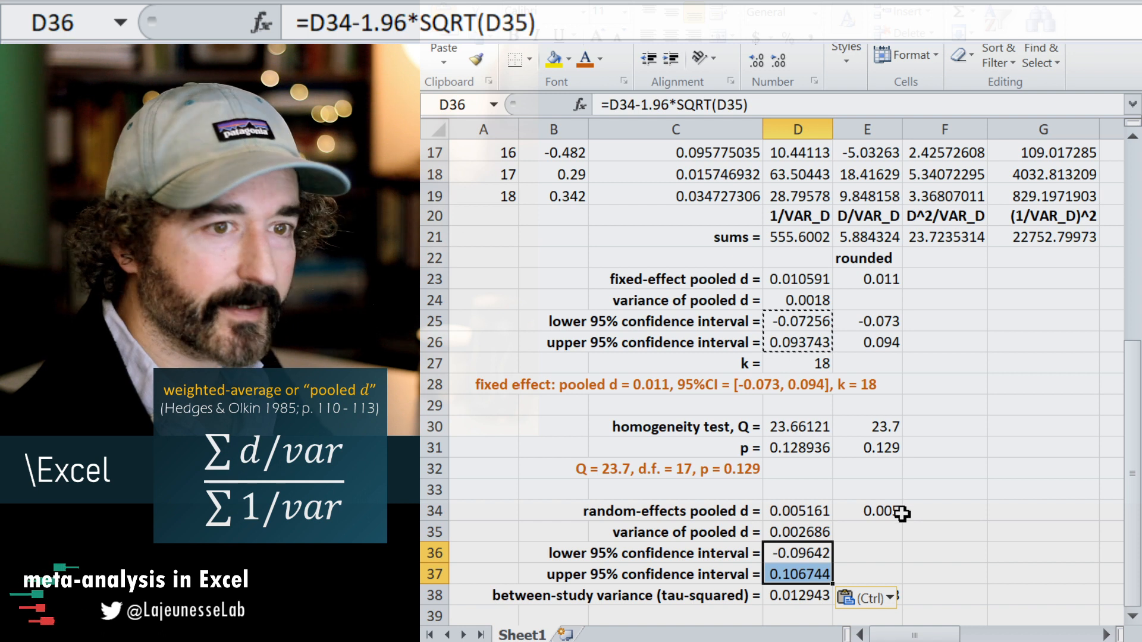
pyautogui.click(874, 545)
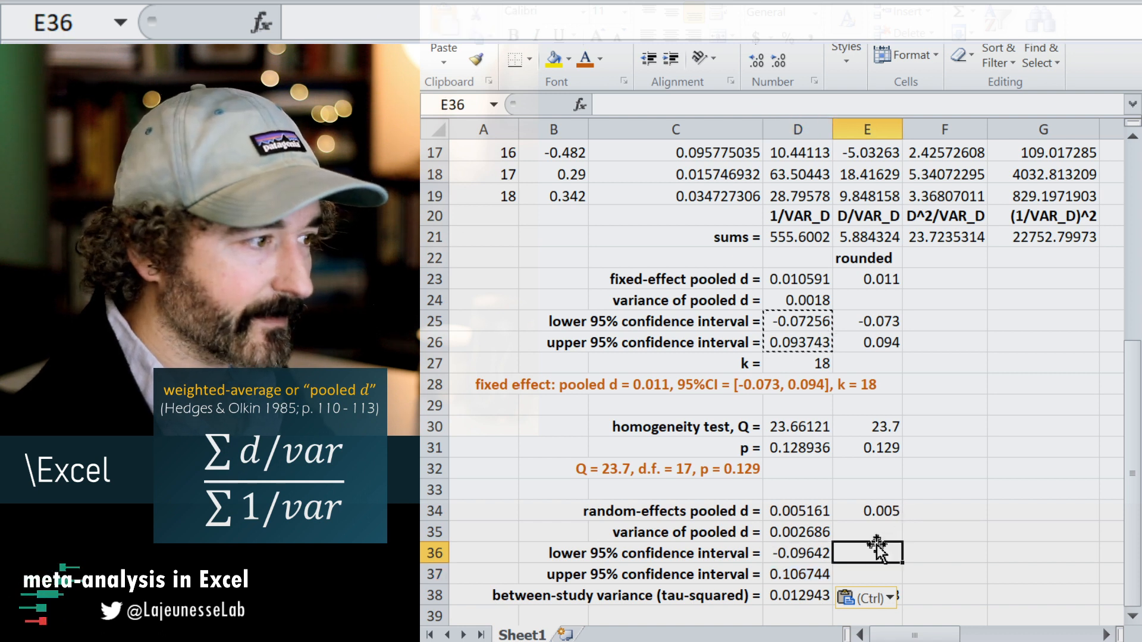
pyautogui.click(779, 573)
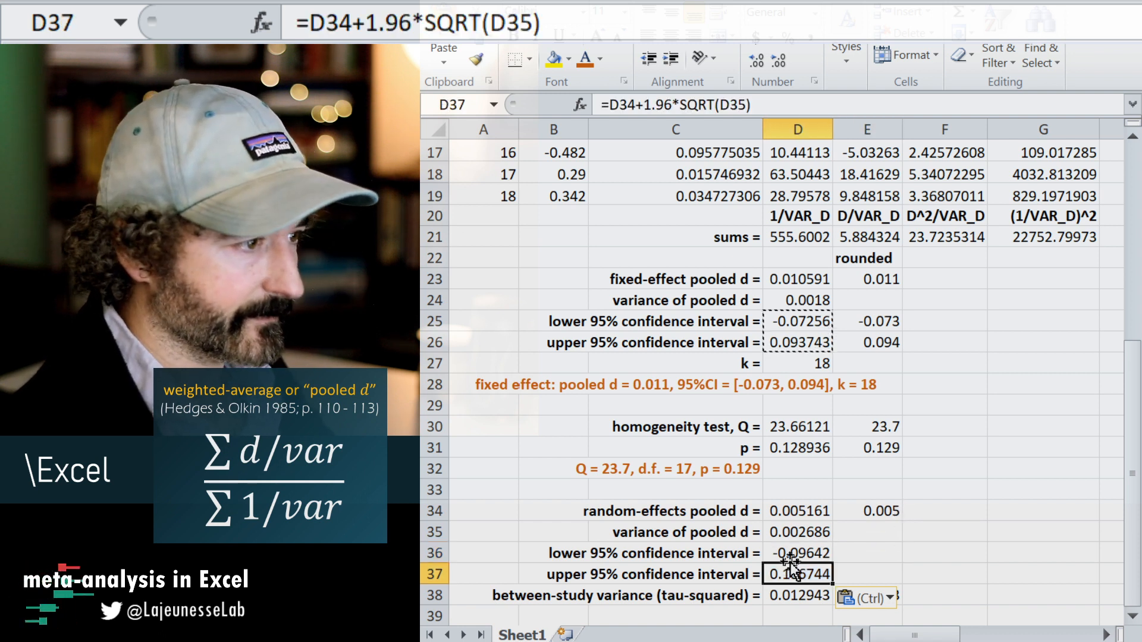
# Copy the fixed-effect summary CONCATENATE formula from C28 to C40, below the random-effects results.
pyautogui.scroll(-2, 778, 550)
pyautogui.click(689, 509)
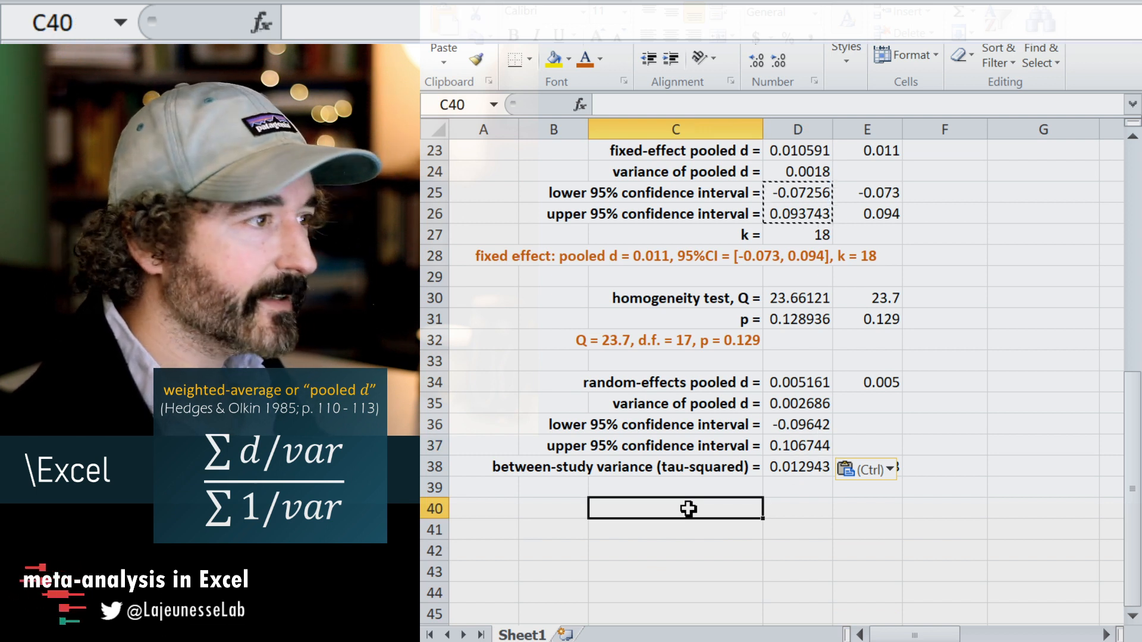
pyautogui.click(698, 254)
pyautogui.hotkey('ctrl', 'c')
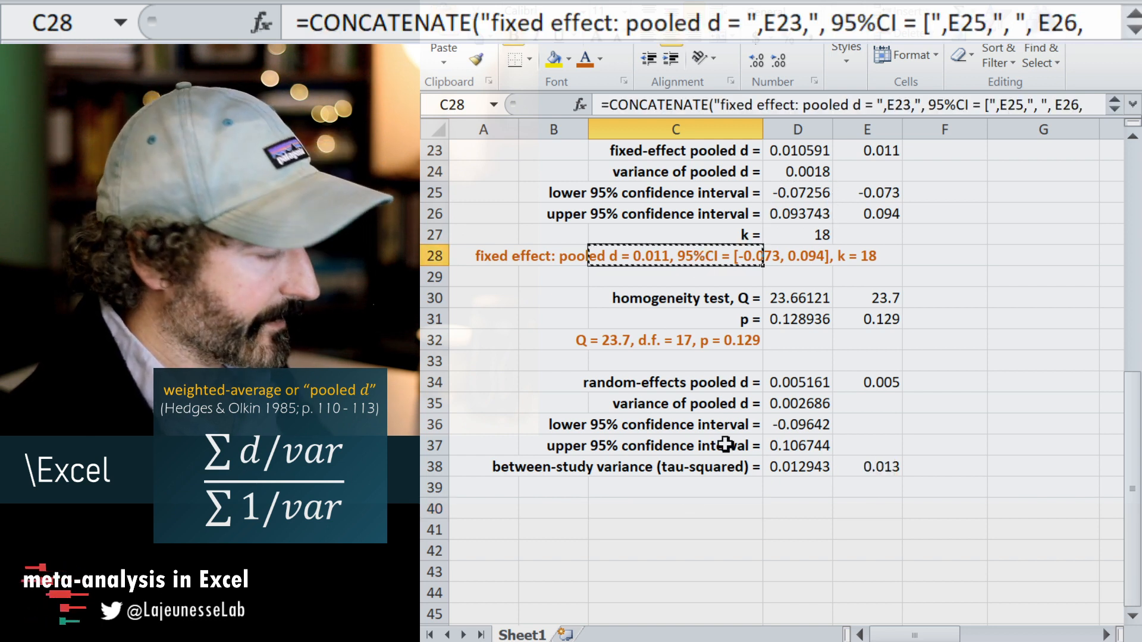
pyautogui.click(688, 510)
pyautogui.hotkey('ctrl', 'v')
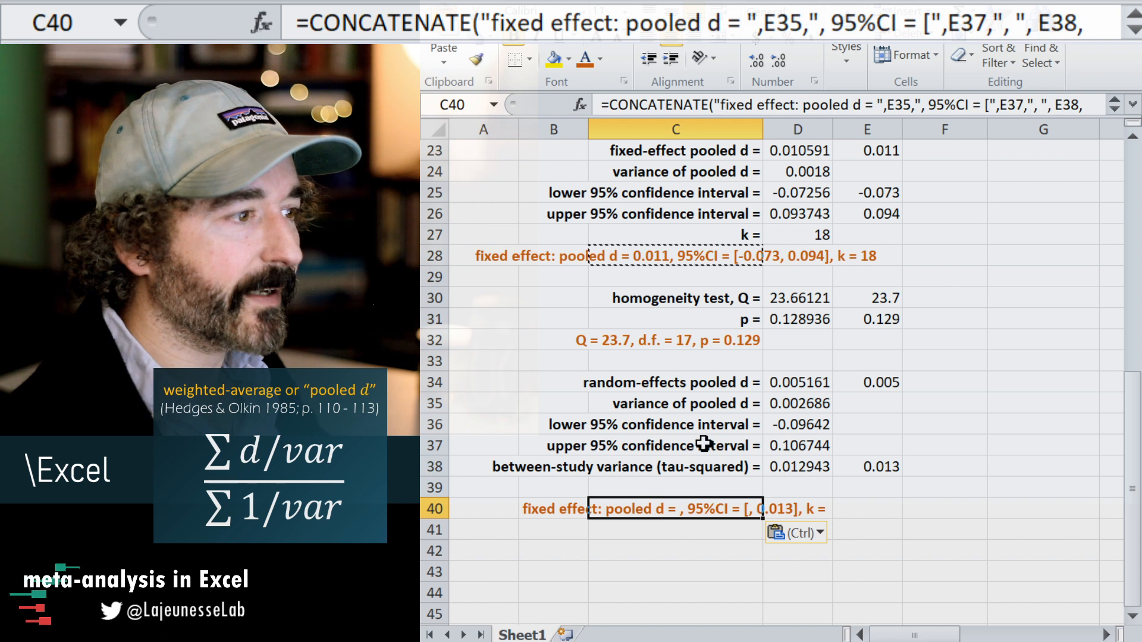
# Change the label text in the C40 CONCATENATE formula to "random effects: pooled d = ".
pyautogui.moveTo(754, 105); pyautogui.dragTo(722, 107)
pyautogui.write('randoms')
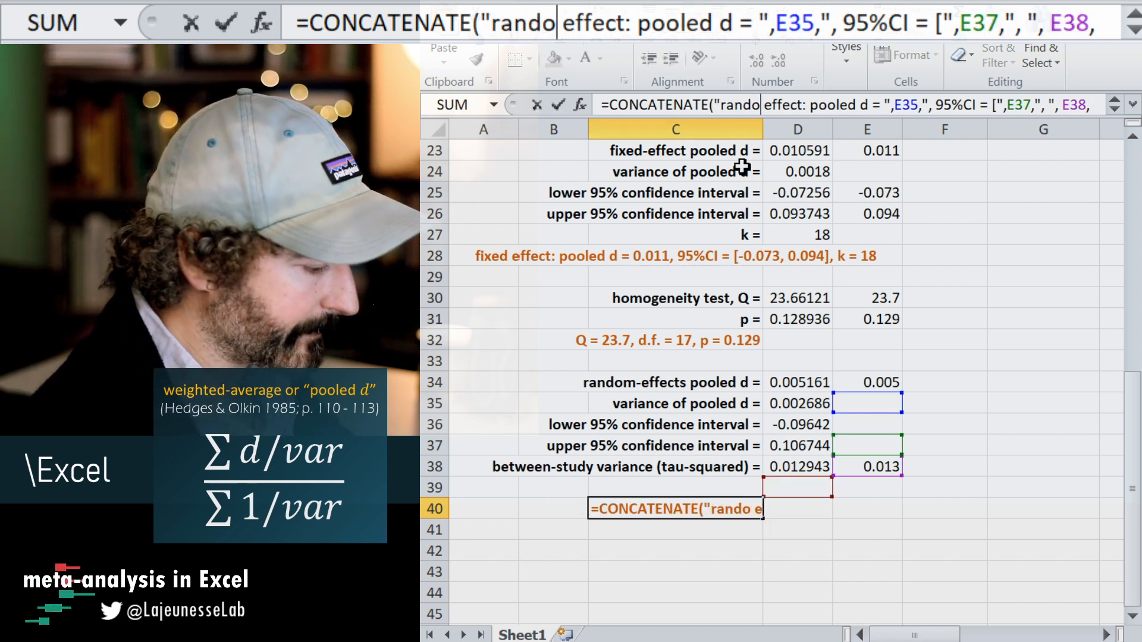
pyautogui.press('BackSpace')
pyautogui.press('Right')
pyautogui.press('Right')
pyautogui.press('Right')
pyautogui.press('Right')
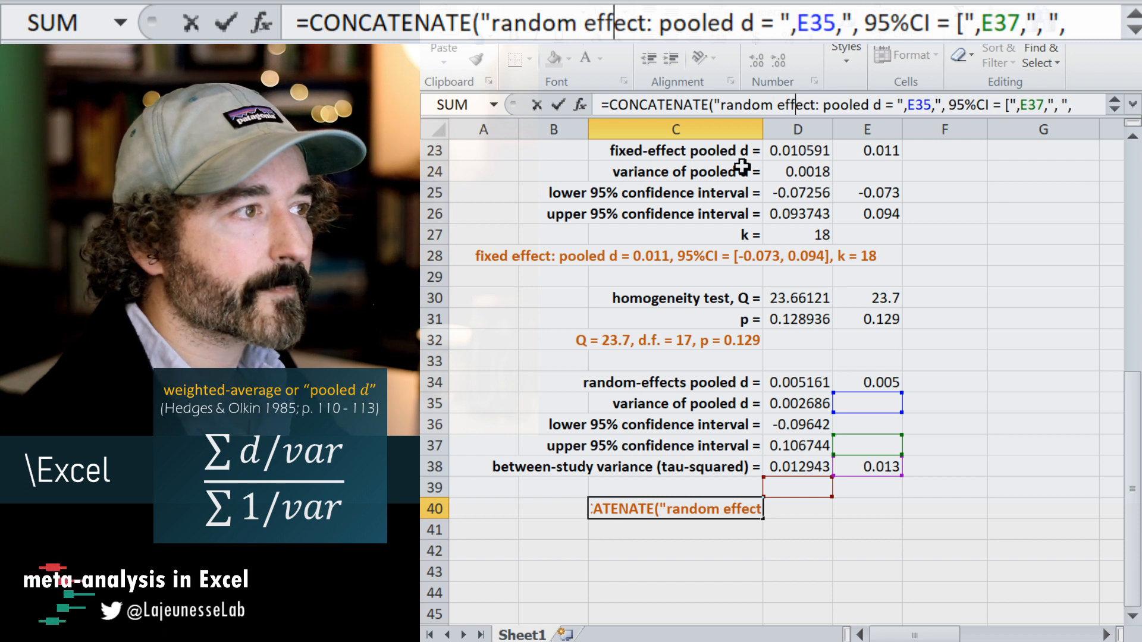
pyautogui.write('s')
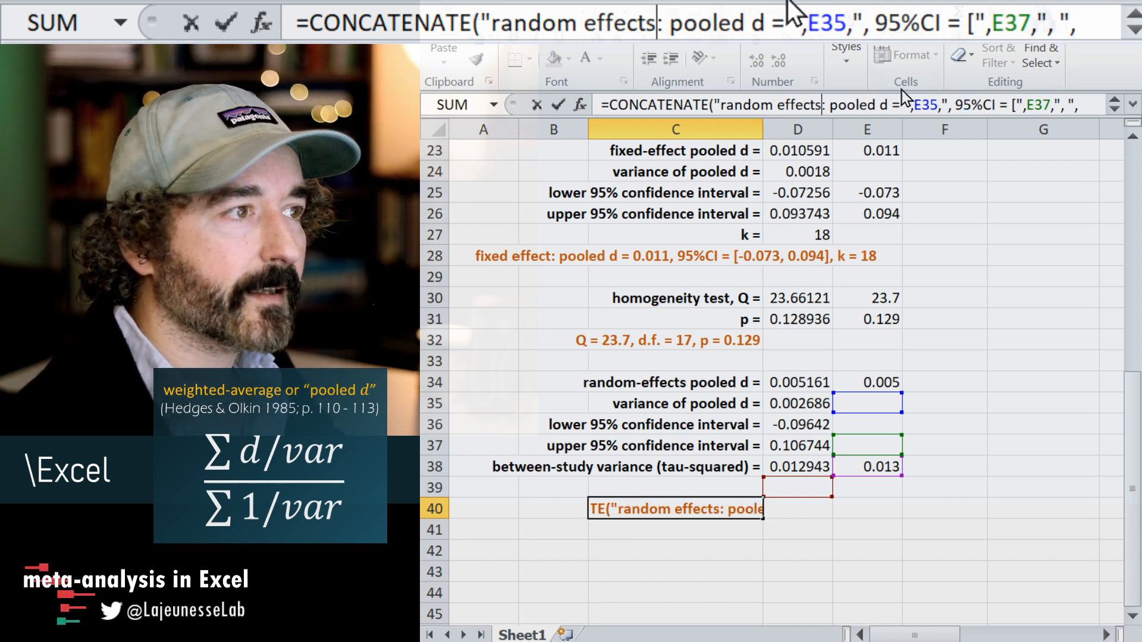
# Repoint the C40 formula's pooled d reference to E34 and its confidence limit references to E36 and E37.
pyautogui.moveTo(915, 103); pyautogui.dragTo(939, 104)
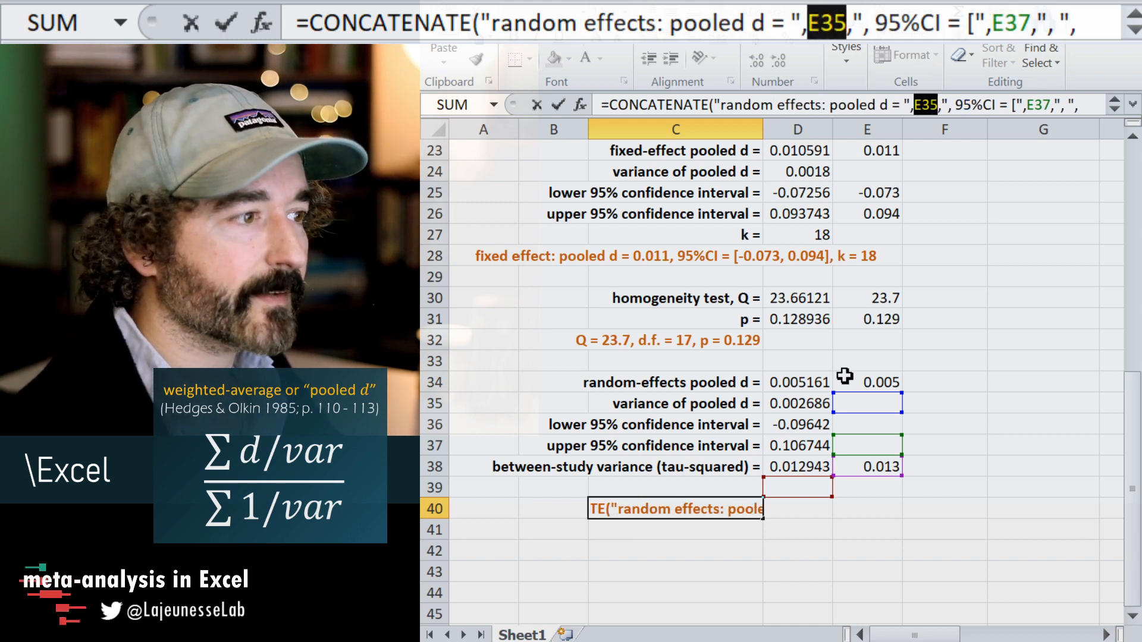
pyautogui.click(863, 380)
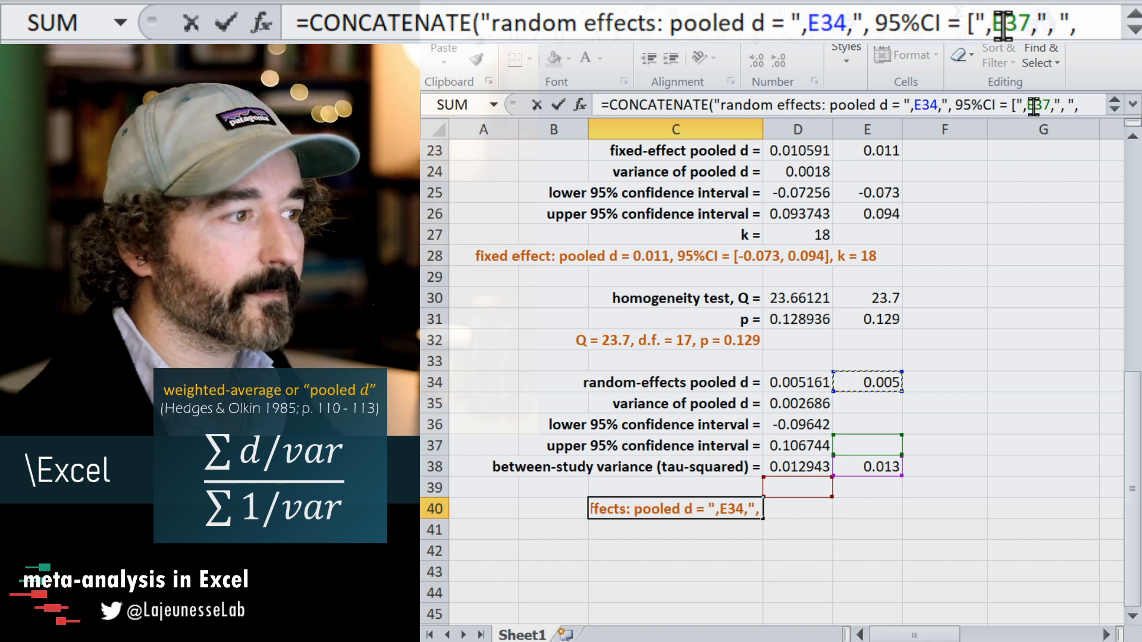
pyautogui.moveTo(1027, 105); pyautogui.dragTo(1052, 106)
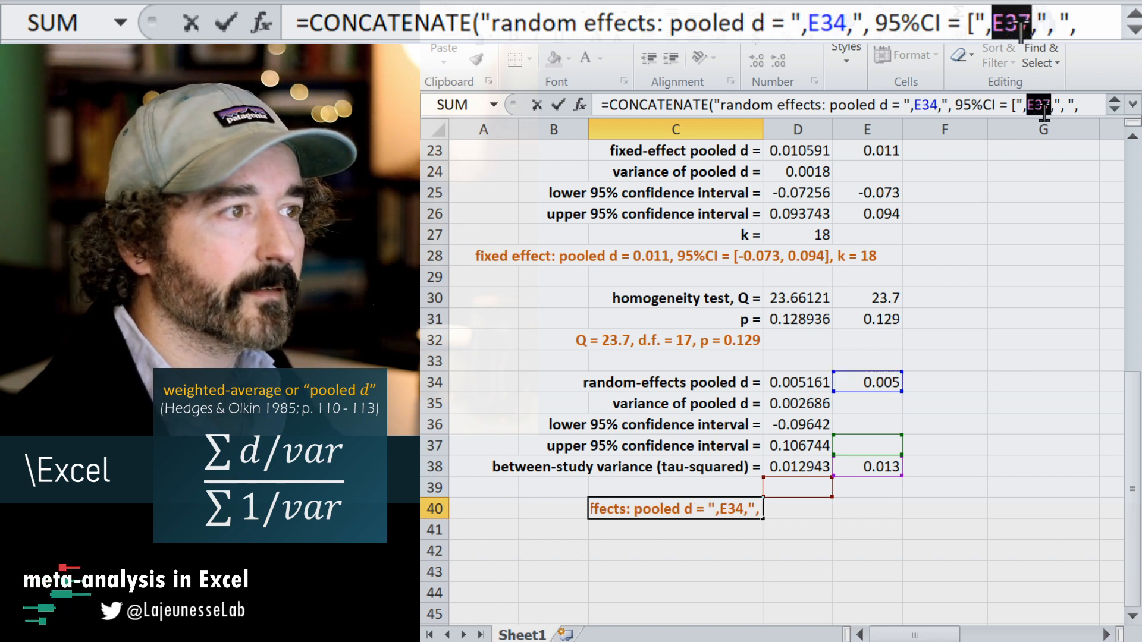
pyautogui.click(851, 425)
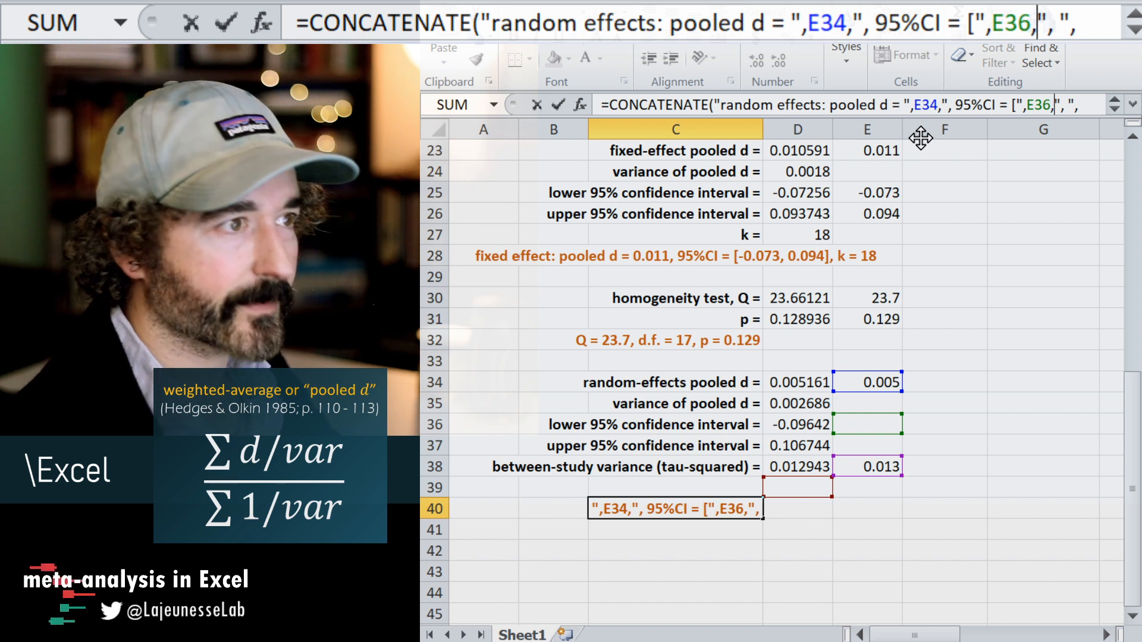
pyautogui.press('Right')
pyautogui.press('Right')
pyautogui.press('Right')
pyautogui.press('Right')
pyautogui.press('Right')
pyautogui.press('Right')
pyautogui.press('Right')
pyautogui.press('Right')
pyautogui.press('Right')
pyautogui.press('Right')
pyautogui.press('Right')
pyautogui.press('Right')
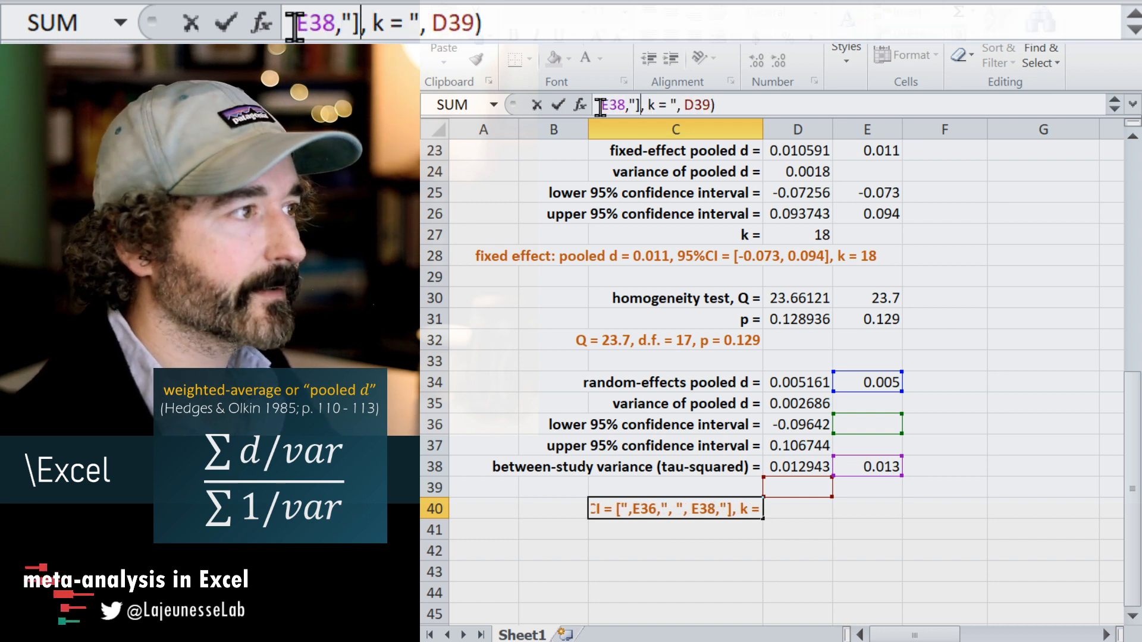
pyautogui.moveTo(601, 105); pyautogui.dragTo(624, 106)
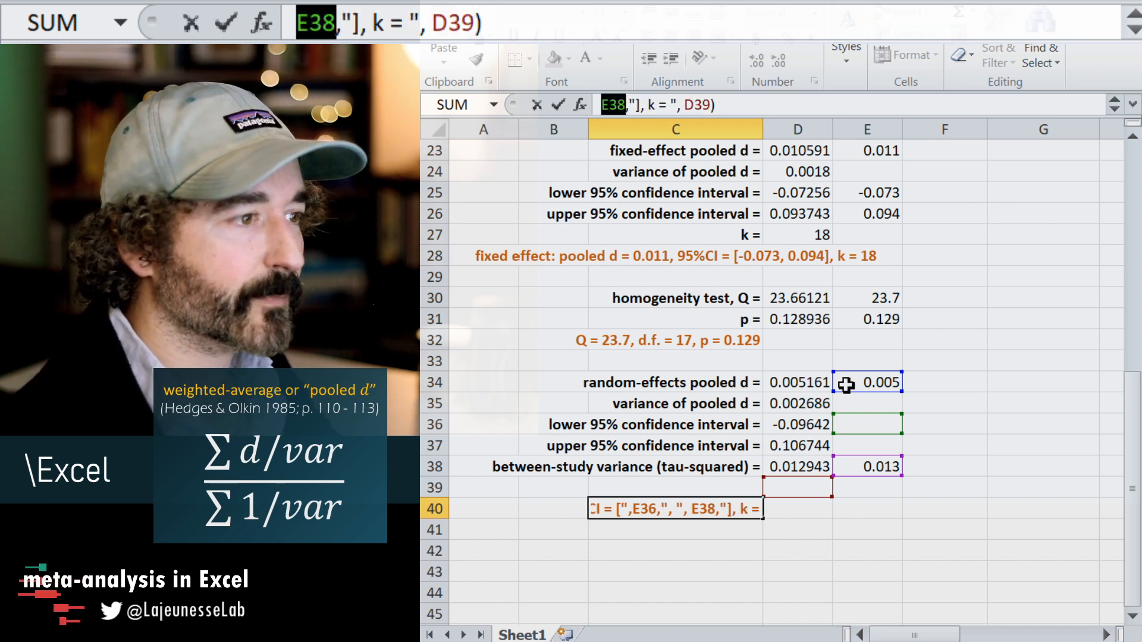
pyautogui.click(875, 447)
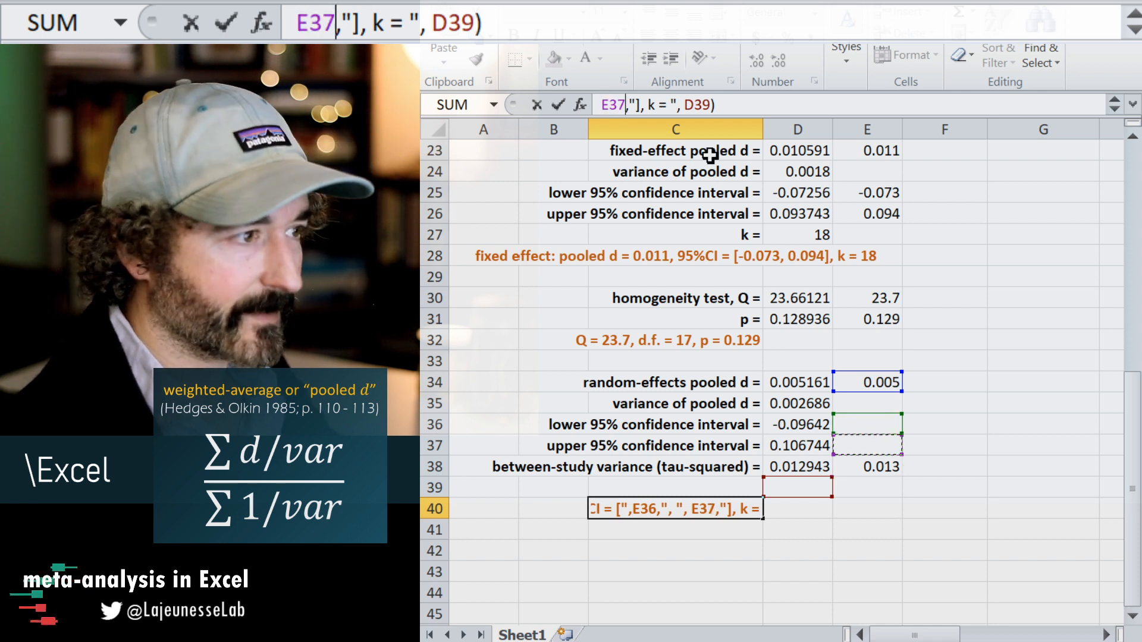
# Append the text ", tau-squared = " after the D39 reference in the C40 formula.
pyautogui.click(712, 105)
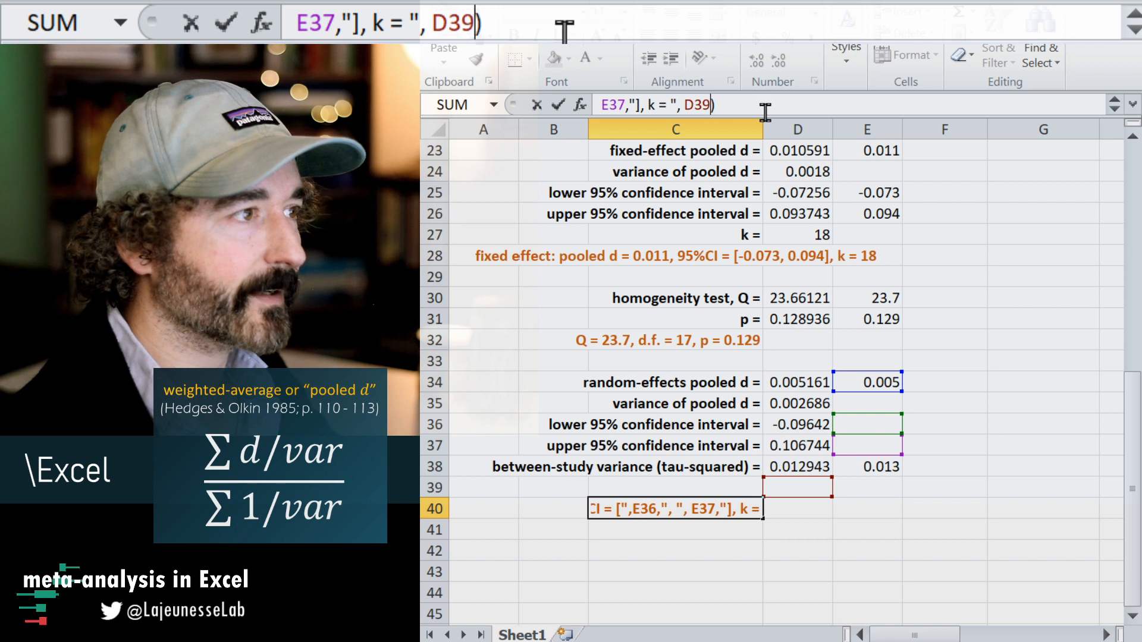
pyautogui.write(', ')
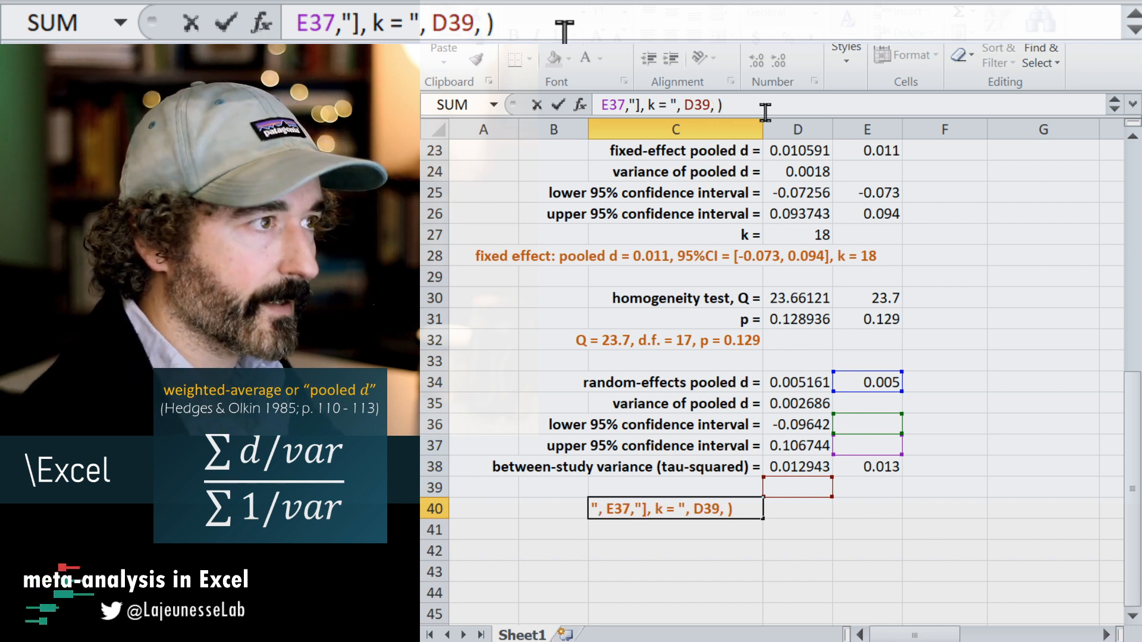
pyautogui.write('"')
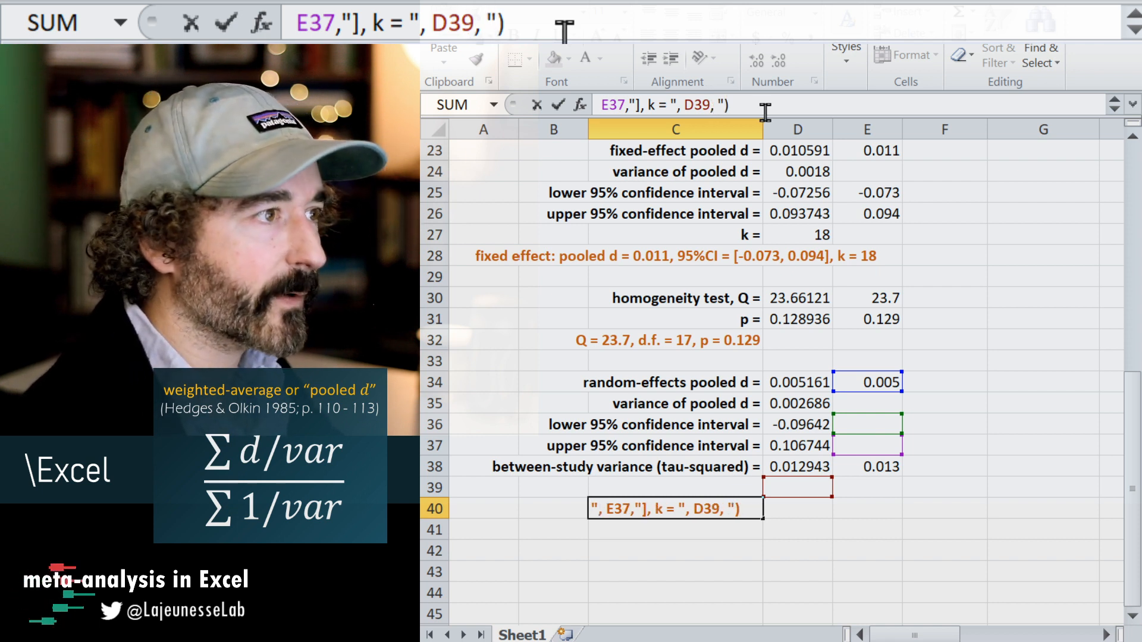
pyautogui.write('tau')
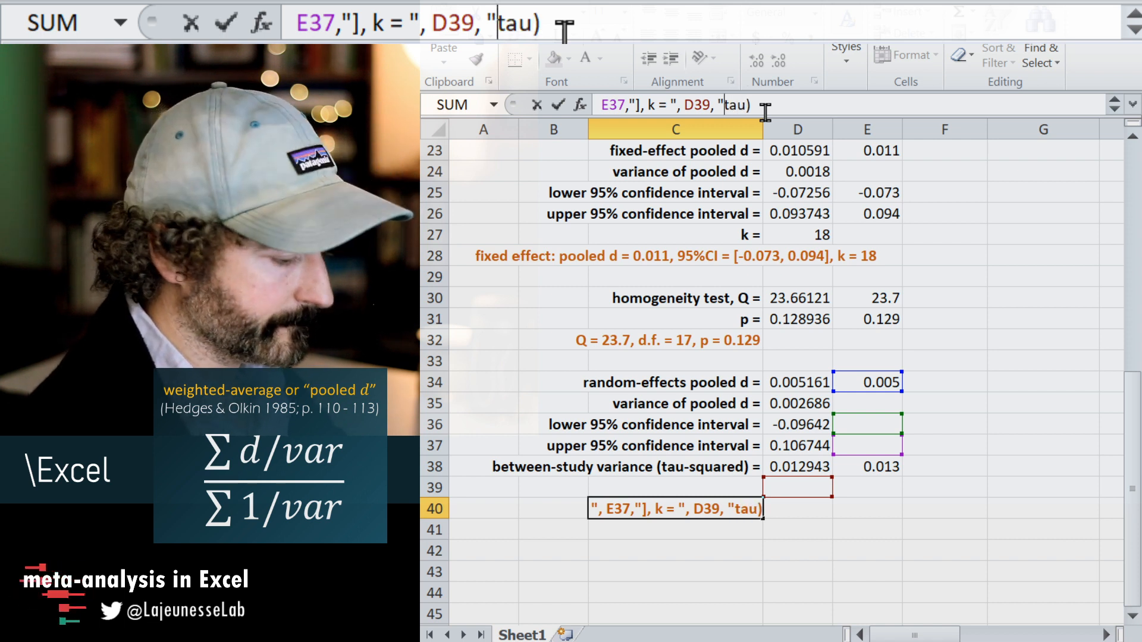
pyautogui.press('Left')
pyautogui.press('Left')
pyautogui.press('Left')
pyautogui.write(',')
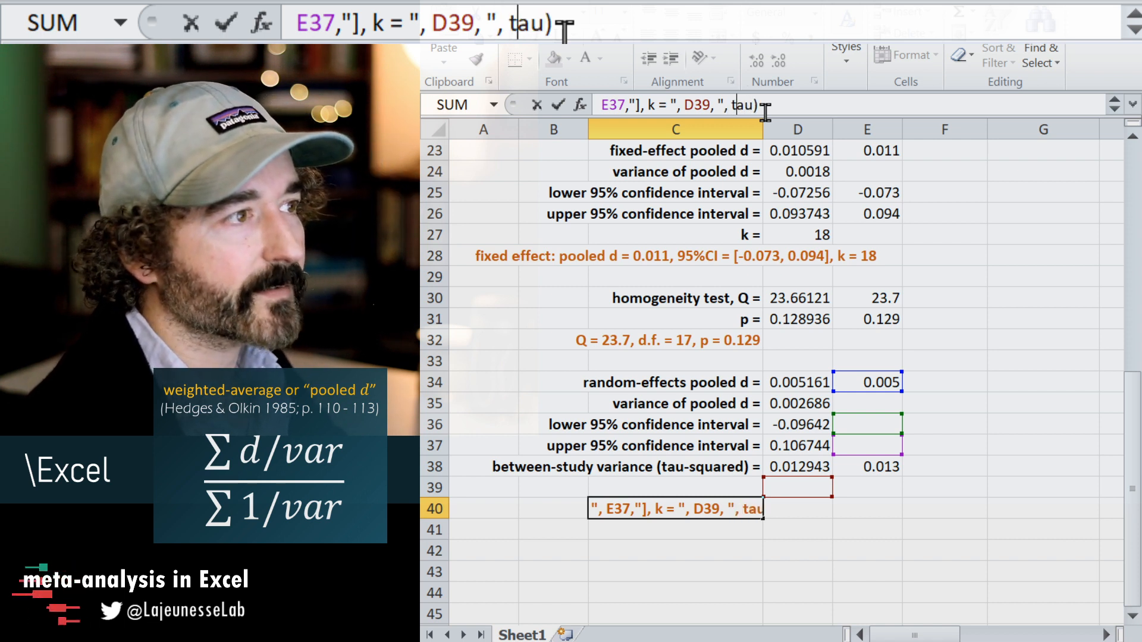
pyautogui.press('Right')
pyautogui.press('Right')
pyautogui.write('-squared =')
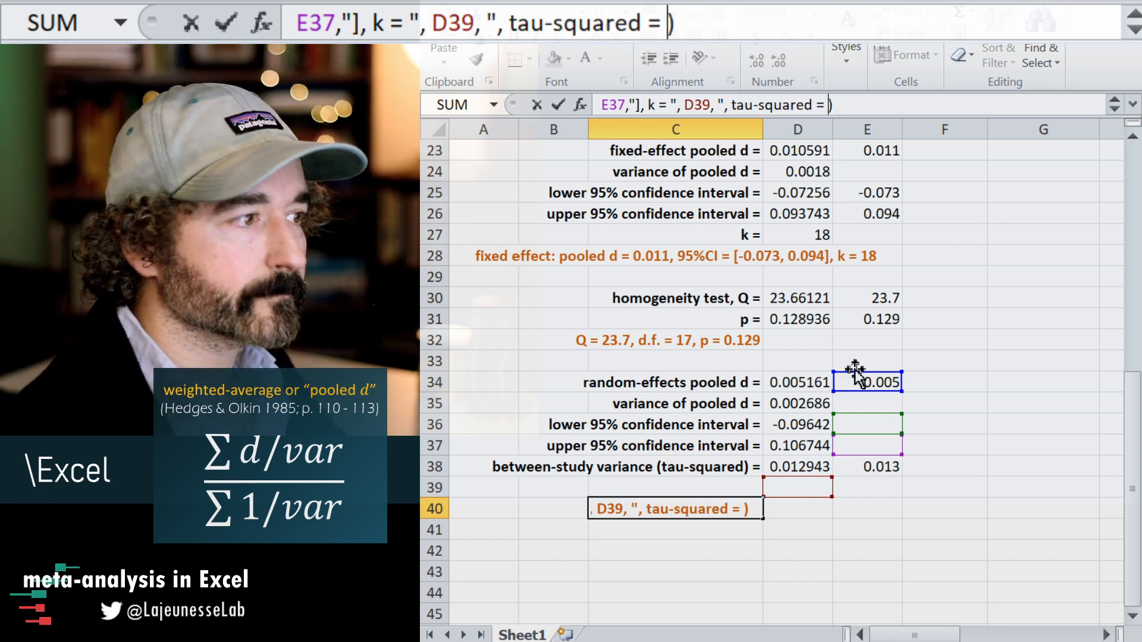
# Close the tau-squared text with a quotation mark and add E38 as the final argument of the C40 formula.
pyautogui.click(849, 465)
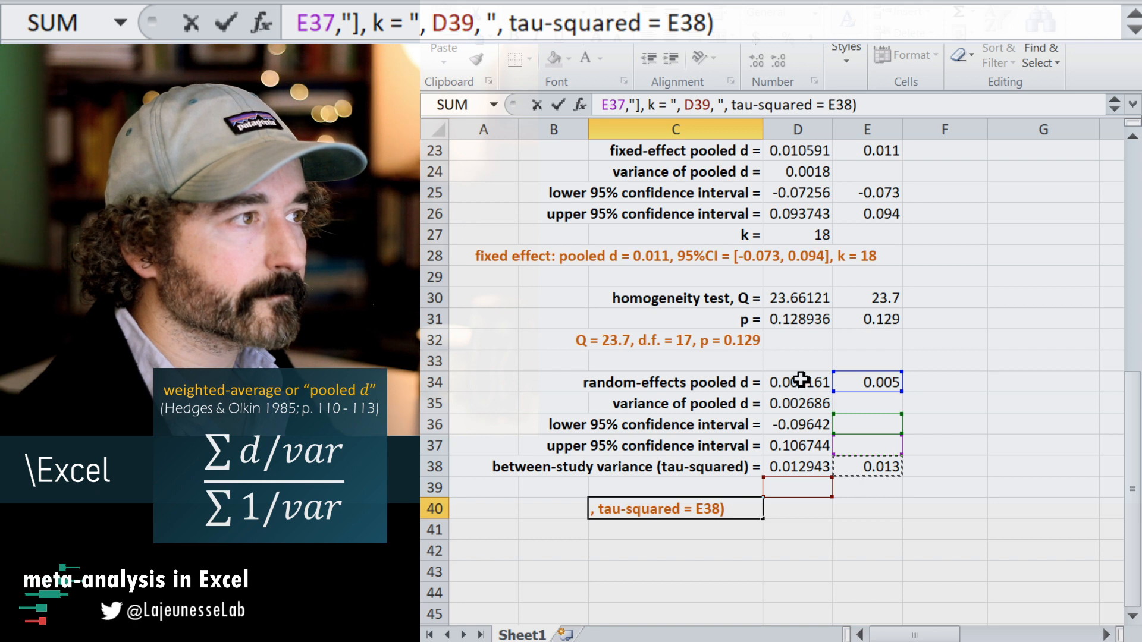
pyautogui.click(819, 104)
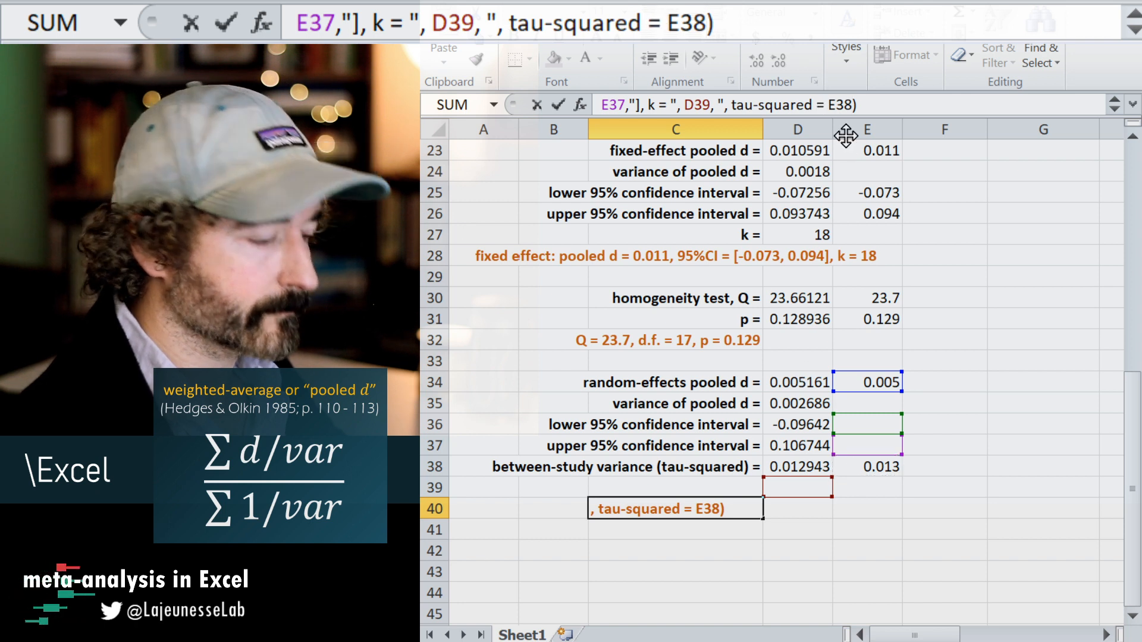
pyautogui.write('",')
pyautogui.press('Return')
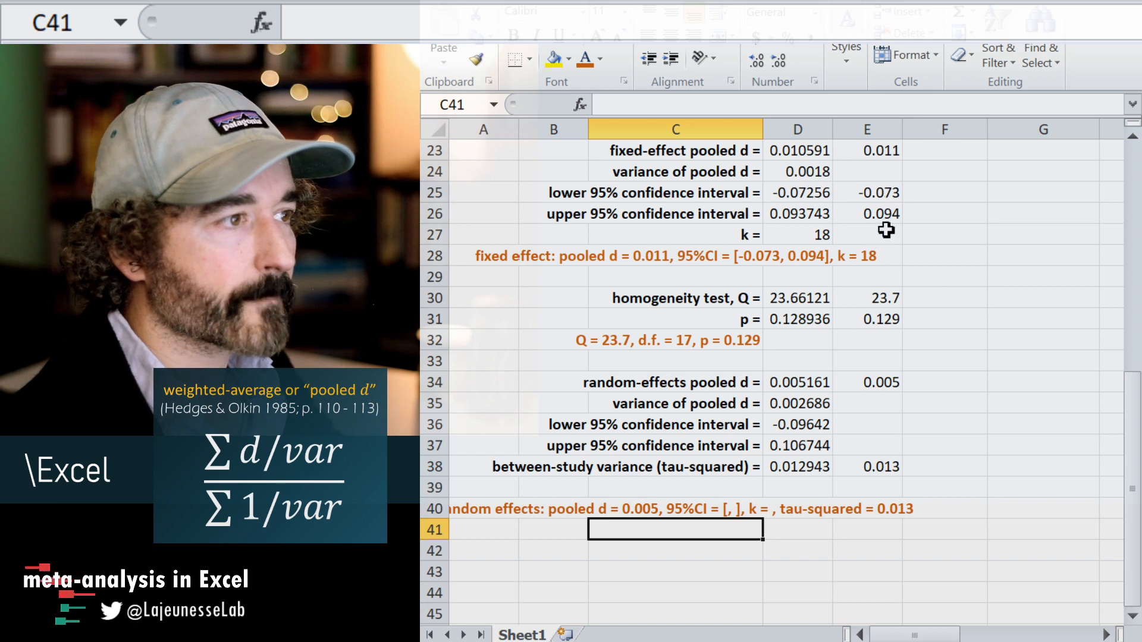
# Copy the three-decimal rounding formula from E38 to the confidence limit cells E36:E37.
pyautogui.click(890, 459)
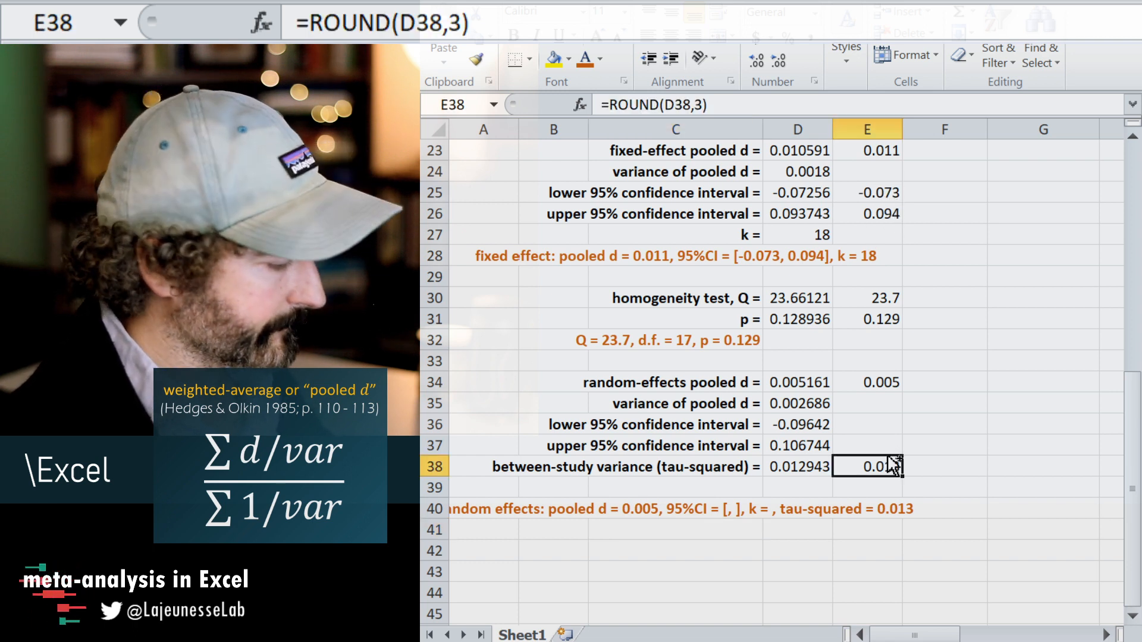
pyautogui.hotkey('ctrl', 'c')
pyautogui.moveTo(866, 422); pyautogui.dragTo(869, 446)
pyautogui.hotkey('ctrl', 'v')
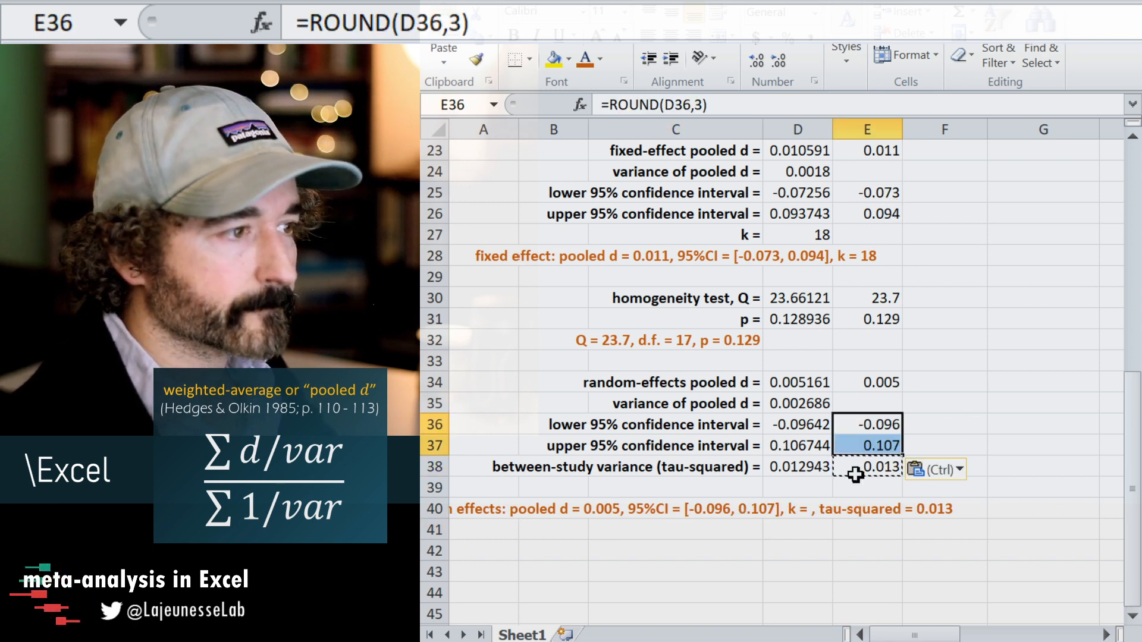
# Left-align the random-effects summary in C40 and keep that cell selected.
pyautogui.click(811, 491)
pyautogui.click(691, 510)
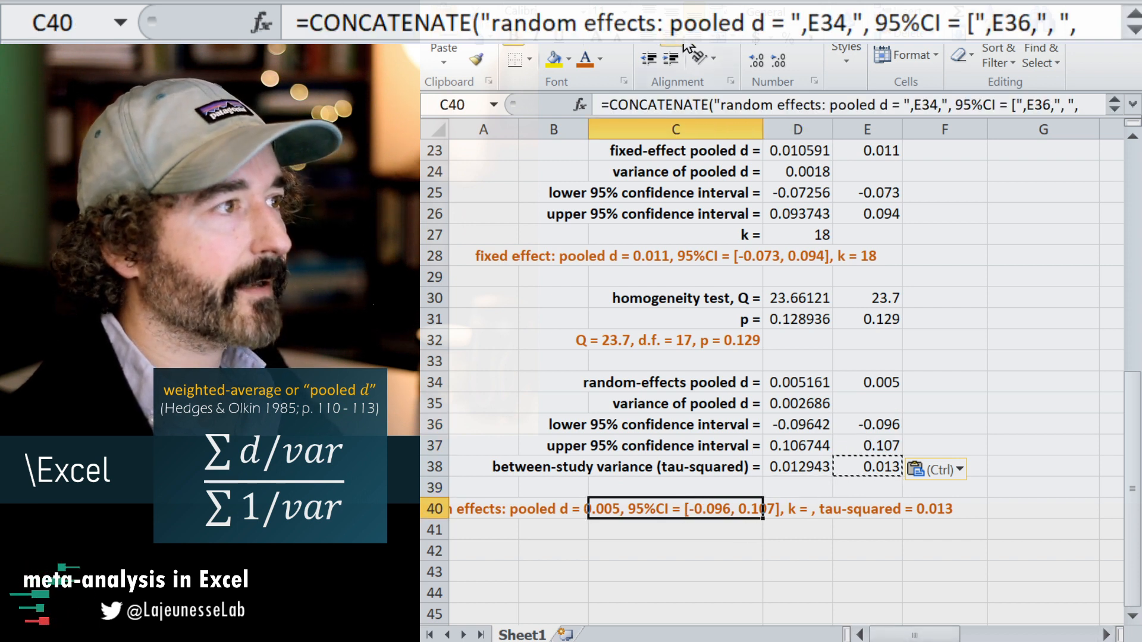
pyautogui.click(649, 37)
pyautogui.moveTo(935, 624); pyautogui.dragTo(956, 623)
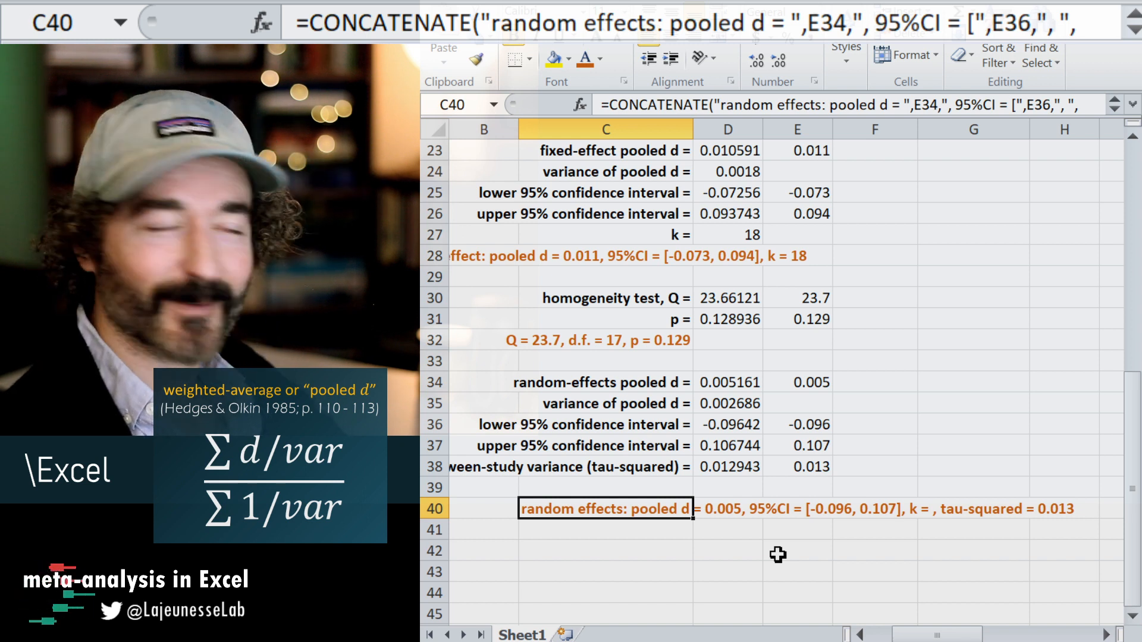
pyautogui.click(628, 550)
pyautogui.click(638, 511)
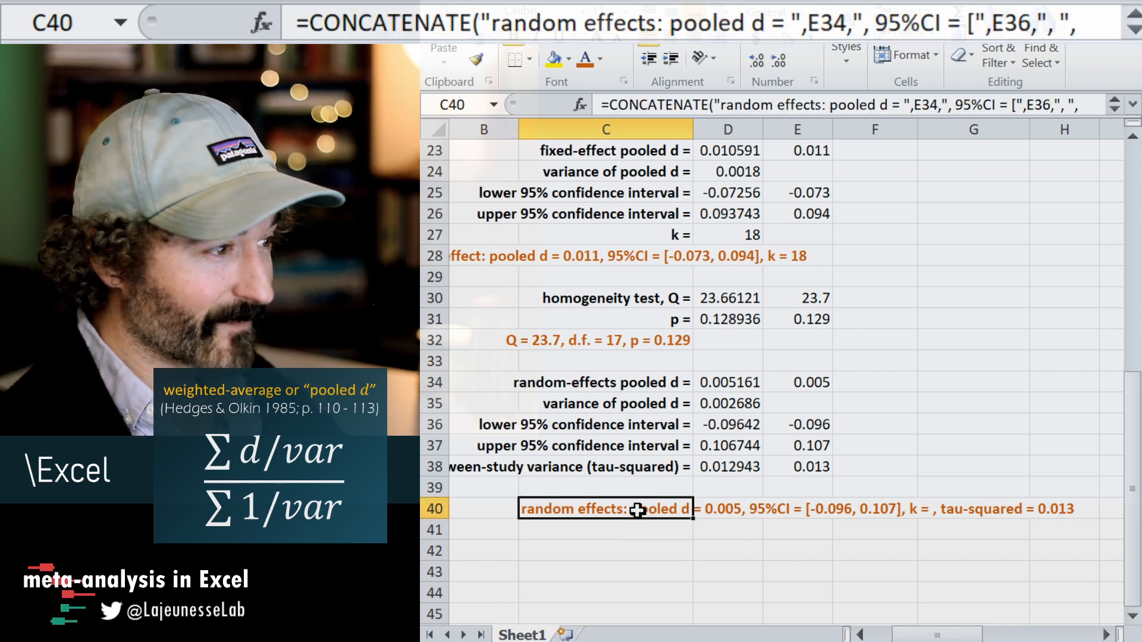